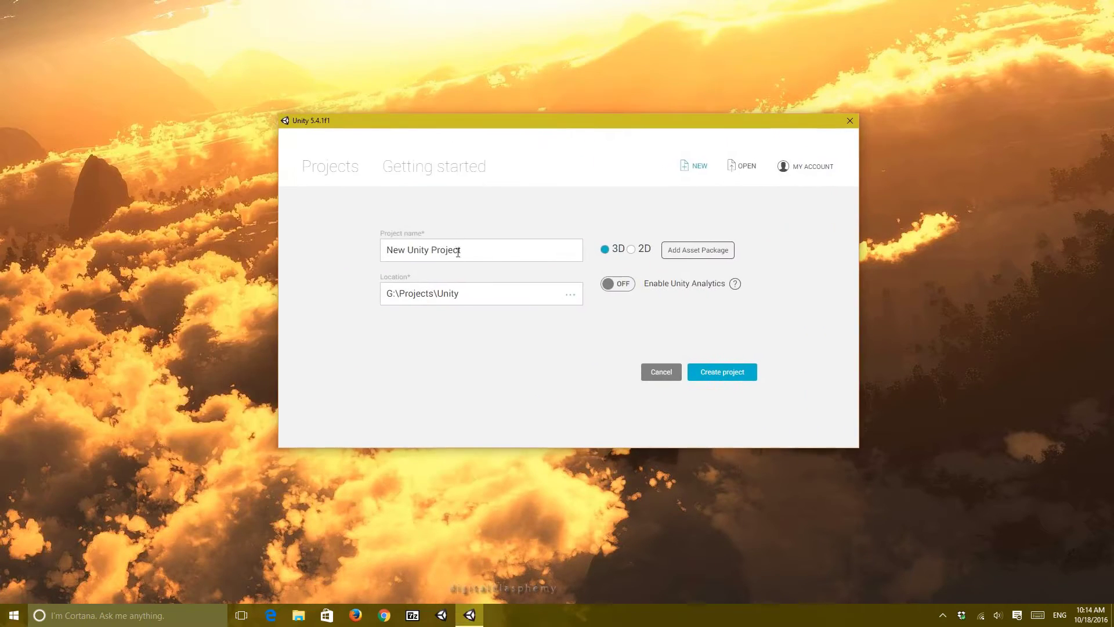
Name the new project Tutorial01 and select the Characters and Classic Skybox asset packages
type("T")
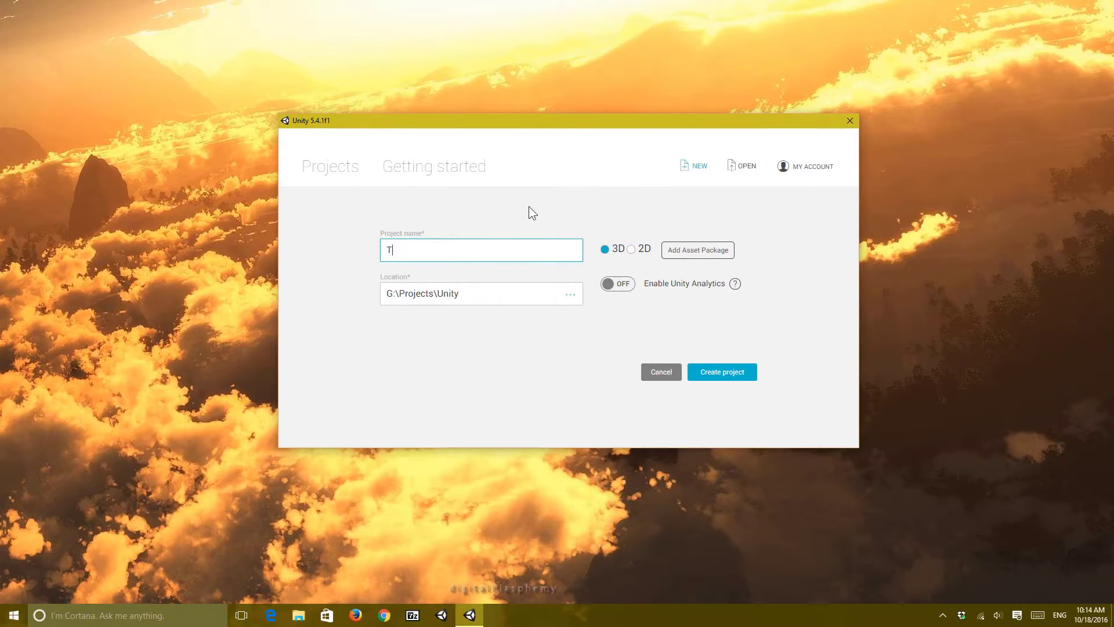
type("utorial01")
left_click(723, 251)
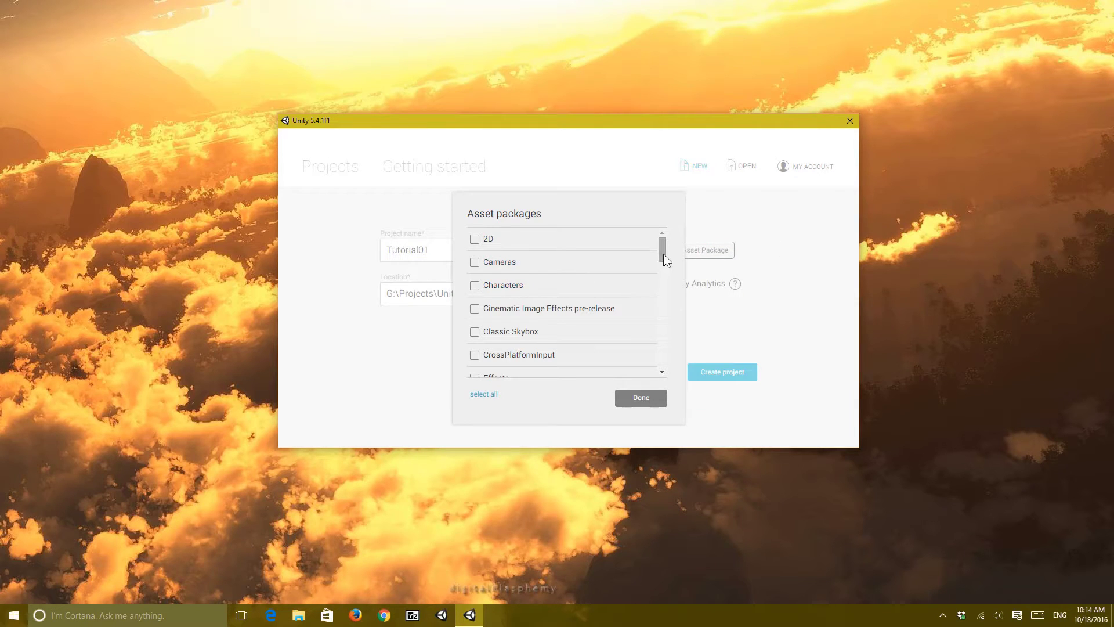
left_click(475, 286)
left_click_drag(662, 246, 660, 248)
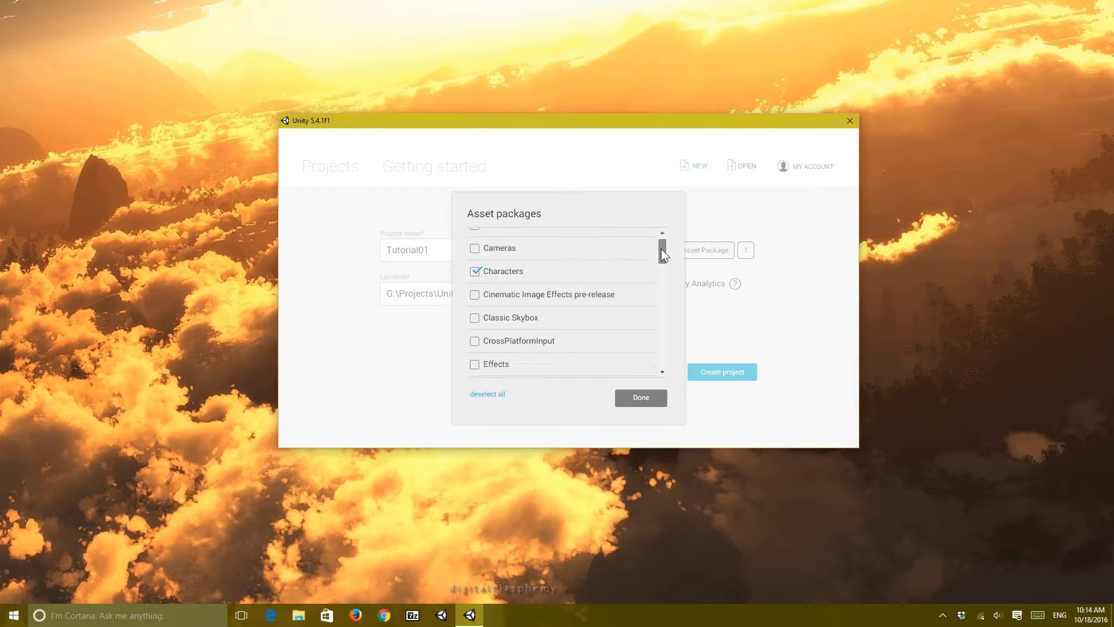
scroll(638, 255, "down", 1)
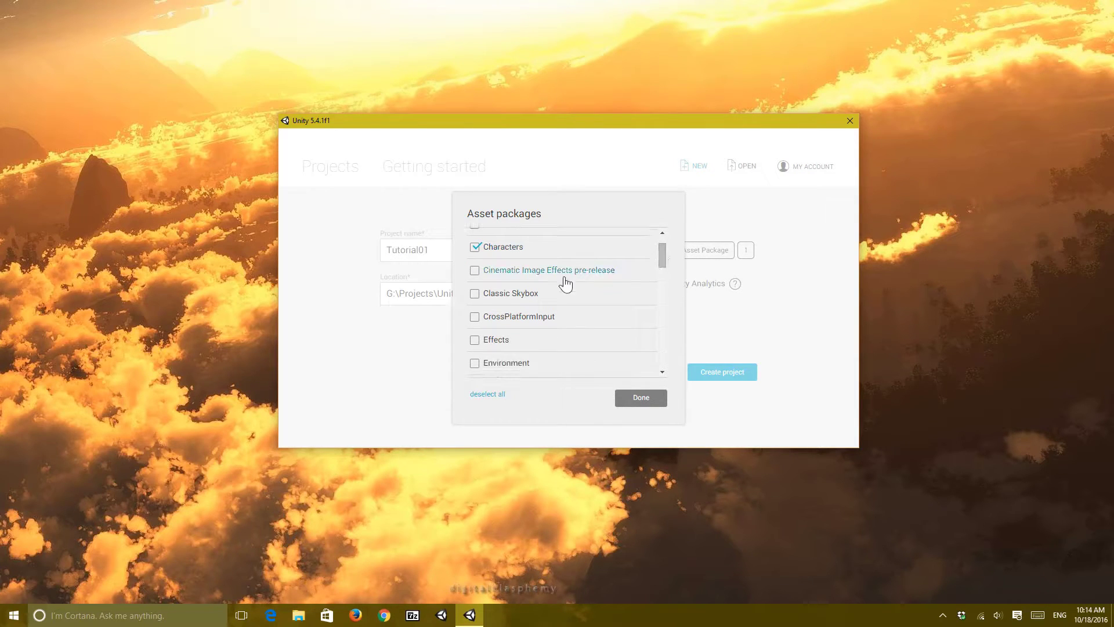
left_click(485, 300)
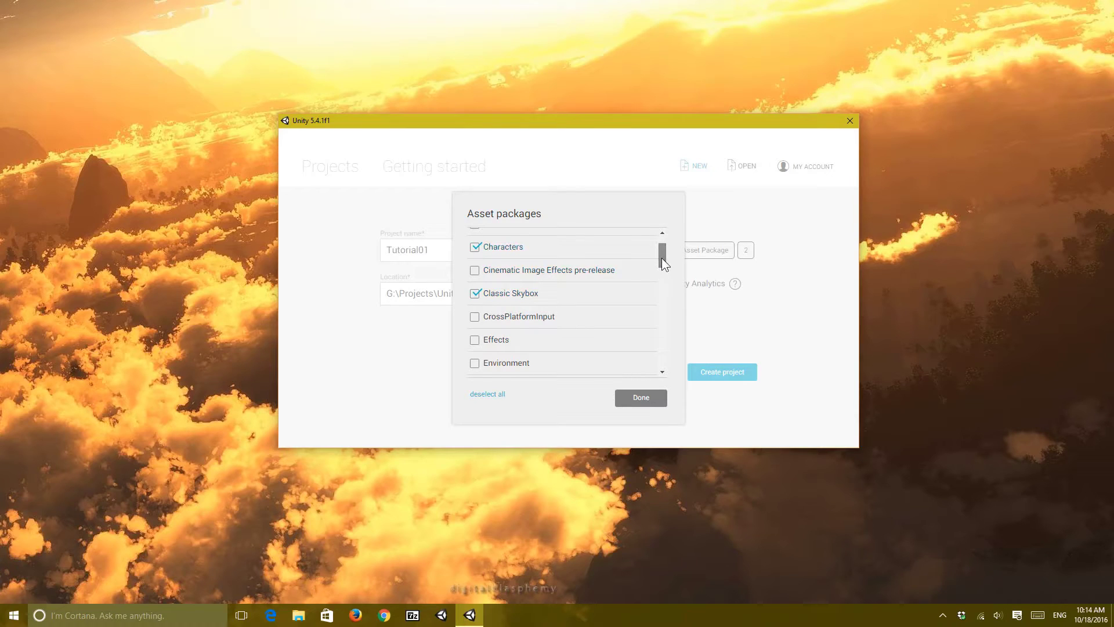
Include the PBS Materials Variety Pack and Prototyping asset packages as well, and create the 3D project
left_click_drag(662, 257, 666, 309)
left_click(617, 296)
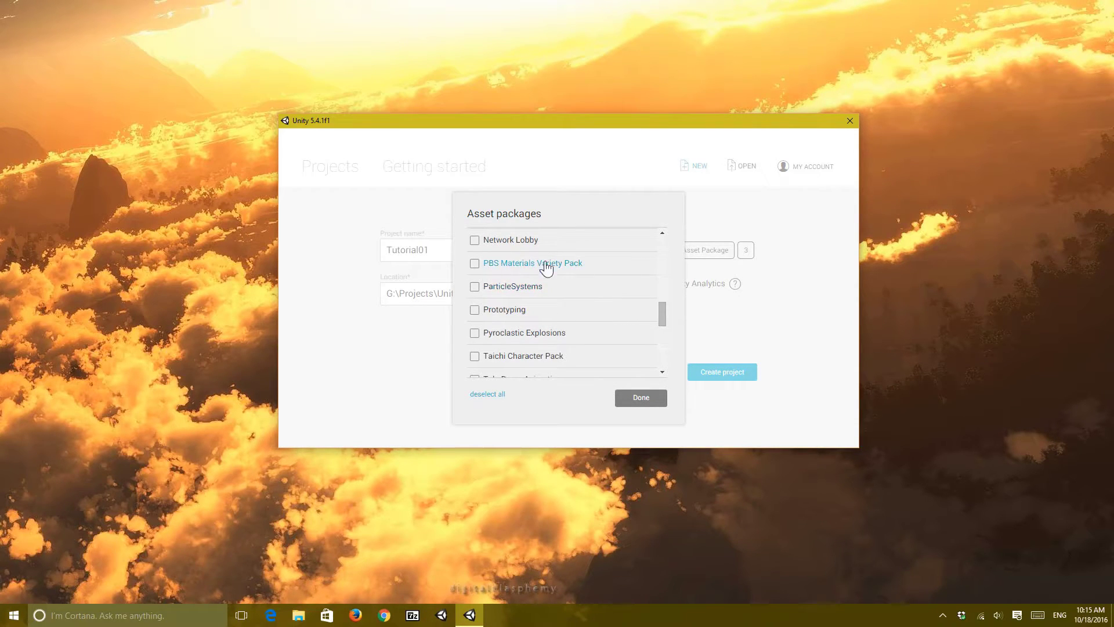
left_click(526, 267)
left_click_drag(663, 315, 663, 319)
left_click(511, 290)
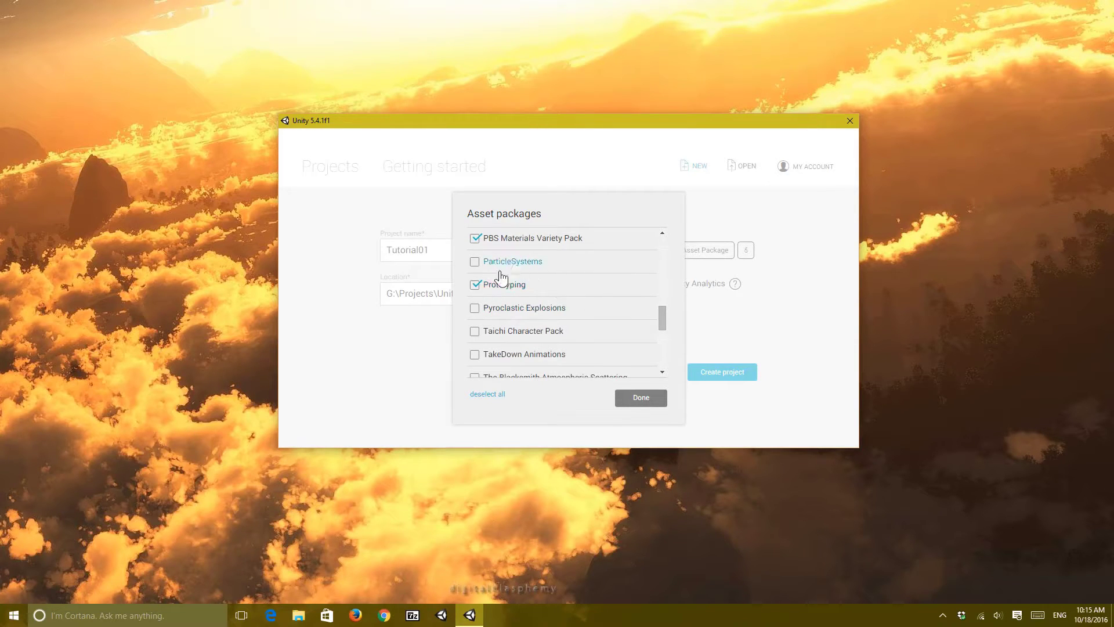
left_click_drag(658, 316, 657, 322)
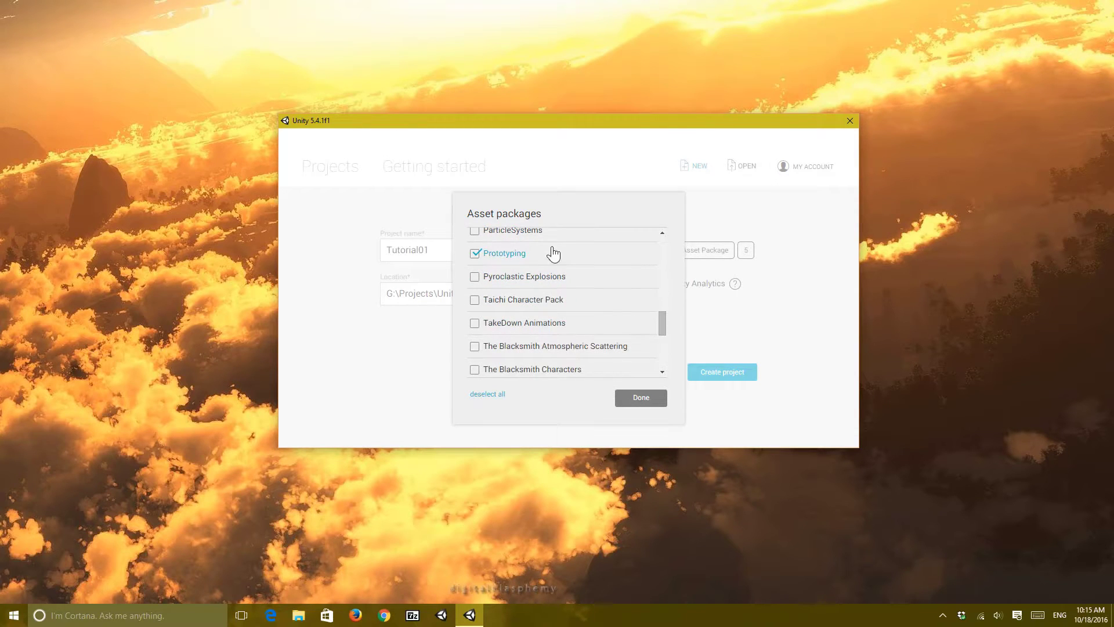
left_click_drag(659, 323, 655, 350)
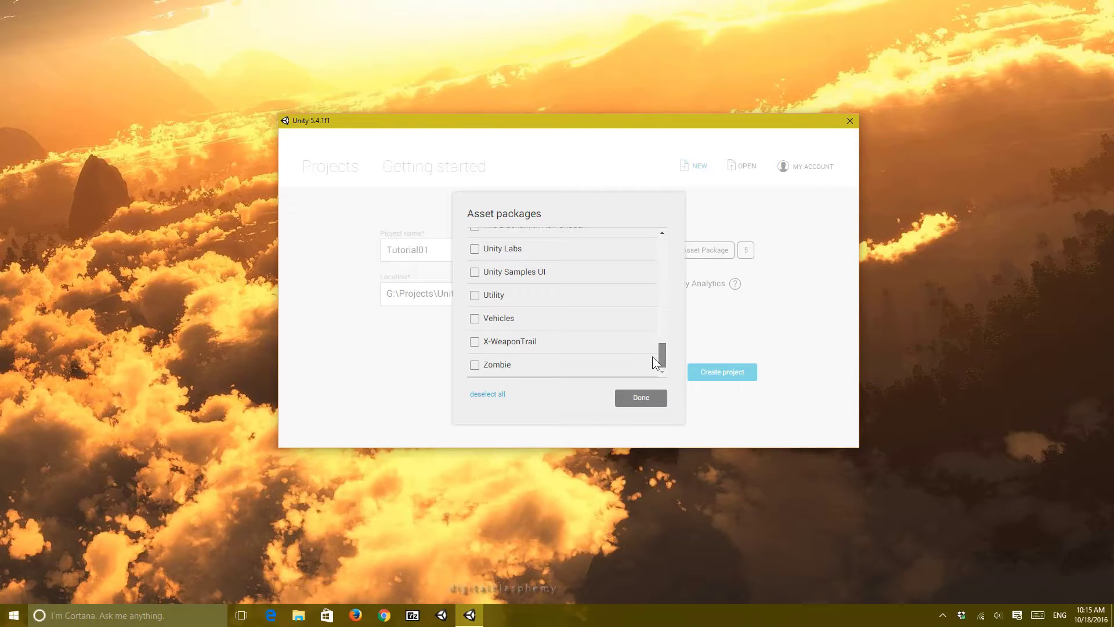
left_click_drag(655, 349, 664, 317)
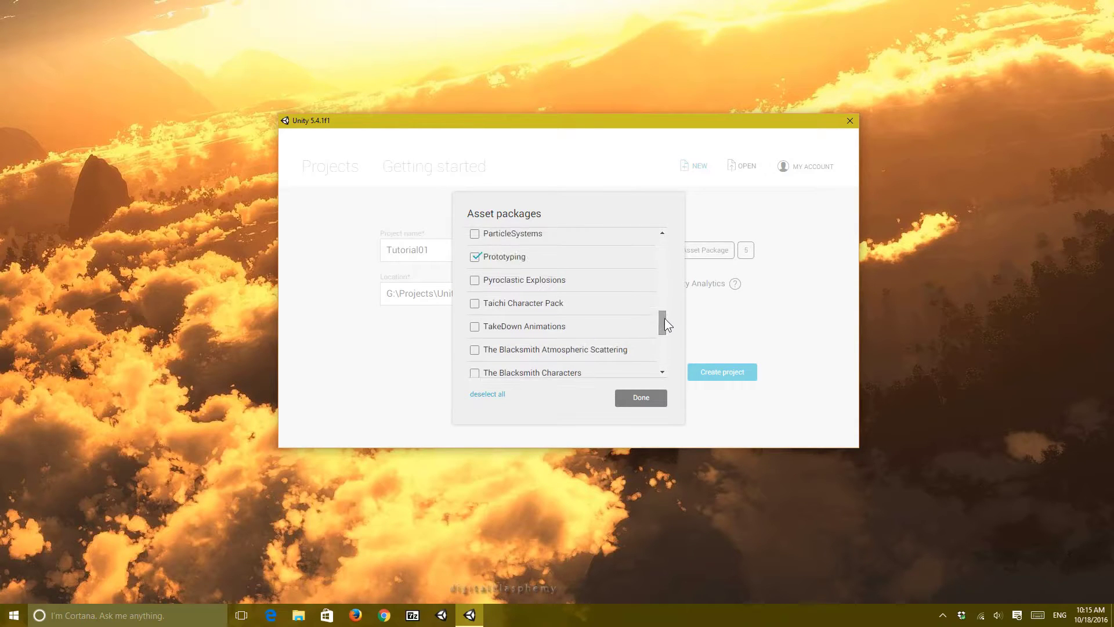
left_click(641, 398)
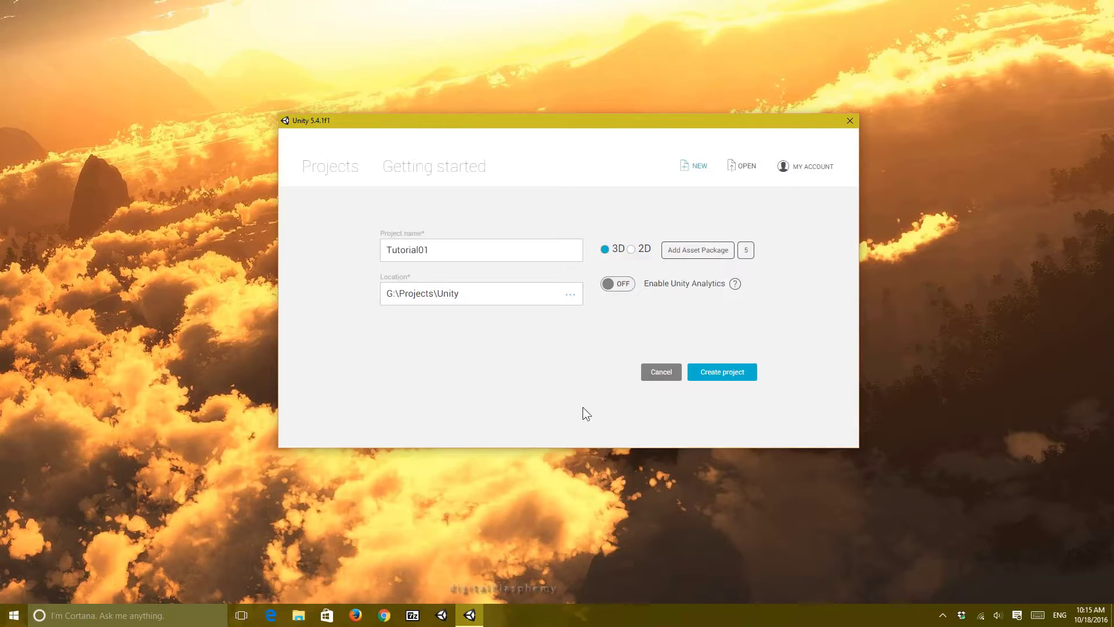
left_click(715, 374)
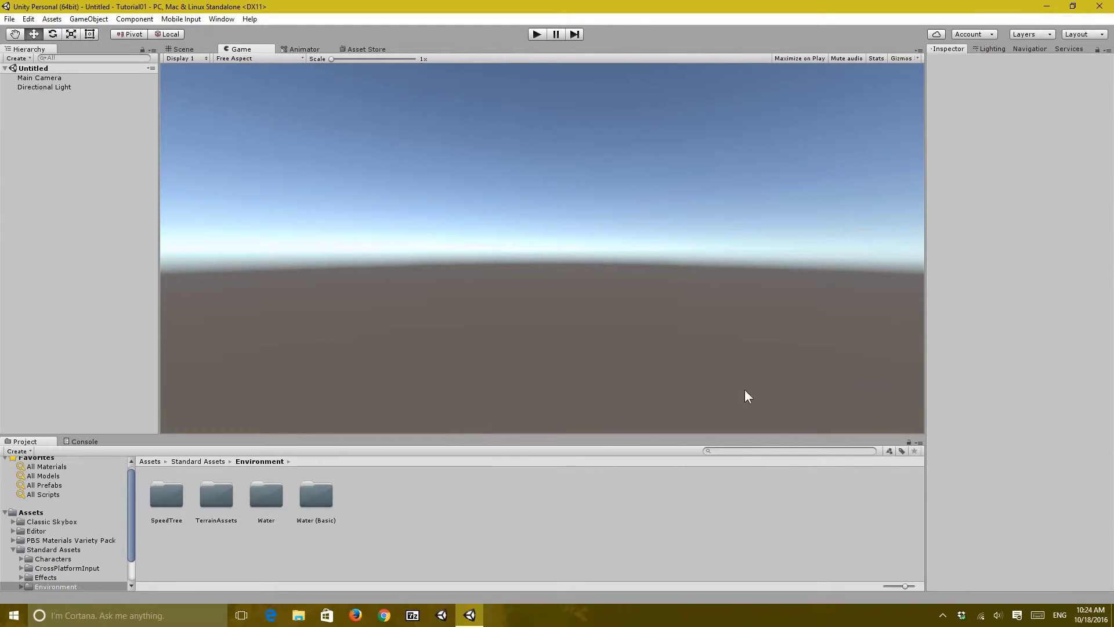
Open the Effects folder inside Standard Assets and look over its image effect subfolders
left_click(12, 550)
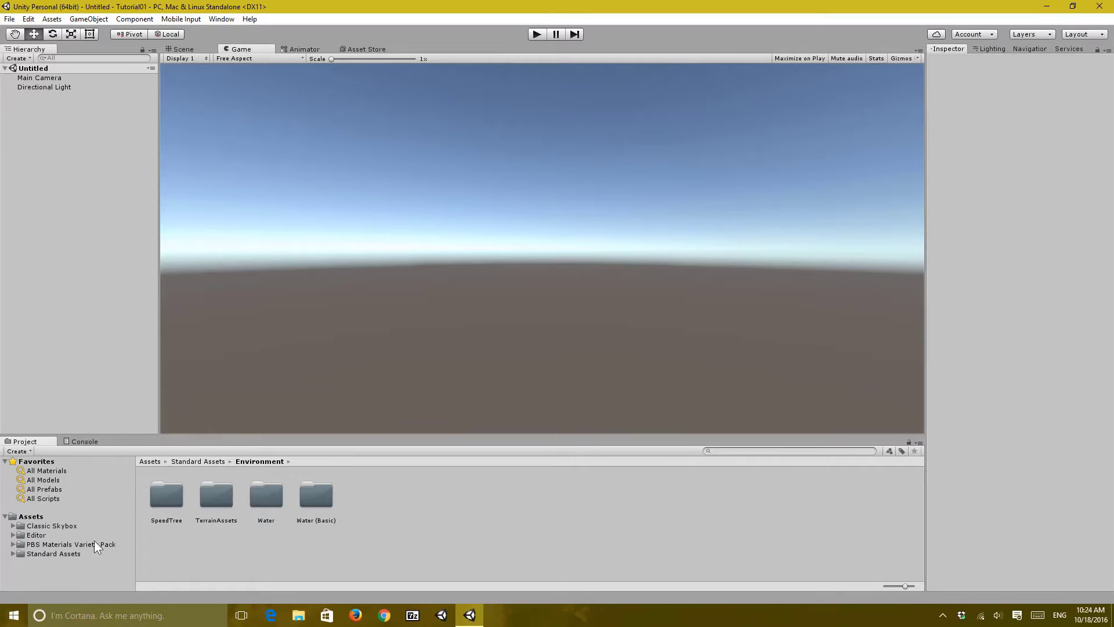
left_click(18, 553)
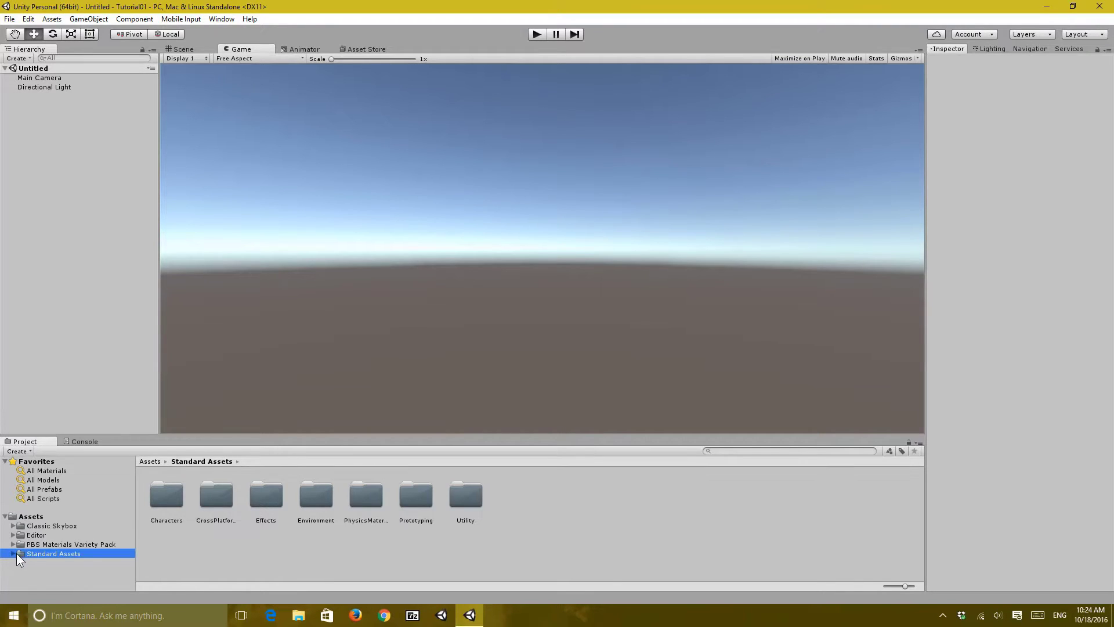
left_click(12, 552)
left_click(47, 546)
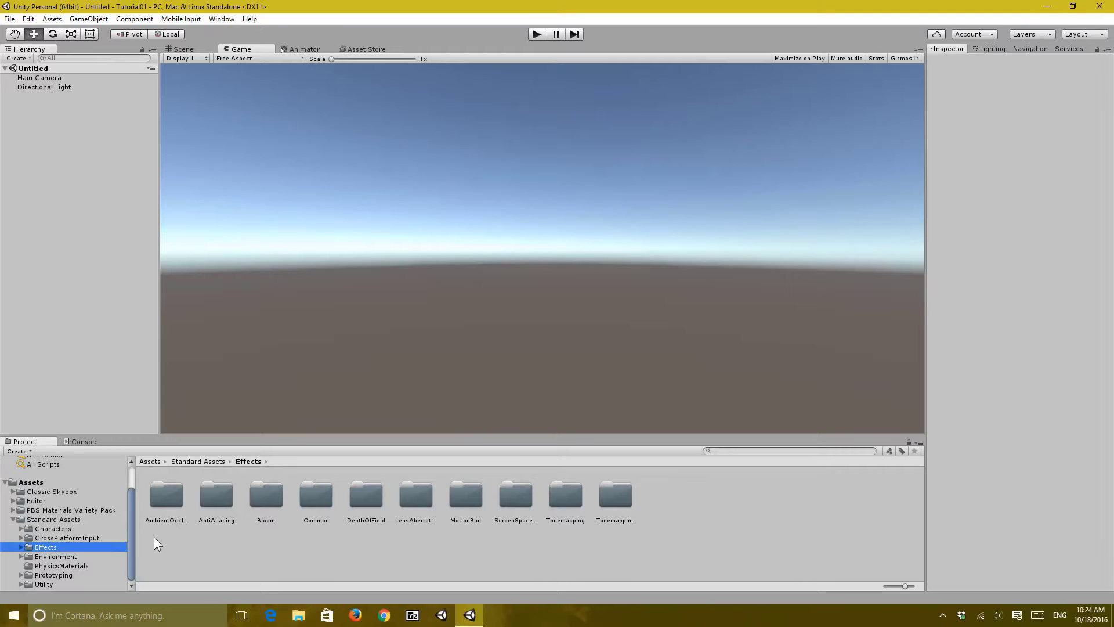
left_click(191, 563)
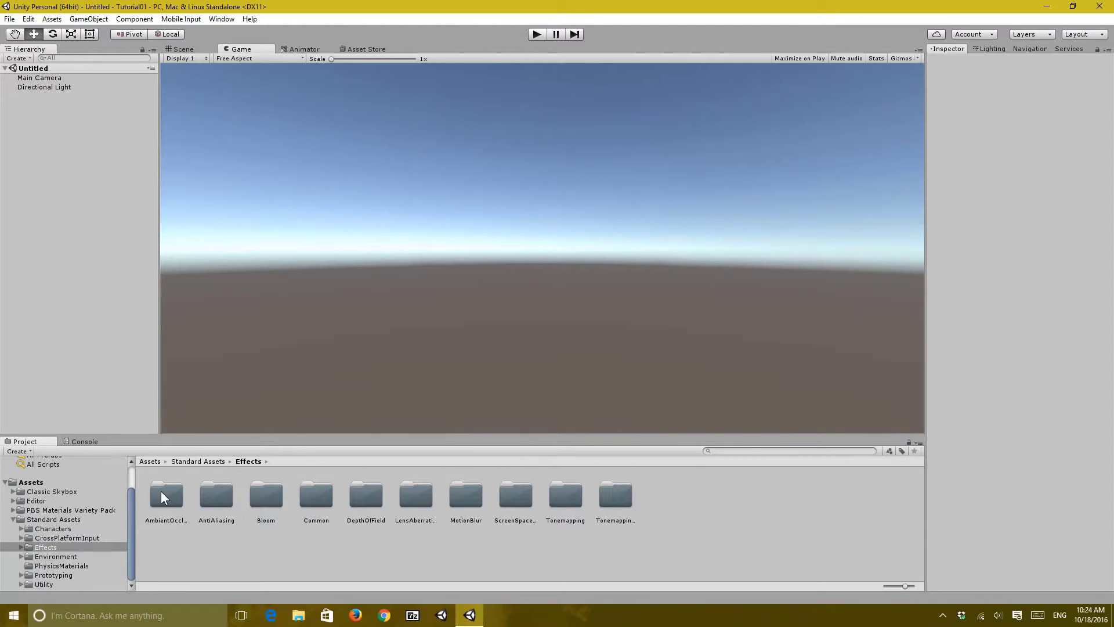
left_click(167, 510)
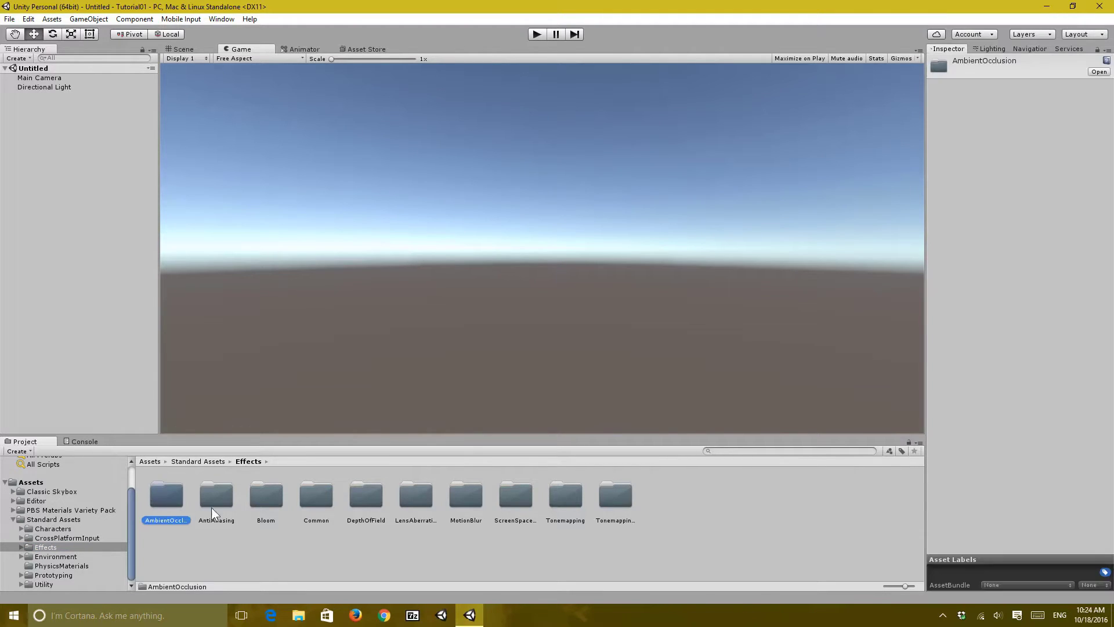
left_click(255, 498)
left_click(365, 508)
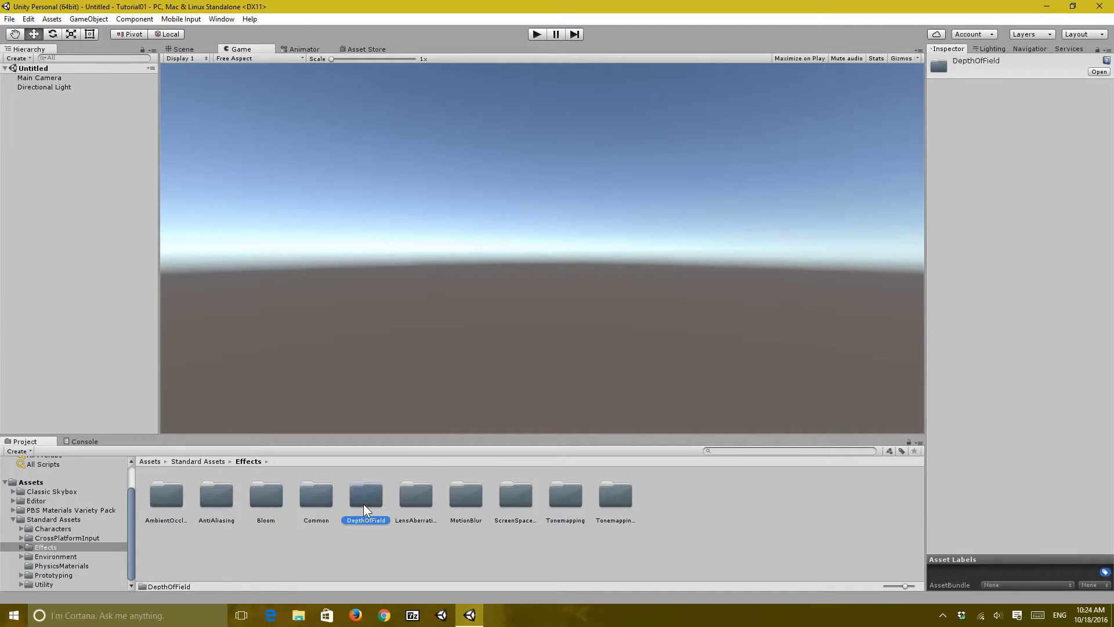
left_click(427, 562)
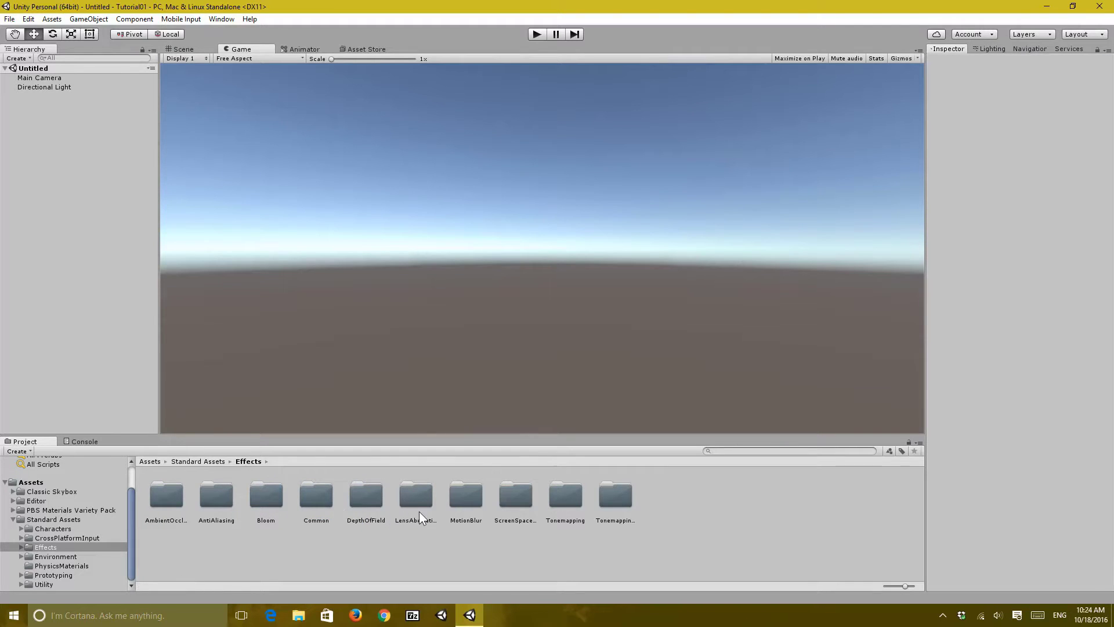
Examine the contents of the TonemappingColorGrading and Tonemapping folders inside Effects
double_click(616, 498)
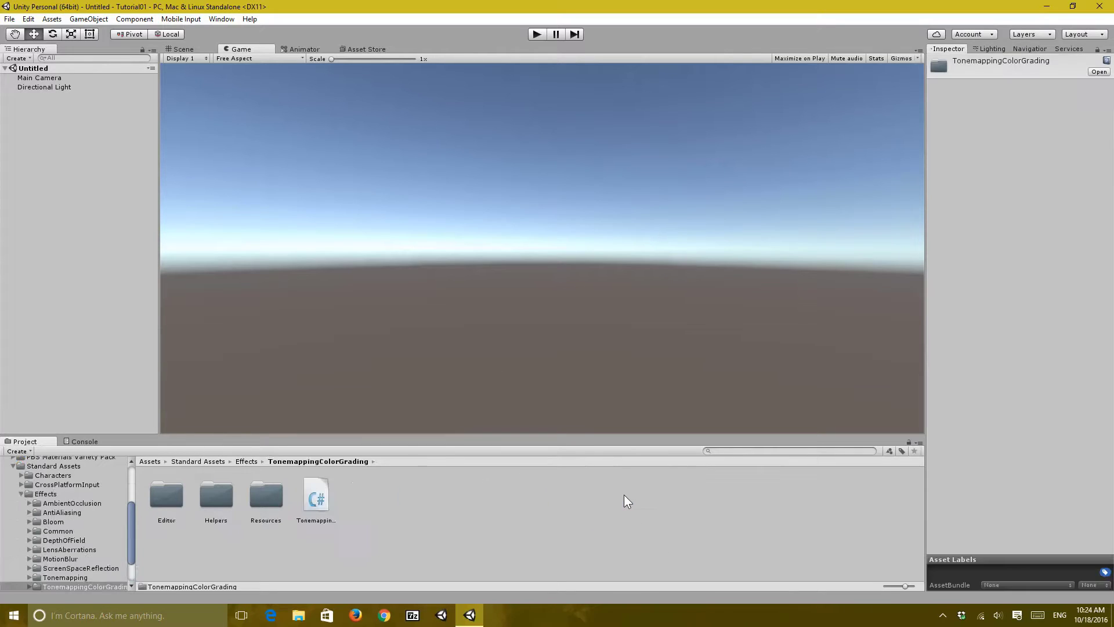
left_click(596, 513)
scroll(53, 534, "down", 2)
left_click(65, 538)
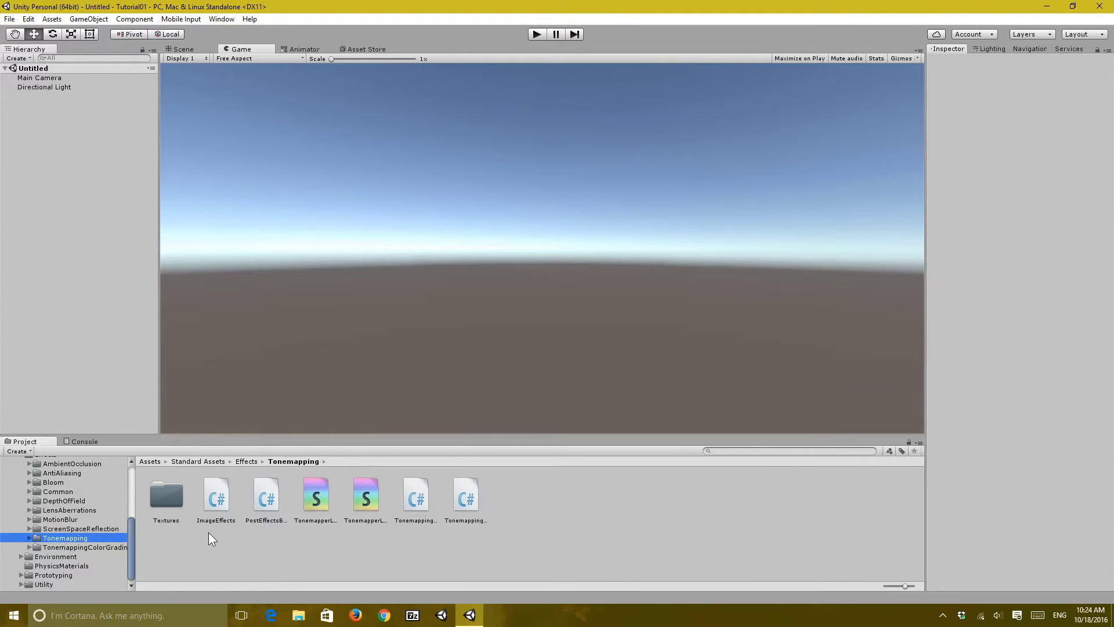
left_click(305, 521)
left_click(291, 541)
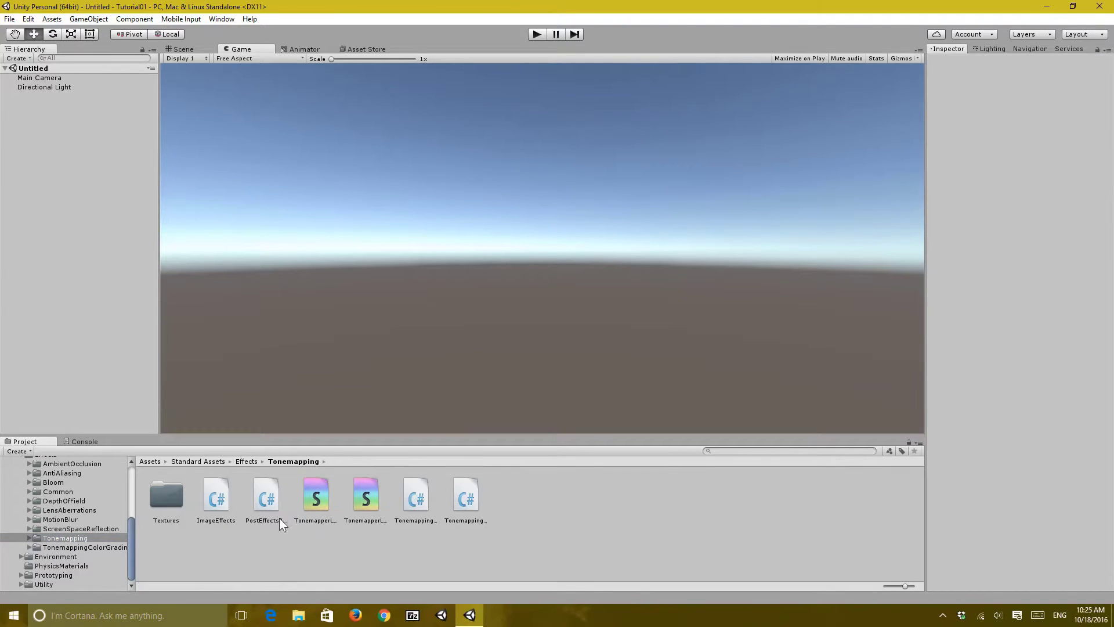
left_click(410, 502)
left_click(232, 558)
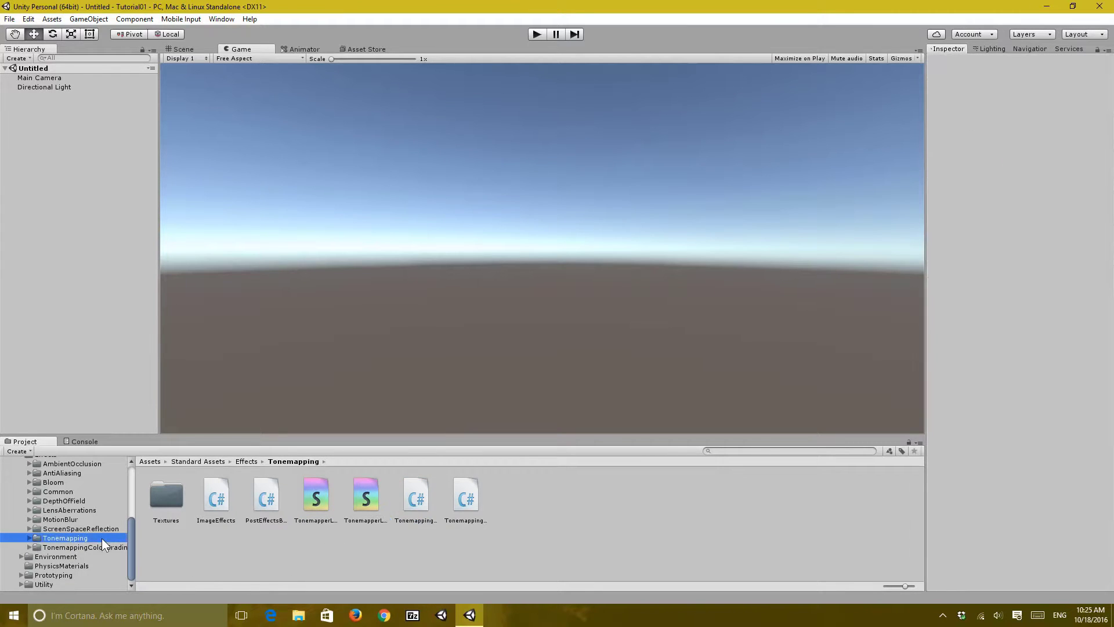
Return to the Effects folder and collapse it in the project's folder tree
left_click(88, 499)
scroll(70, 497, "up", 2)
left_click(40, 491)
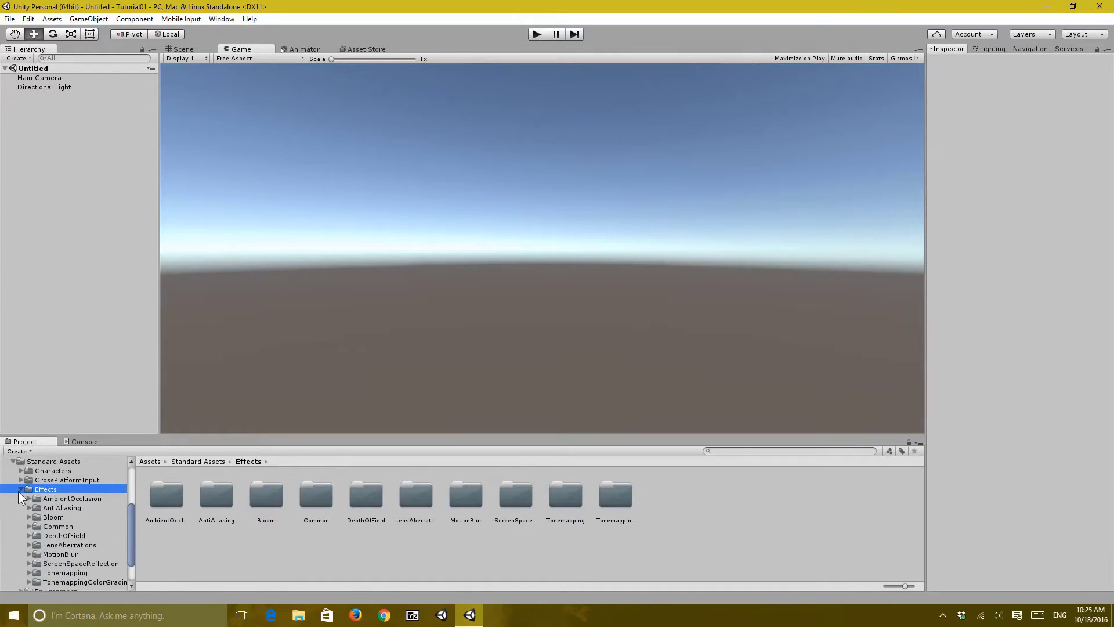
left_click(20, 490)
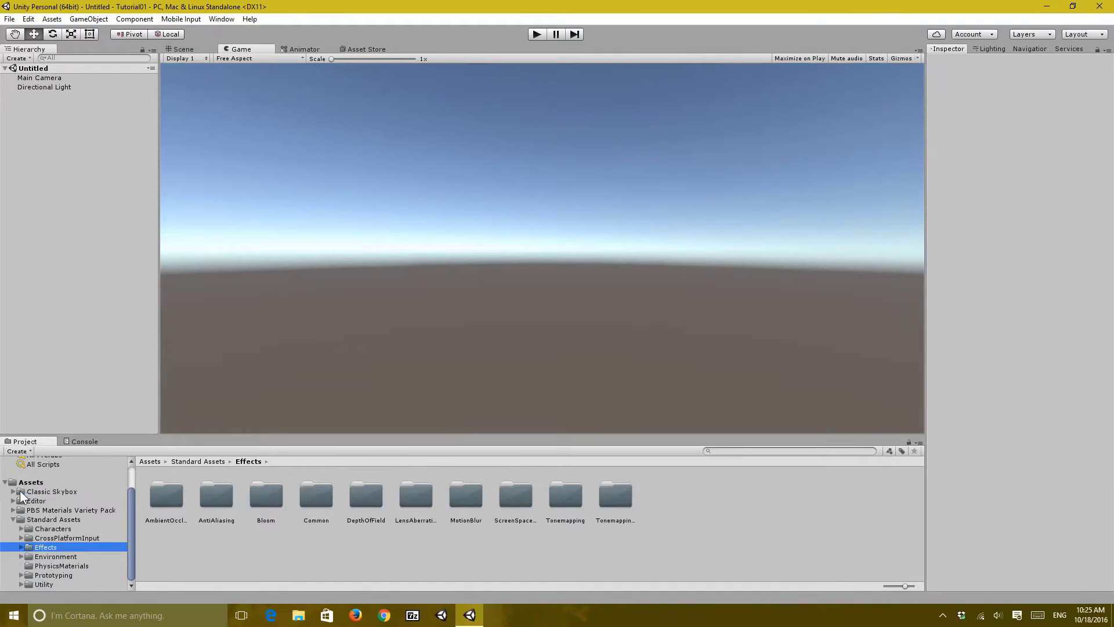
Browse the Environment folder's SpeedTree and TerrainAssets subfolders and open the VIKING folder inside TerrainAssets
left_click(55, 557)
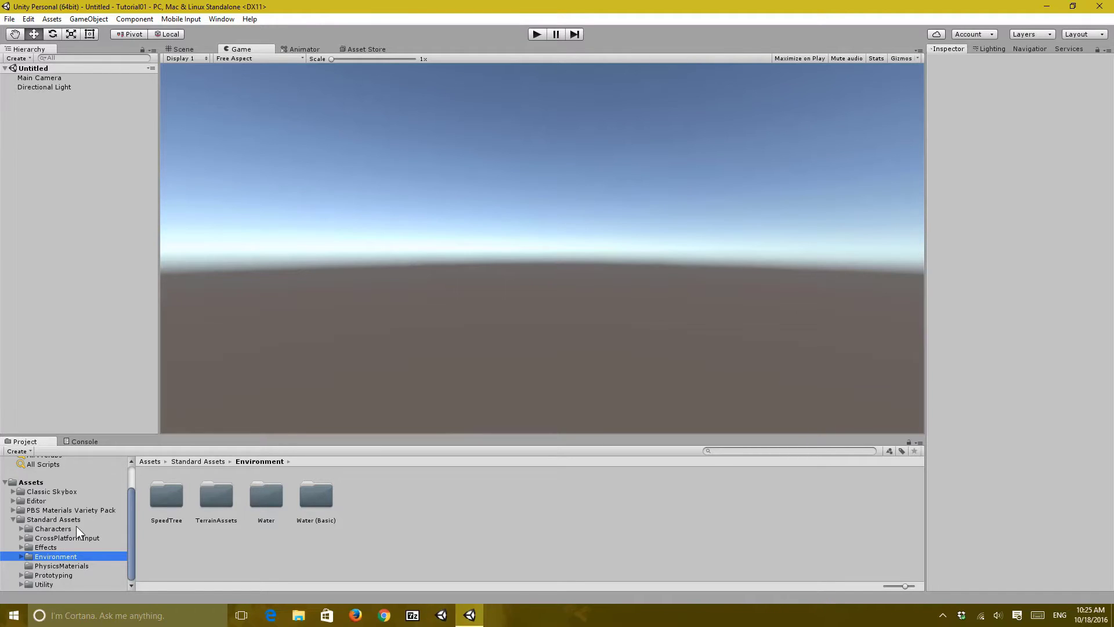
key("Right")
key("Down")
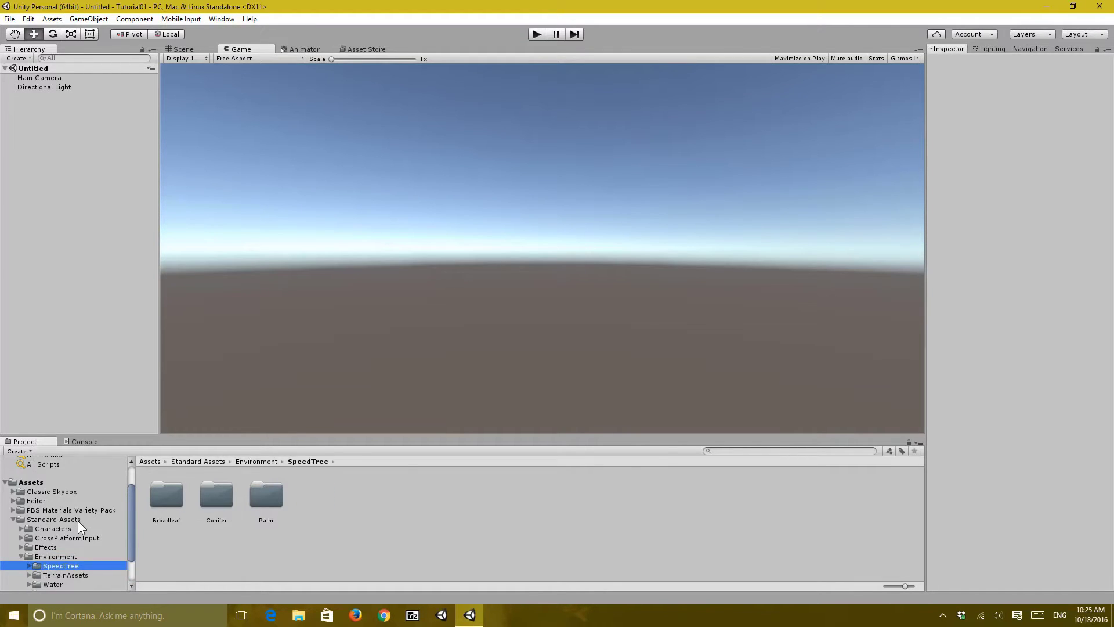
key("Down")
key("Right")
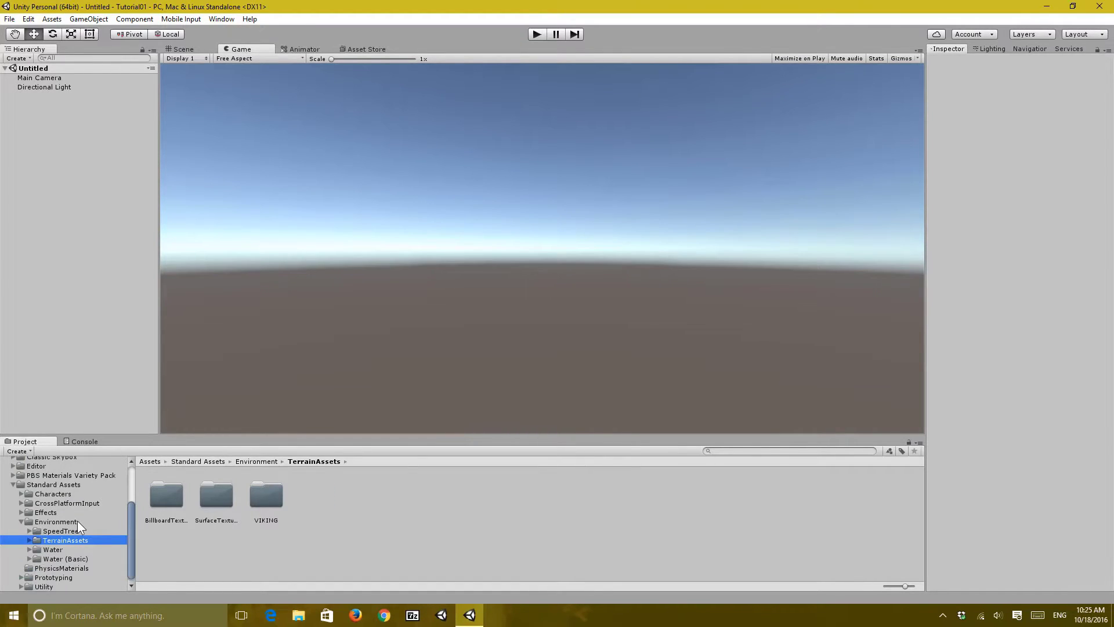
key("Down")
key("Down")
key("Down")
left_click(215, 542)
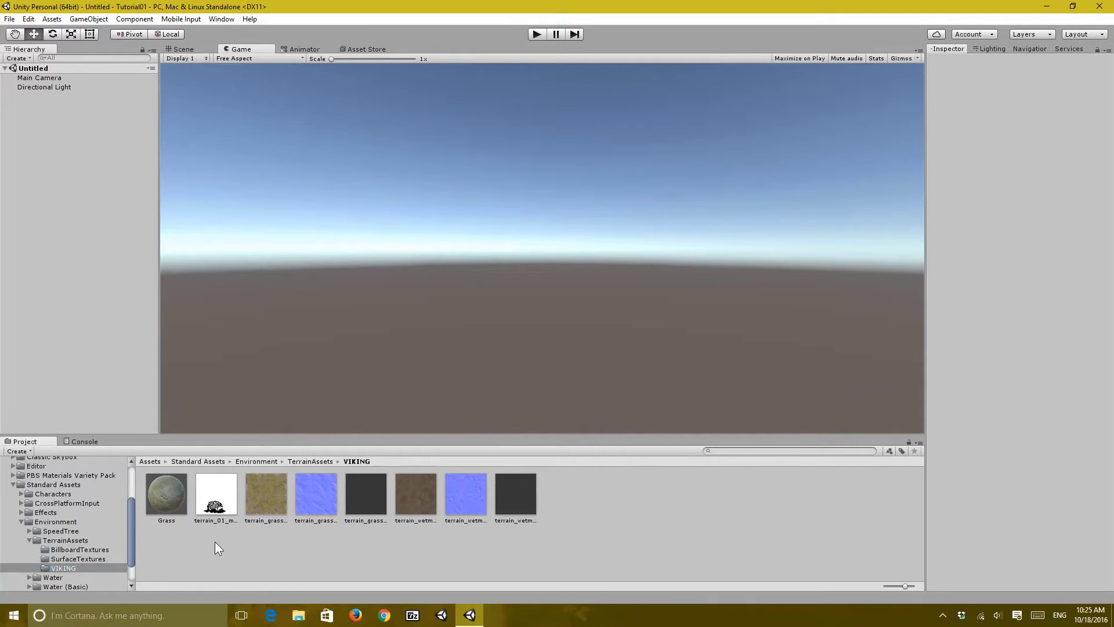
Inspect the Grass material in the VIKING folder with an enlarged preview, then deselect it
left_click(167, 516)
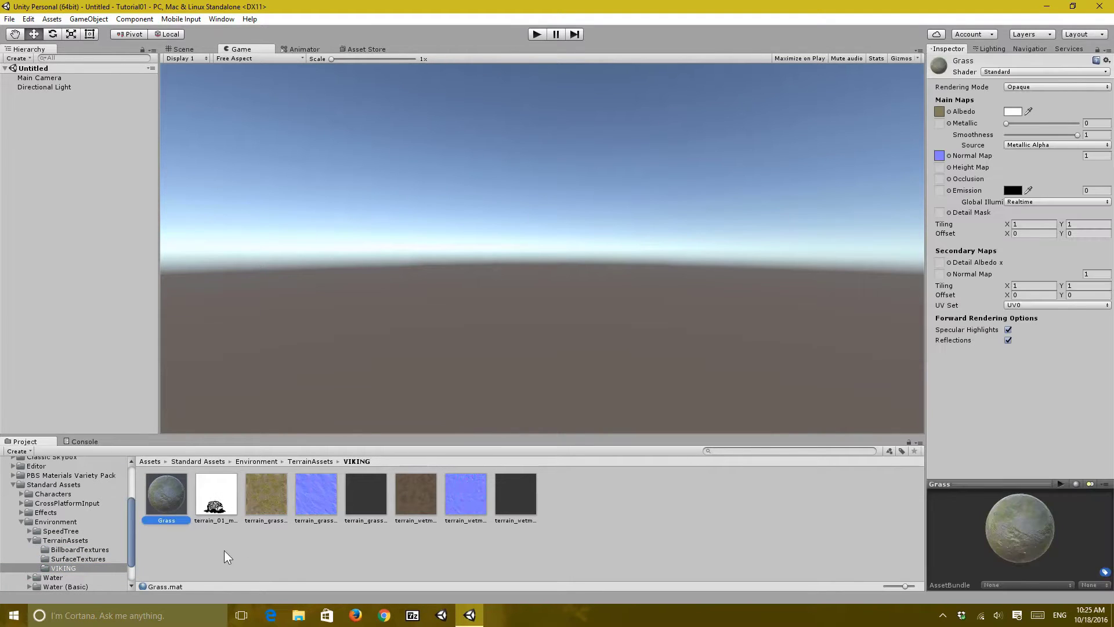
left_click_drag(973, 482, 975, 420)
left_click(640, 521)
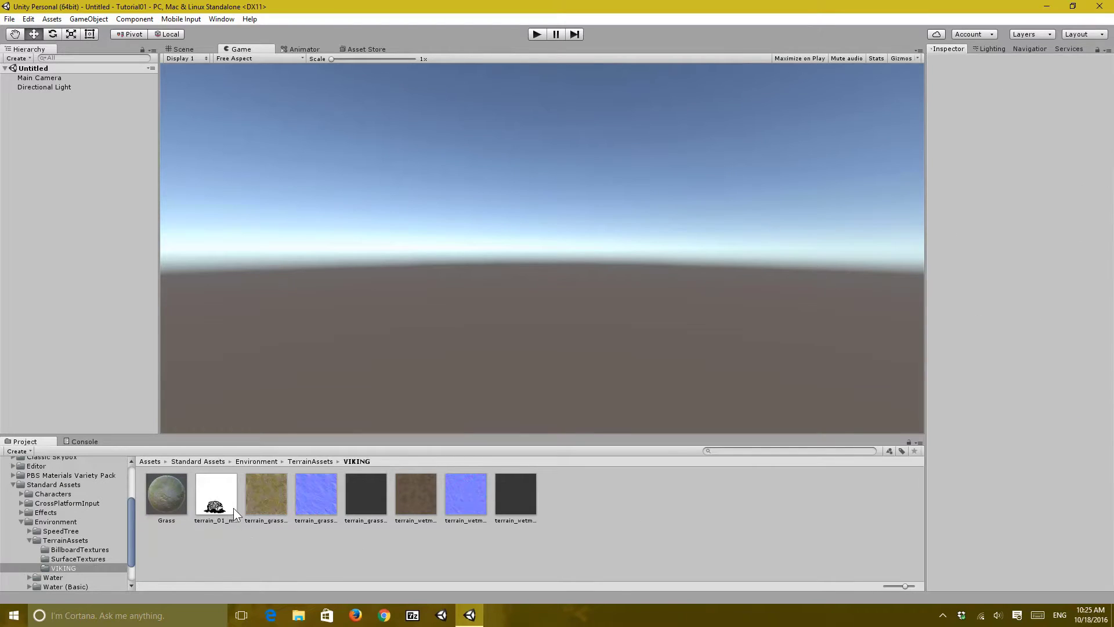
Inspect the terrain mask, grass and wet mud textures in the VIKING folder one after another, enlarging the preview
left_click(233, 507)
key("Right")
key("Right")
key("Right")
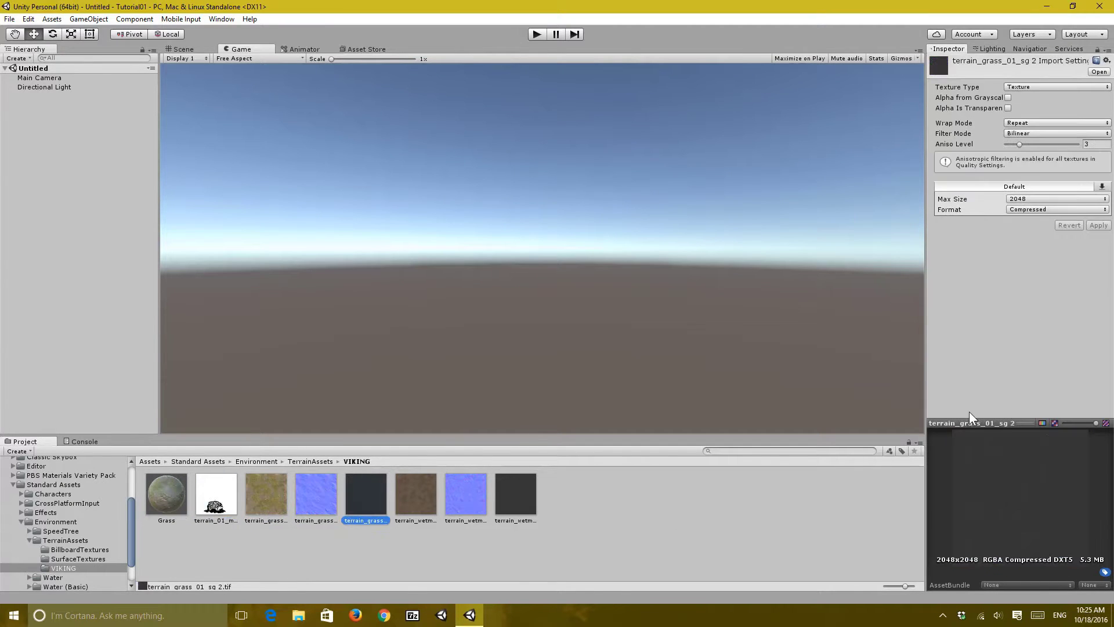
left_click_drag(970, 417, 970, 358)
left_click(411, 490)
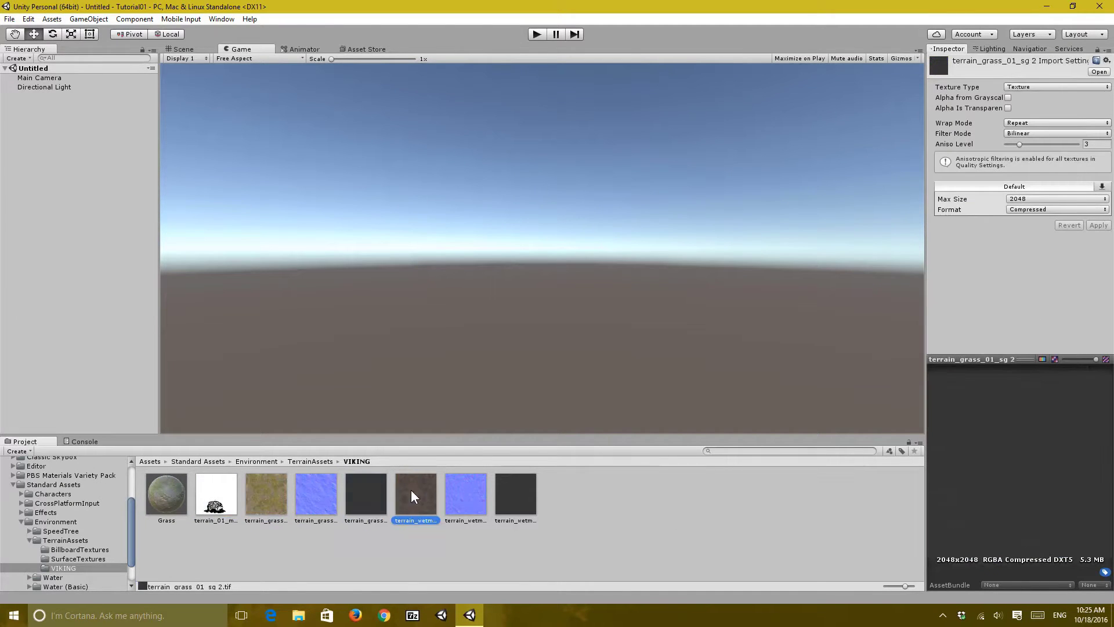
left_click(479, 514)
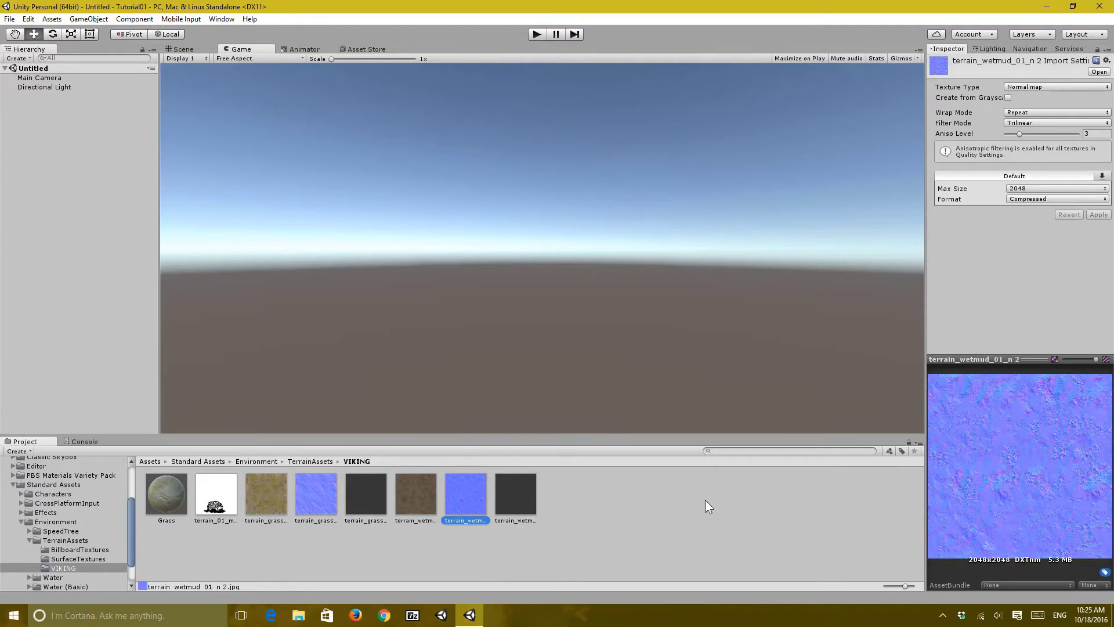
left_click(513, 506)
left_click(467, 521)
left_click(520, 520)
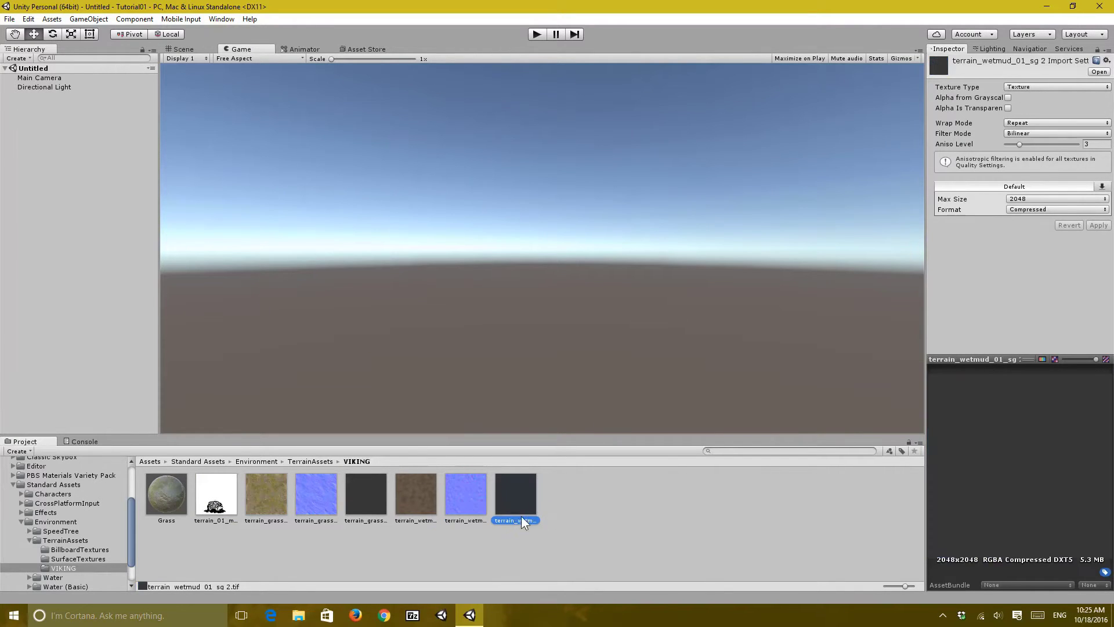
Inspect the wet mud normal map, then collapse the Environment and Standard Assets folders in the project's folder tree
left_click(475, 502)
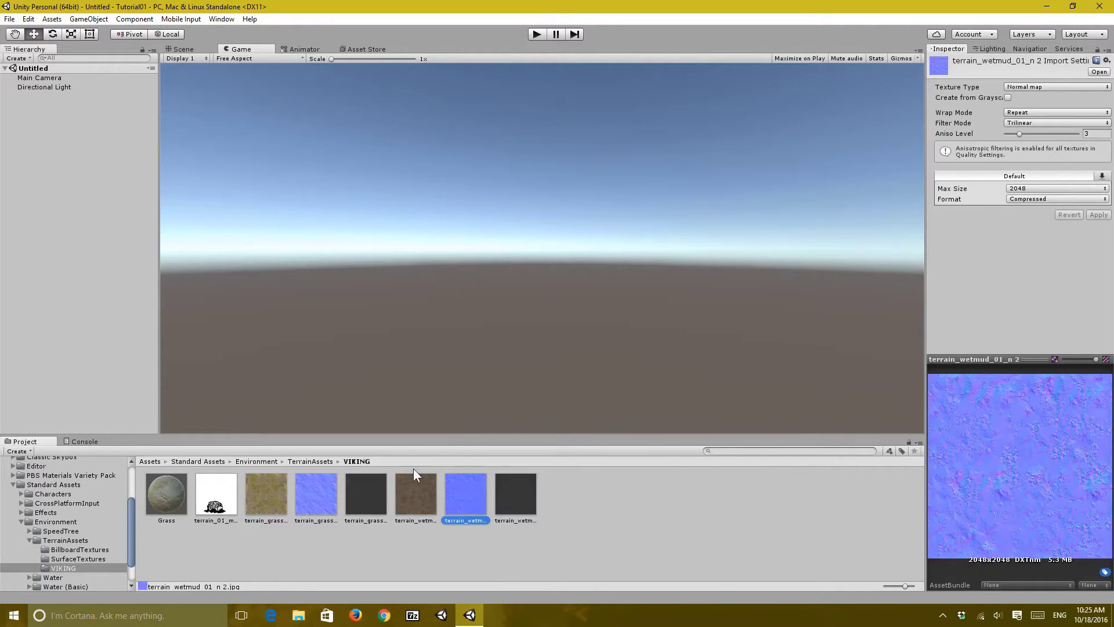
left_click(673, 476)
left_click(80, 524)
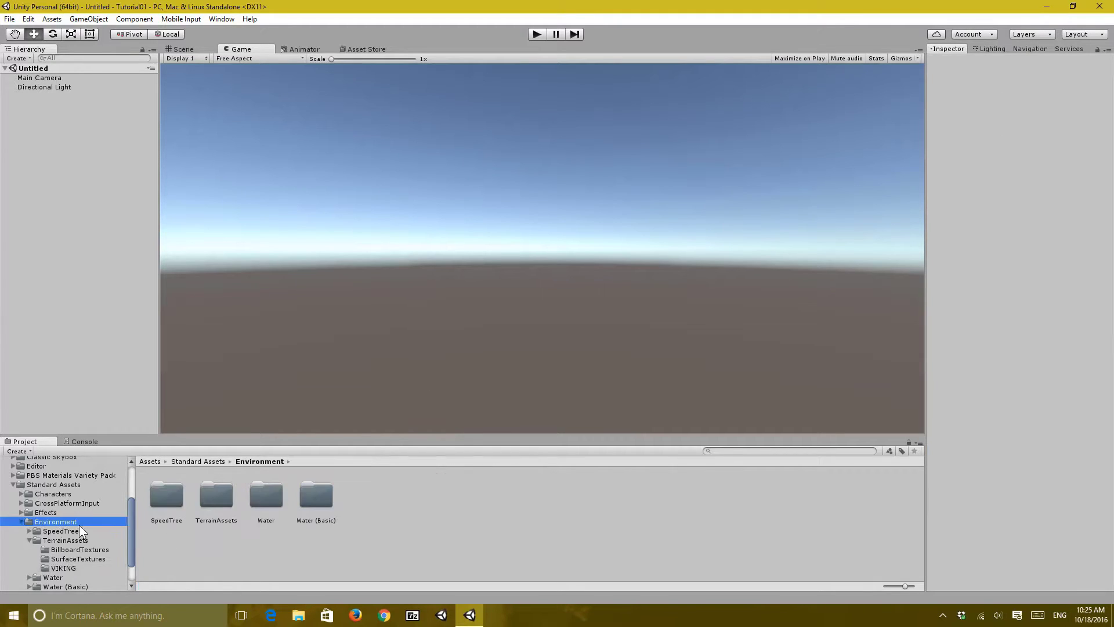
double_click(79, 524)
double_click(53, 518)
left_click(263, 553)
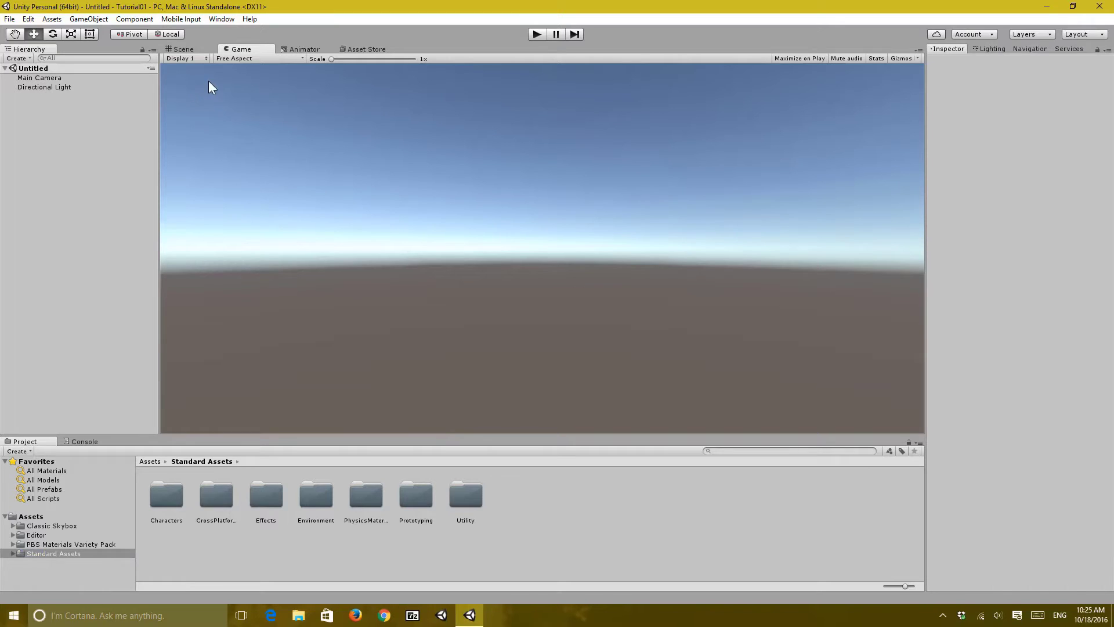
Switch to the Scene view, frame the Main Camera to look at it from another angle, and deselect it
left_click(191, 50)
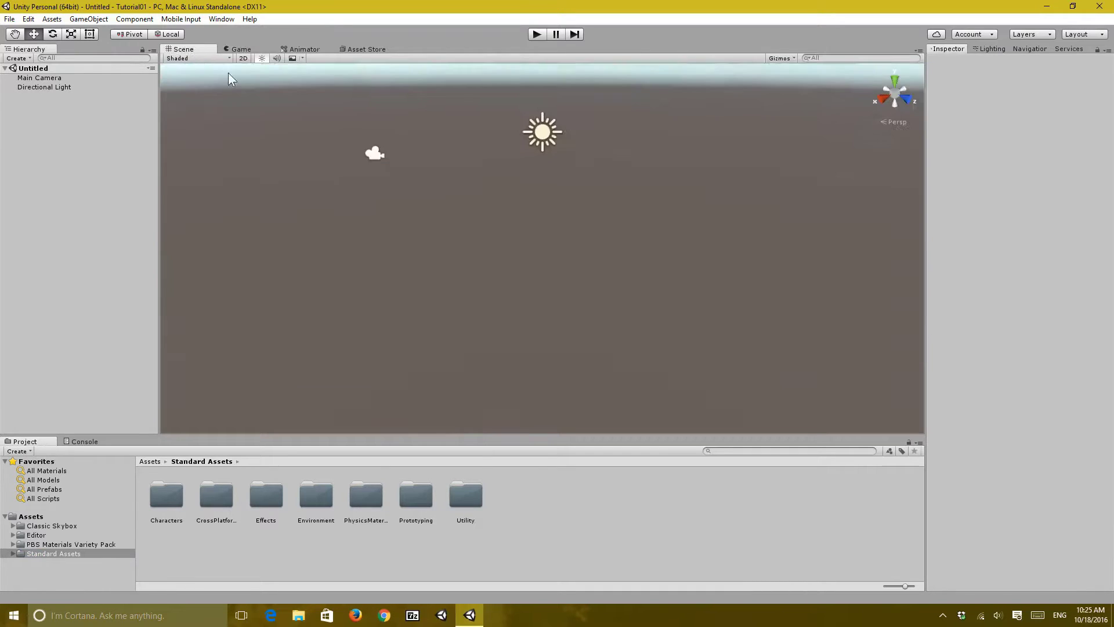
double_click(40, 78)
left_click_drag(268, 197, 578, 377, "alt")
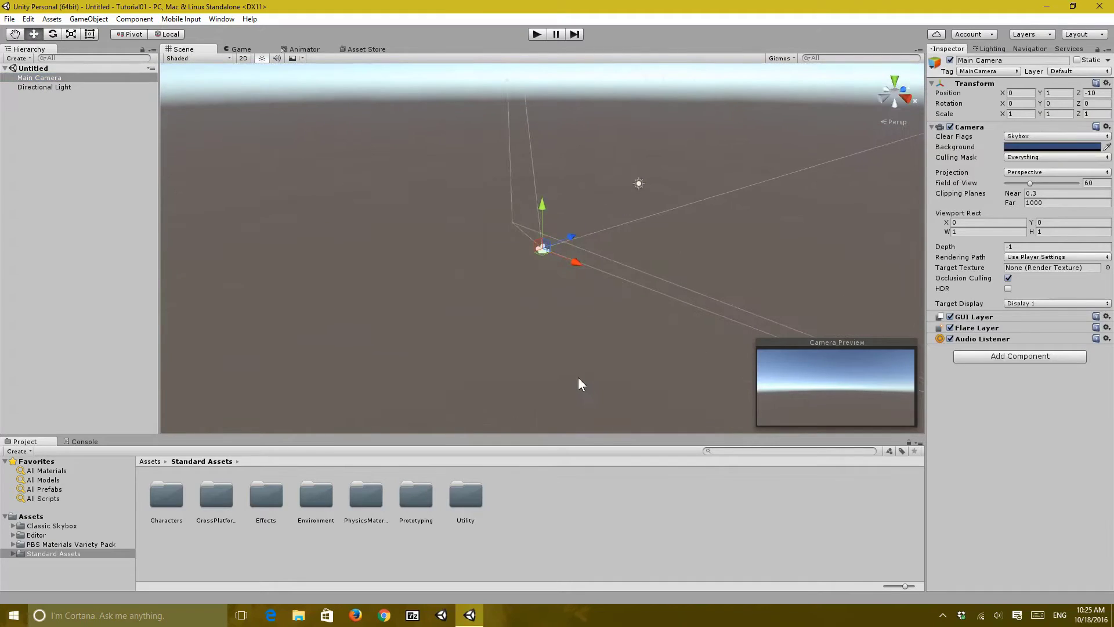
left_click(582, 262)
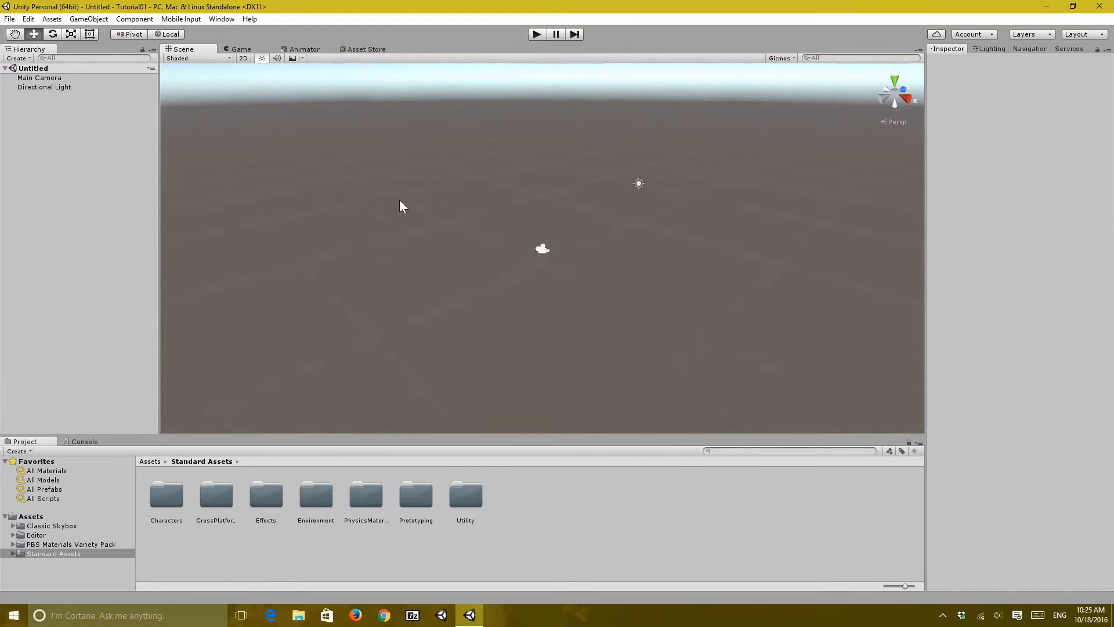
right_click_drag(420, 186, 422, 186)
Create a Terrain 3D object in the scene
left_click(19, 58)
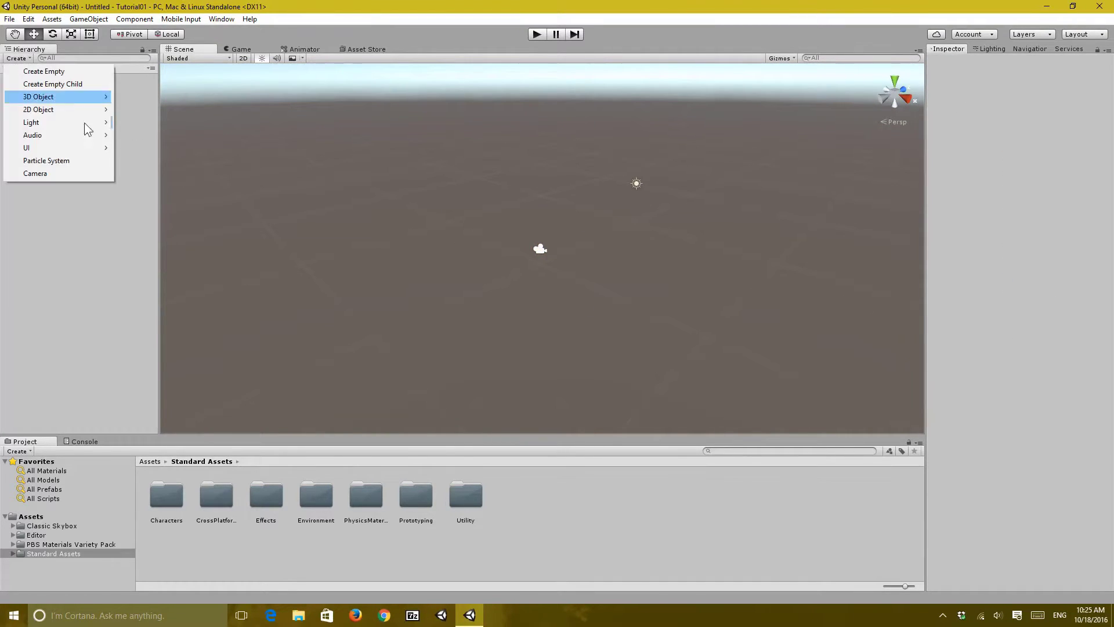
mouse_move(90, 98)
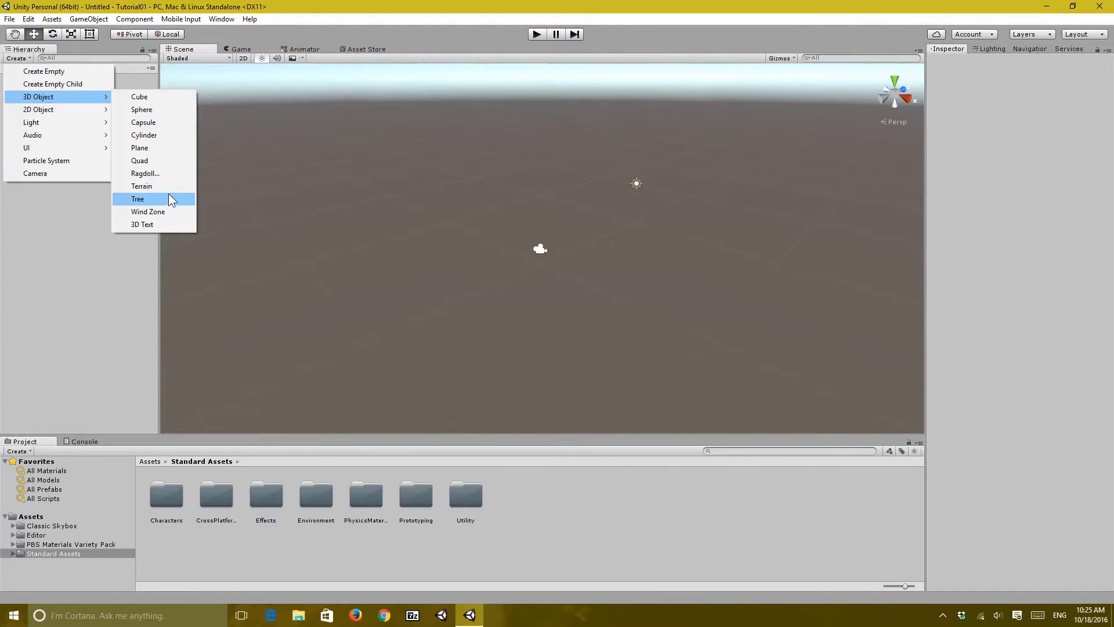
left_click(142, 187)
left_click_drag(552, 246, 523, 188, "alt")
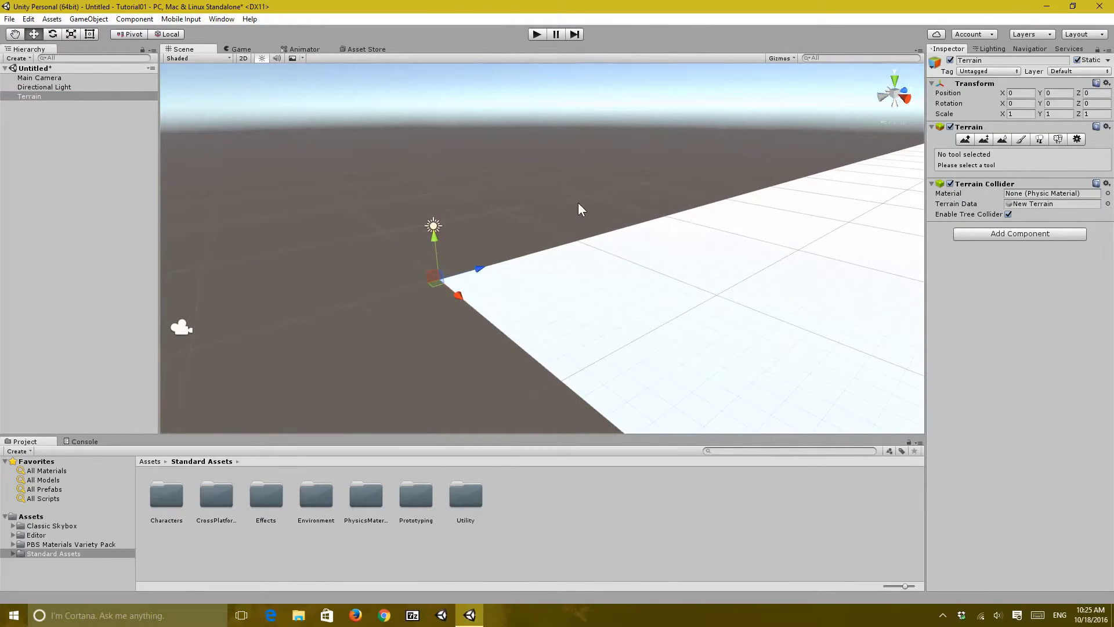
Look over the scene's lighting settings, then the Terrain's settings and its Raise / Lower Terrain tool
left_click(982, 48)
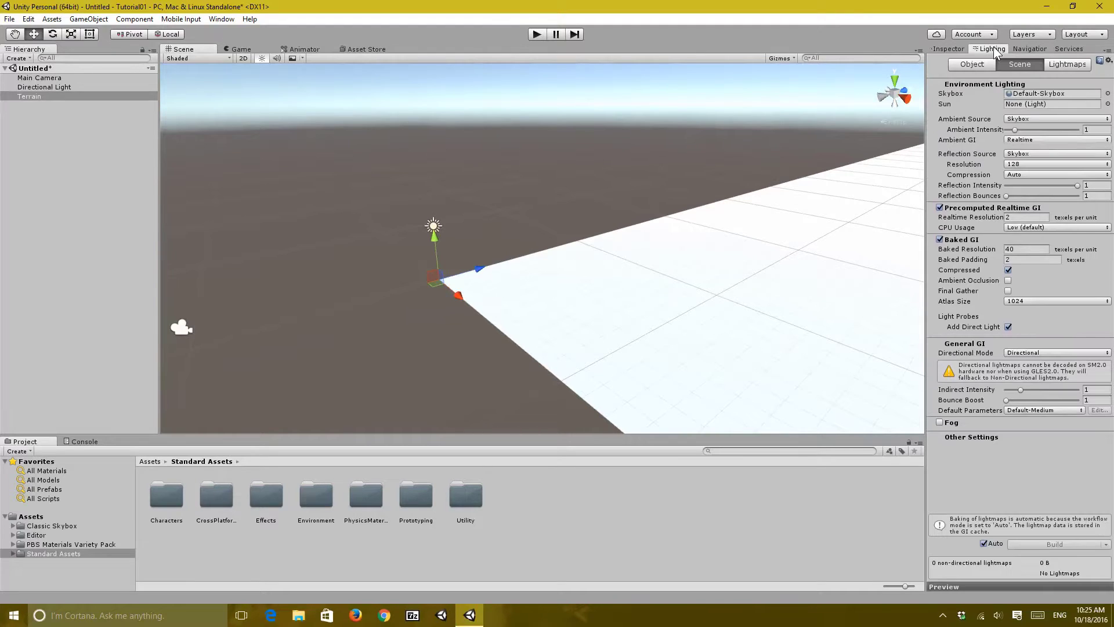
left_click(960, 49)
left_click_drag(501, 167, 538, 163, "alt")
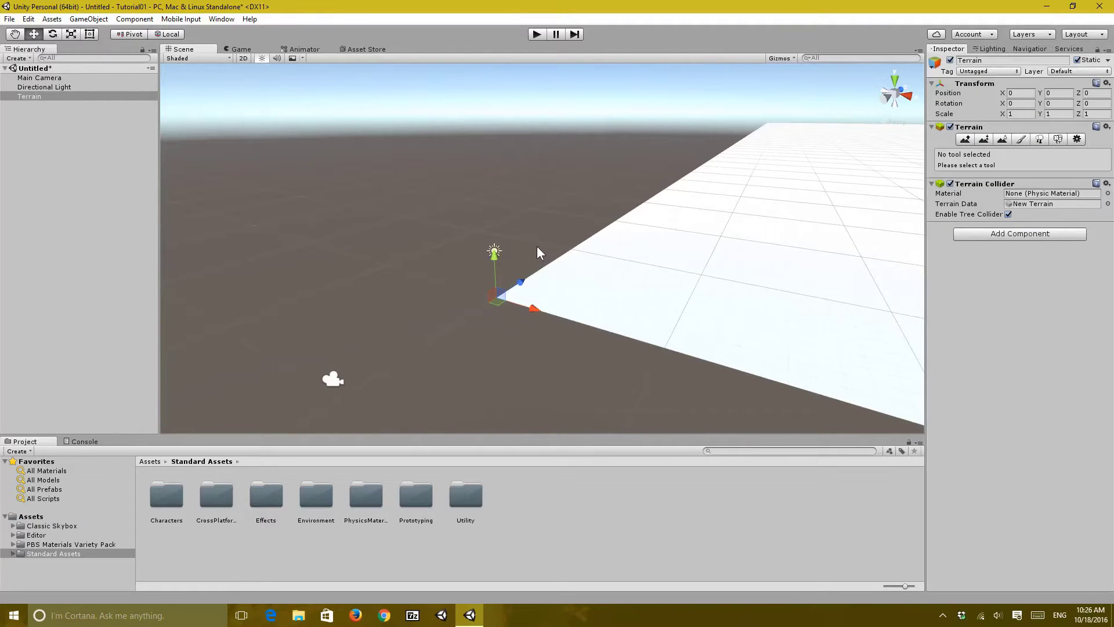
left_click_drag(519, 218, 687, 216, "alt")
left_click(1076, 141)
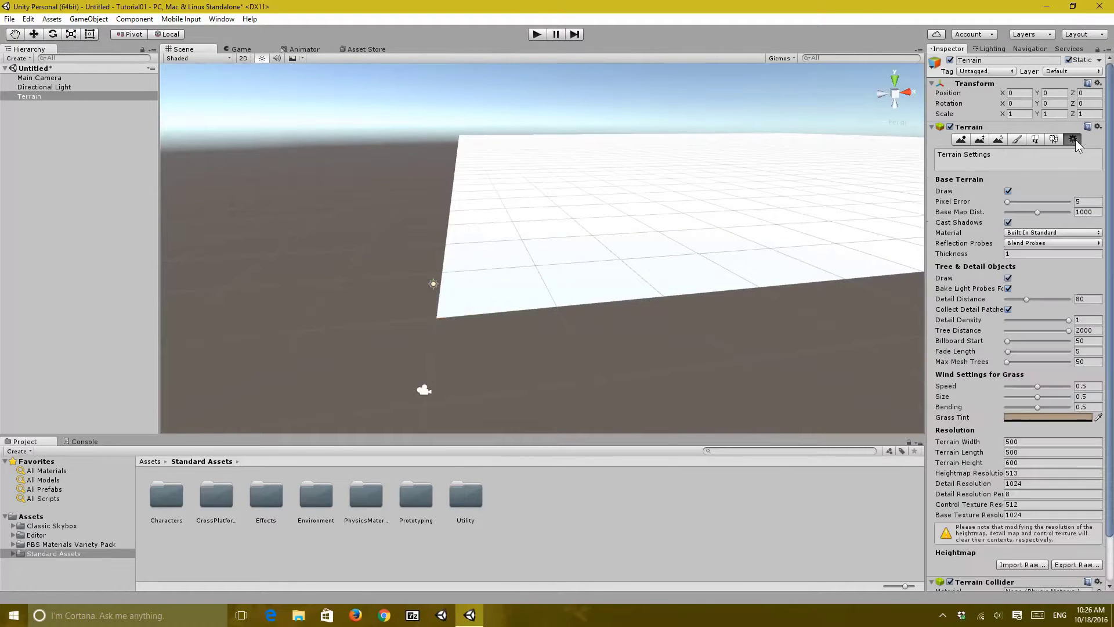
left_click(961, 139)
mouse_move(783, 155)
left_mouse_down("alt")
mouse_move(745, 159)
mouse_move(768, 151)
left_mouse_up("alt")
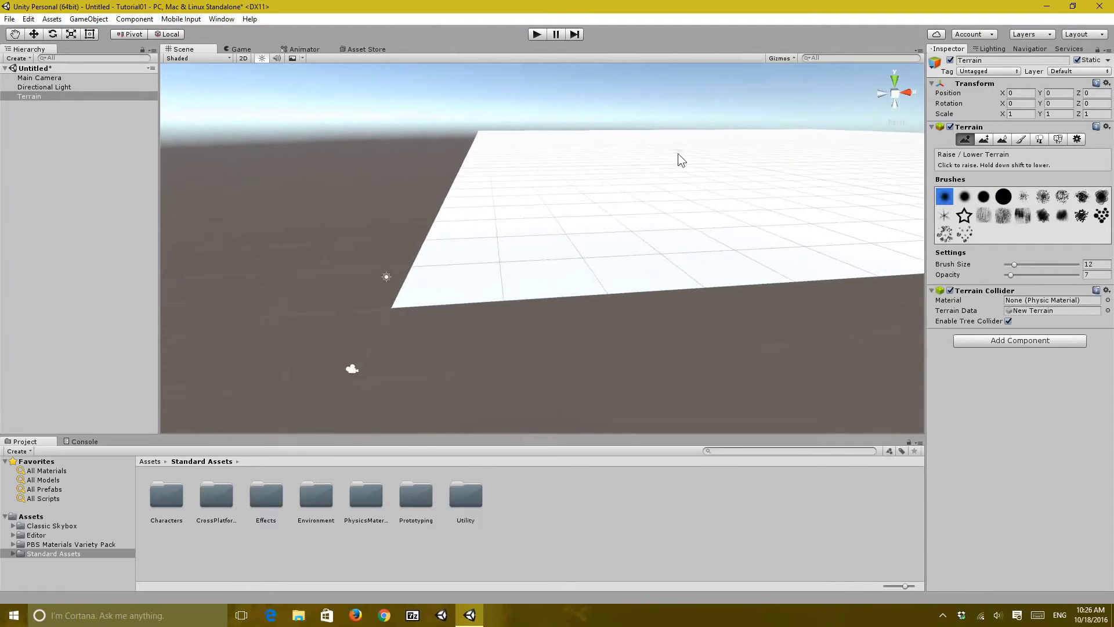
left_click_drag(678, 192, 644, 191, "alt")
Set the Terrain's position to X -250 and Z -250, then deselect it
key("w")
right_click_drag(644, 191, 625, 205)
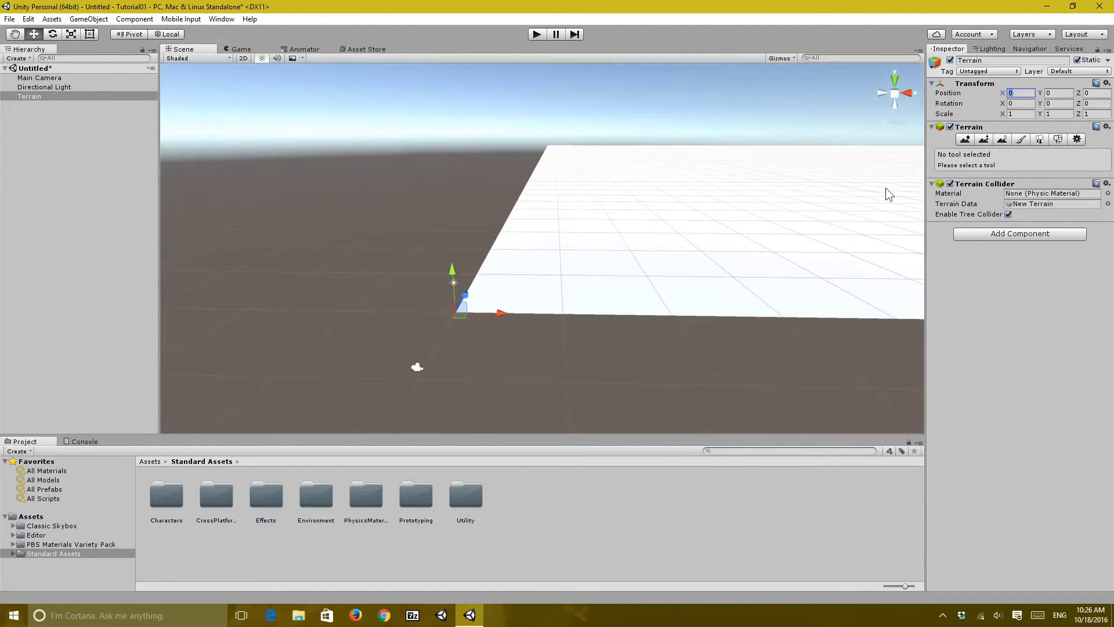
type("-250")
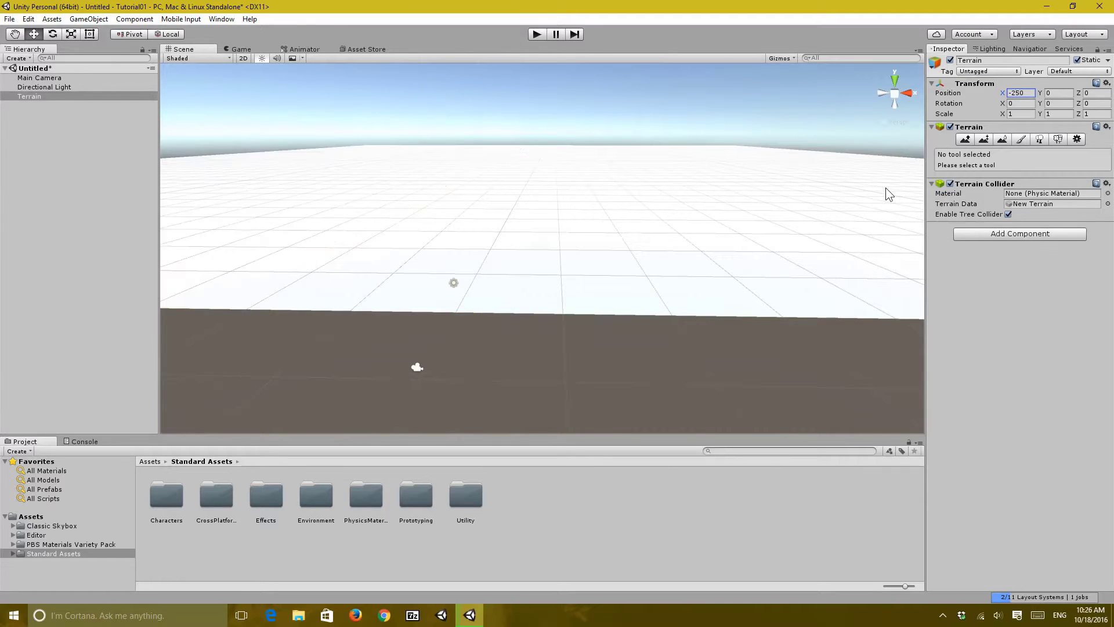
left_click(1092, 93)
type("-250")
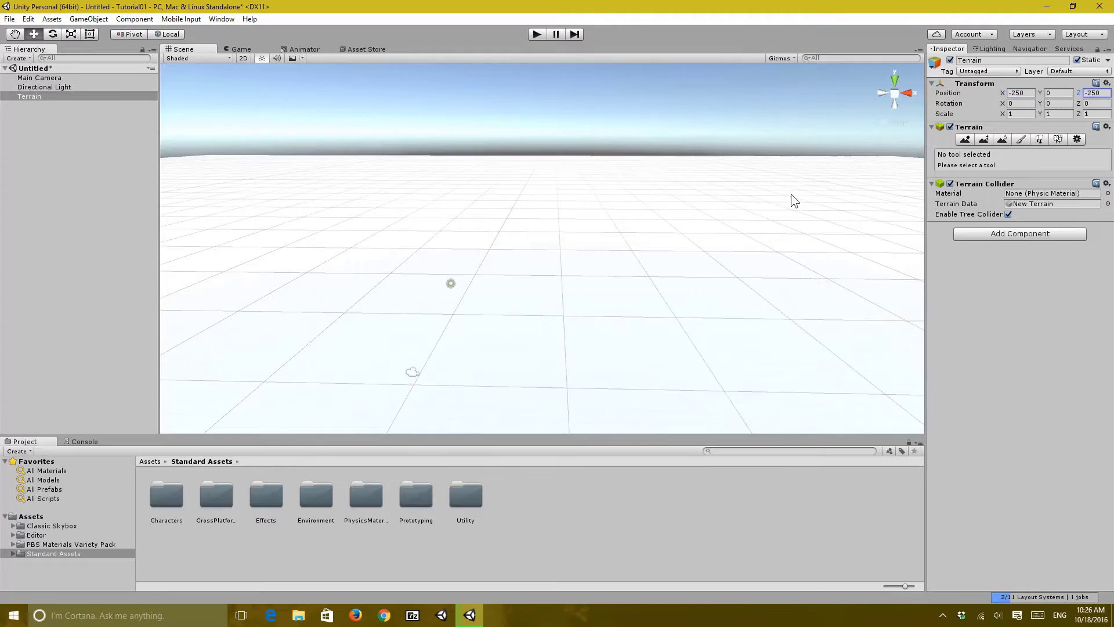
left_click_drag(795, 200, 472, 273, "alt")
left_click(523, 355)
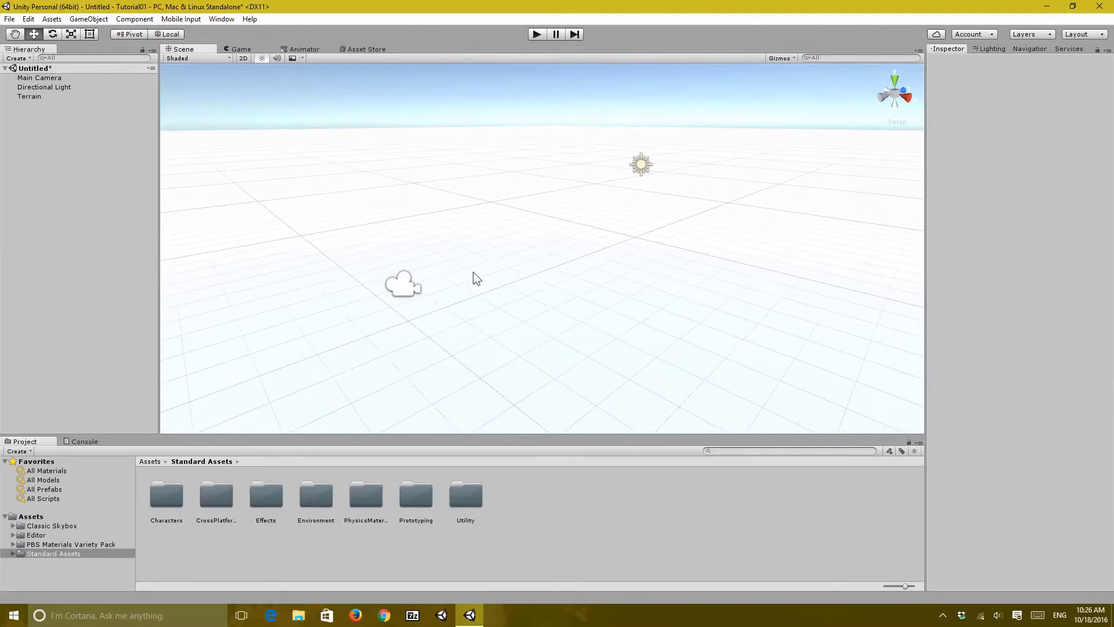
Open the Prefabs folder of FirstPersonCharacter inside Standard Assets > Characters
left_click(106, 554)
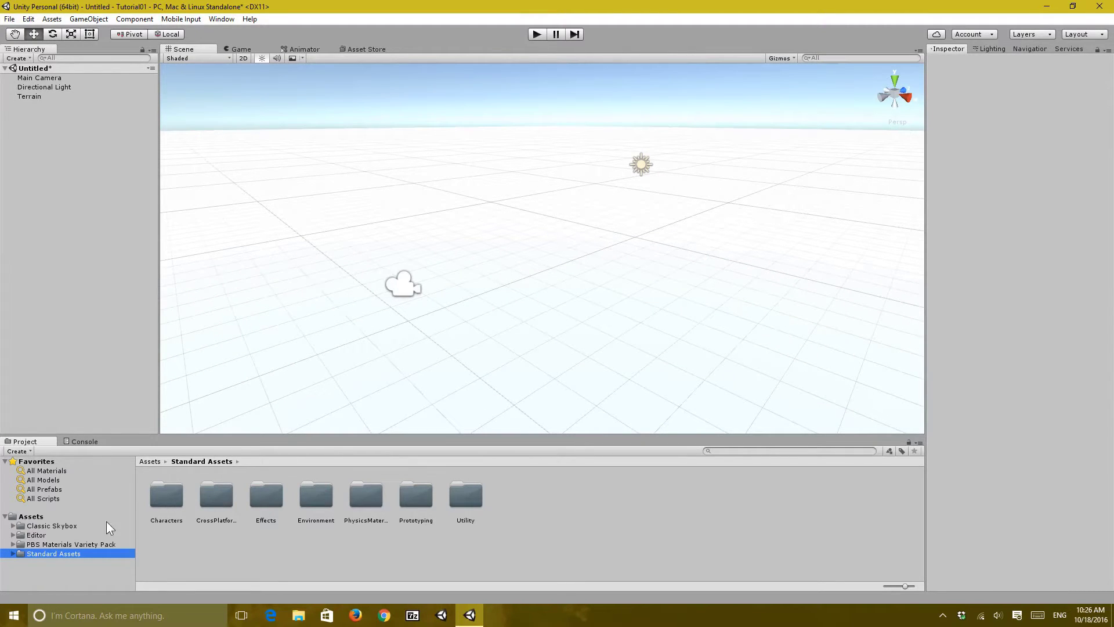
key("Right")
key("Down")
scroll(65, 531, "down", 2)
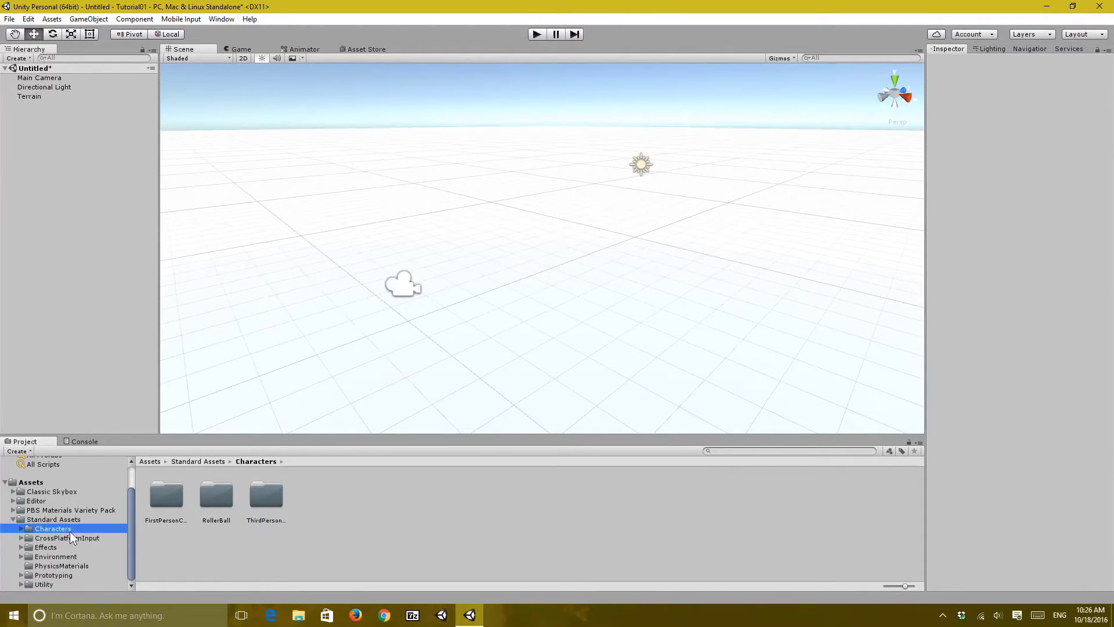
key("Right")
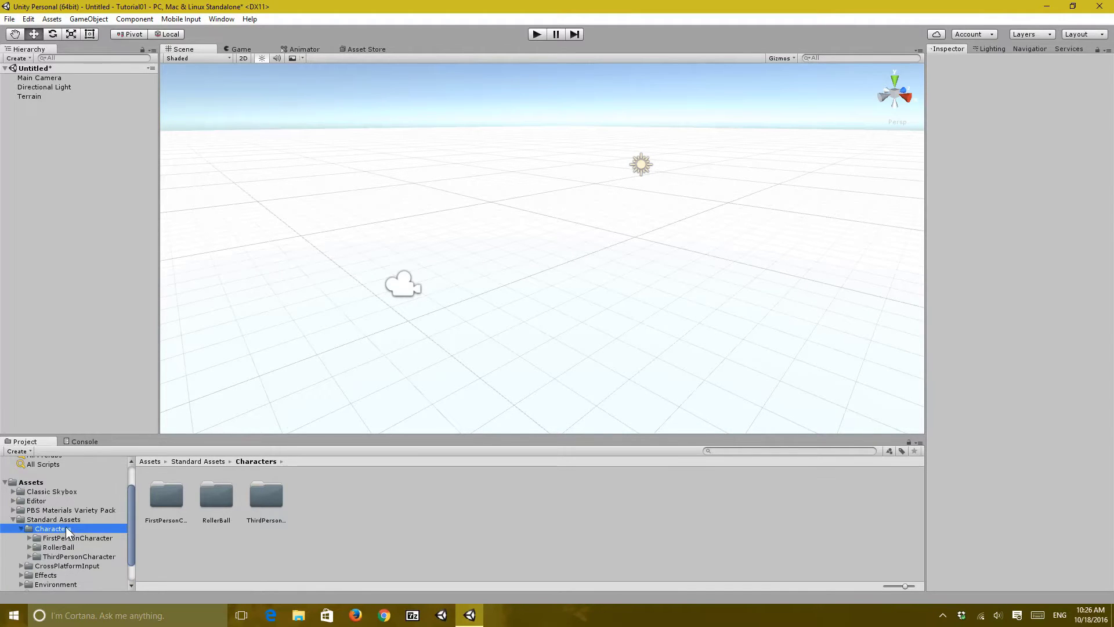
key("Down")
key("Right")
key("Down")
left_click(65, 556)
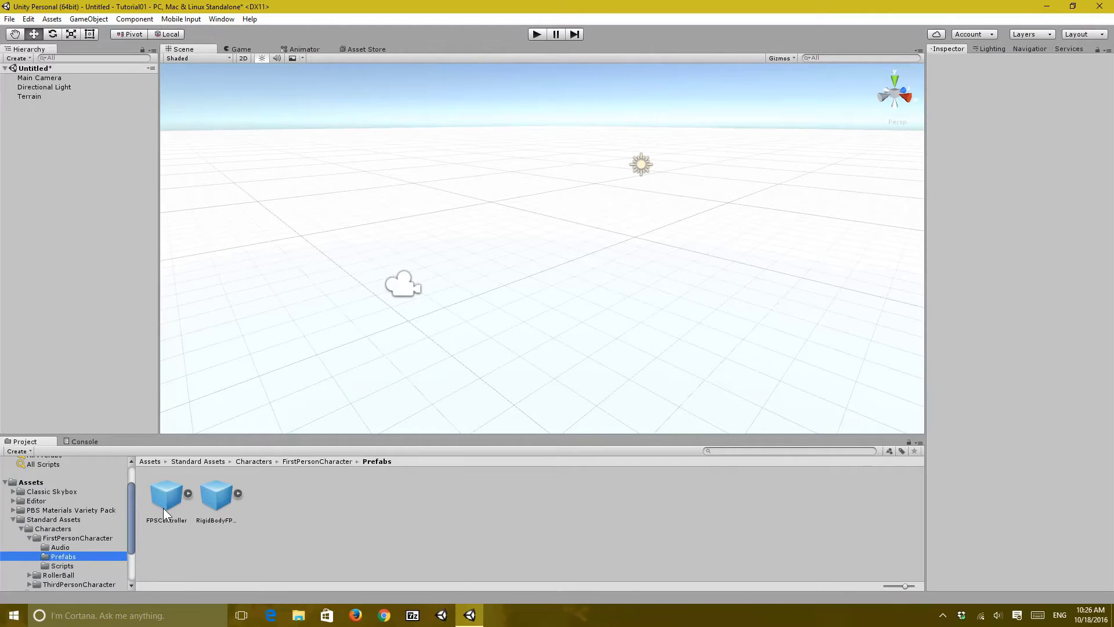
Add the FPSController prefab to the scene hierarchy and frame it in the Scene view
left_click_drag(163, 507, 110, 372)
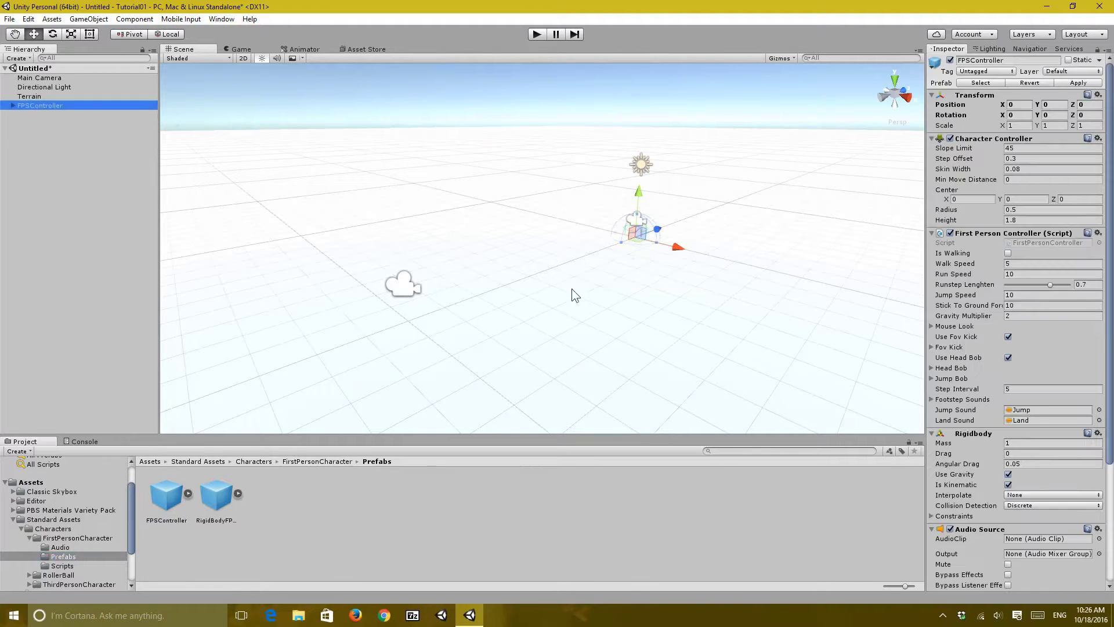
key("f")
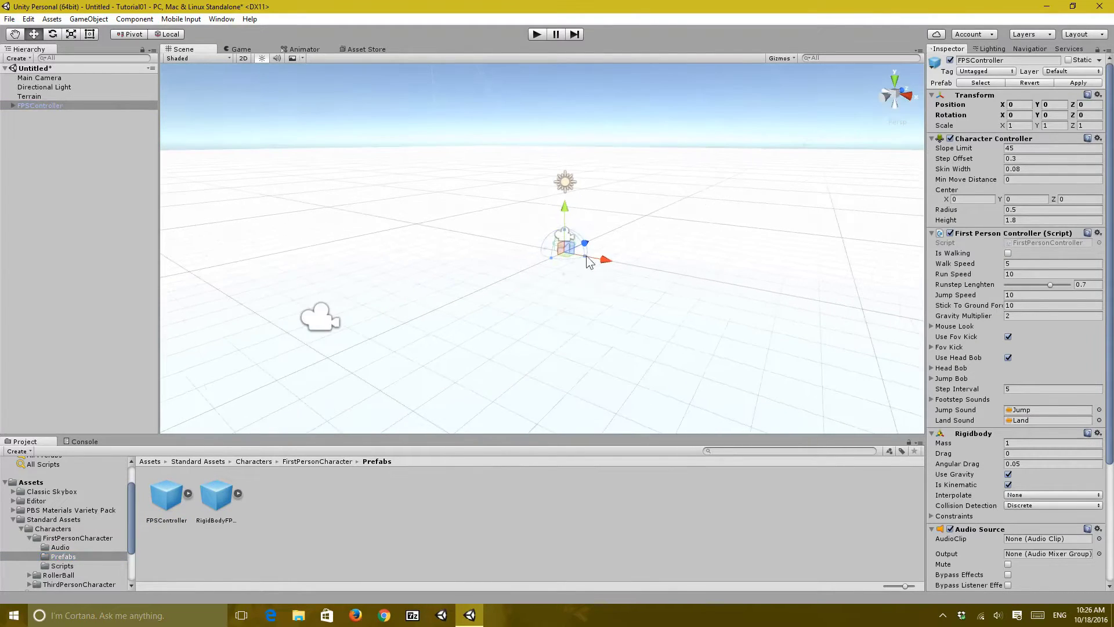
left_click_drag(654, 301, 639, 298, "alt")
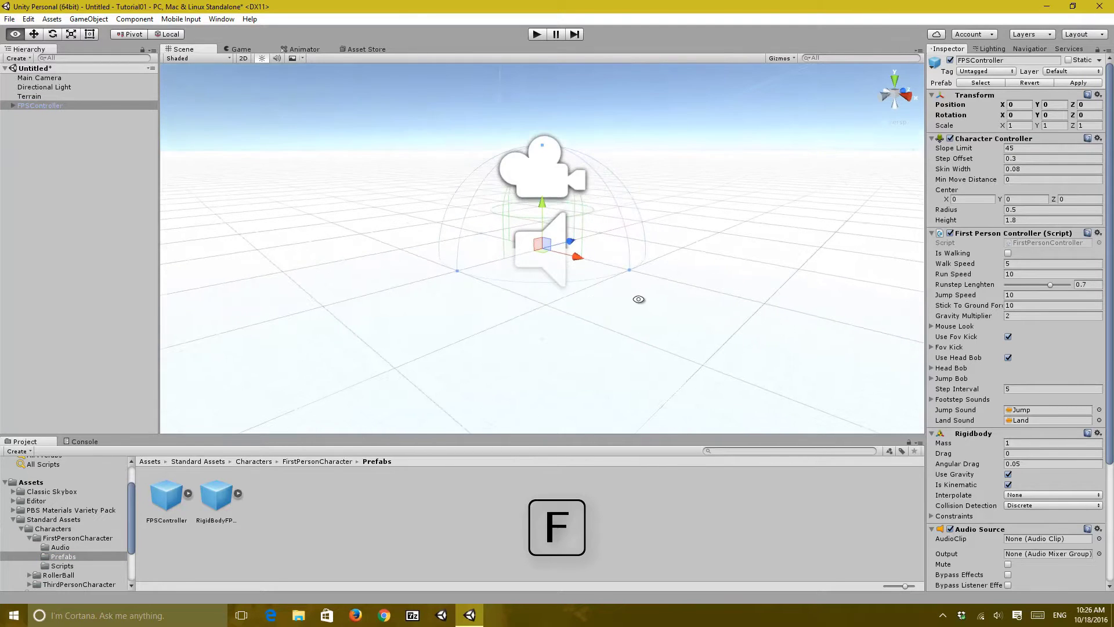
left_click_drag(574, 250, 515, 281, "alt")
Set the FPSController's Y position to 1
left_click(1065, 106)
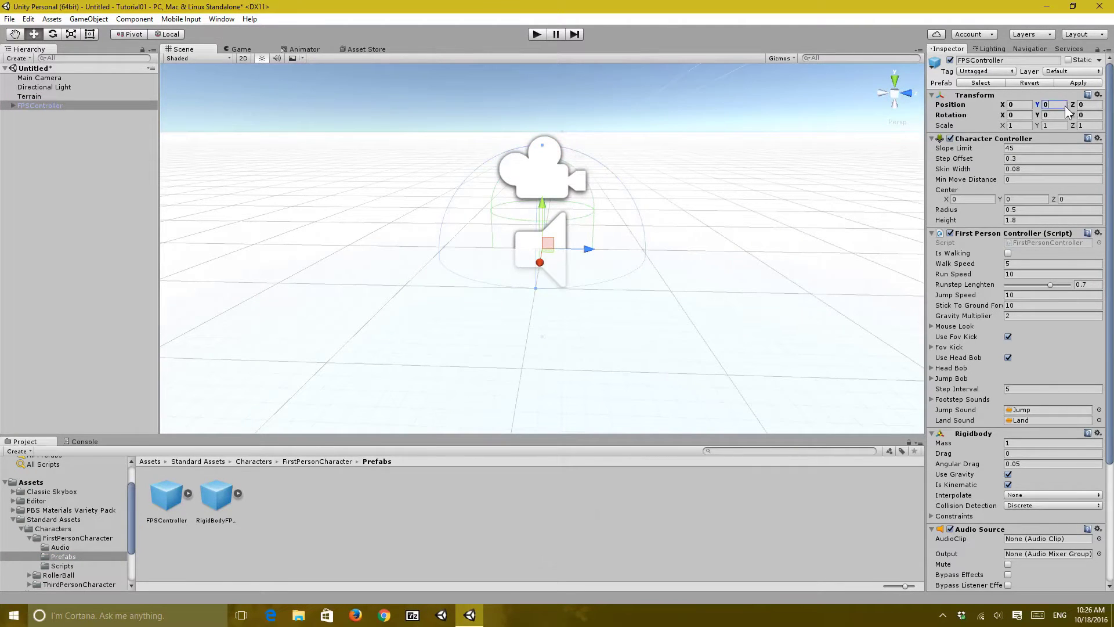
type("1")
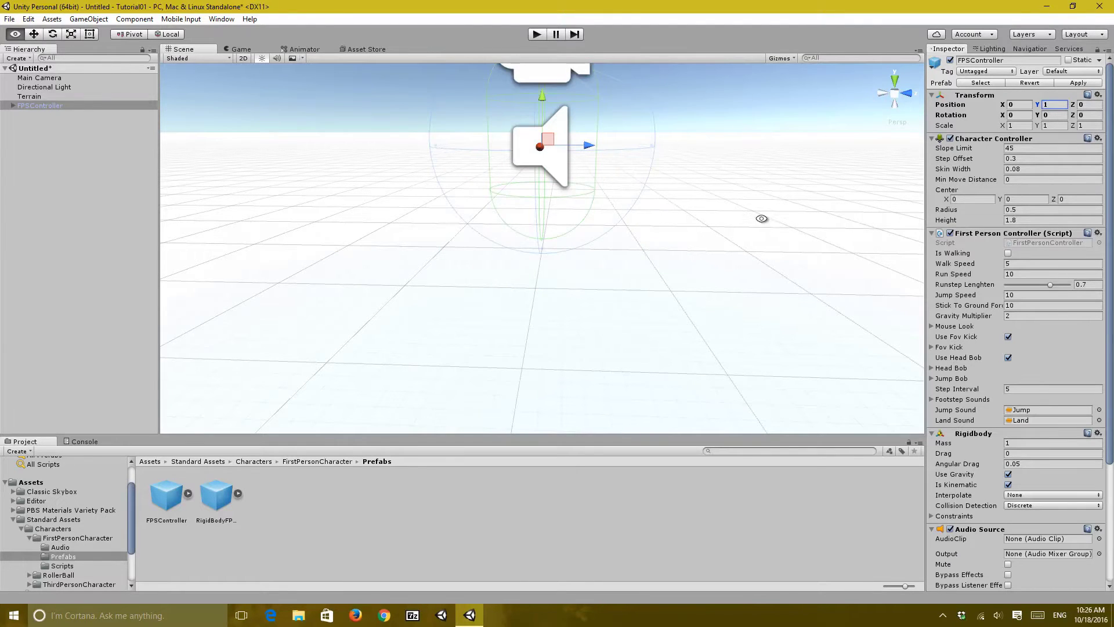
left_click_drag(762, 218, 370, 192, "alt")
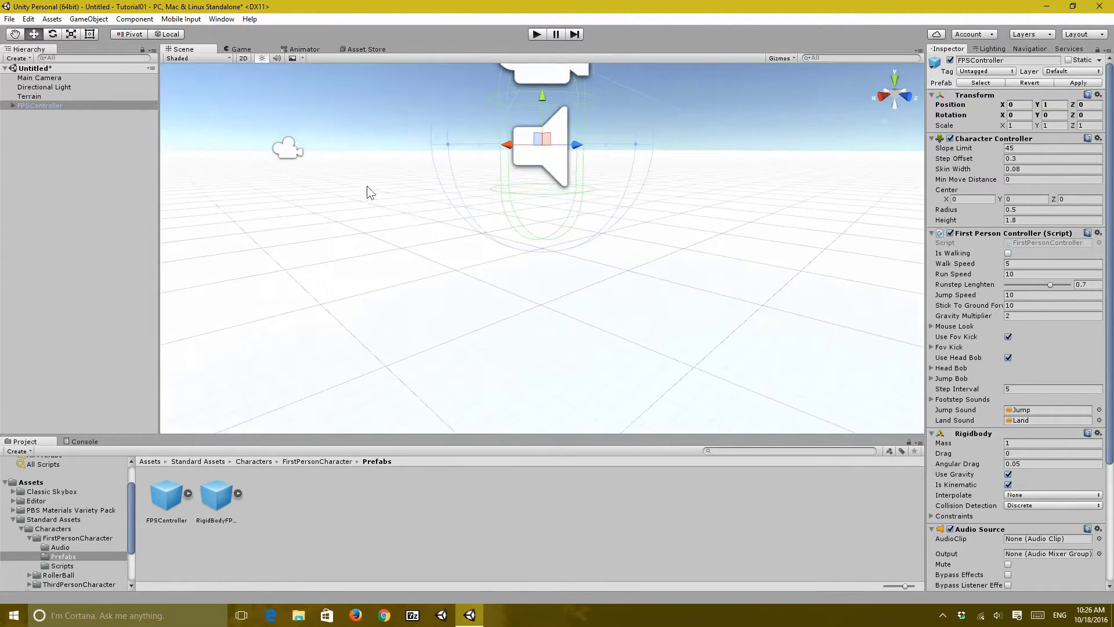
Deactivate the Main Camera object in the scene
left_click(282, 146)
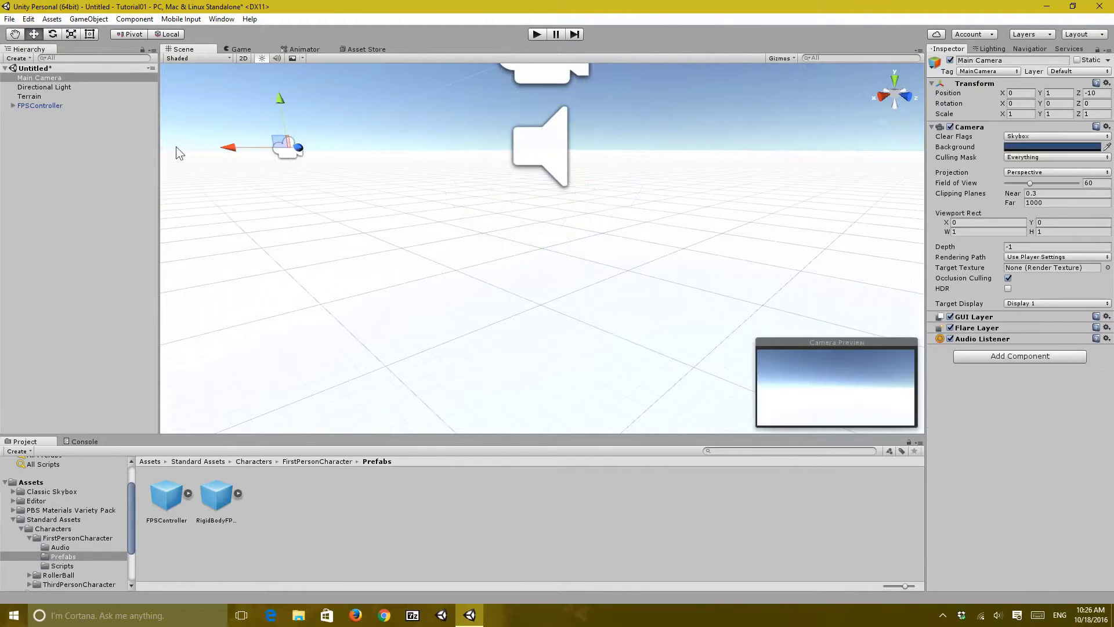
left_click(949, 61)
left_click_drag(557, 181, 634, 172, "alt")
Select the FPSController and check its camera's picture in the Game view
left_click(76, 107)
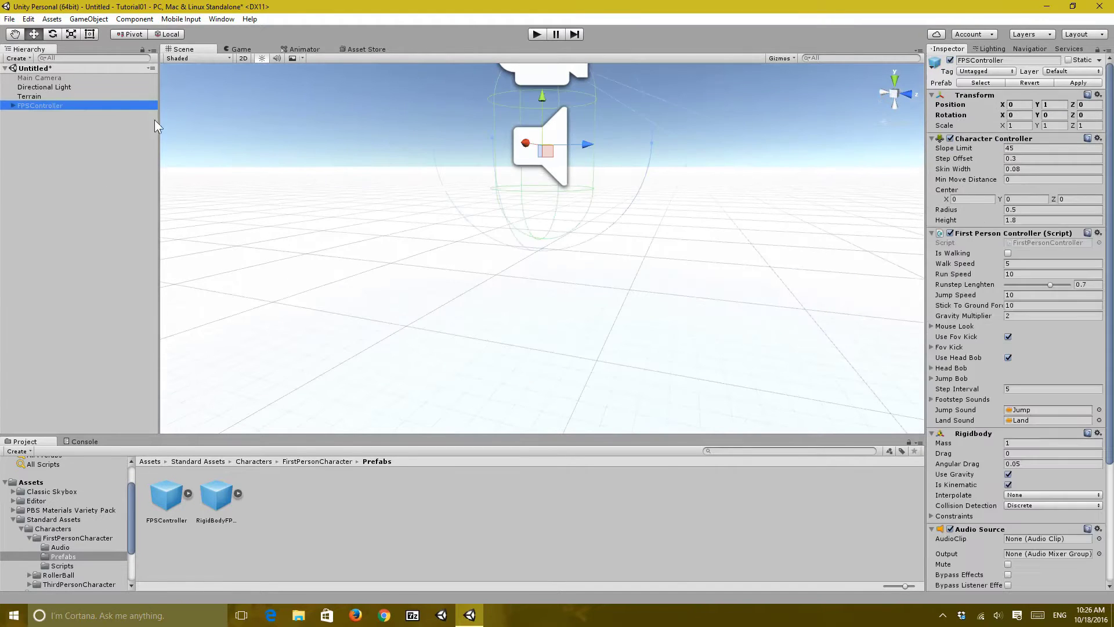
left_click_drag(513, 164, 662, 185, "alt")
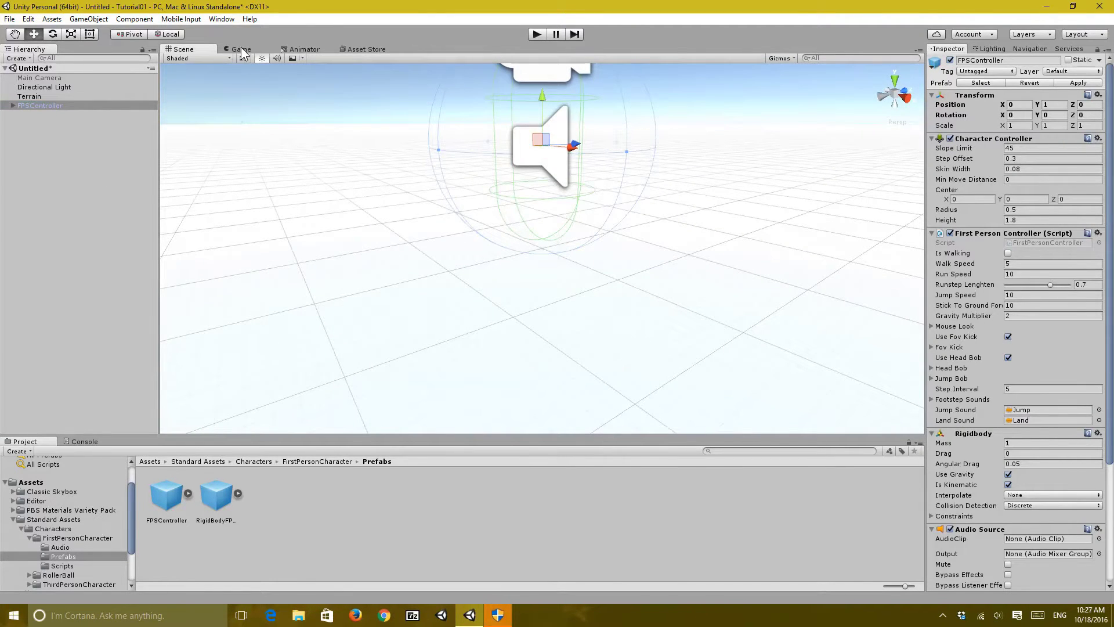
left_click(241, 50)
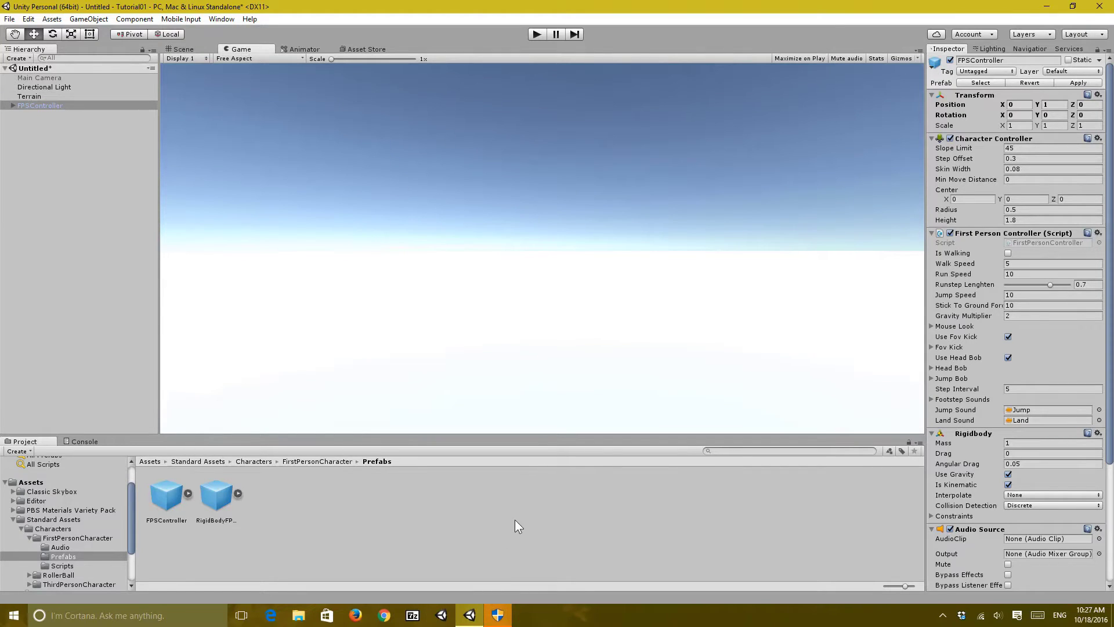
mouse_move(497, 618)
left_click(549, 525)
Play the scene, walk the first-person controller forward across the terrain, and stop play mode
left_click(537, 34)
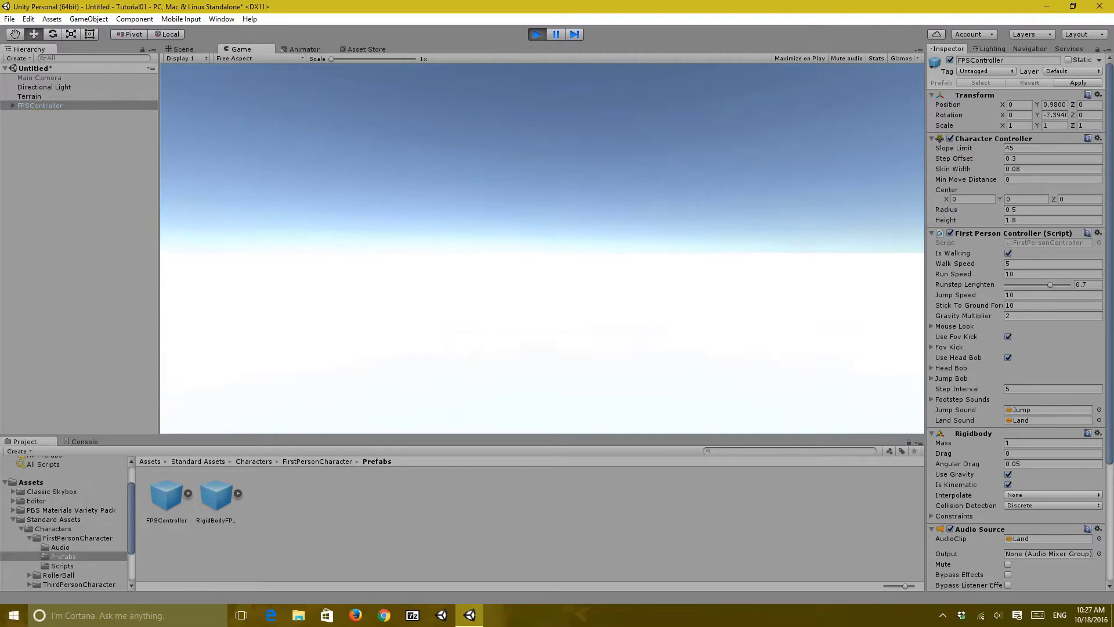
key("w")
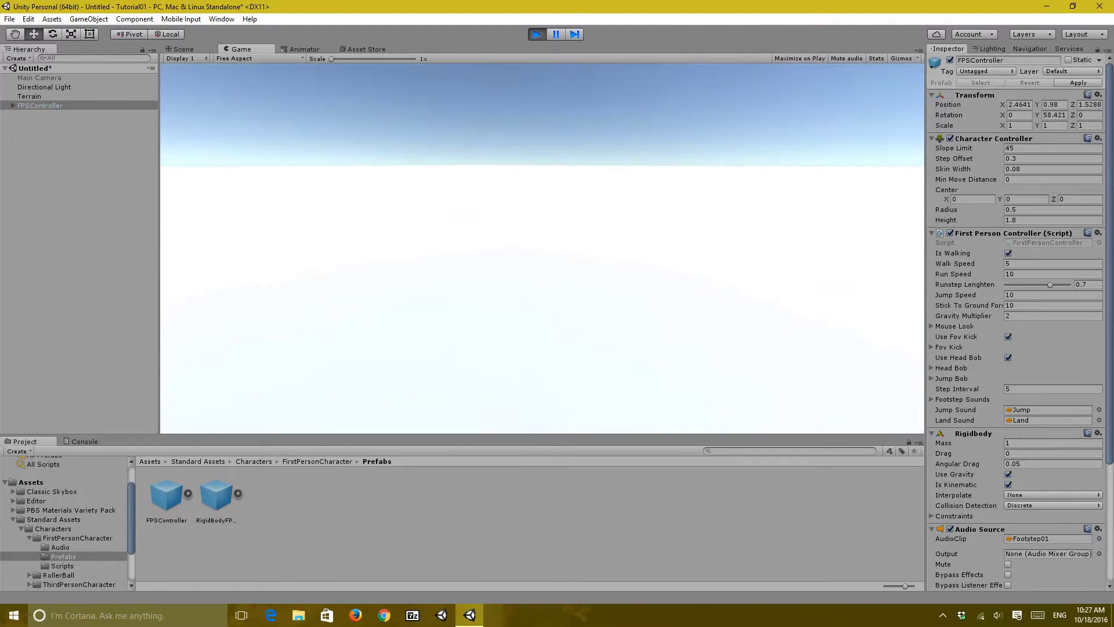
key("w")
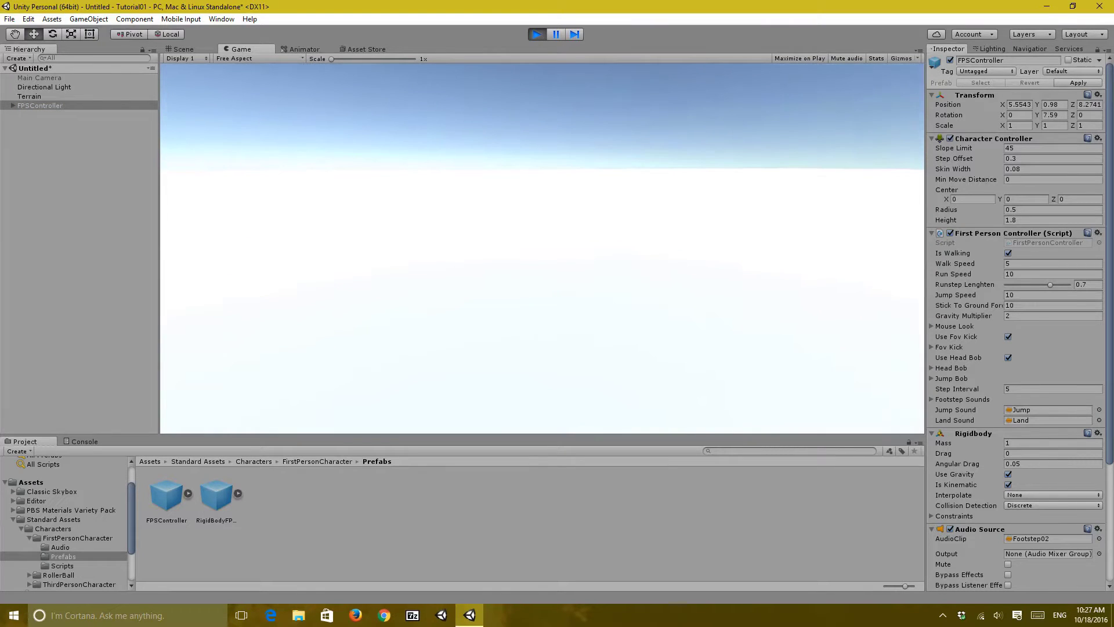
key("ctrl+p")
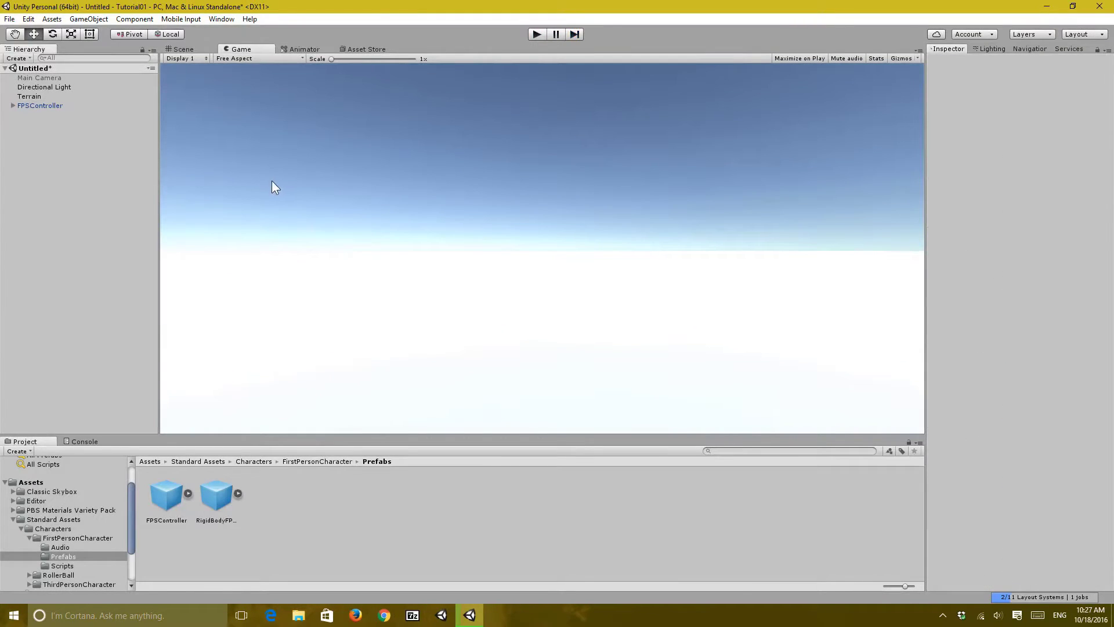
Delete the Main Camera object from the scene
left_click(41, 78)
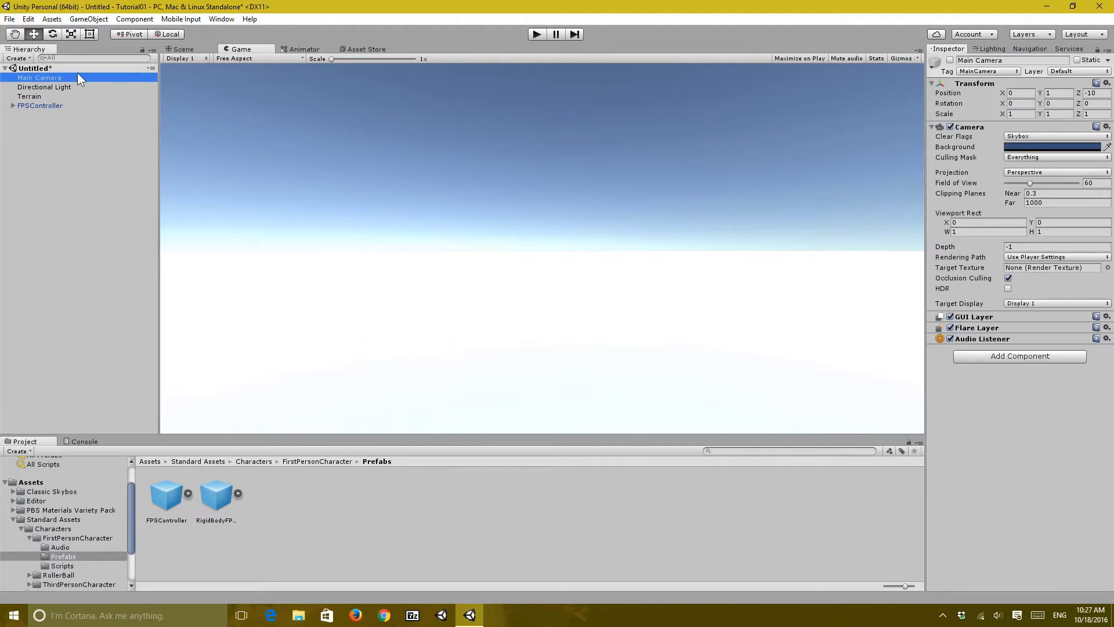
key("Delete")
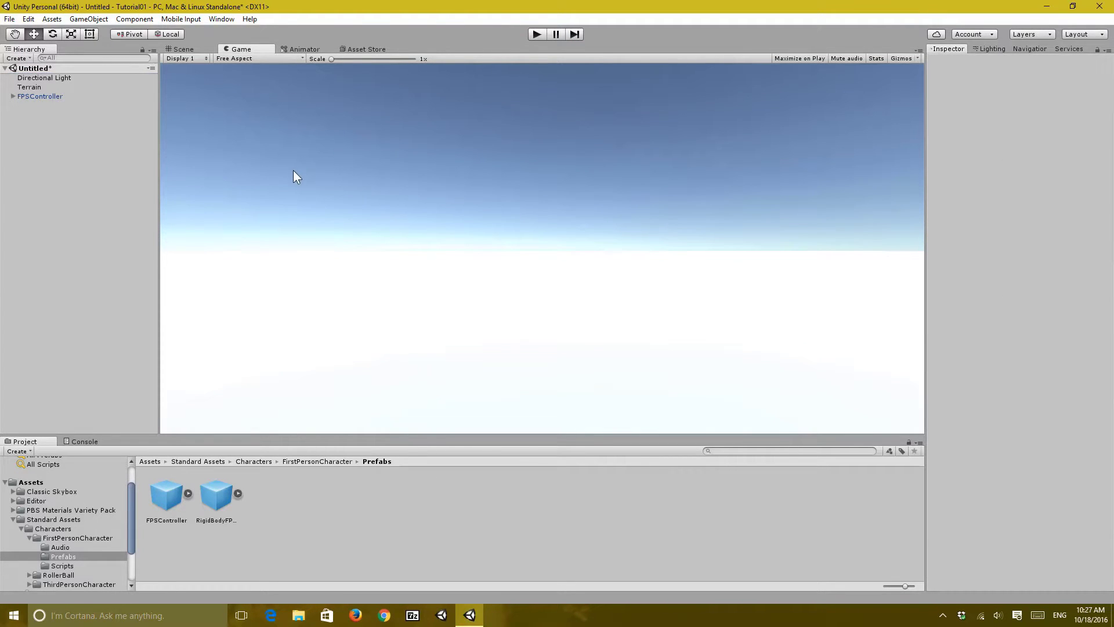
Start saving the scene and create a new folder named Scenes inside the project's Assets folder as its location
key("ctrl+s")
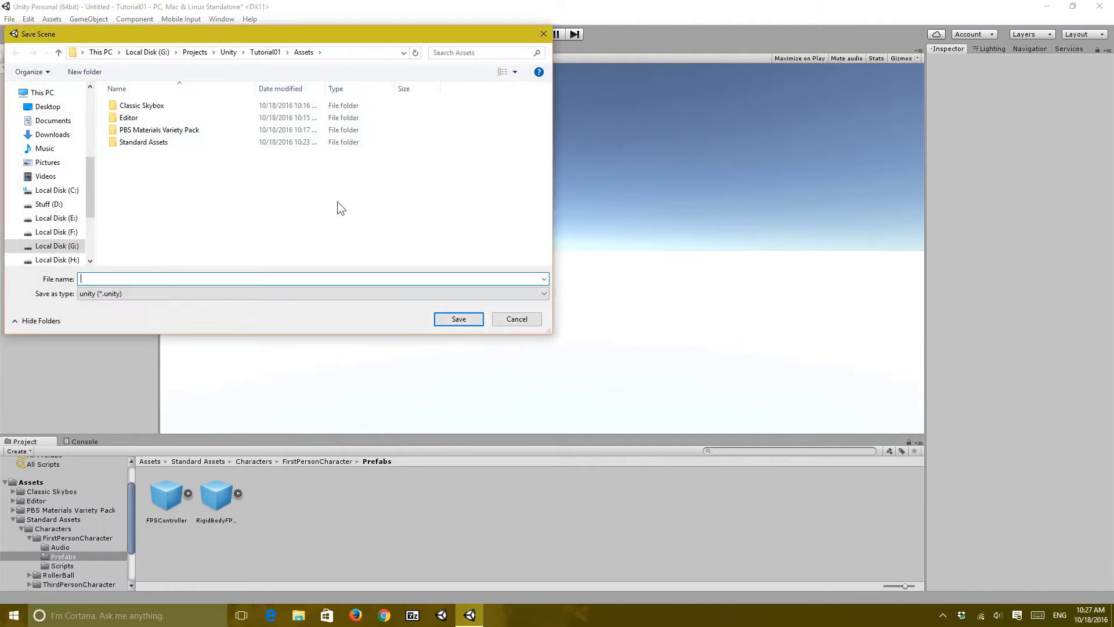
right_click(286, 191)
mouse_move(223, 380)
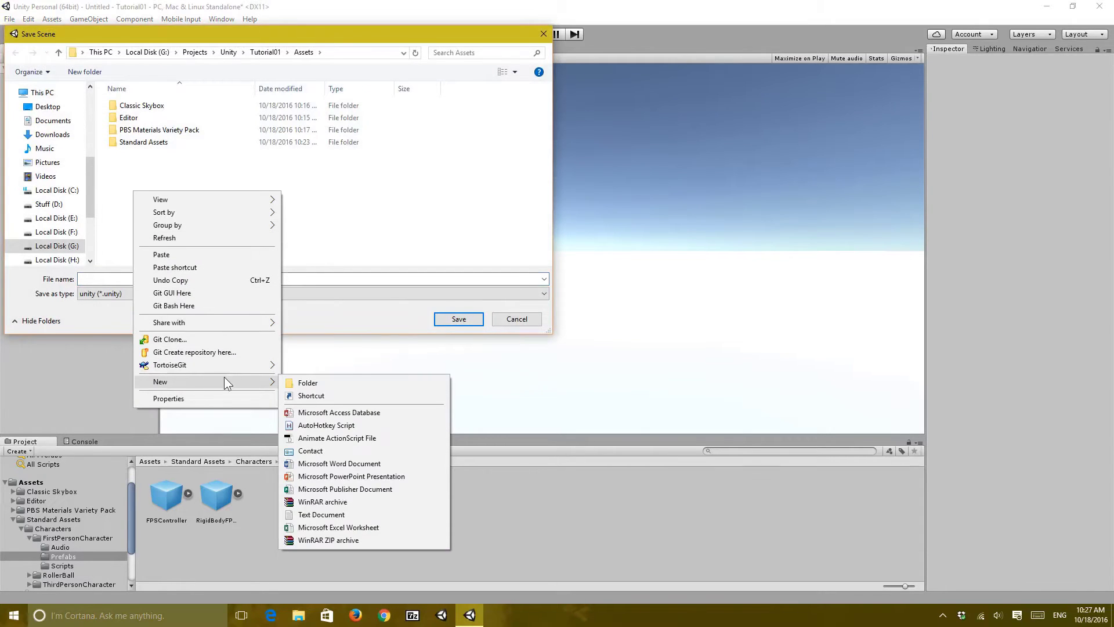
left_click(308, 384)
type("Scenes")
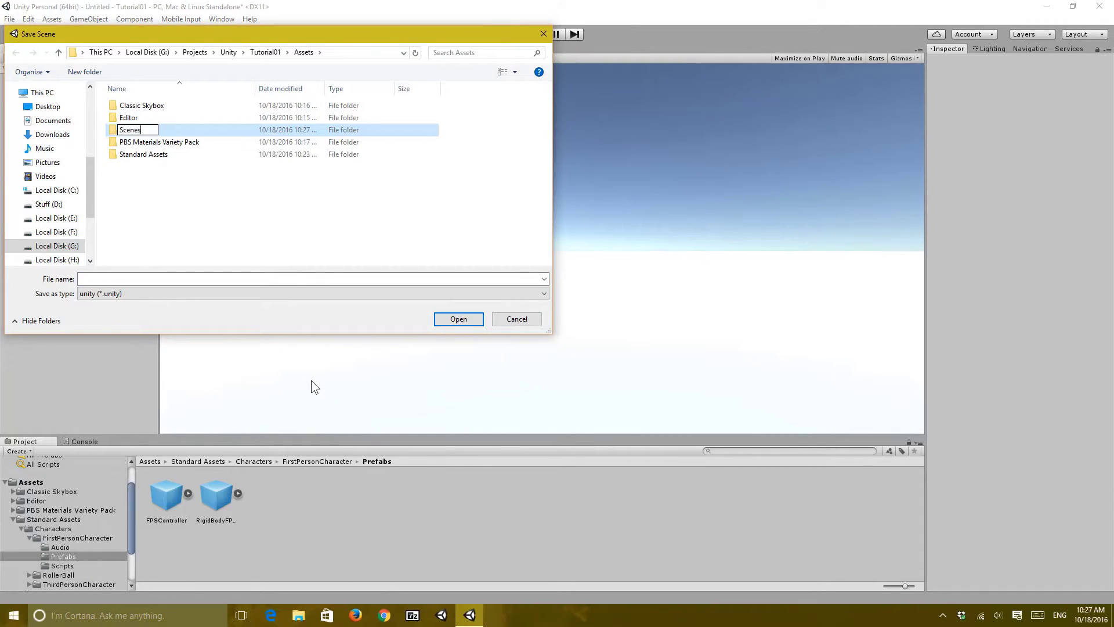
key("Return")
key("Return")
Save the scene in the Scenes folder under the name Tutorial01
left_click(288, 278)
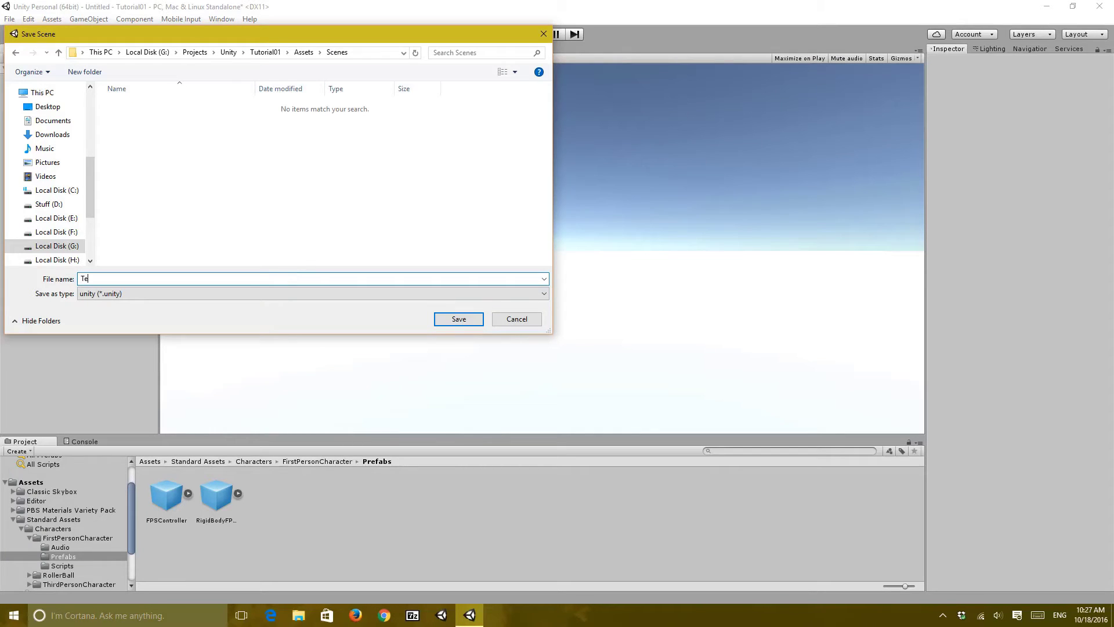
type("Tutorial01")
key("Return")
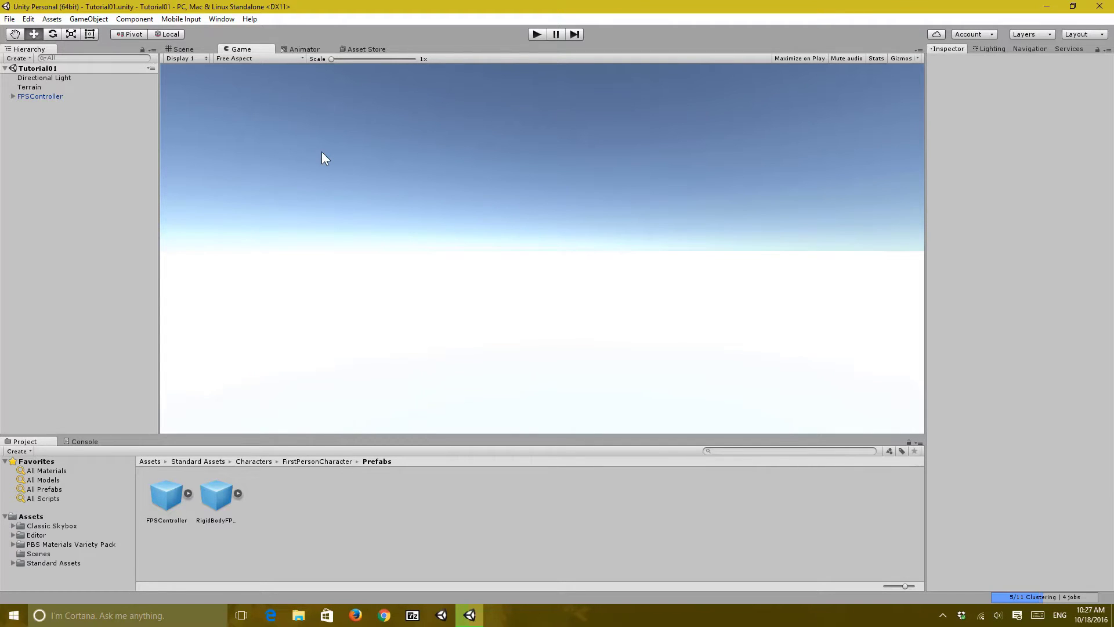
Check which Unity version is installed and return to the Inspector
left_click(248, 19)
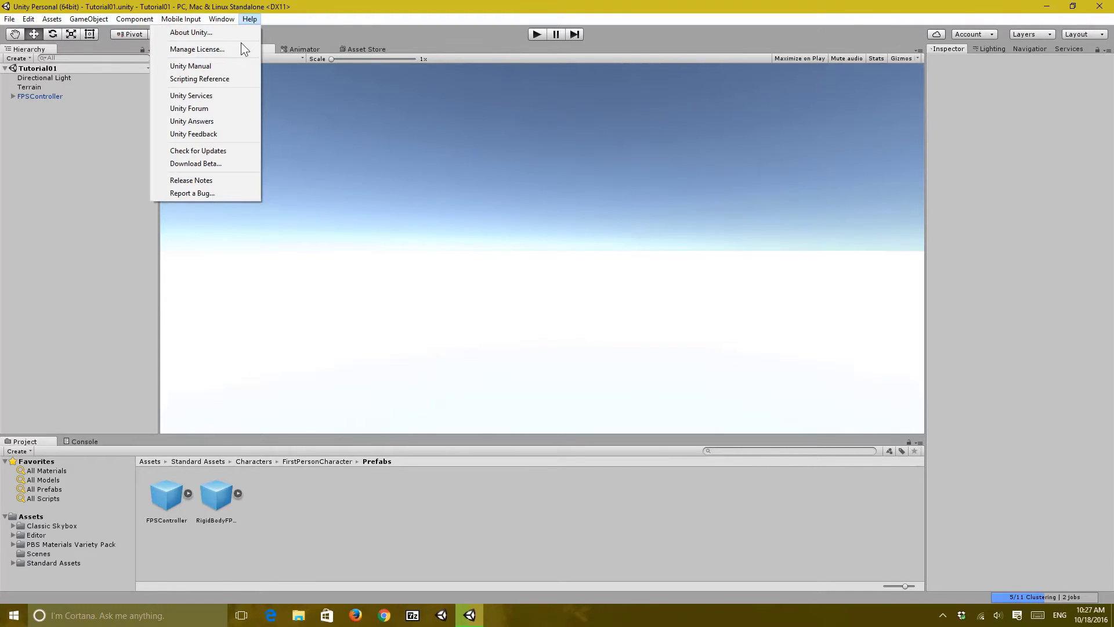
left_click(239, 32)
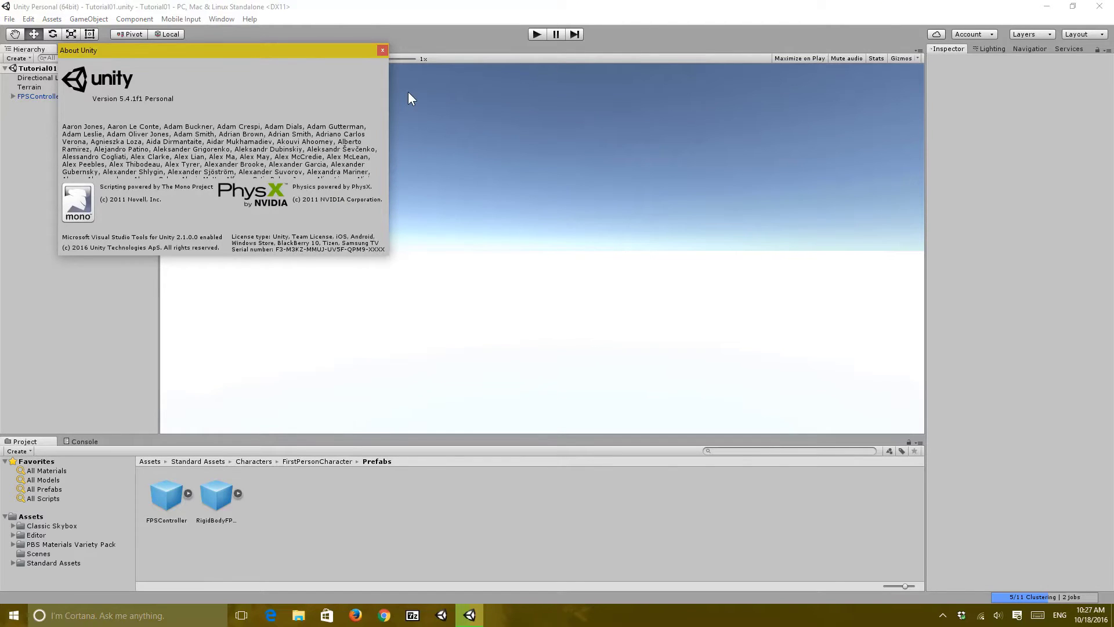
left_click(409, 92)
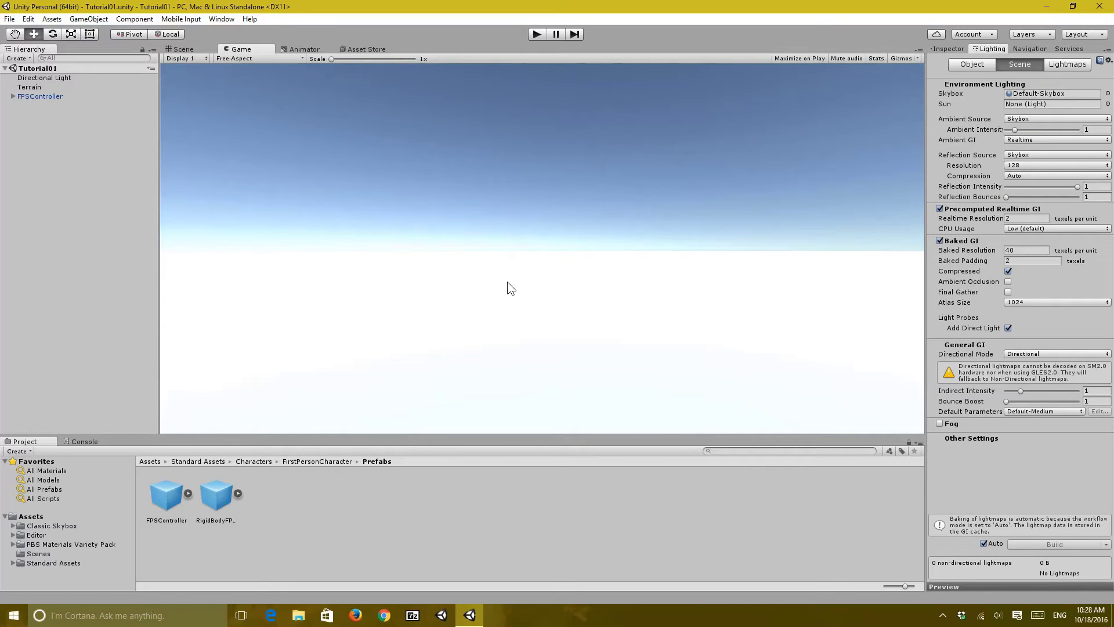
left_click(936, 50)
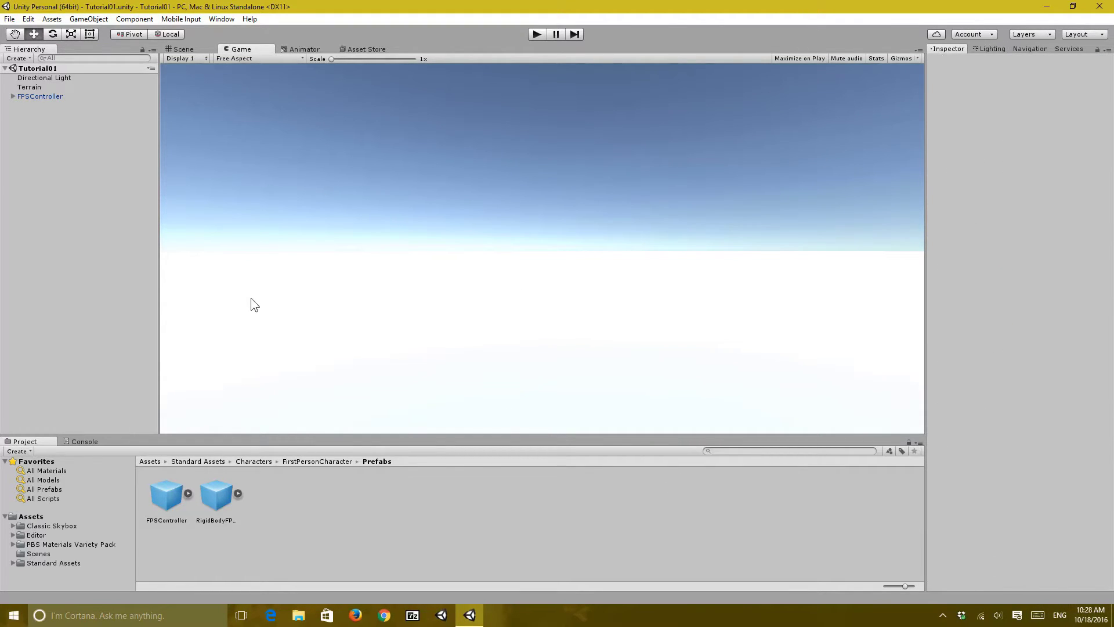
Frame the FPSController in the Scene view and look around at the terrain, horizon and sky
left_click(179, 51)
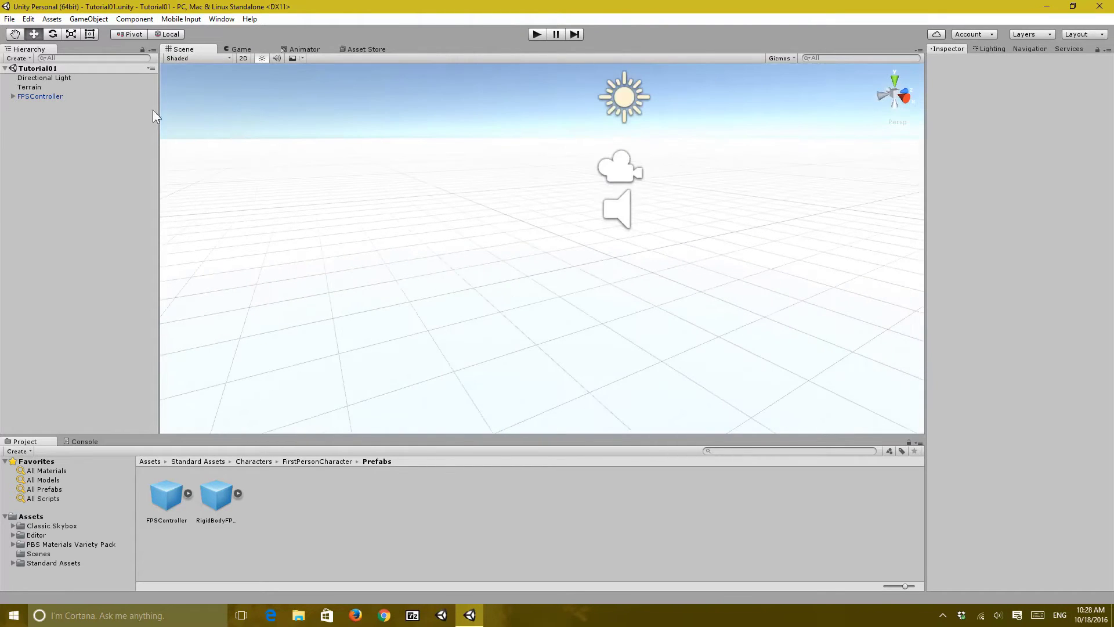
left_click(137, 96)
left_click_drag(753, 276, 626, 270, "alt")
key("f")
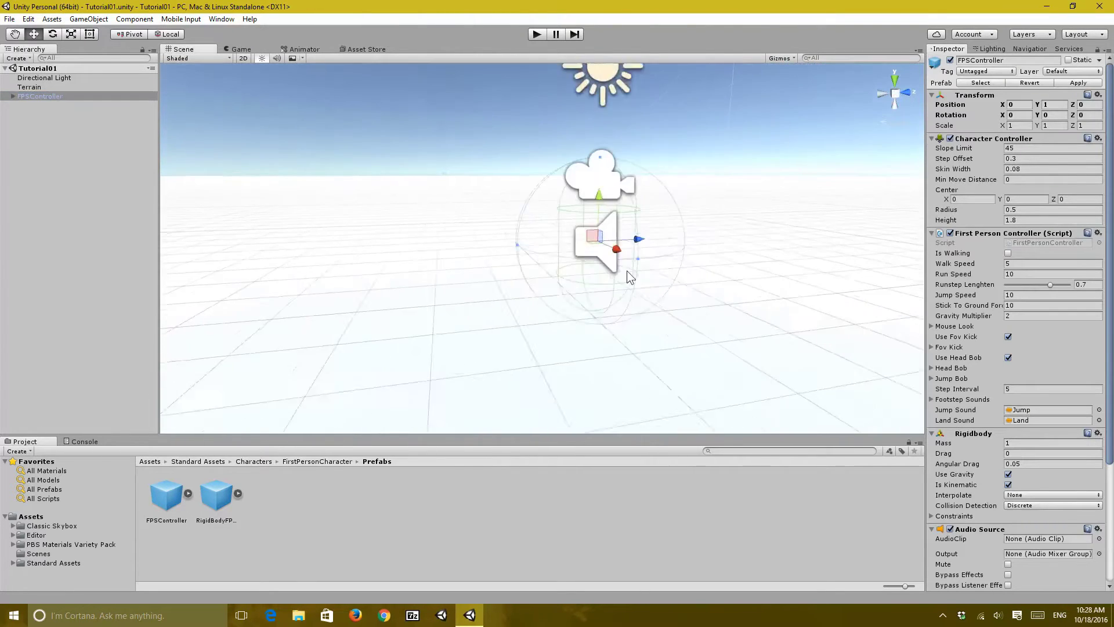
mouse_move(656, 330)
left_mouse_down("alt")
mouse_move(476, 330)
mouse_move(652, 318)
left_mouse_up("alt")
left_click(476, 330)
scroll(651, 318, "down", 5)
right_click_drag(652, 319, 653, 279)
scroll(544, 277, "down", 4)
right_click_drag(545, 276, 542, 204)
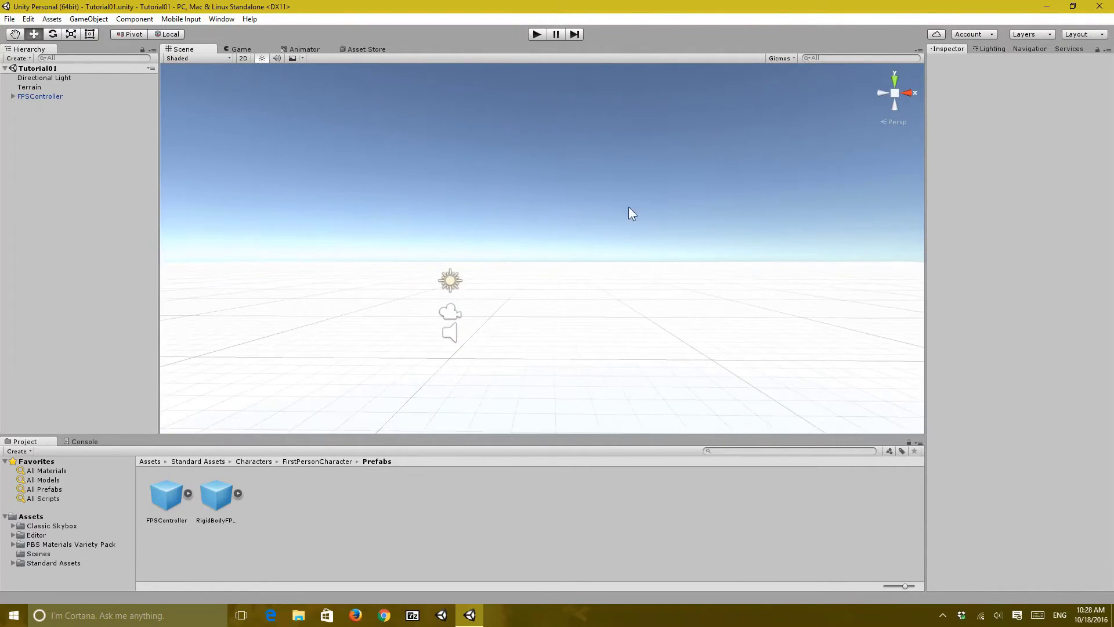
right_click_drag(629, 211, 1017, 142)
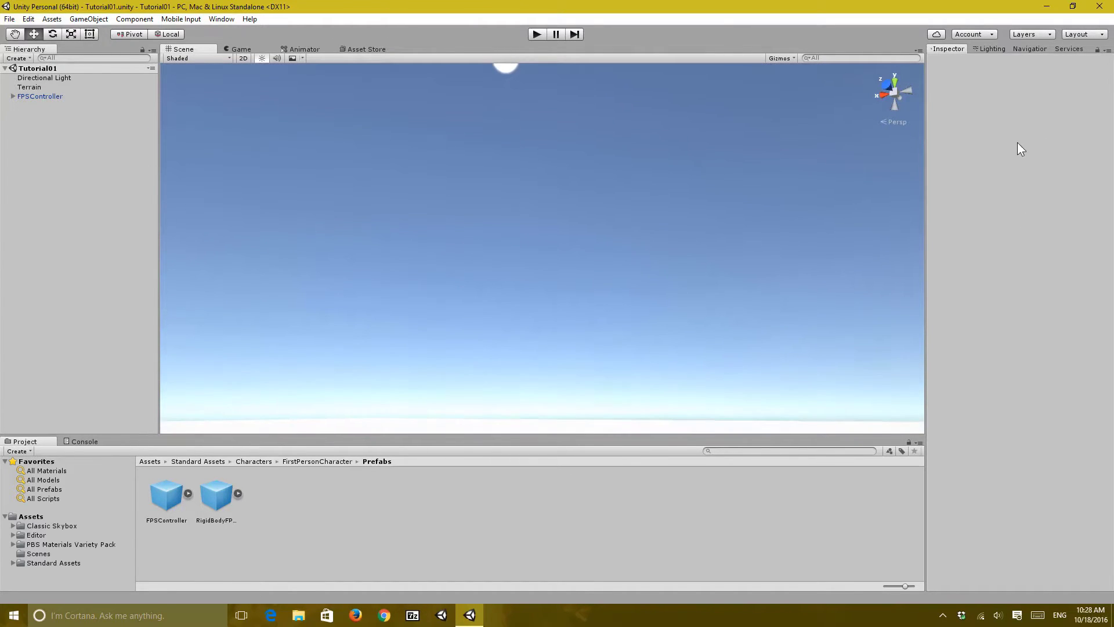
Open the scene's Lighting settings and examine the environment's Skybox setting against the sky in the Scene view
left_click(993, 49)
right_click_drag(767, 156, 783, 133)
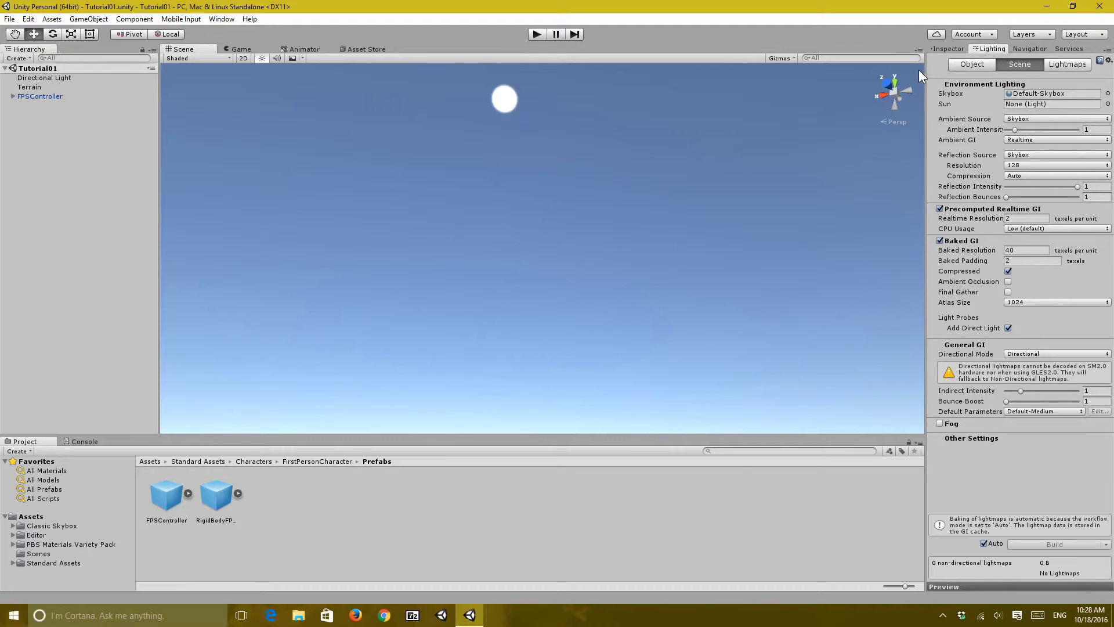
left_click(222, 20)
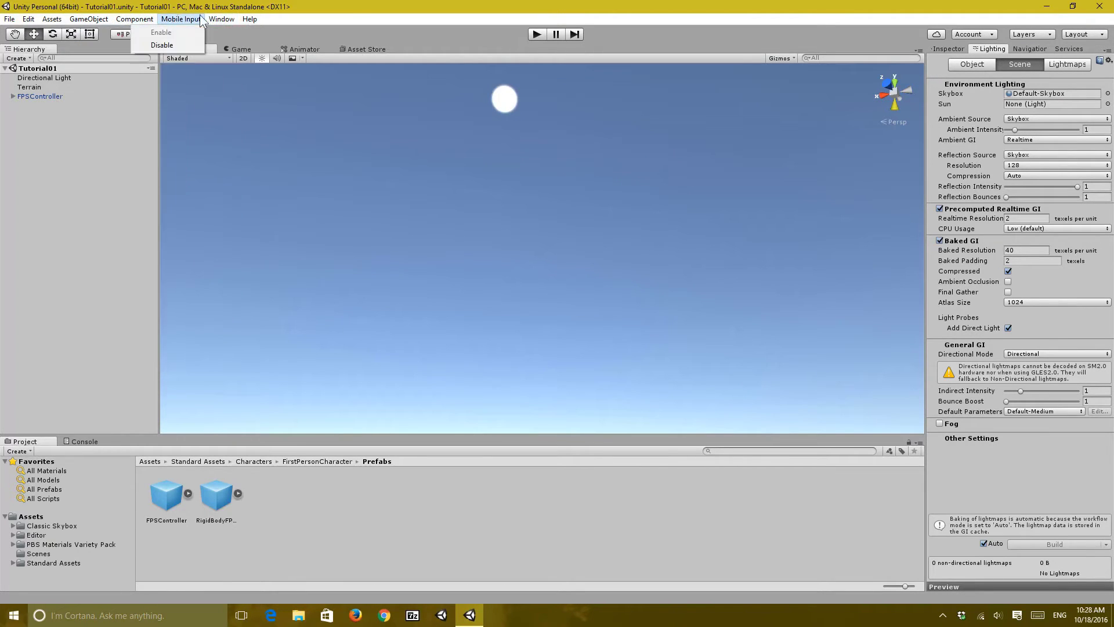
left_click(123, 275)
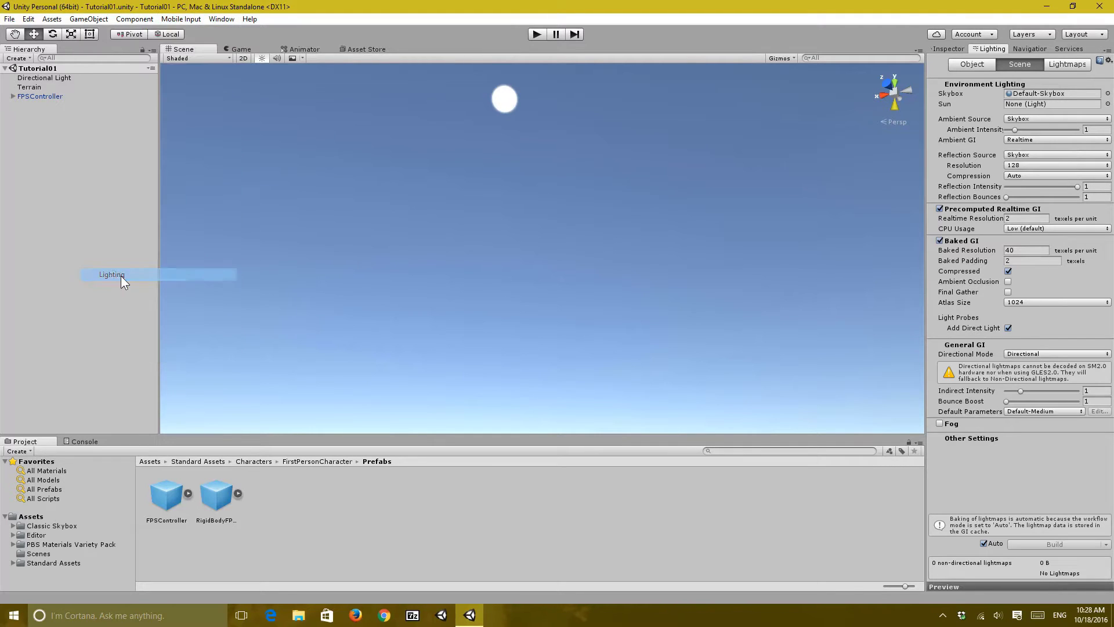
right_click_drag(819, 162, 932, 209)
right_click_drag(893, 119, 977, 157)
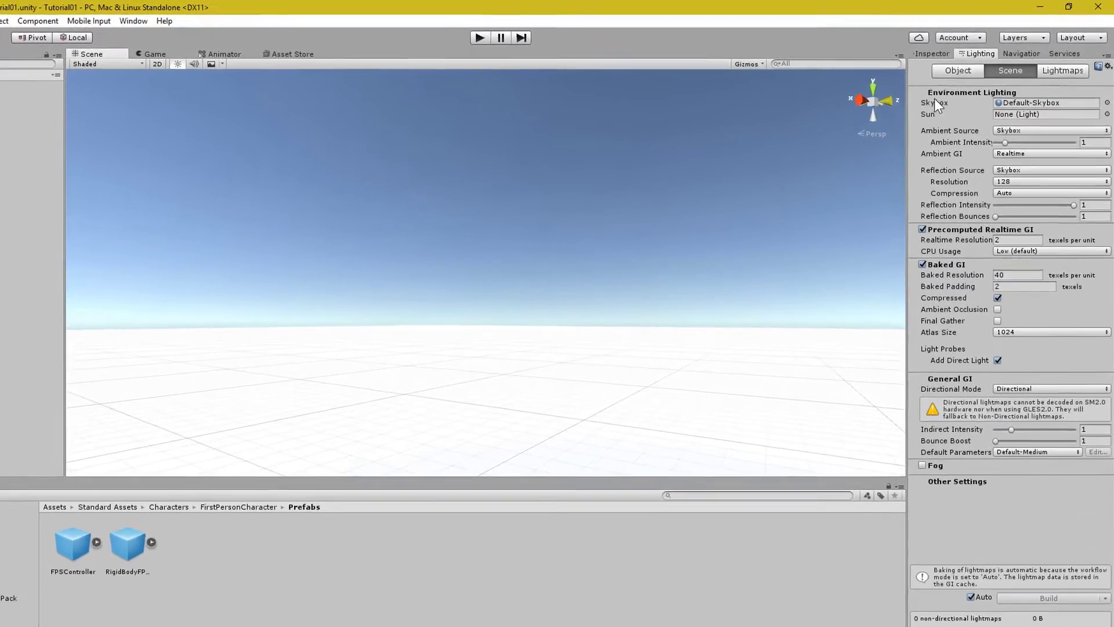
left_click(935, 103)
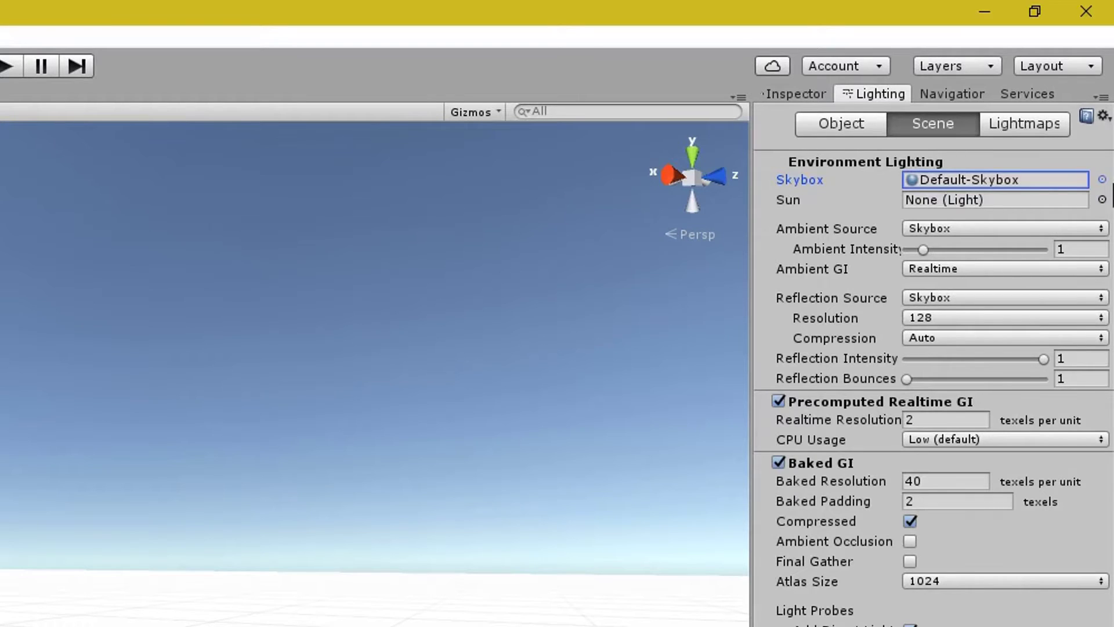
right_click_drag(417, 255, 527, 273)
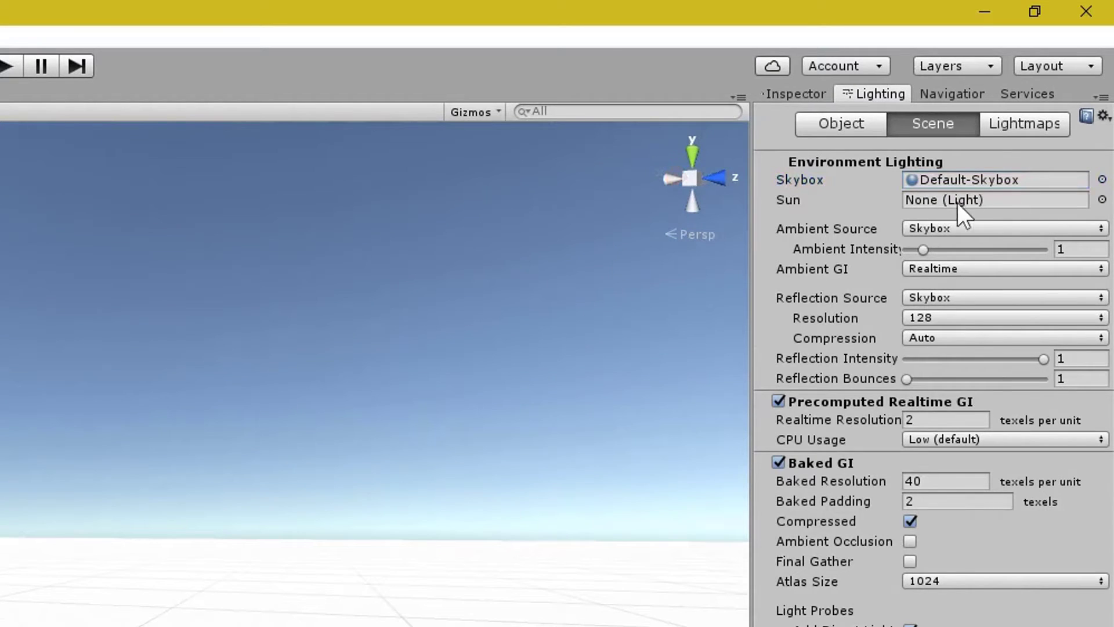
Set the scene's skybox material to sky03 and inspect the sky from several directions
left_click(1102, 180)
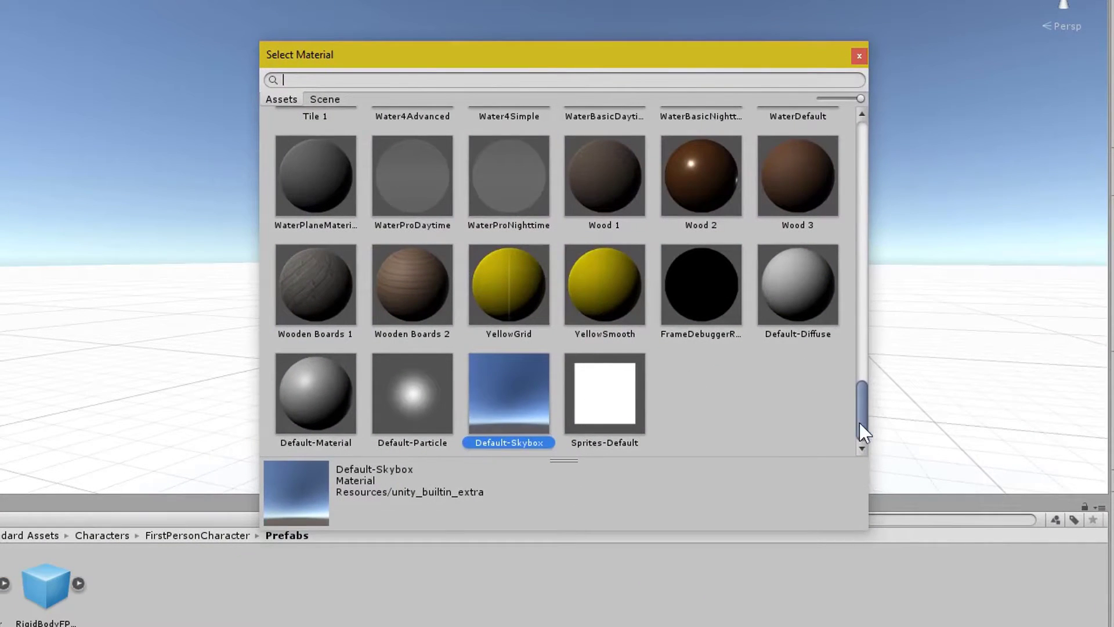
left_click_drag(861, 426, 861, 357)
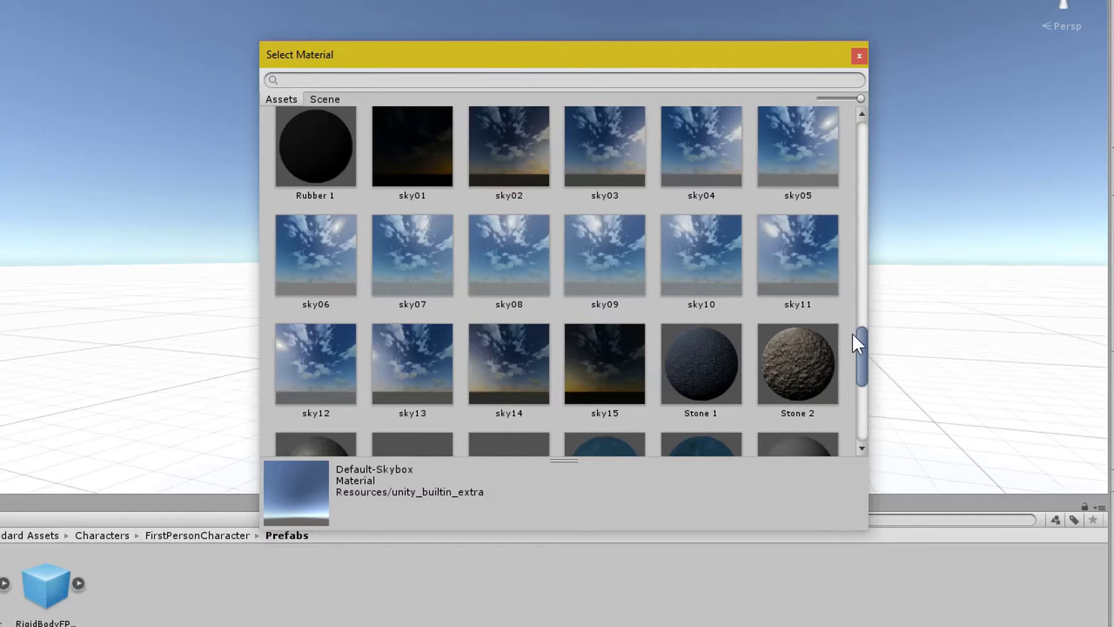
left_click_drag(863, 340, 862, 341)
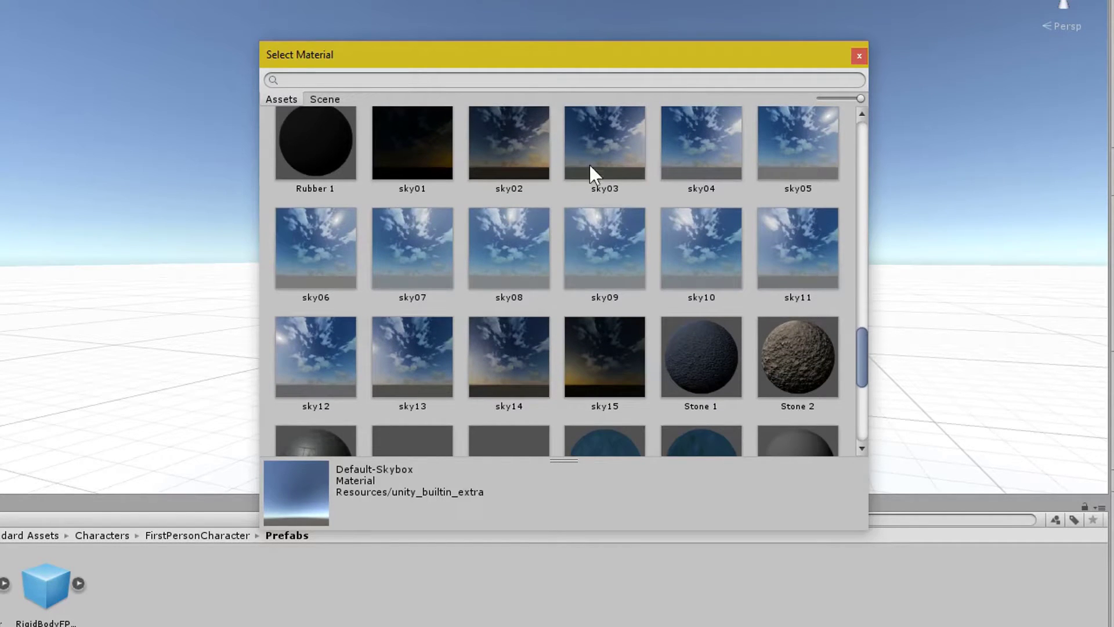
left_click(522, 155)
left_click(582, 177)
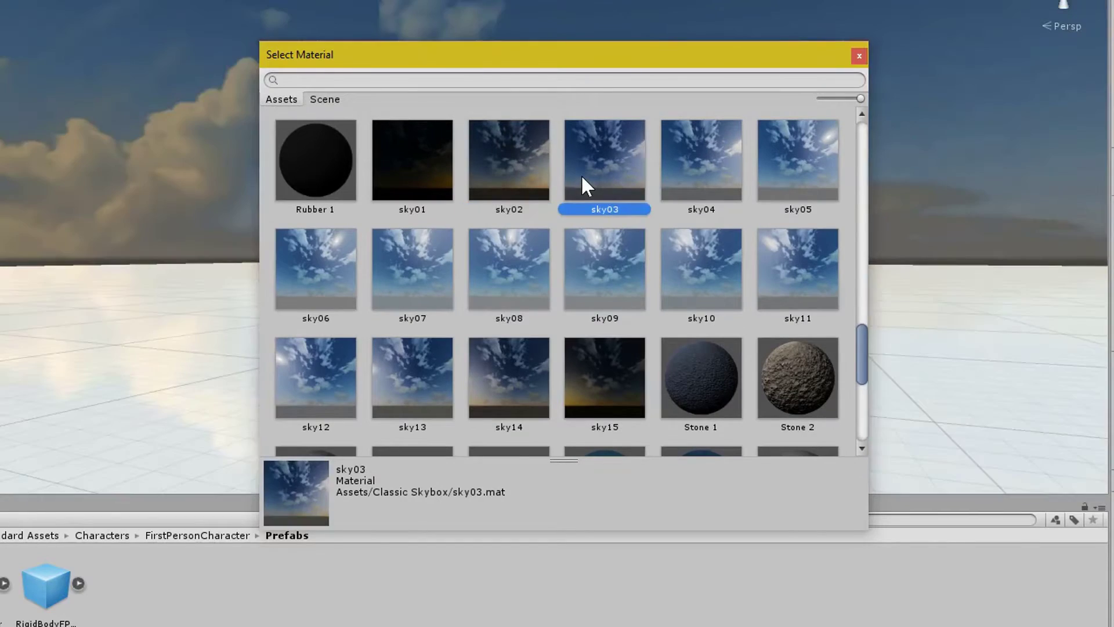
double_click(584, 175)
right_click_drag(1050, 224, 932, 310)
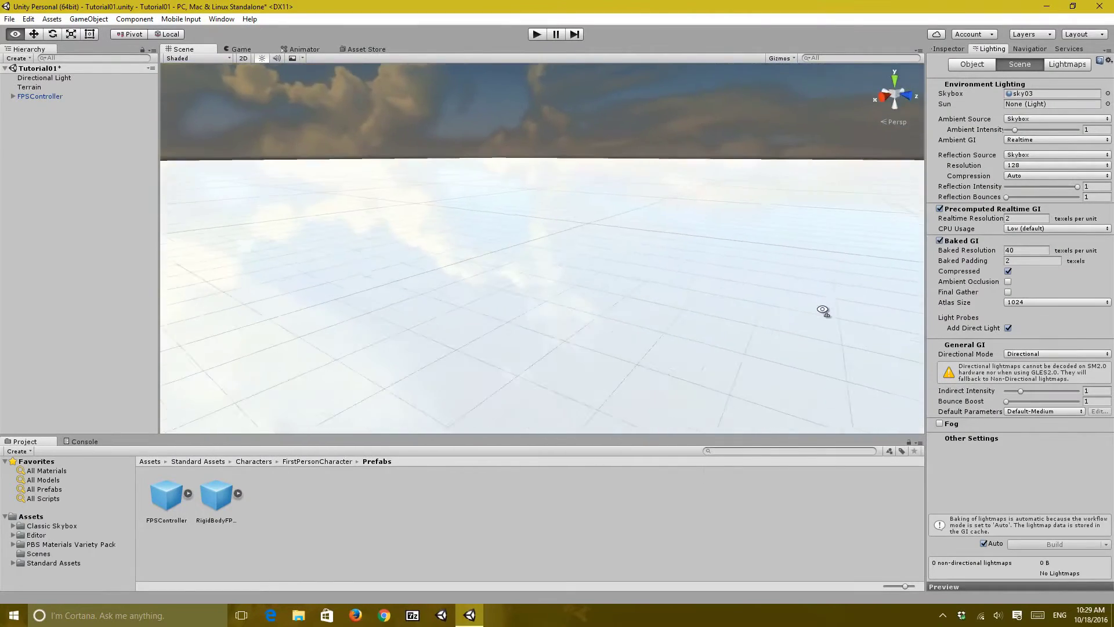
right_click_drag(822, 310, 944, 216)
key("w")
key("s")
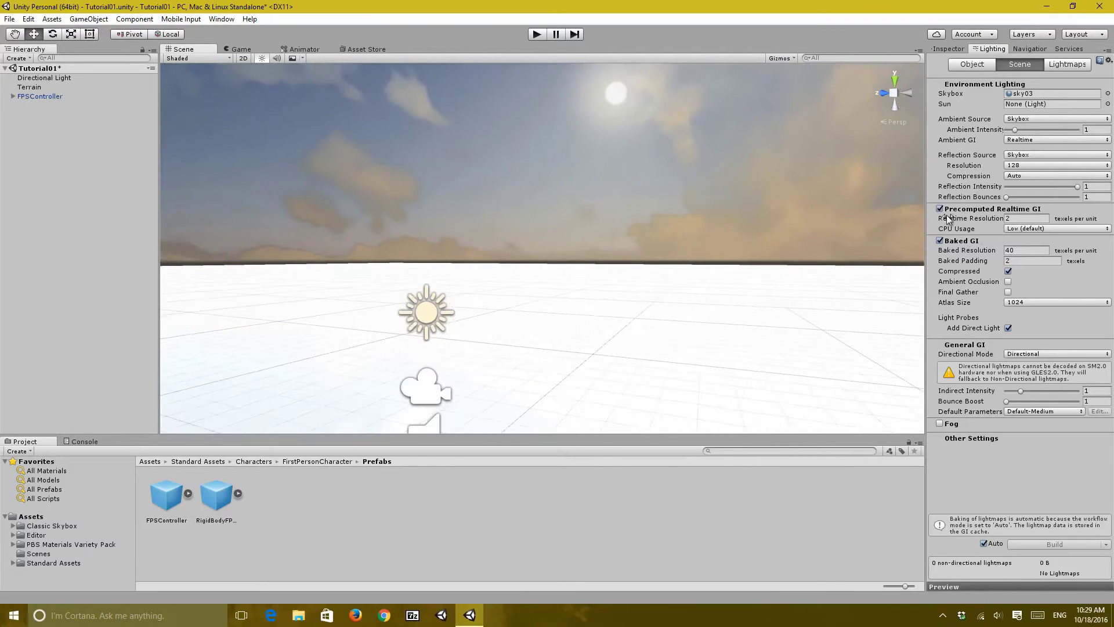
Replace the scene's skybox material with sky04 and look up at the clouds
left_click(1107, 94)
left_click(661, 294)
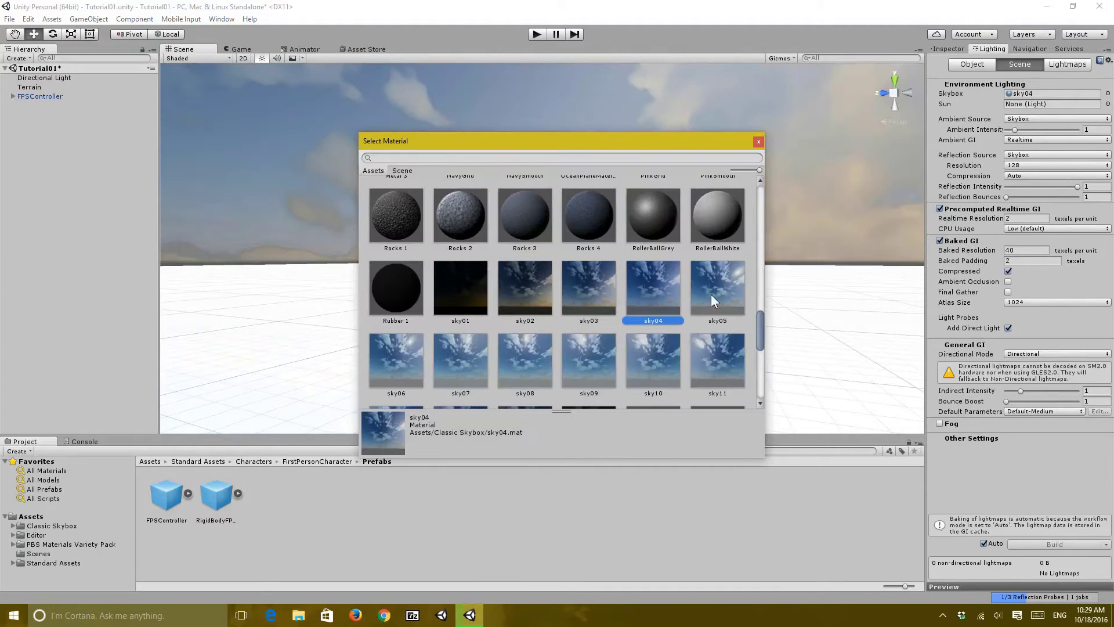
right_click_drag(789, 253, 897, 184)
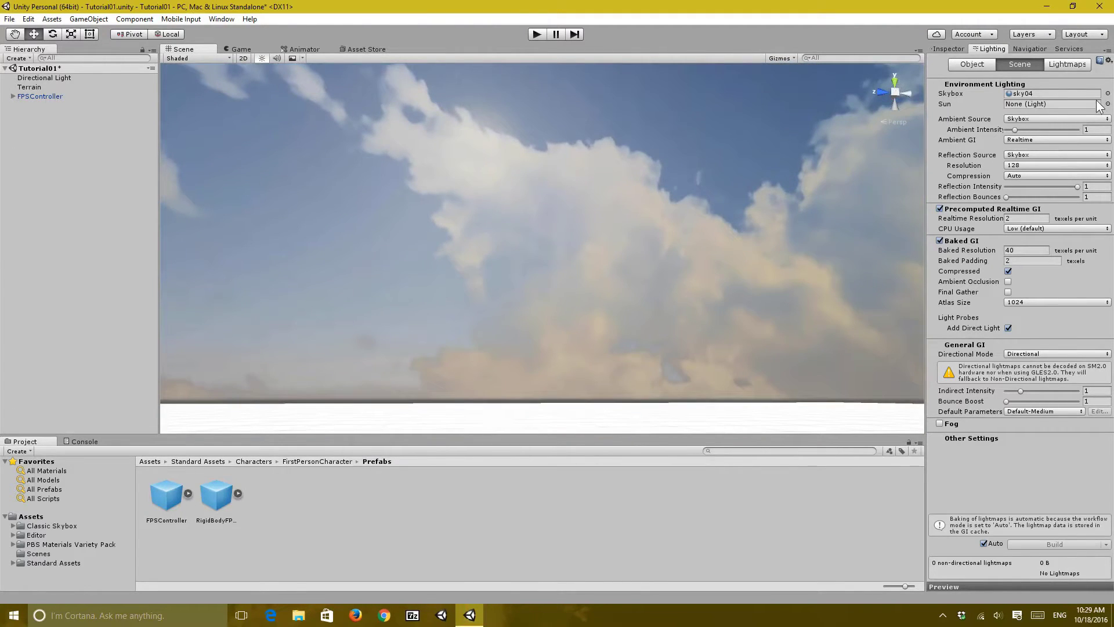
Change the scene's skybox material to sky05
left_click(1107, 93)
left_click(711, 277)
right_click_drag(734, 271, 738, 345)
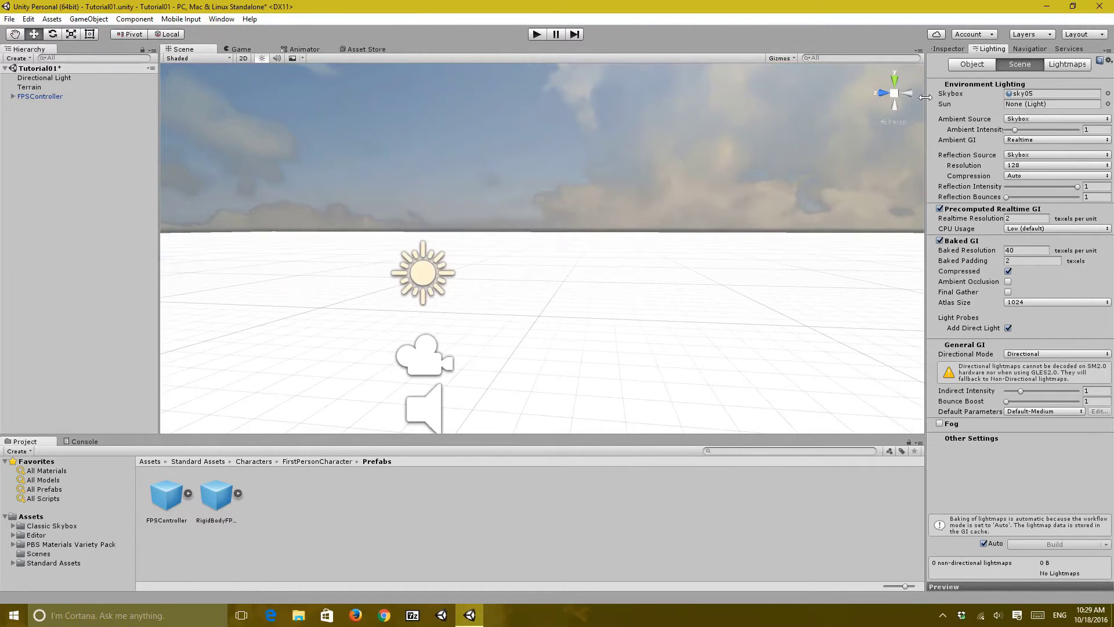
Check the new sky in the Game view, then return to the Scene view and look around
left_click(949, 49)
left_click(241, 48)
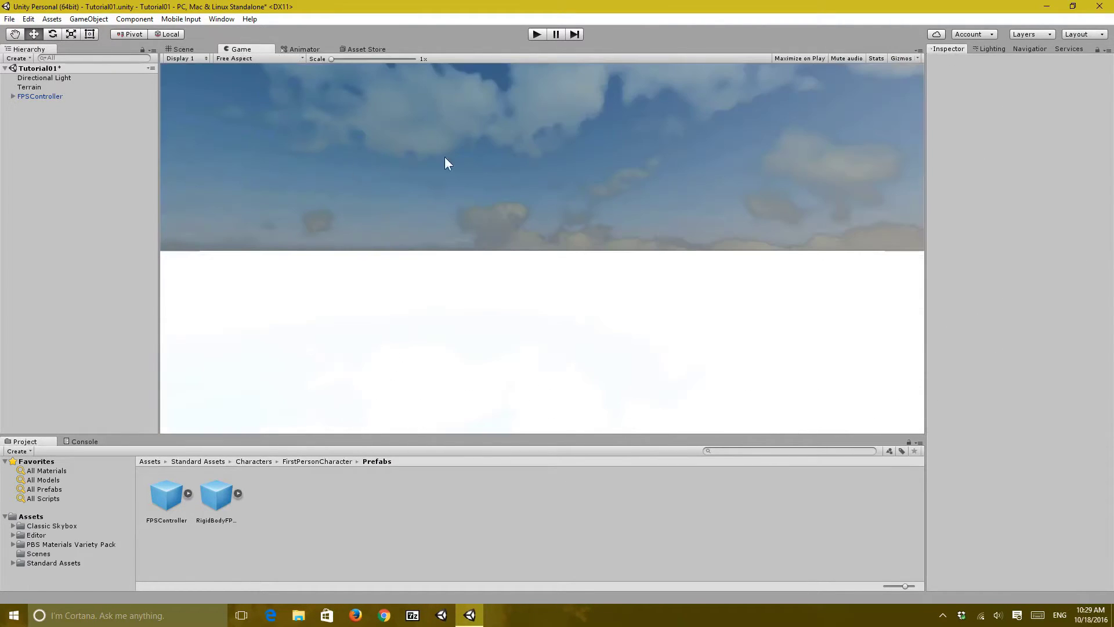
left_click(185, 50)
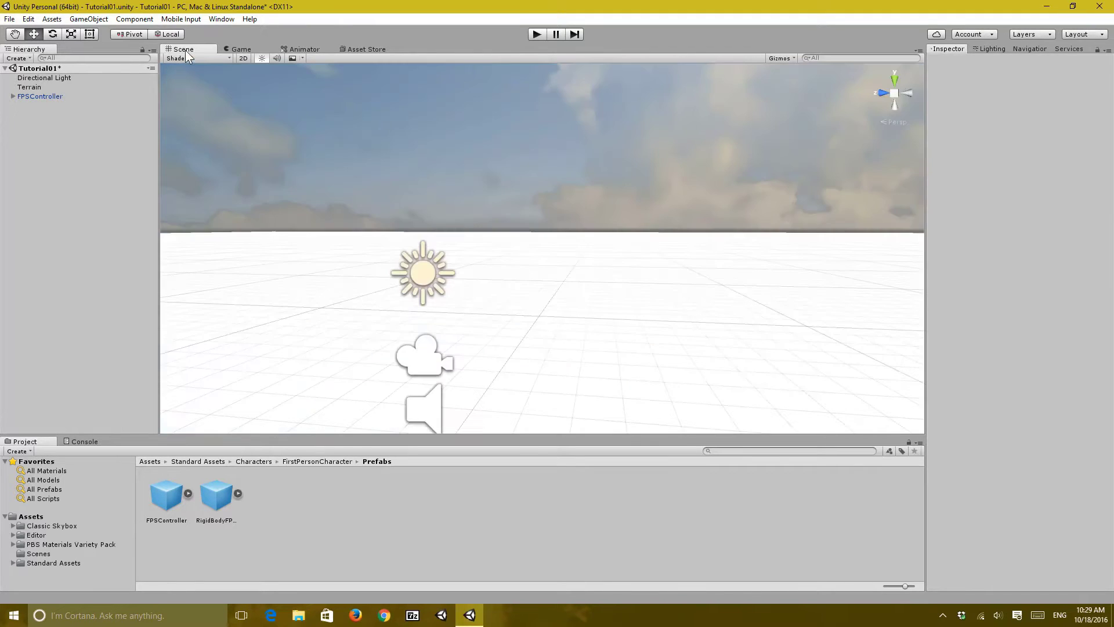
right_click_drag(389, 180, 441, 228)
right_click_drag(439, 228, 485, 200)
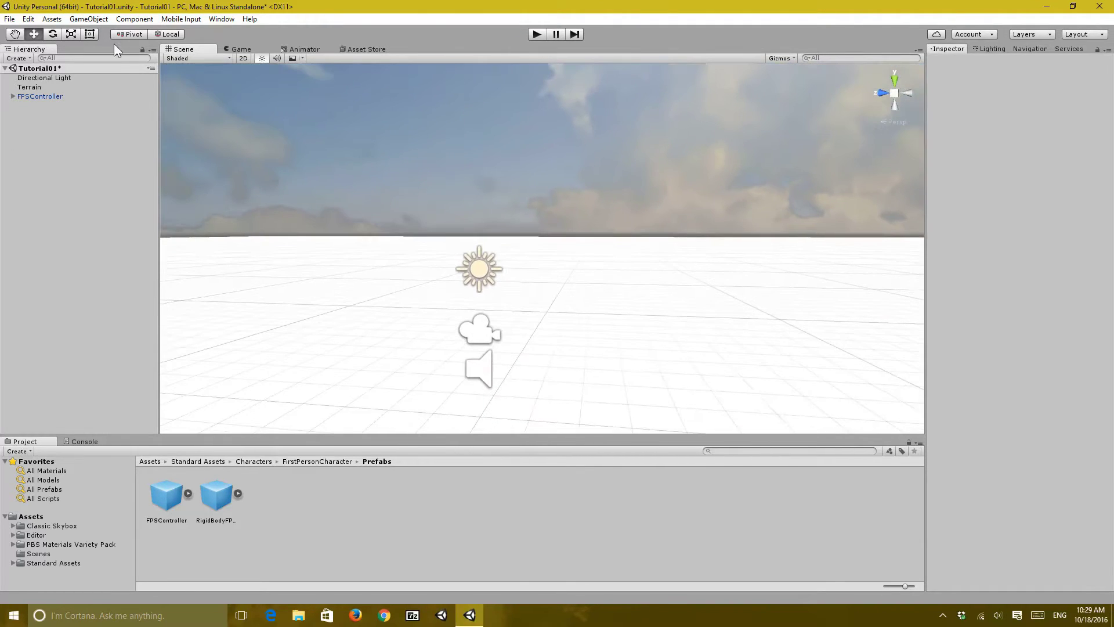
Open the project's Player settings, widen the Inspector slightly and show the Other Settings section
left_click(27, 19)
mouse_move(141, 315)
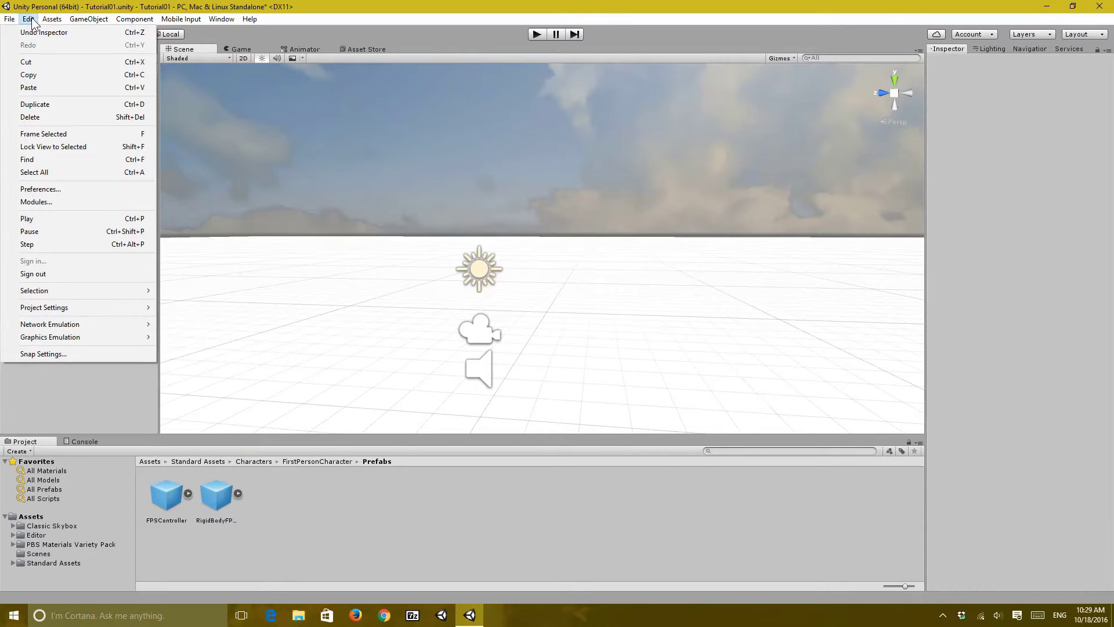
mouse_move(69, 313)
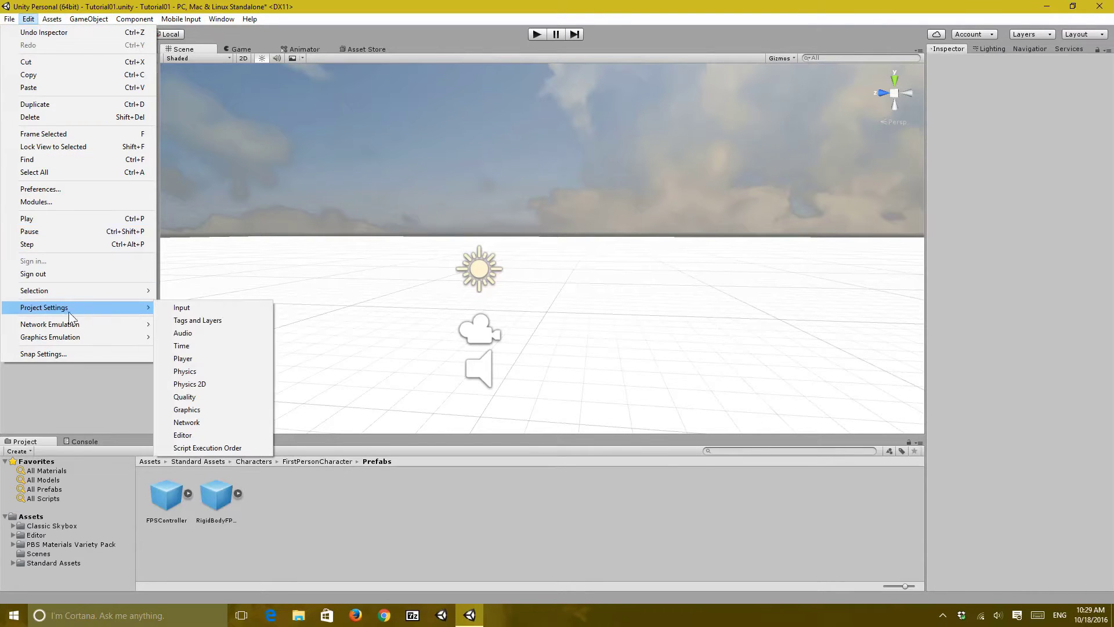
left_click(184, 358)
left_click_drag(503, 311, 516, 307, "alt")
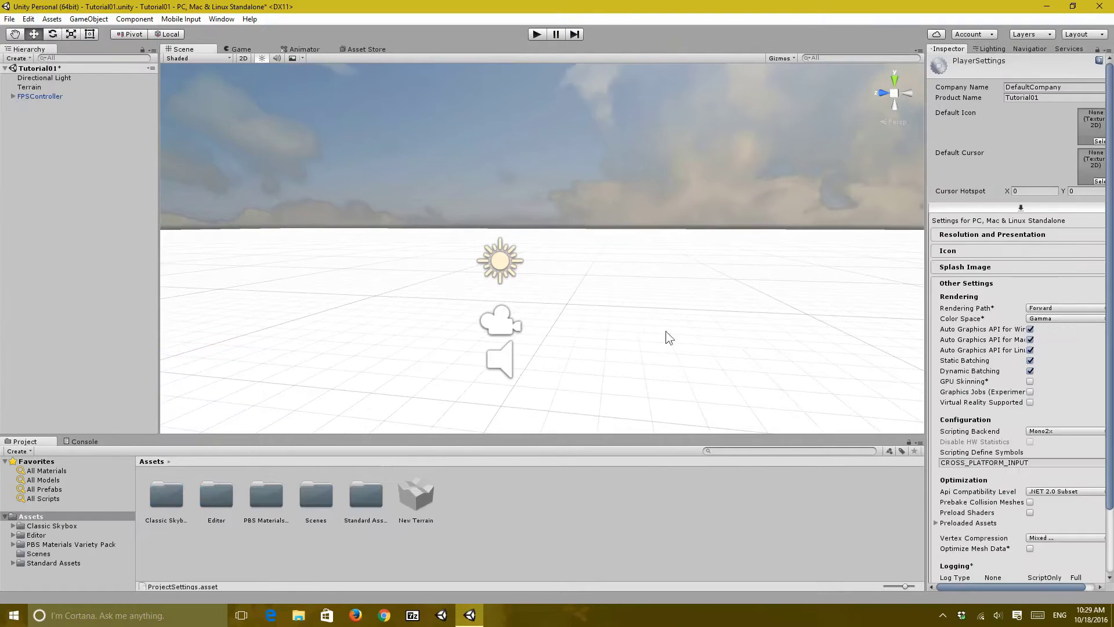
left_click_drag(923, 340, 914, 339)
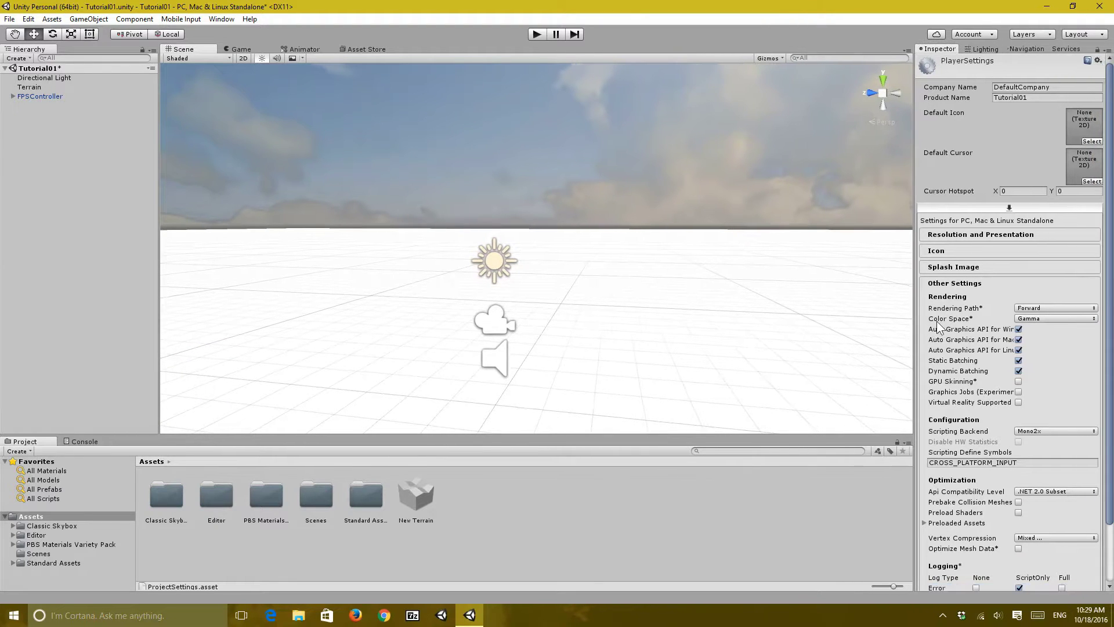
left_click(951, 283)
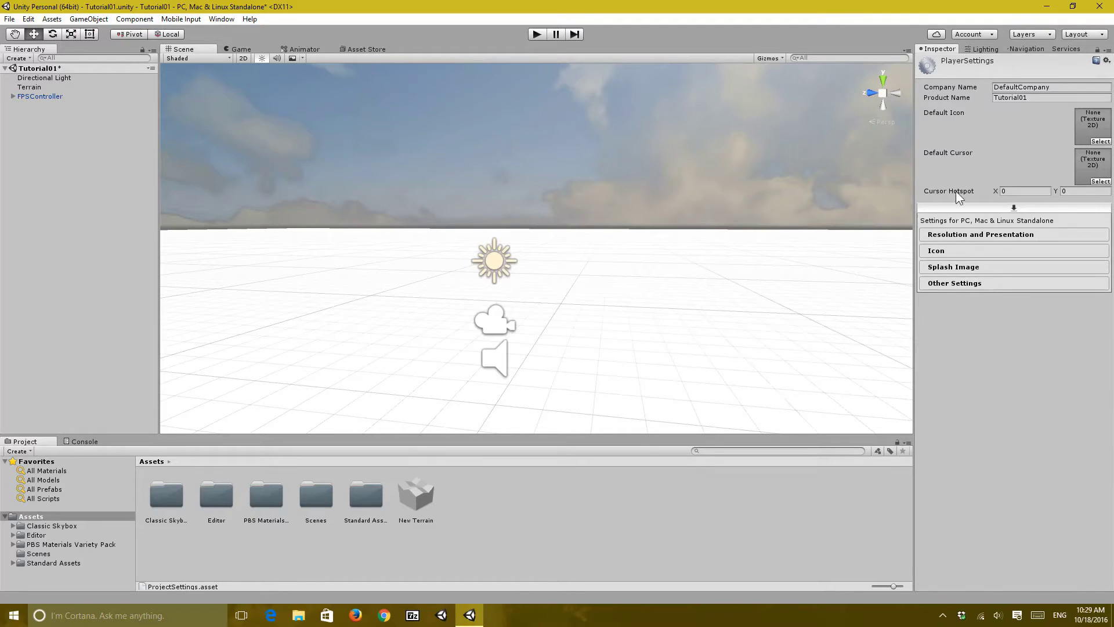
left_click(952, 284)
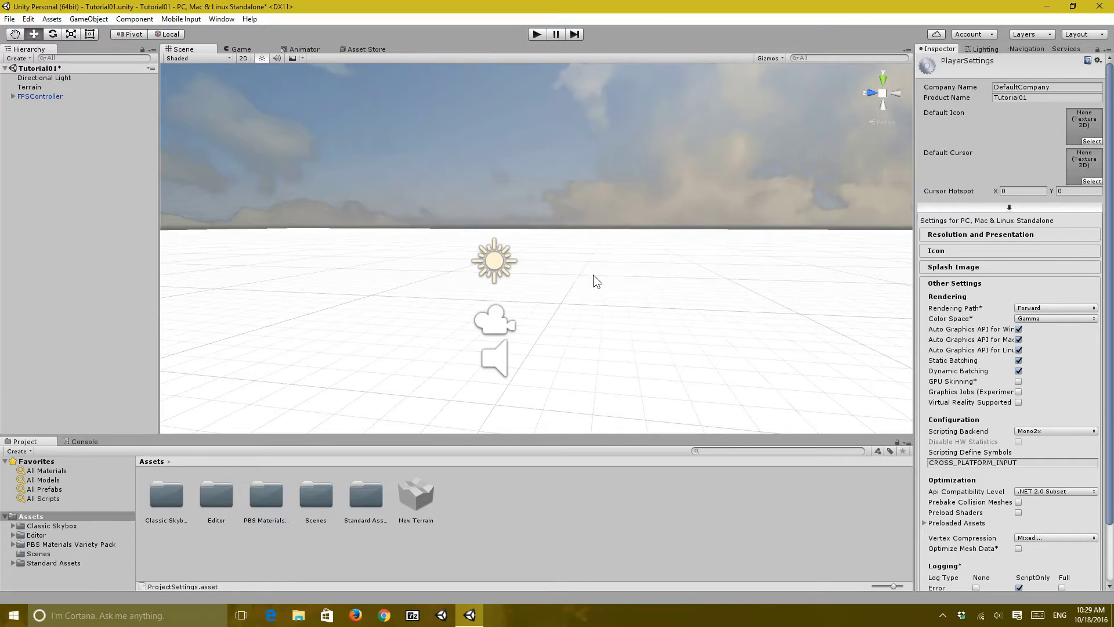
Set the Rendering Path in the Player settings to Deferred
right_click_drag(593, 281, 668, 284)
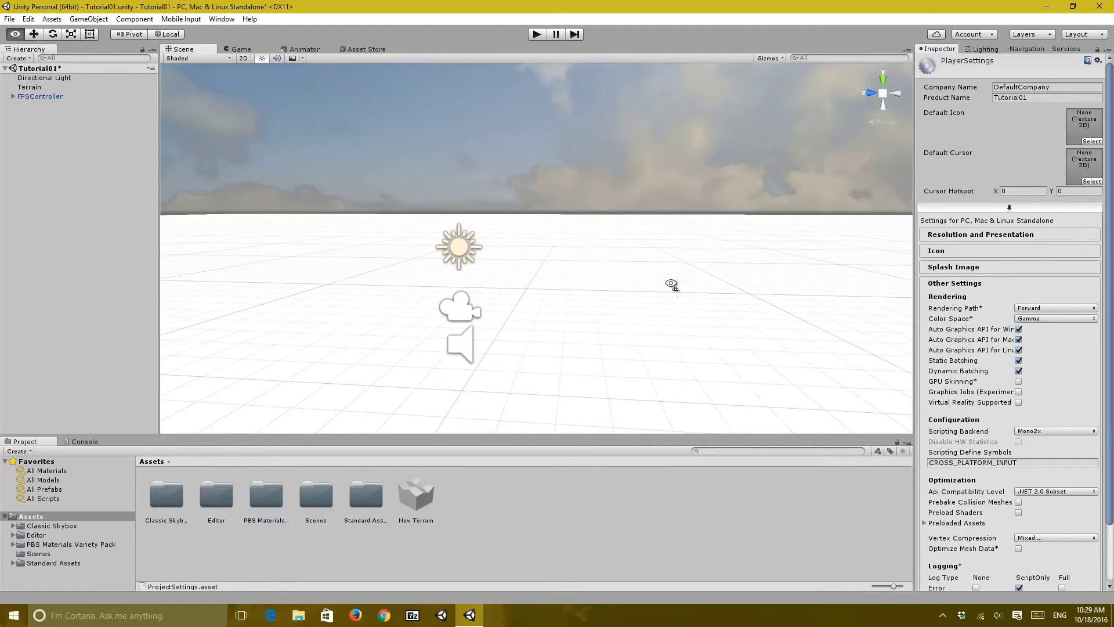
left_click(1040, 309)
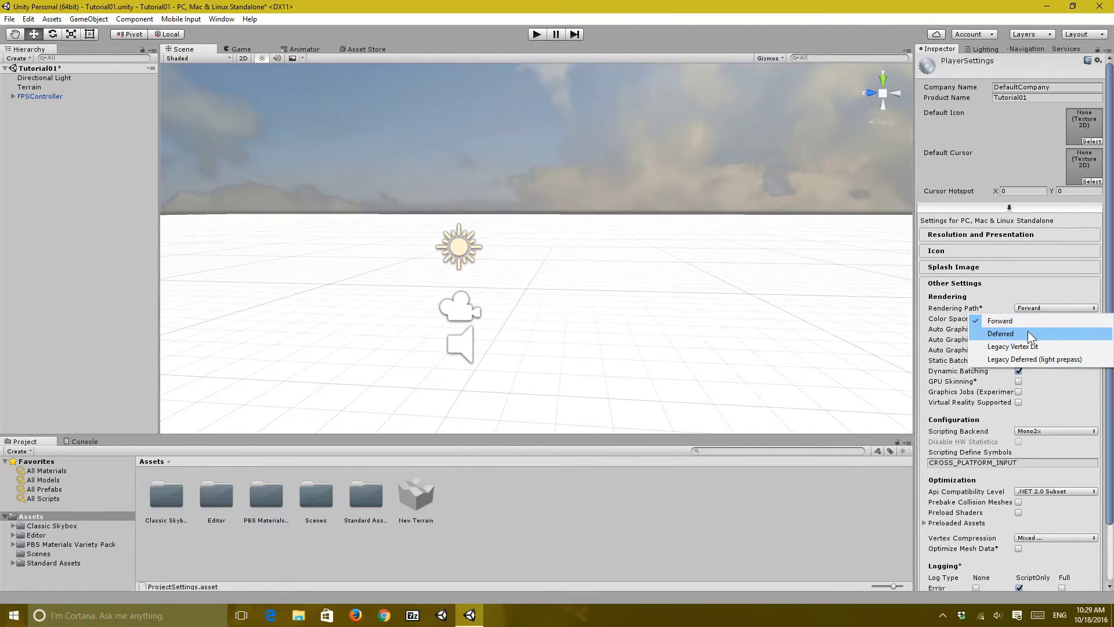
left_click(1028, 333)
right_click_drag(772, 303, 767, 300)
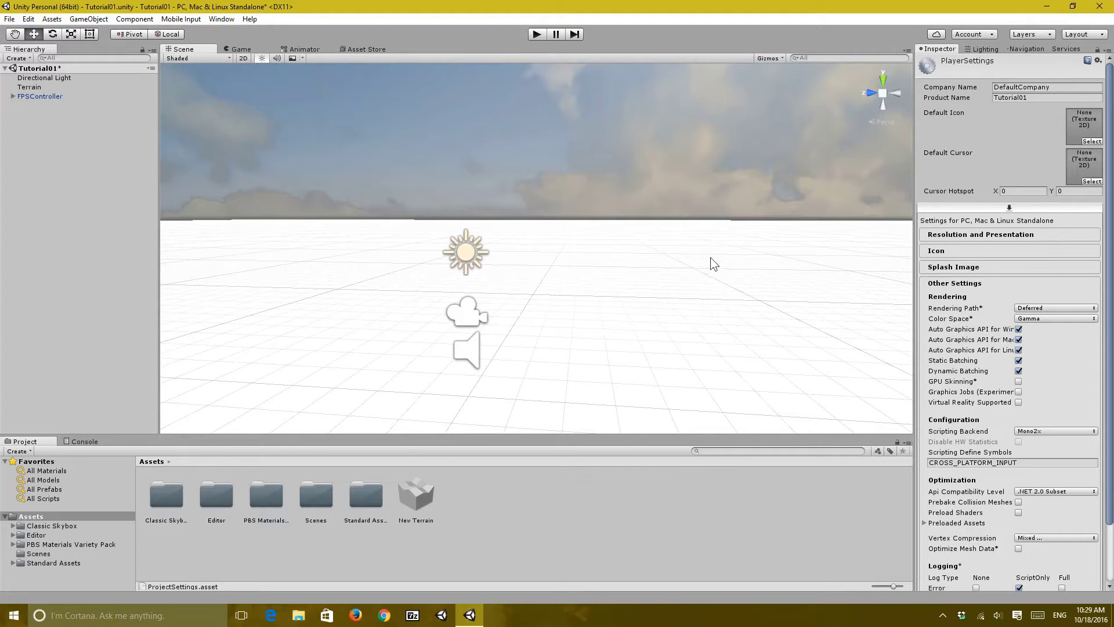
Set the Color Space in the Player settings to Linear
left_click(963, 320)
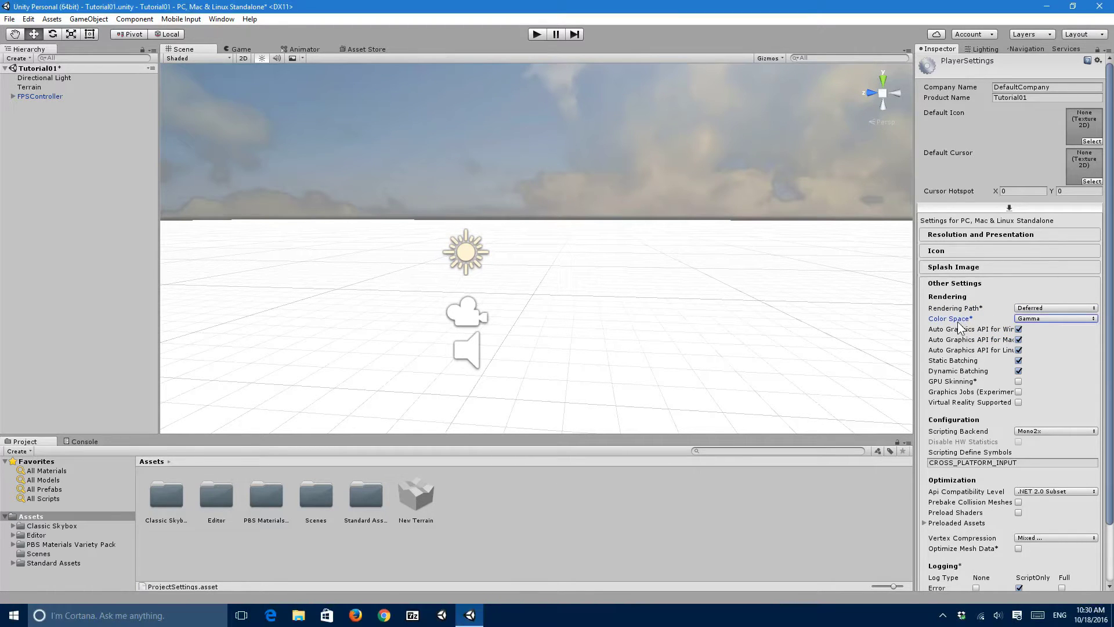
left_click(1053, 322)
left_click(1042, 343)
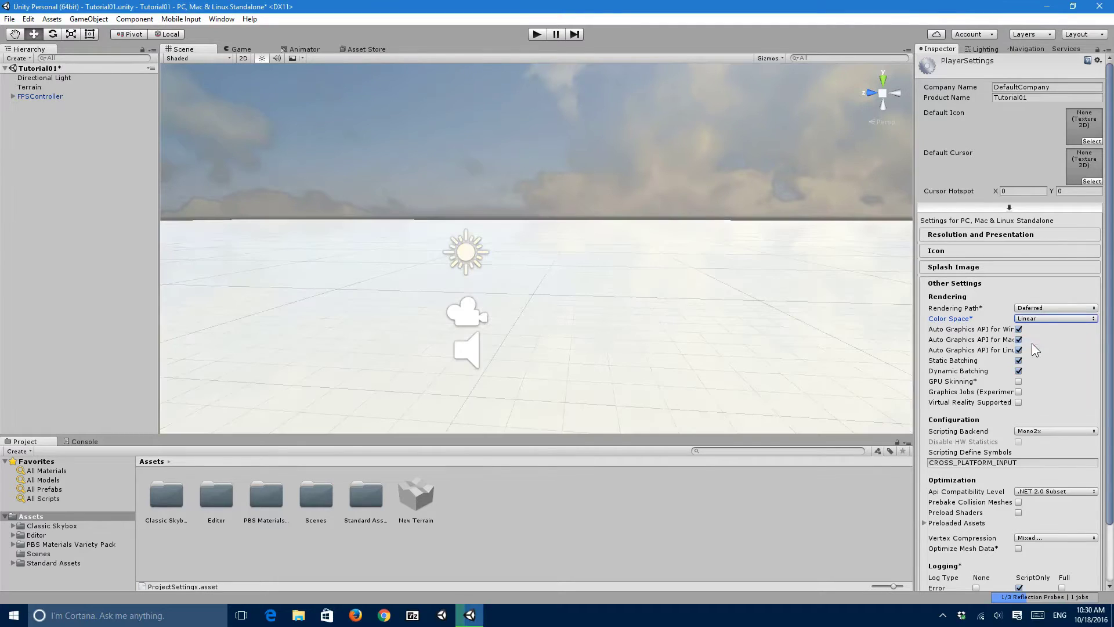
right_click_drag(769, 268, 751, 264)
Inspect the scene's rendering in the Game and Scene views, then test-run the scene and stop it
left_click(242, 50)
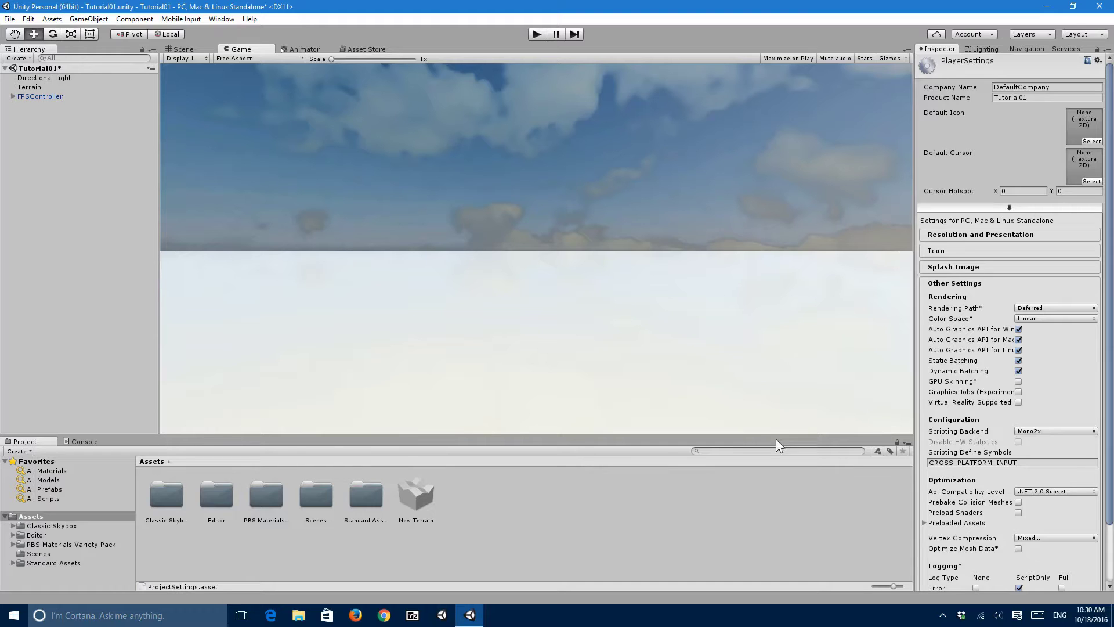
left_click(715, 516)
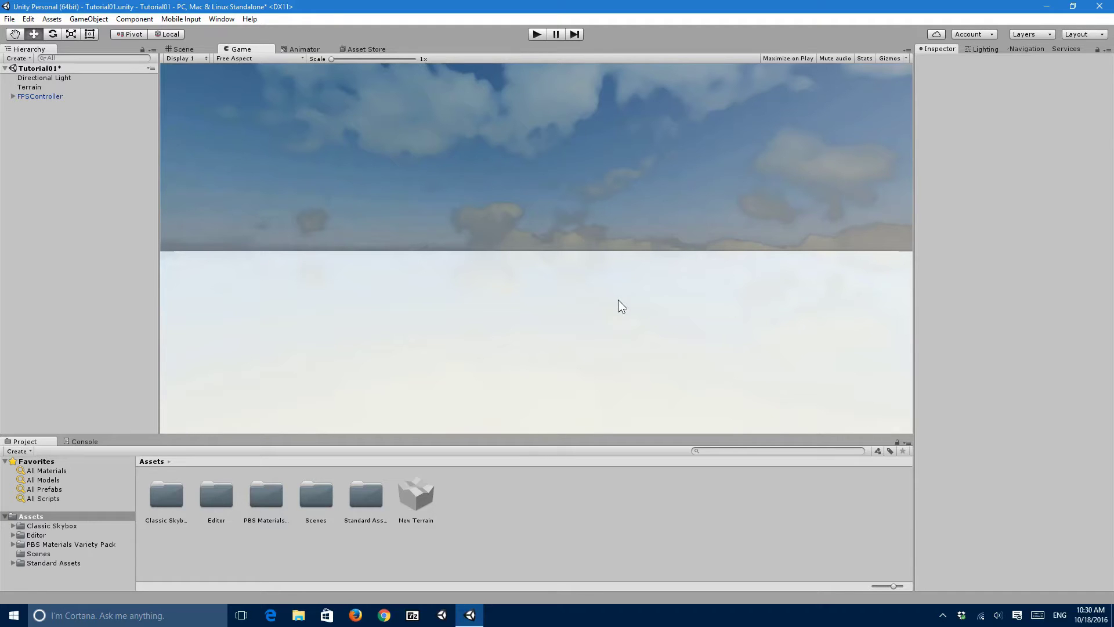
left_click(191, 49)
right_click_drag(417, 184, 527, 50)
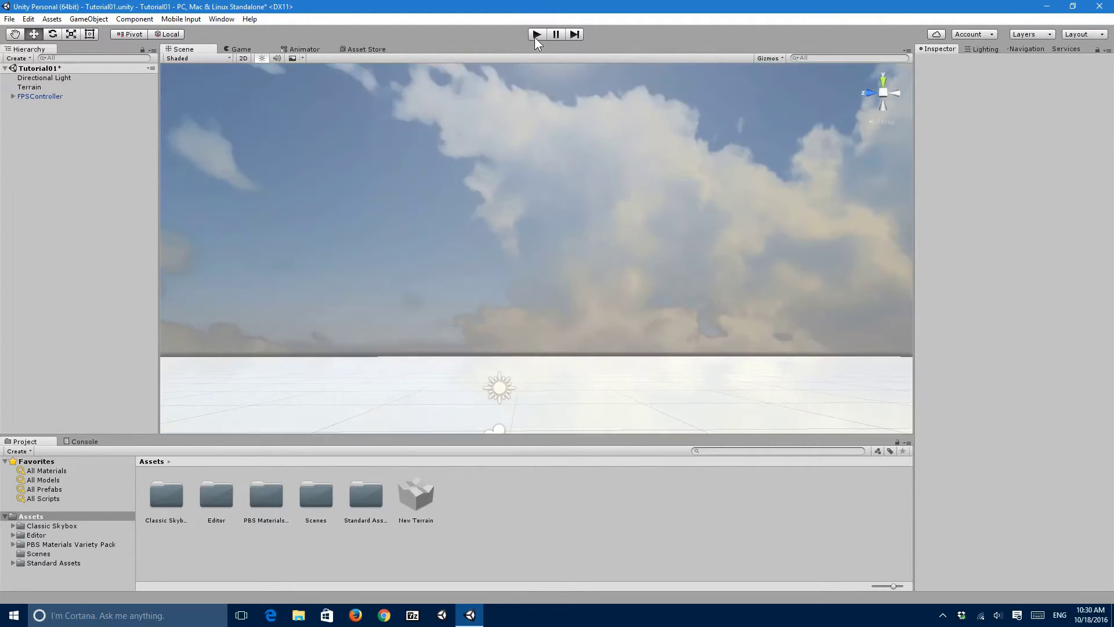
left_click(536, 36)
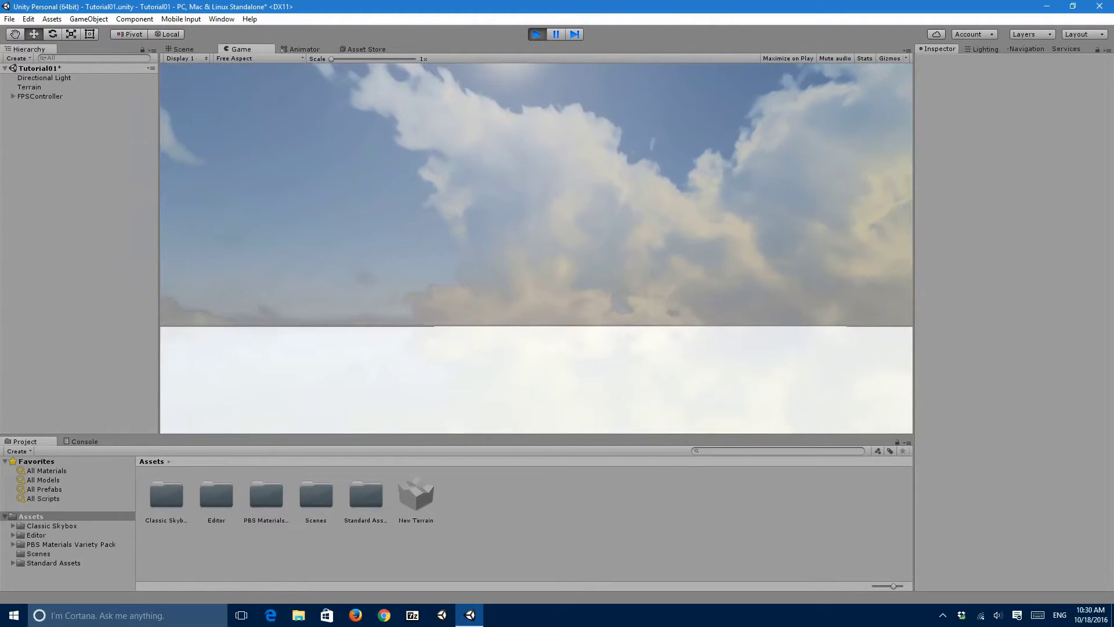
key("ctrl+p")
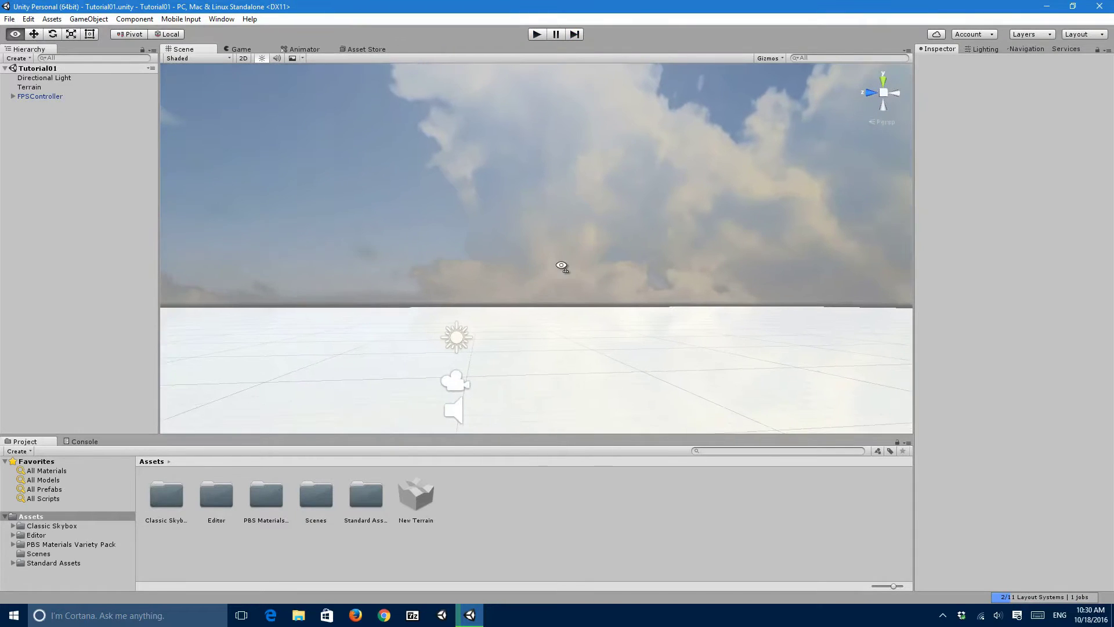
Review the Auto lighting build option in the scene's Lighting settings and return to the Inspector
left_click(981, 50)
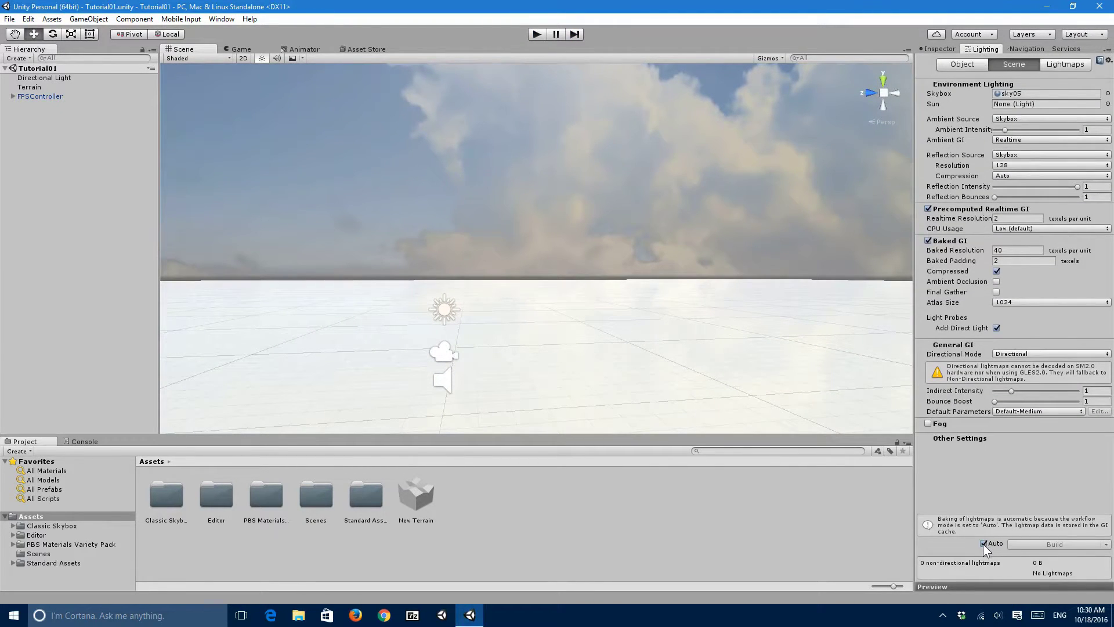
left_click(983, 543)
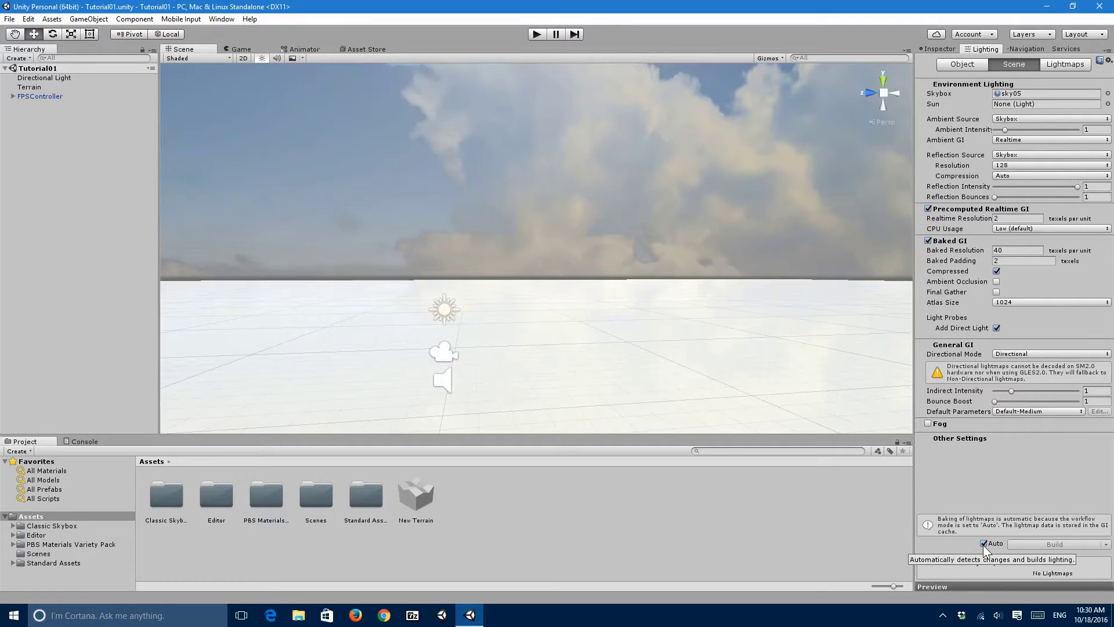
left_click(938, 49)
Select the Terrain object and look across its untextured surface in the Scene view
right_click_drag(809, 114, 566, 245)
key("a")
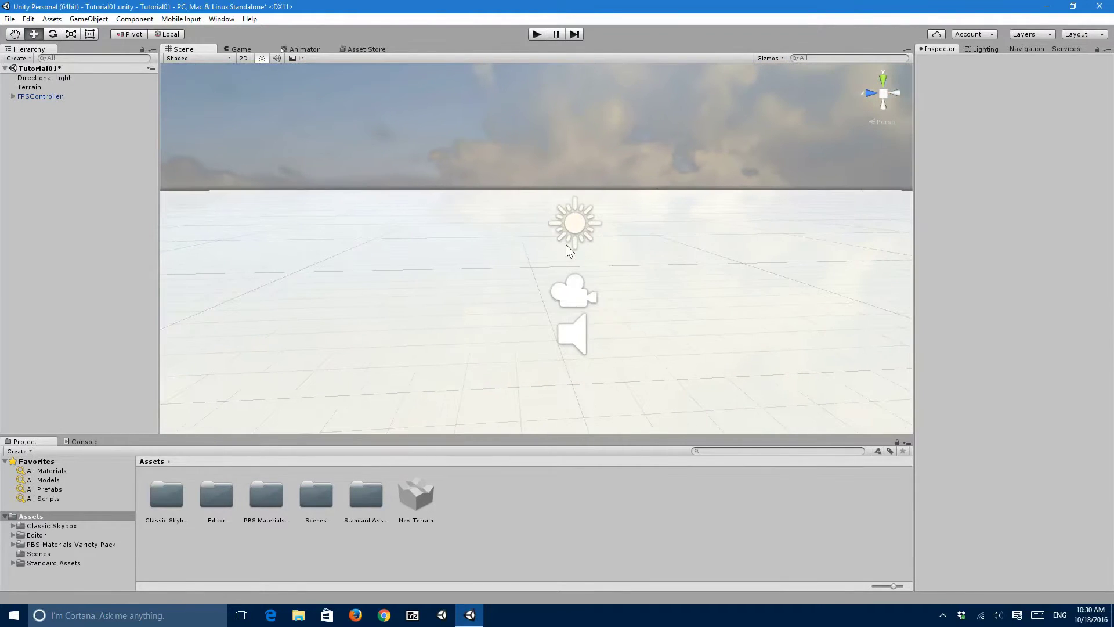
right_click_drag(678, 275, 639, 334)
left_click(631, 337)
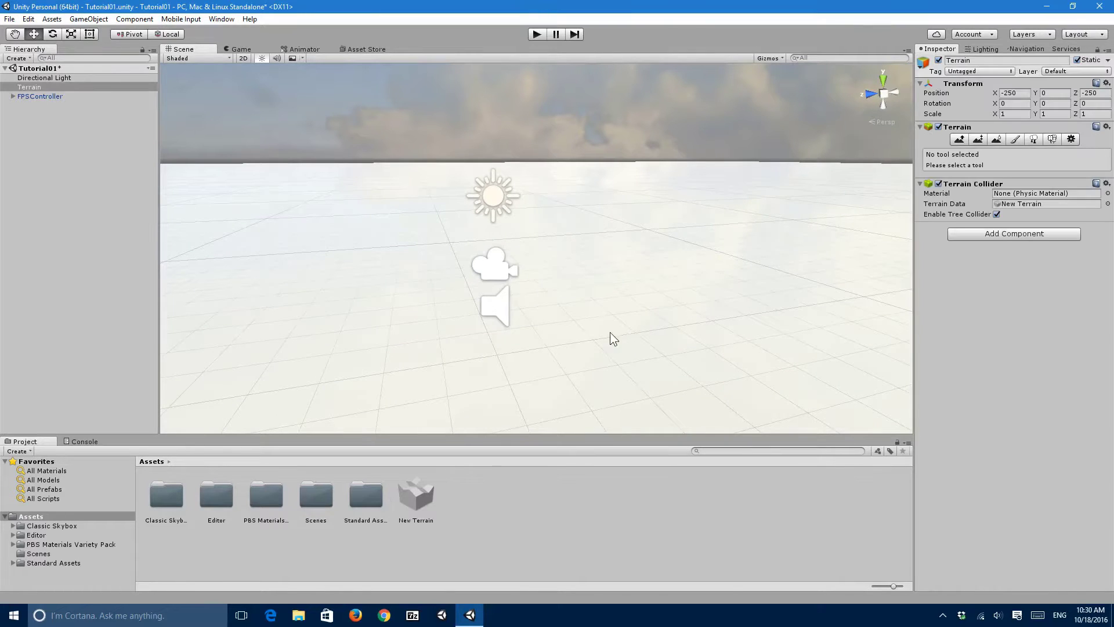
left_click(93, 225)
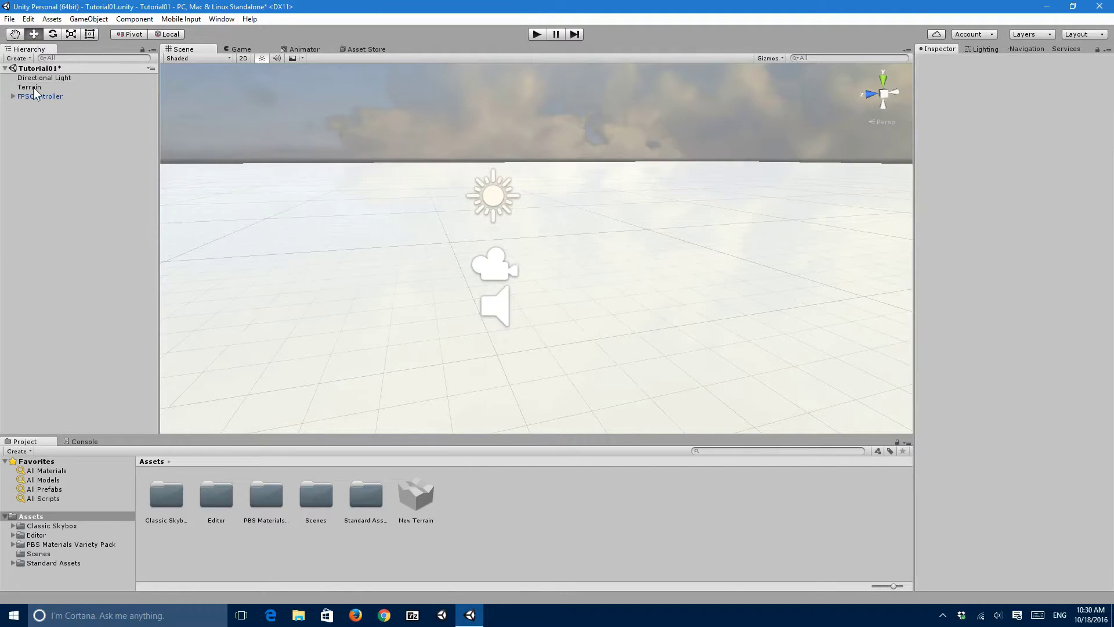
right_click_drag(269, 251, 282, 237)
left_click(318, 284)
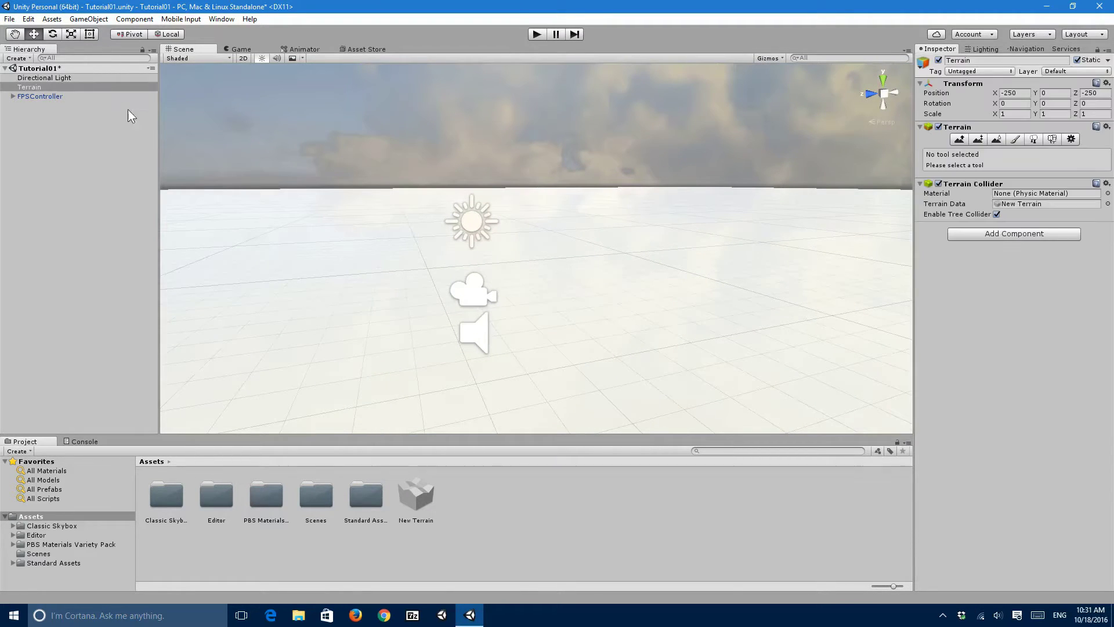
left_click(96, 87)
right_click_drag(355, 145, 367, 151)
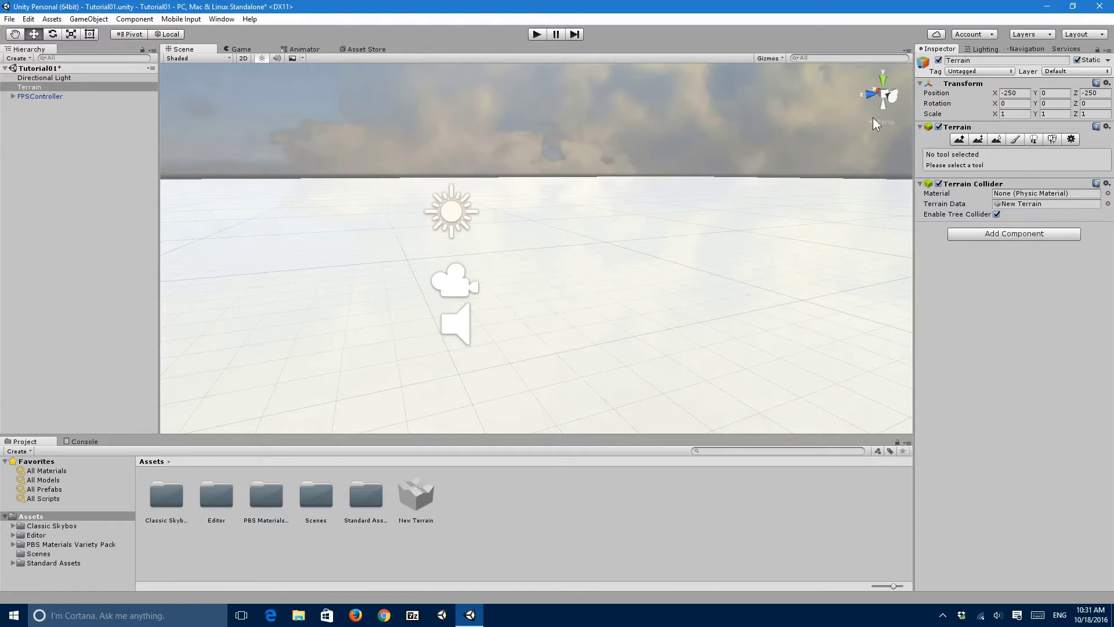
mouse_move(751, 162)
right_mouse_down()
mouse_move(763, 161)
mouse_move(754, 176)
right_mouse_up()
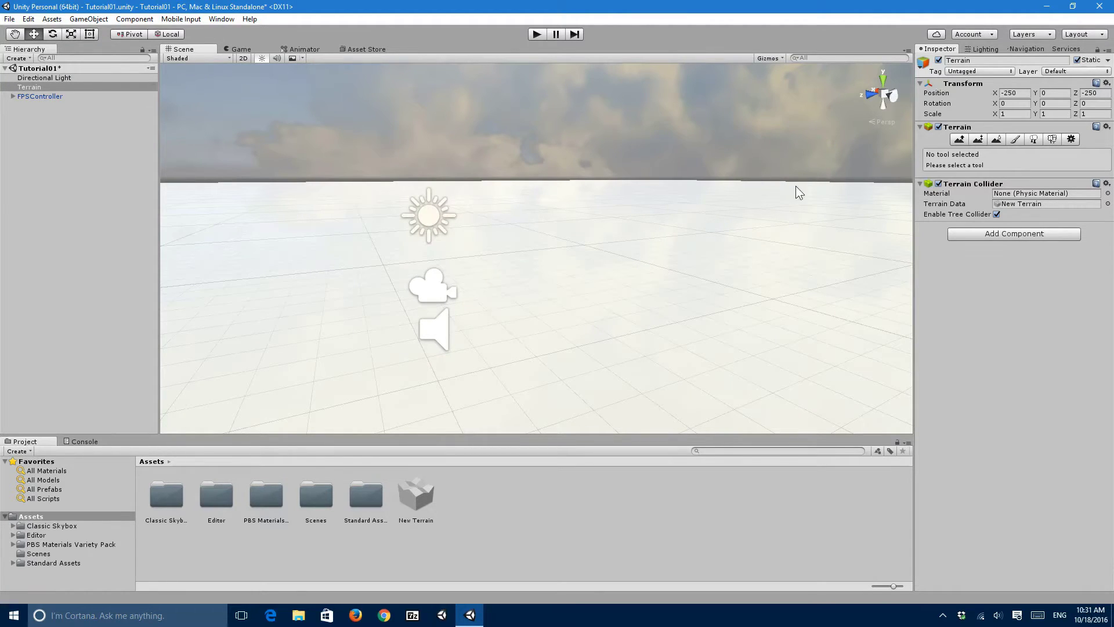
right_click_drag(795, 185, 562, 191)
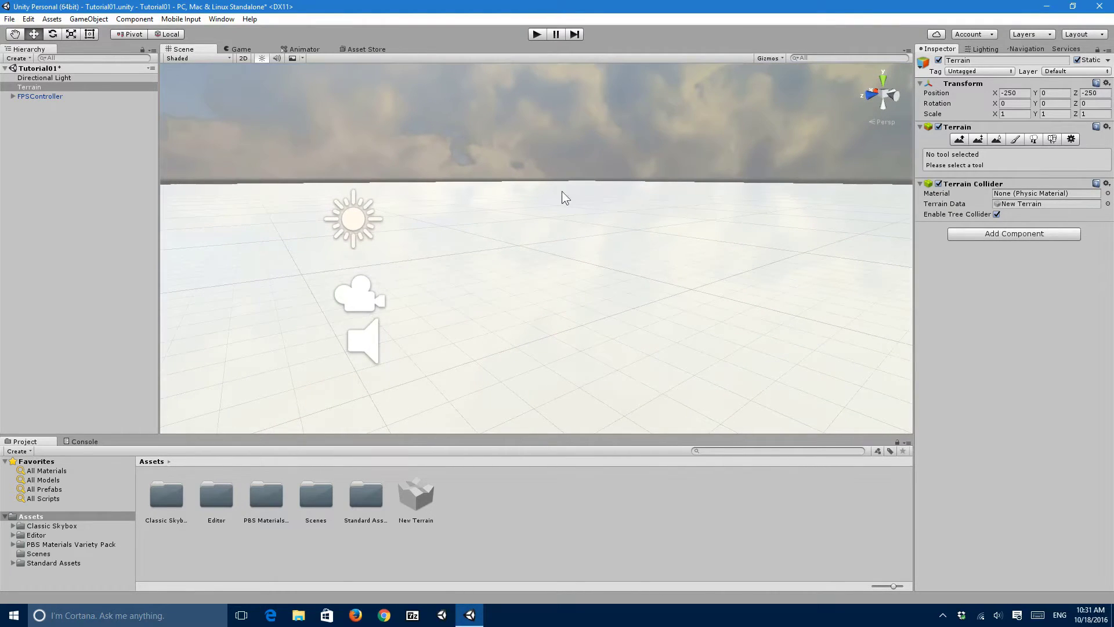
Activate the terrain's Paint Texture tool with the first soft round brush
left_click(1016, 140)
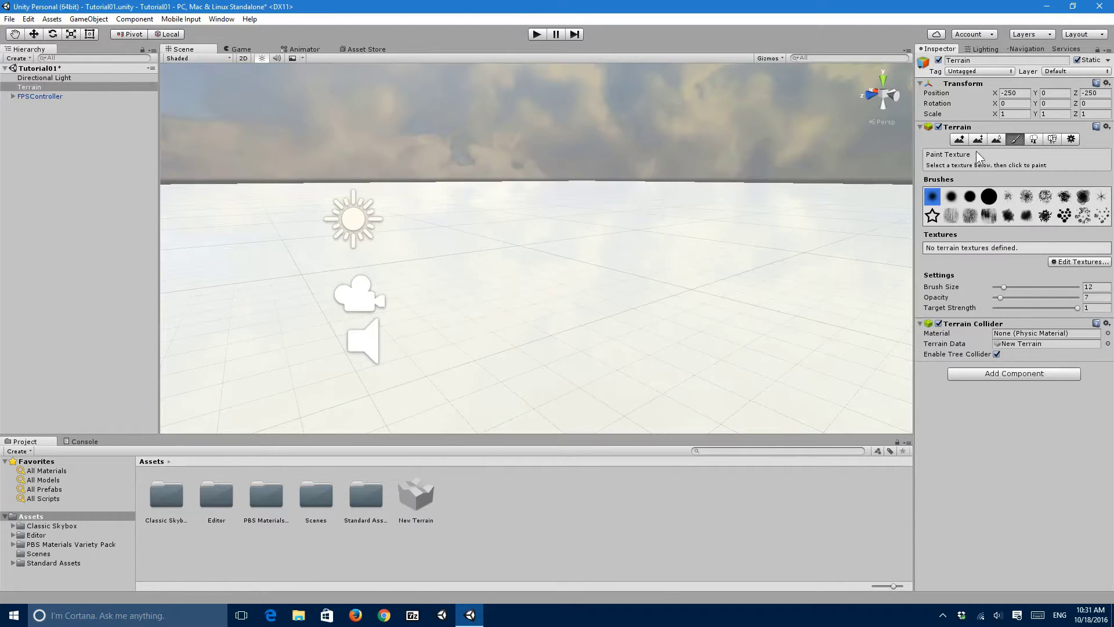
right_click_drag(818, 179, 843, 184)
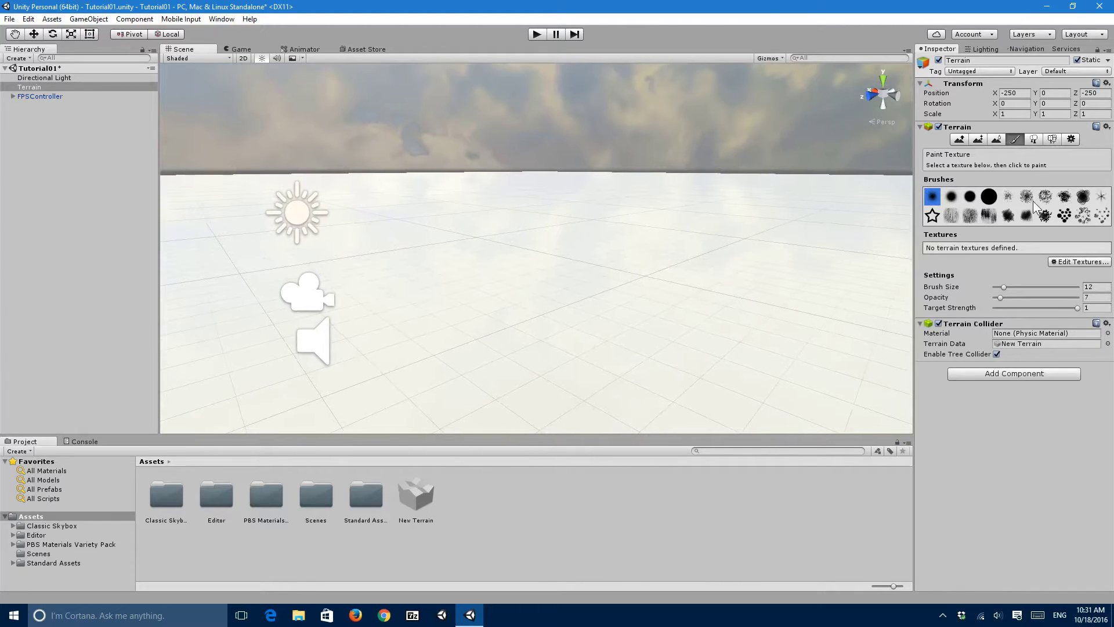
right_click_drag(667, 259, 600, 254)
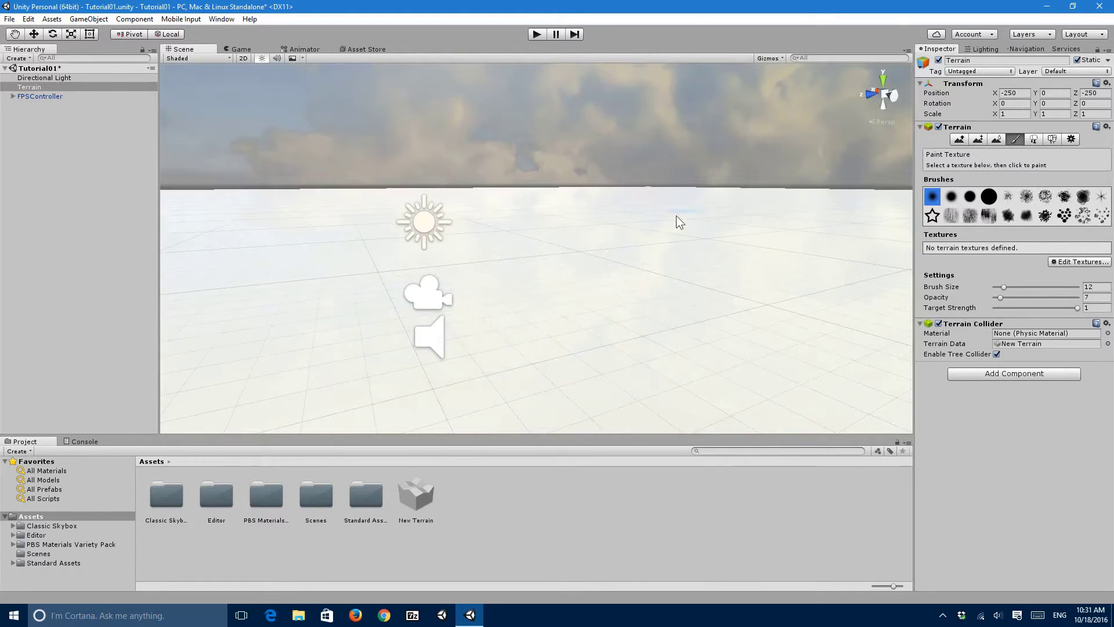
right_click_drag(676, 223, 650, 261)
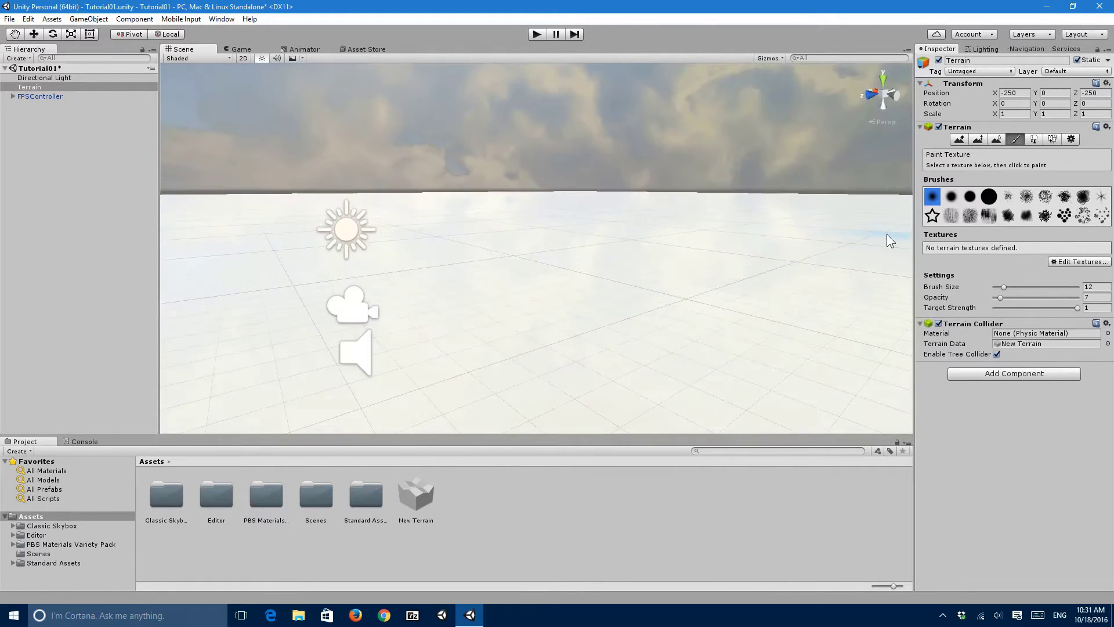
left_click(931, 197)
right_click_drag(622, 249, 654, 253)
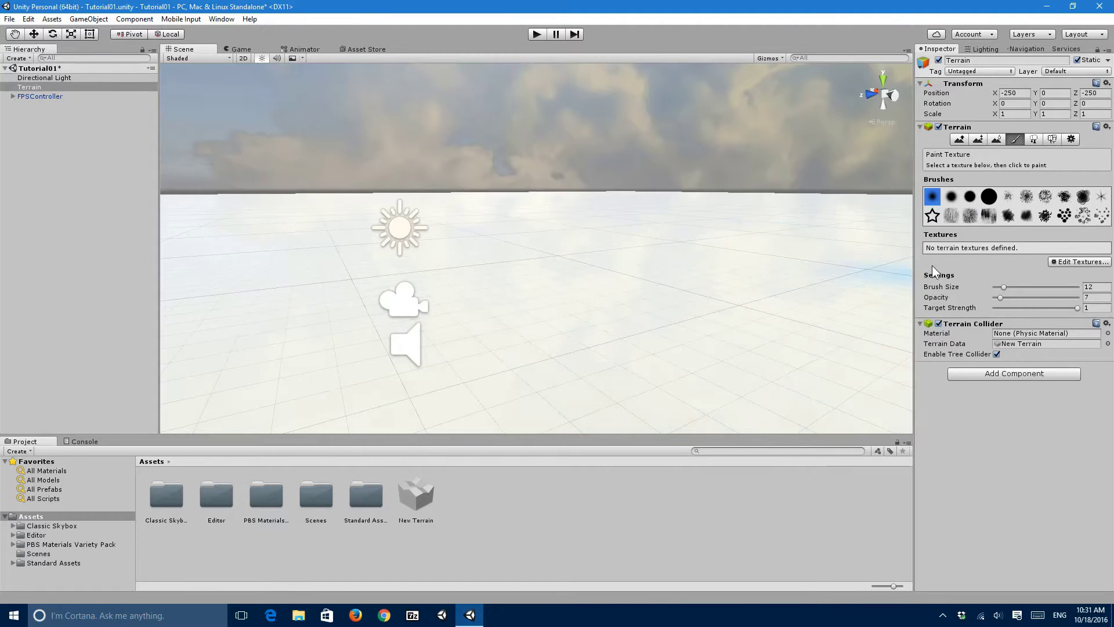
Start adding a new terrain texture and position the Add Terrain Texture dialog over the Scene view
left_click(1065, 261)
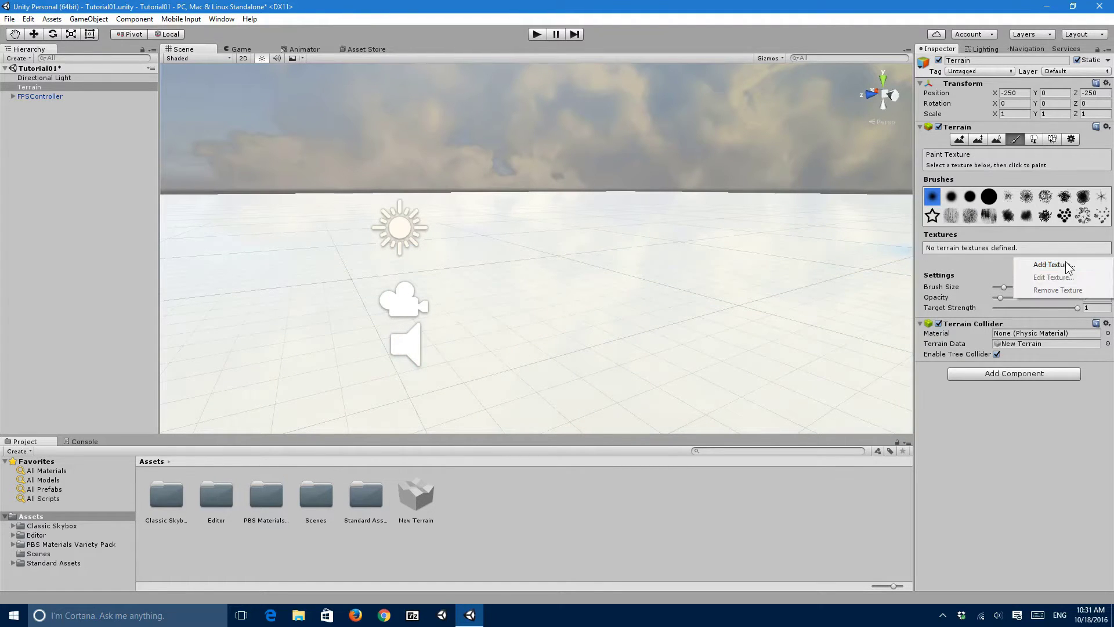
left_click(1060, 267)
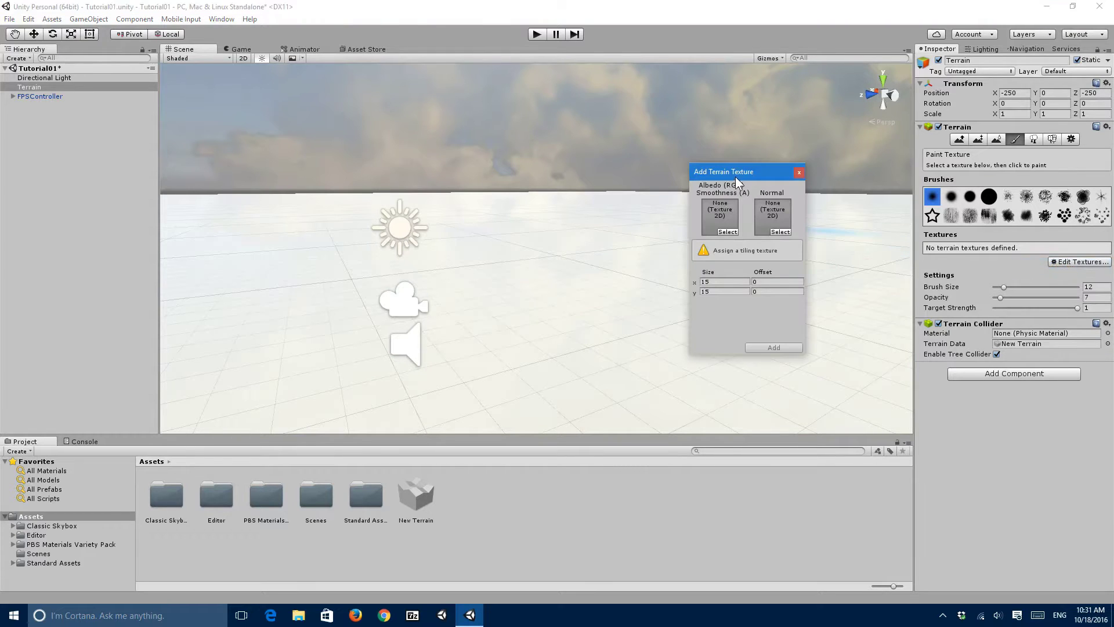
left_click_drag(735, 176, 757, 171)
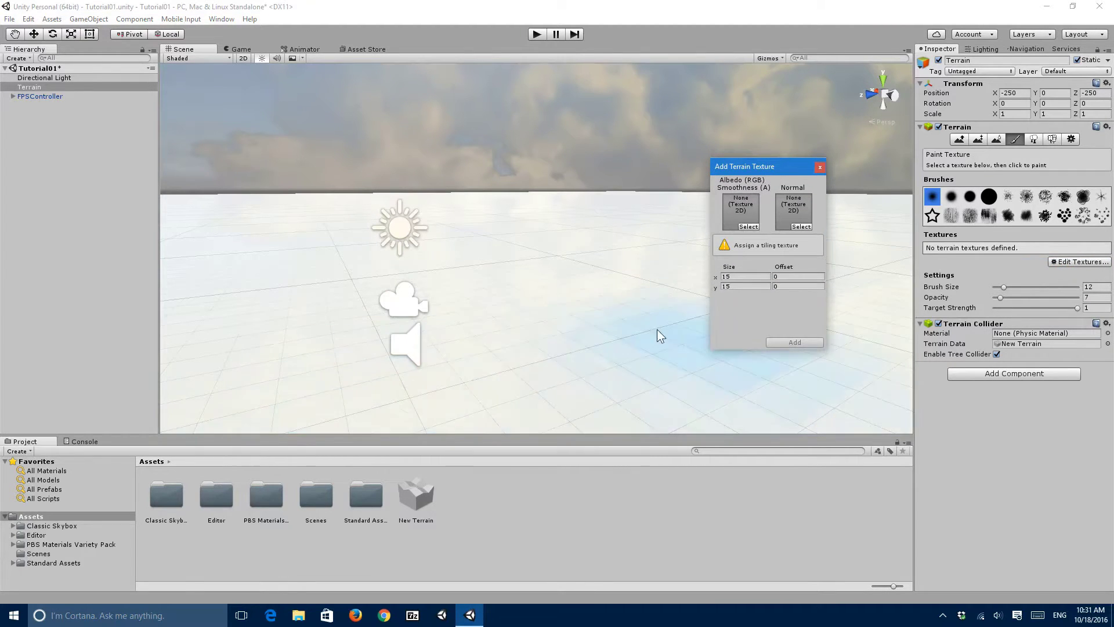
Open the VIKING texture folder under Standard Assets, Environment, TerrainAssets in the project assets
left_click(13, 564)
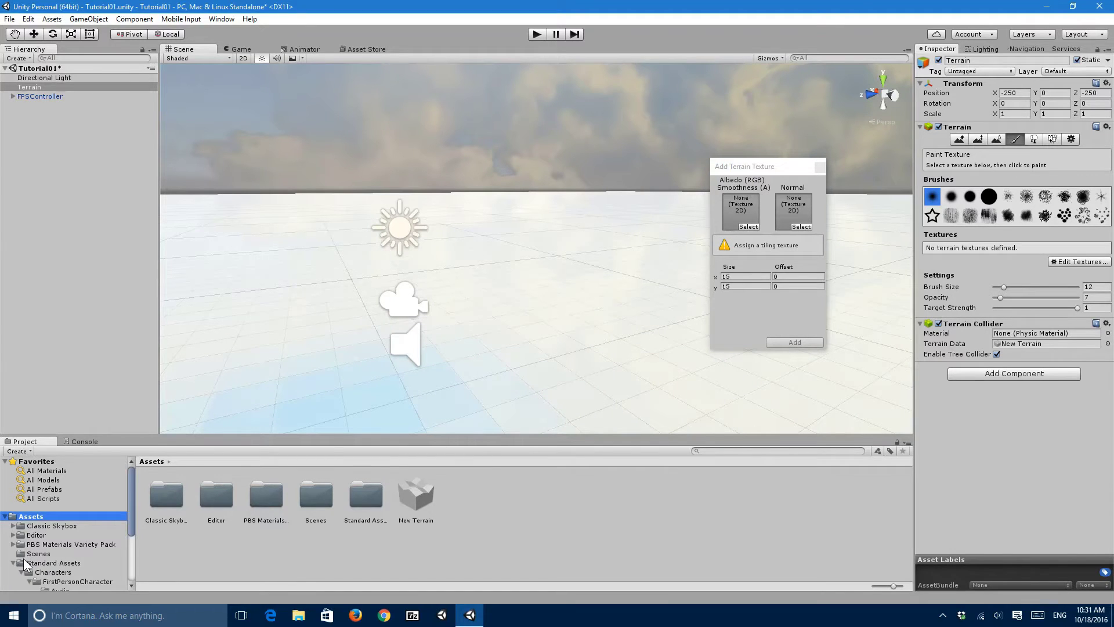
scroll(23, 558, "down", 2)
left_click(30, 512)
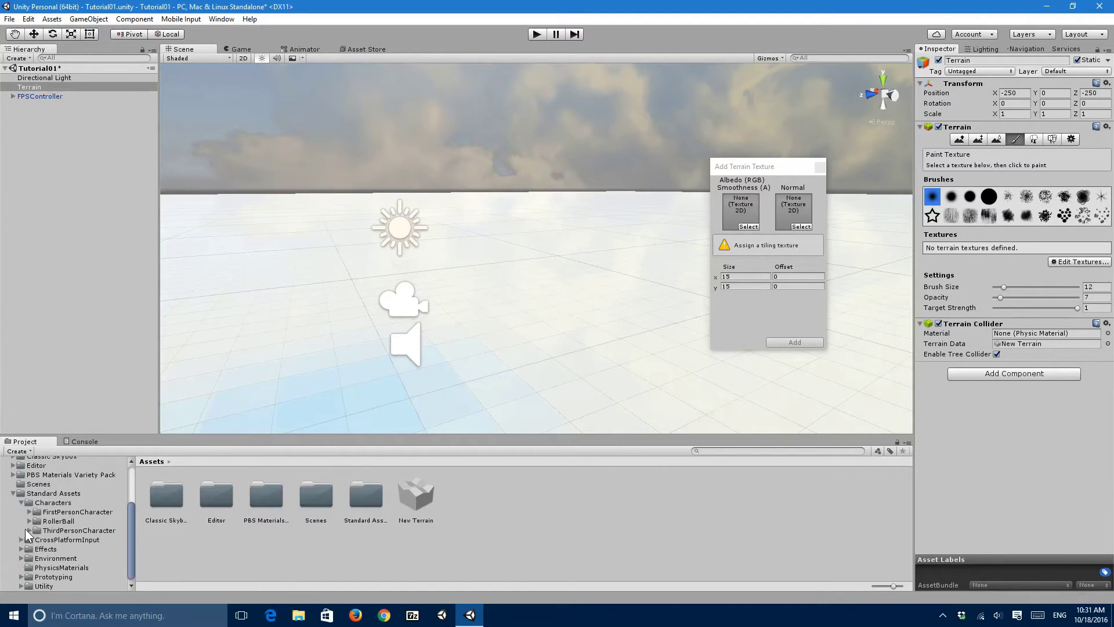
left_click(22, 503)
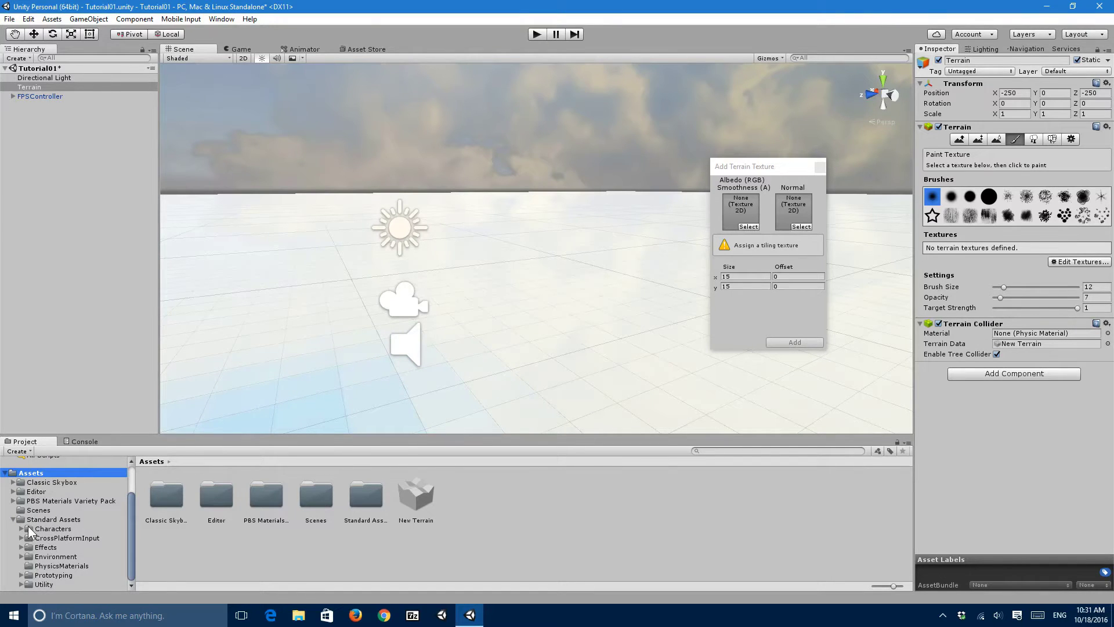
left_click(20, 555)
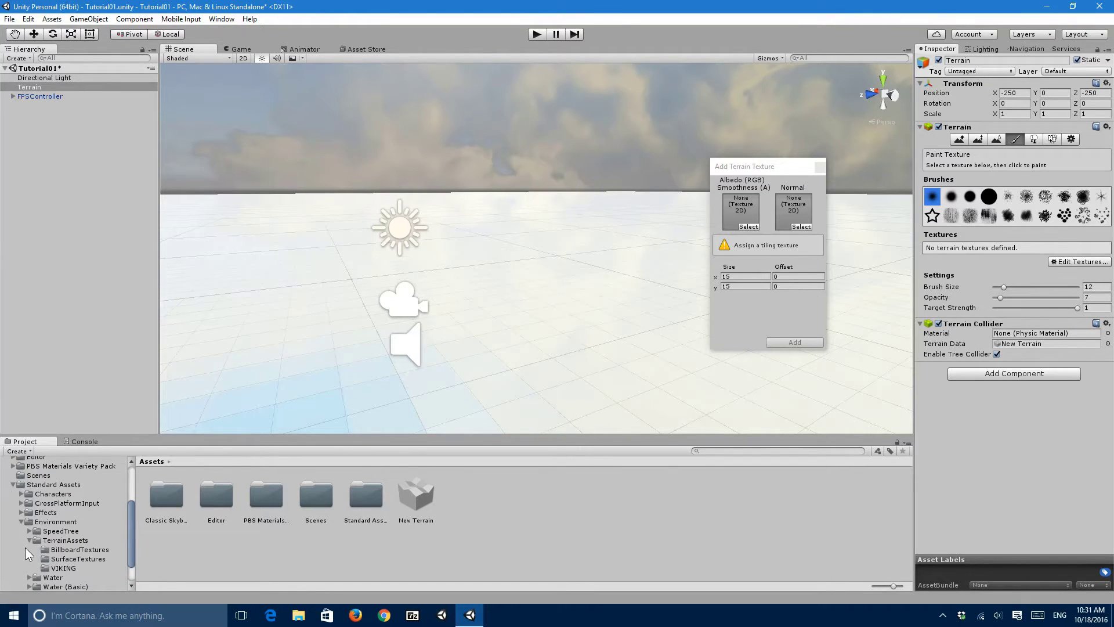
left_click(62, 569)
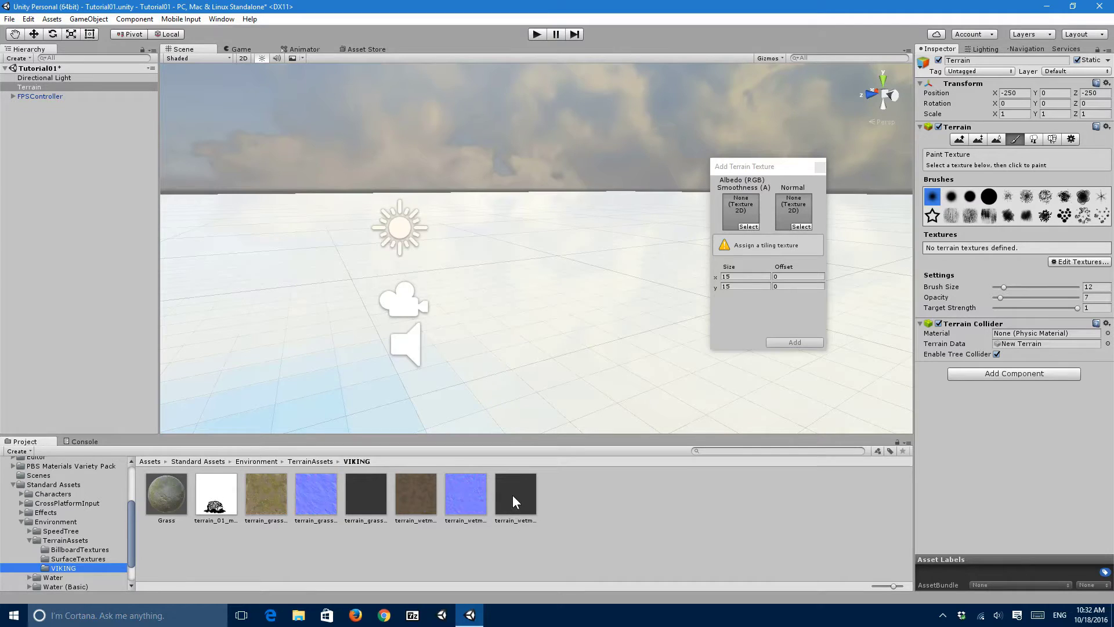
Add a terrain texture using the dark terrain_wetm texture as Albedo and the blue terrain_wetm map as Normal
left_click_drag(512, 493, 746, 222)
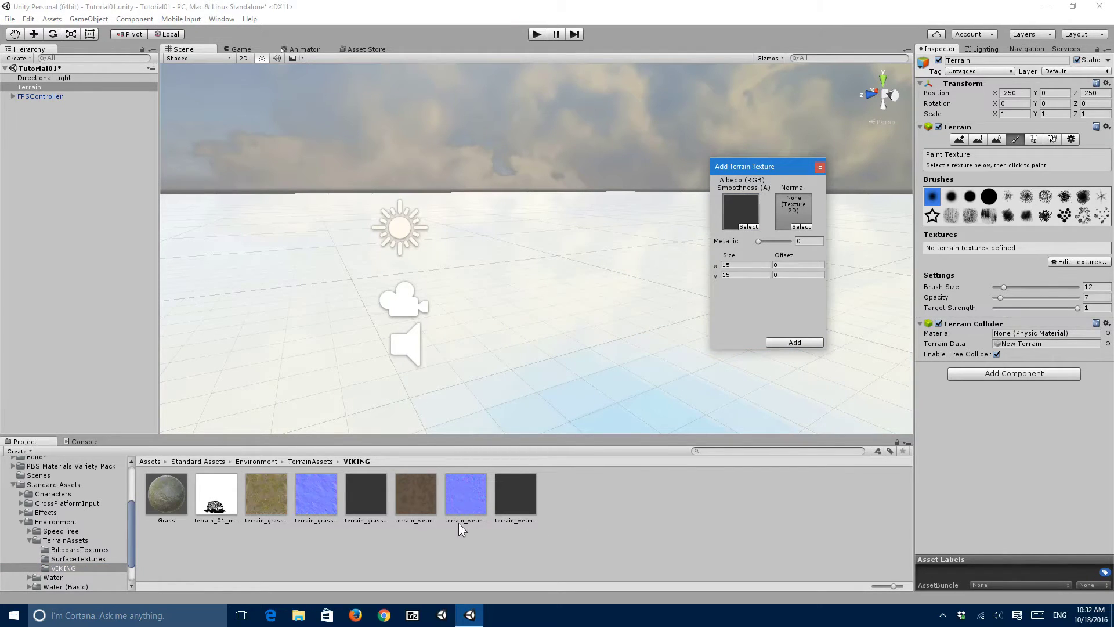
left_click_drag(463, 494, 795, 221)
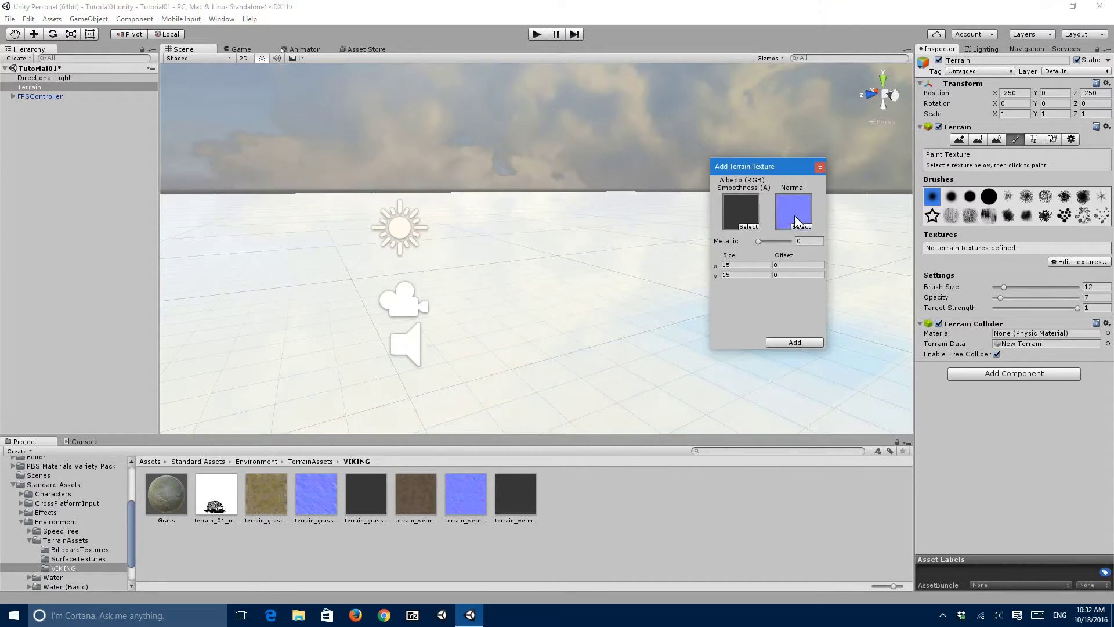
left_click(794, 343)
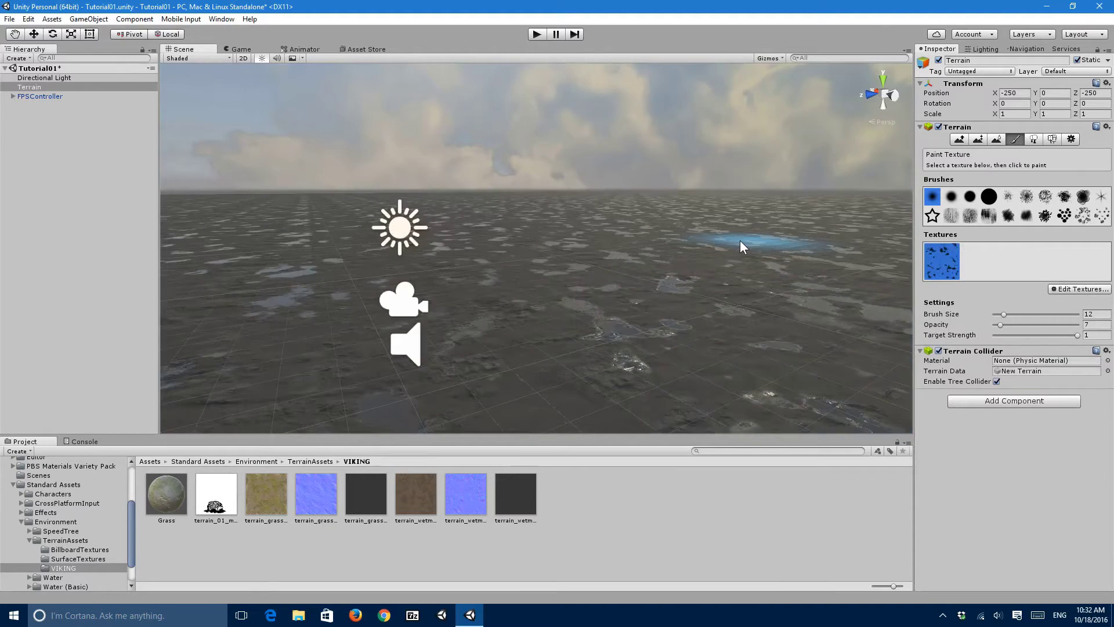
Look across the textured terrain in the Scene view and play-test it briefly in the Game view
mouse_move(740, 240)
left_mouse_down("alt")
mouse_move(648, 233)
mouse_move(646, 336)
mouse_move(549, 284)
left_mouse_up("alt")
key("w")
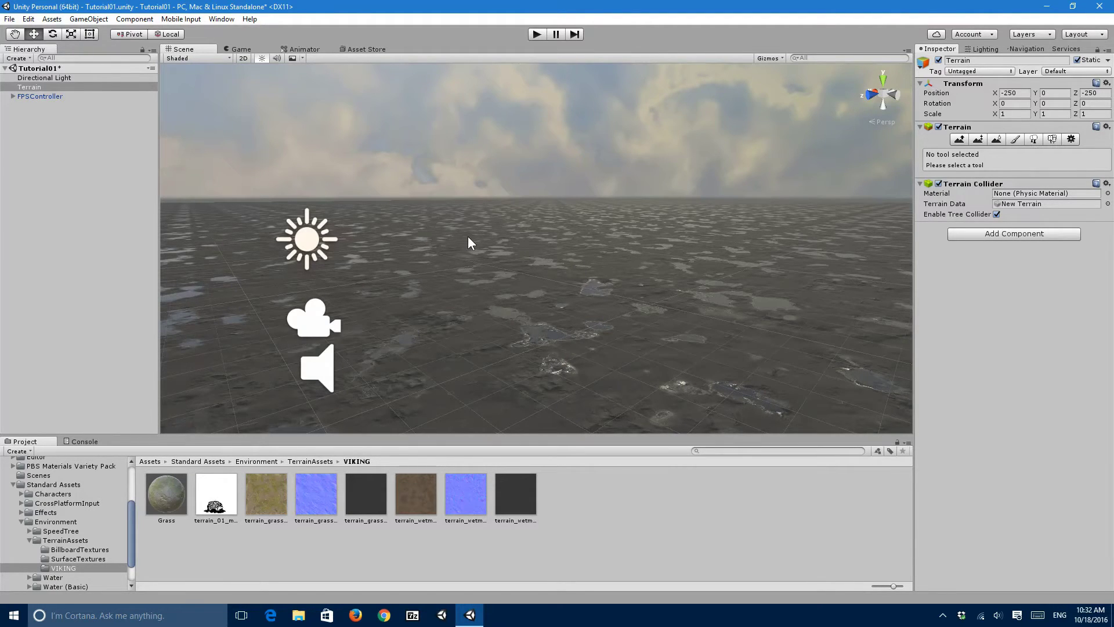
right_click_drag(468, 236, 408, 172)
key("w")
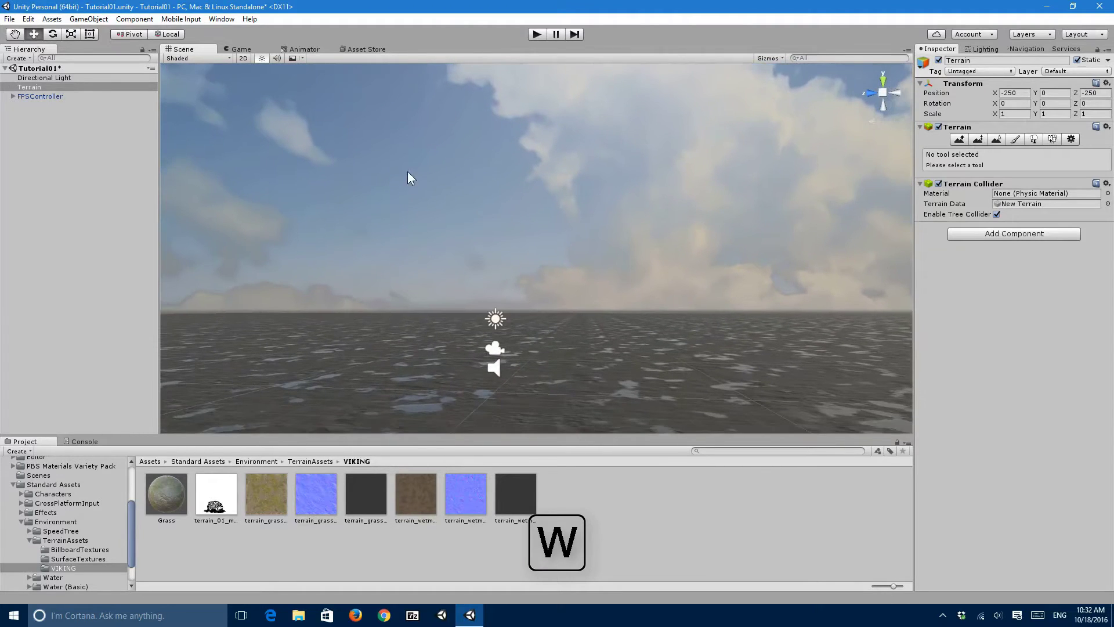
left_click(241, 50)
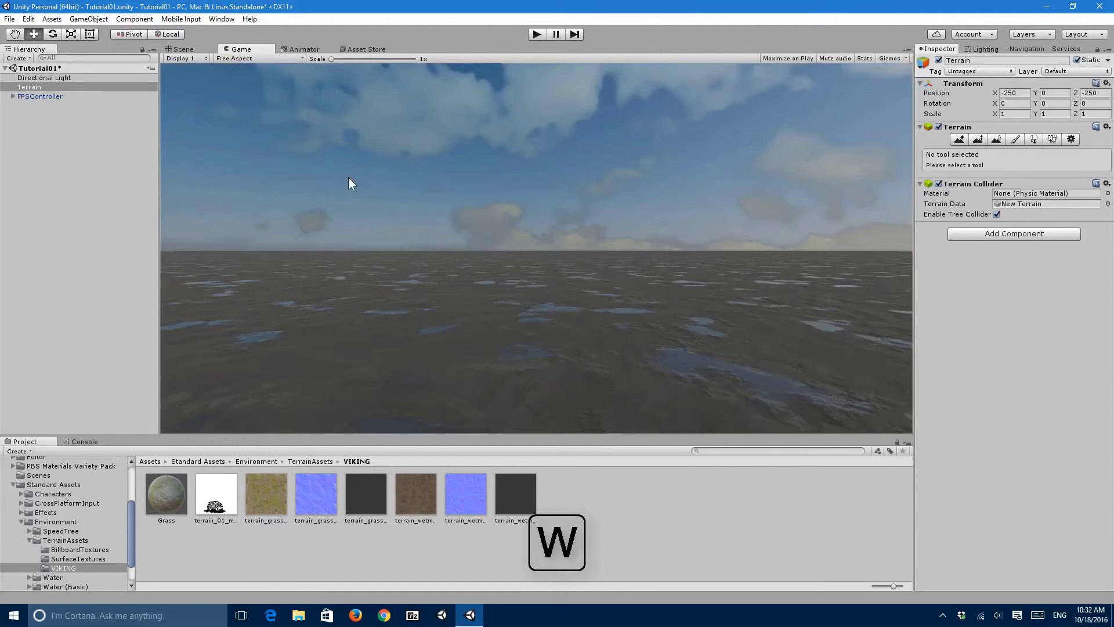
left_click(530, 35)
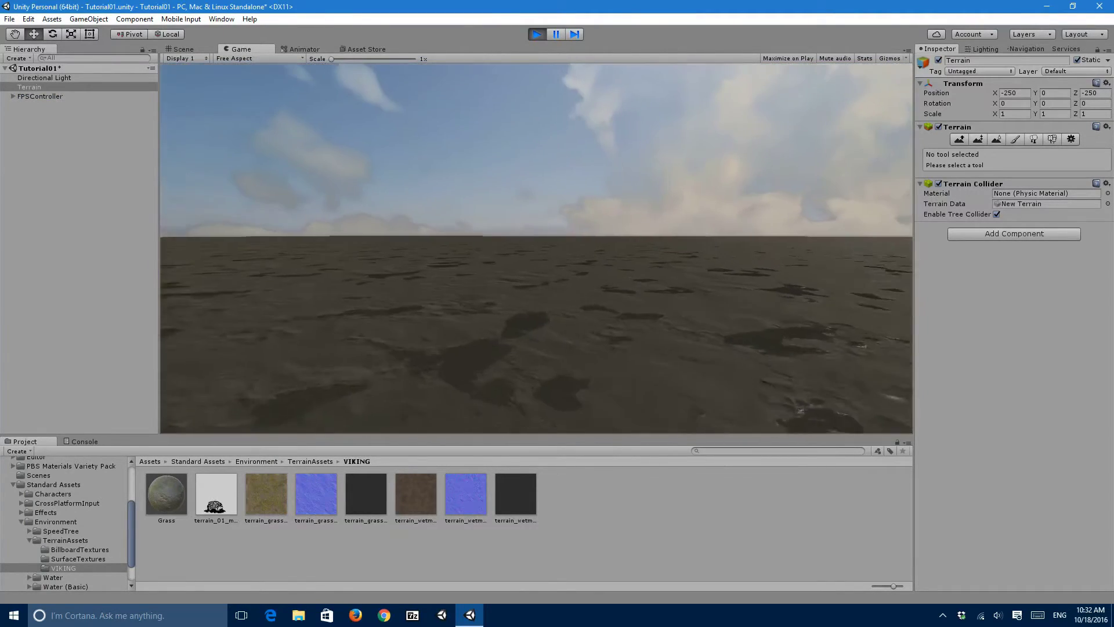
key("ctrl+p")
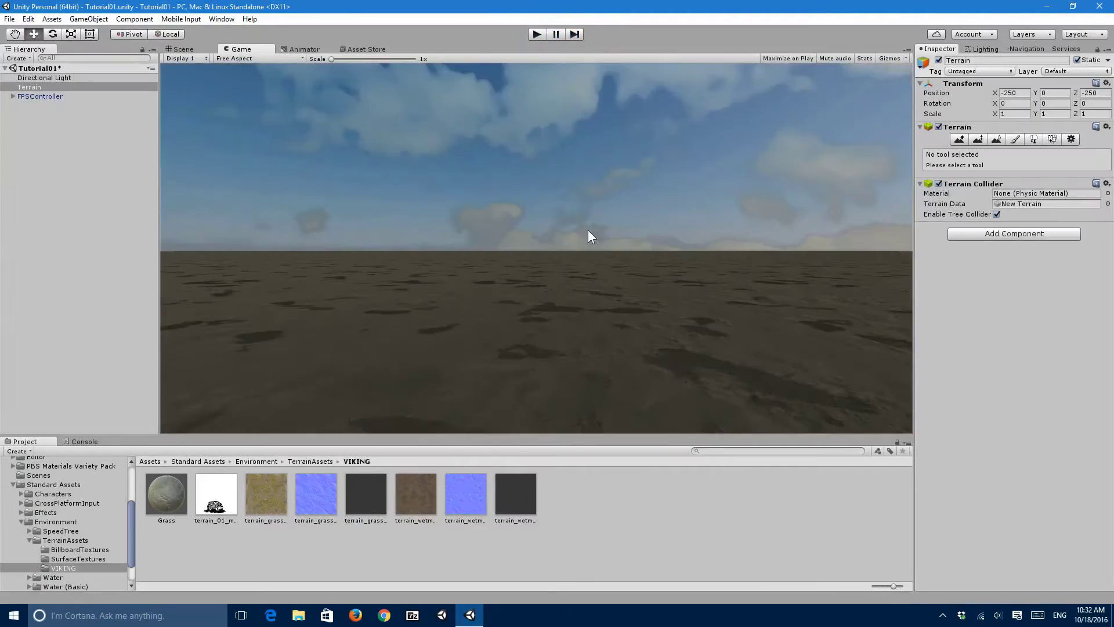
Build the scene's lighting and play-test the terrain in the Game view to check its puddle reflections
left_click(980, 50)
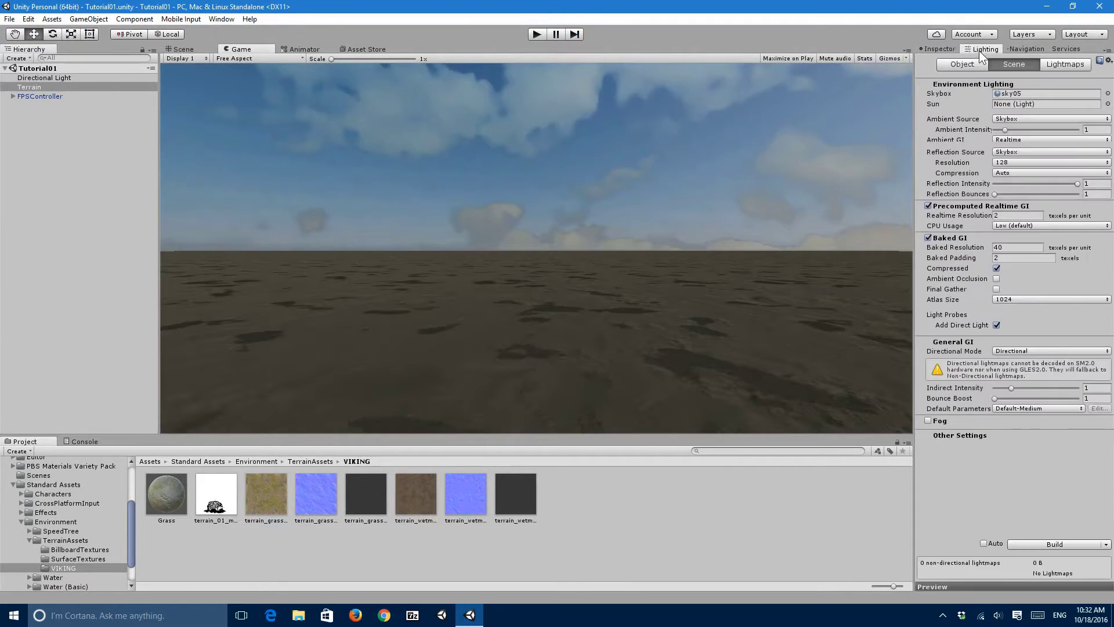
left_click(1037, 545)
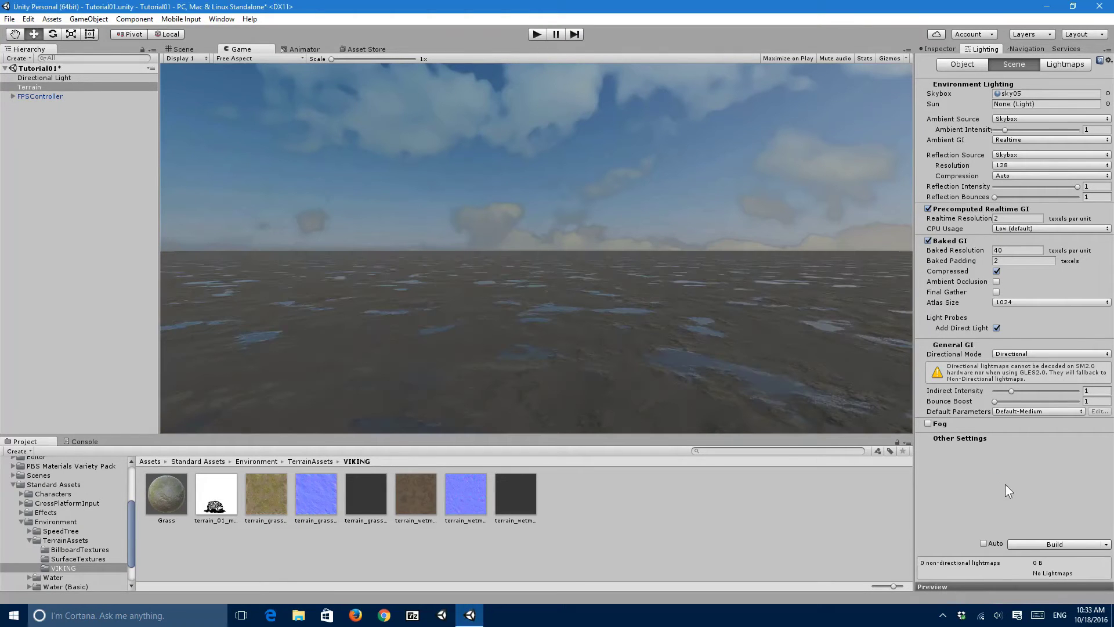
left_click(536, 35)
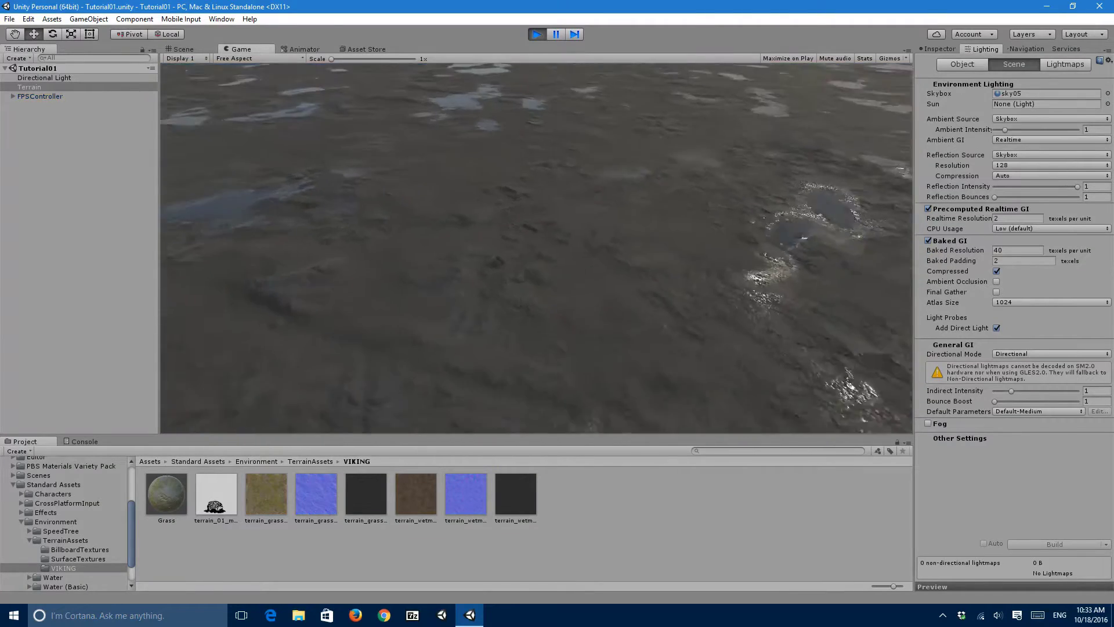
key("s")
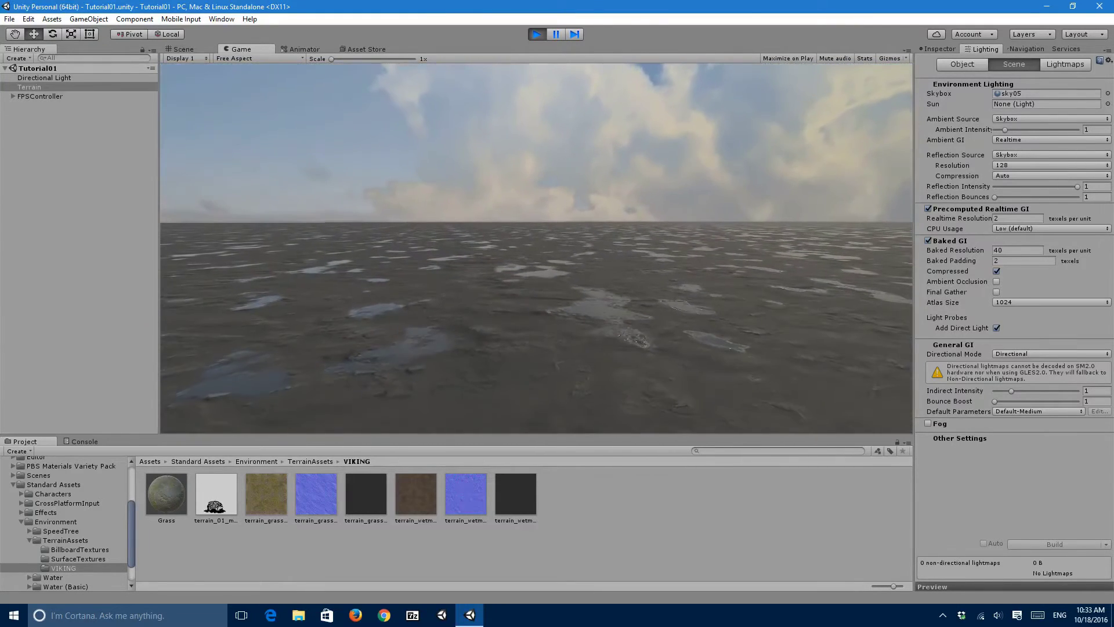
key("ctrl+p")
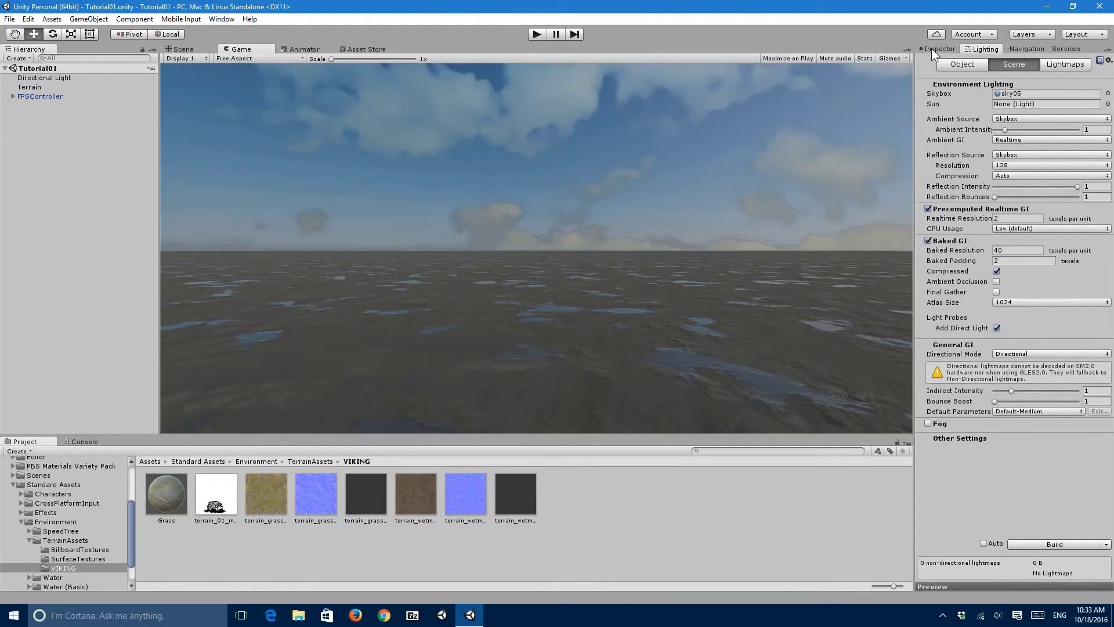
Return to the Inspector and the Scene view and examine the lit terrain's puddles from different directions
left_click(933, 50)
left_click(181, 50)
right_click_drag(517, 191, 720, 305)
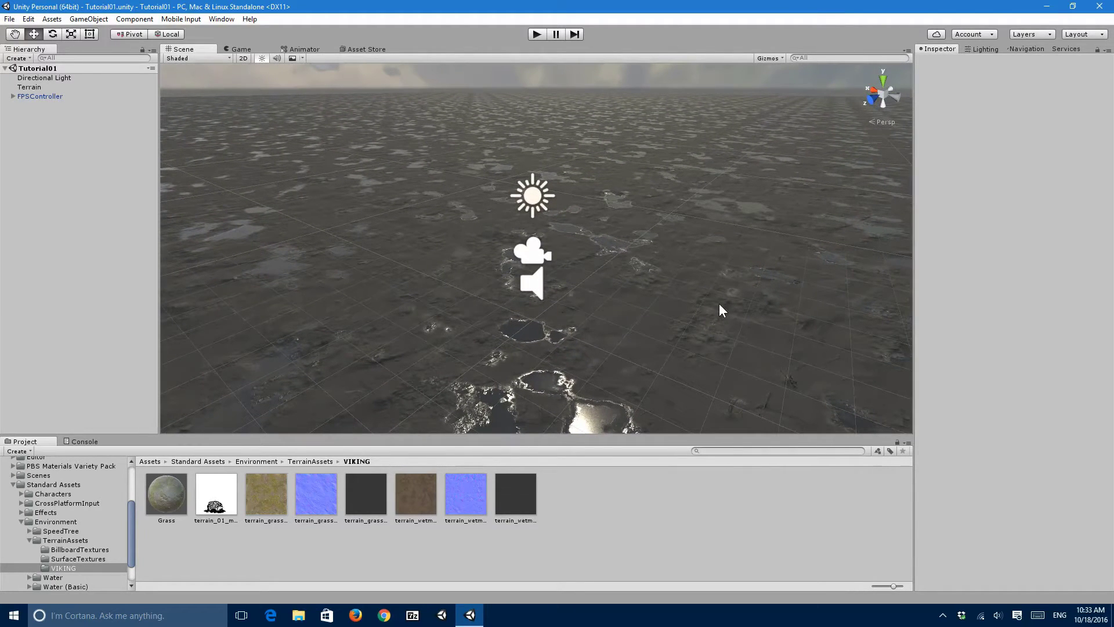
right_click_drag(720, 304, 718, 300)
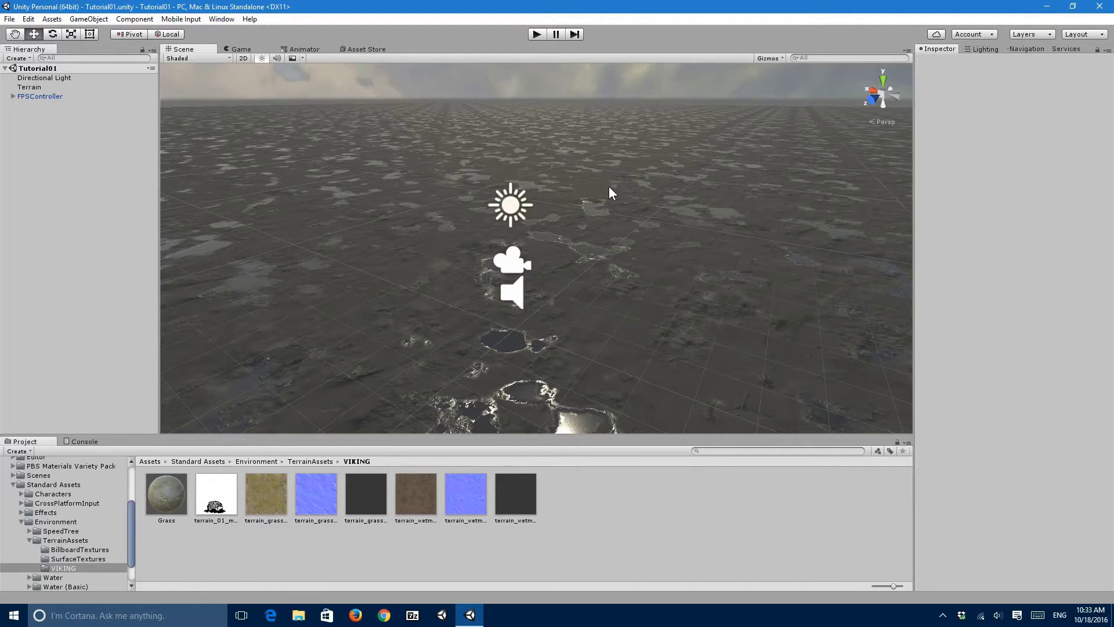
right_click_drag(608, 186, 807, 185)
key("a")
key("w")
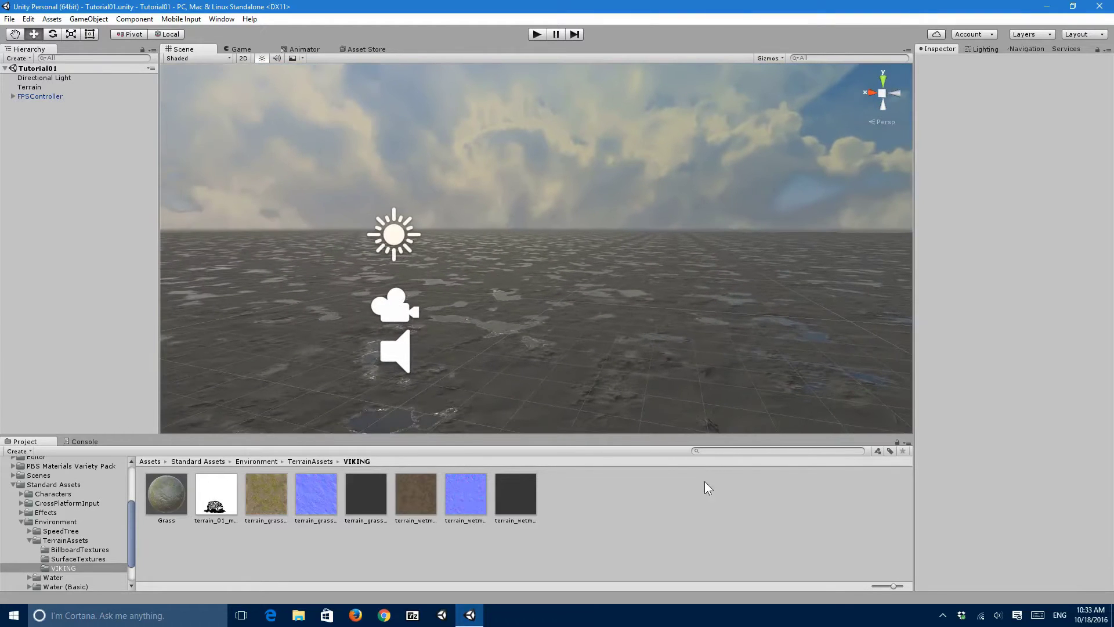
scroll(577, 231, "down", 2)
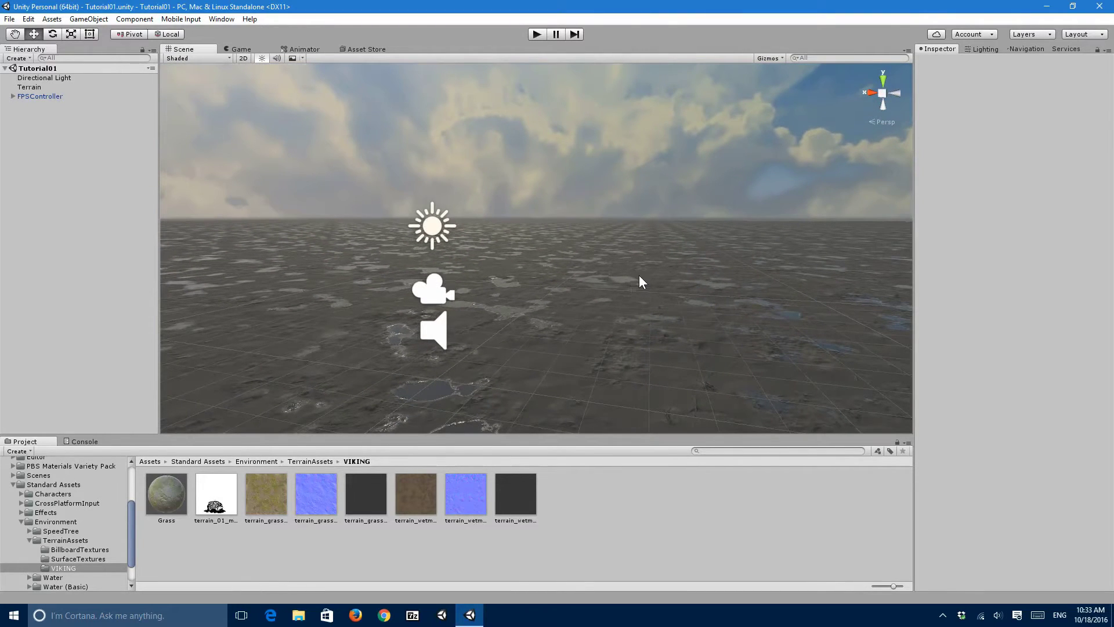
Select the Terrain object in the scene and fly around to a level view across its surface
left_click(615, 350)
right_click_drag(629, 296, 572, 315)
key("s")
right_click_drag(492, 260, 490, 260)
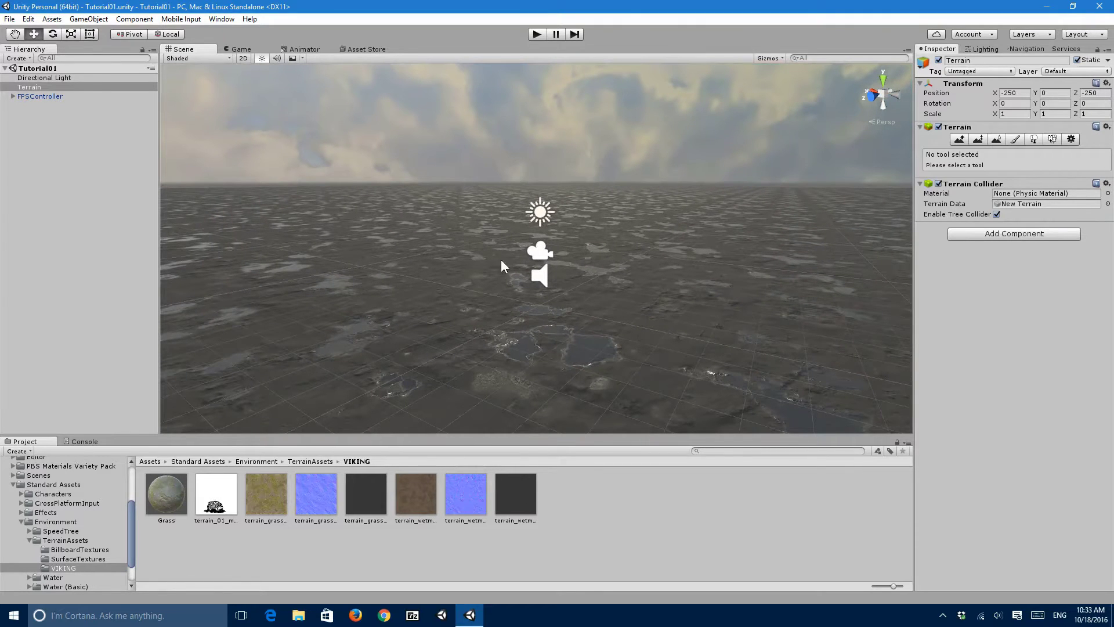
right_click_drag(639, 287, 673, 273)
key("a")
key("w")
right_click_drag(578, 267, 704, 266)
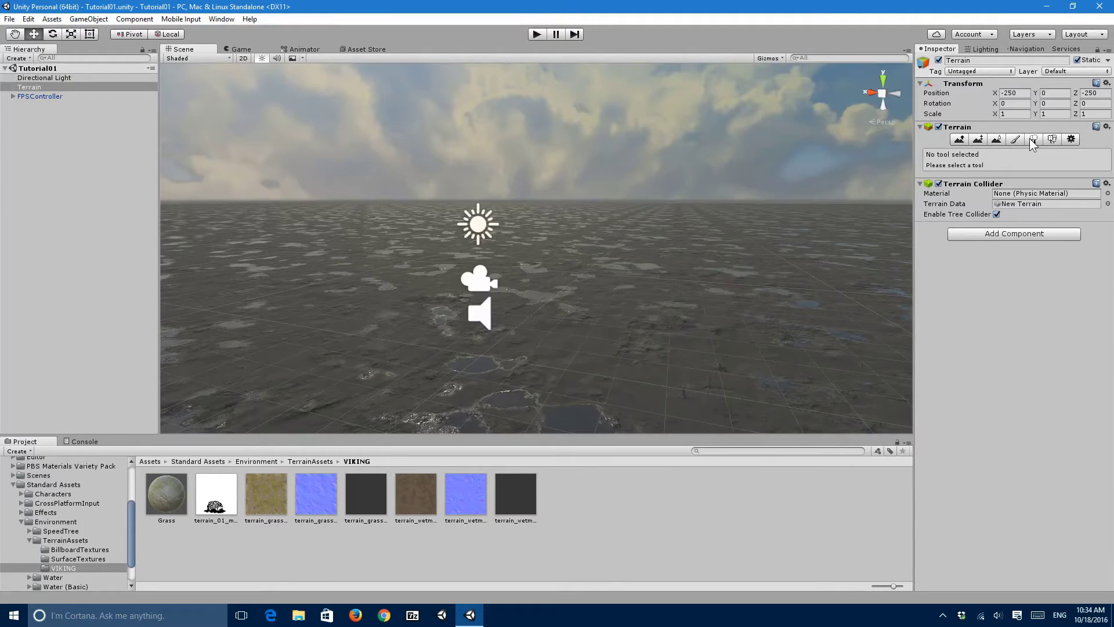
Activate the terrain's Place Trees tool and add the Conifer_Desktop prefab as a tree type
left_click(1033, 139)
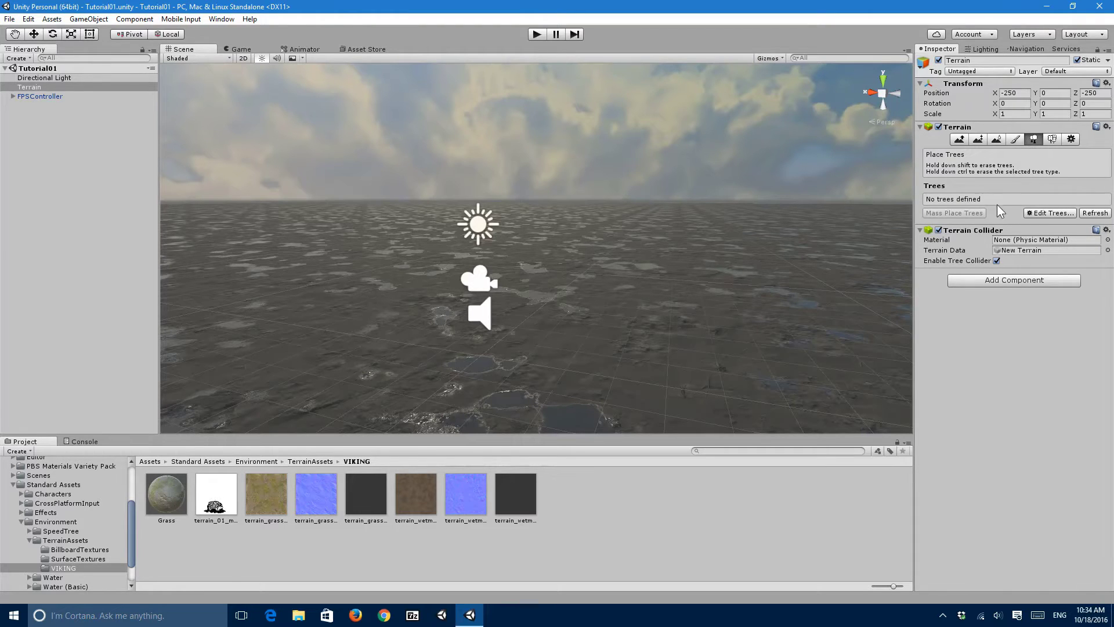
left_click(1047, 213)
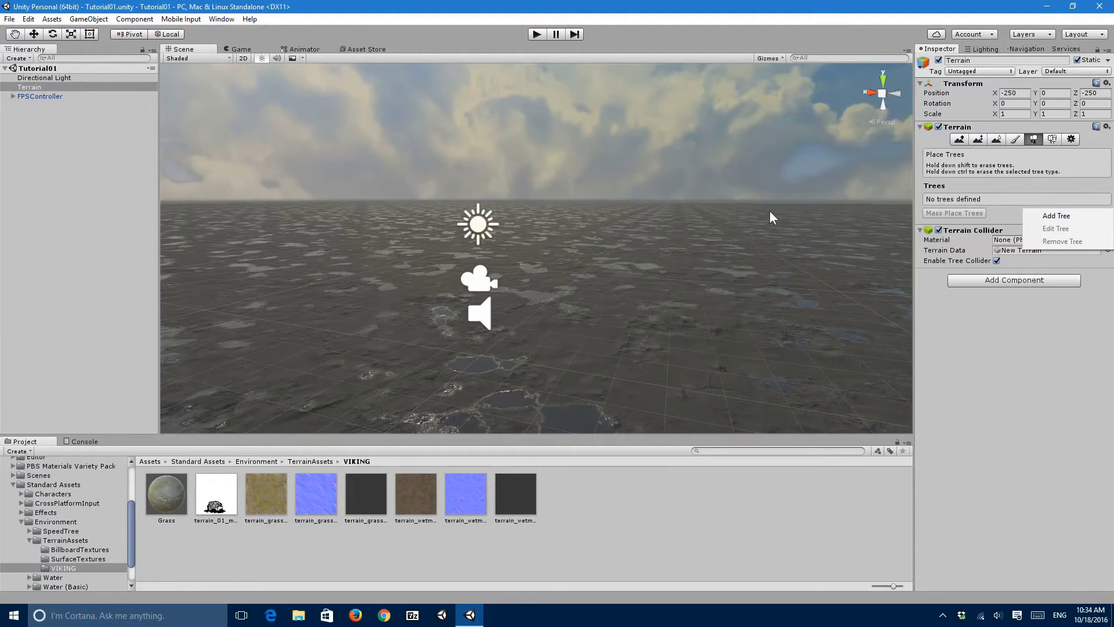
left_click(676, 303)
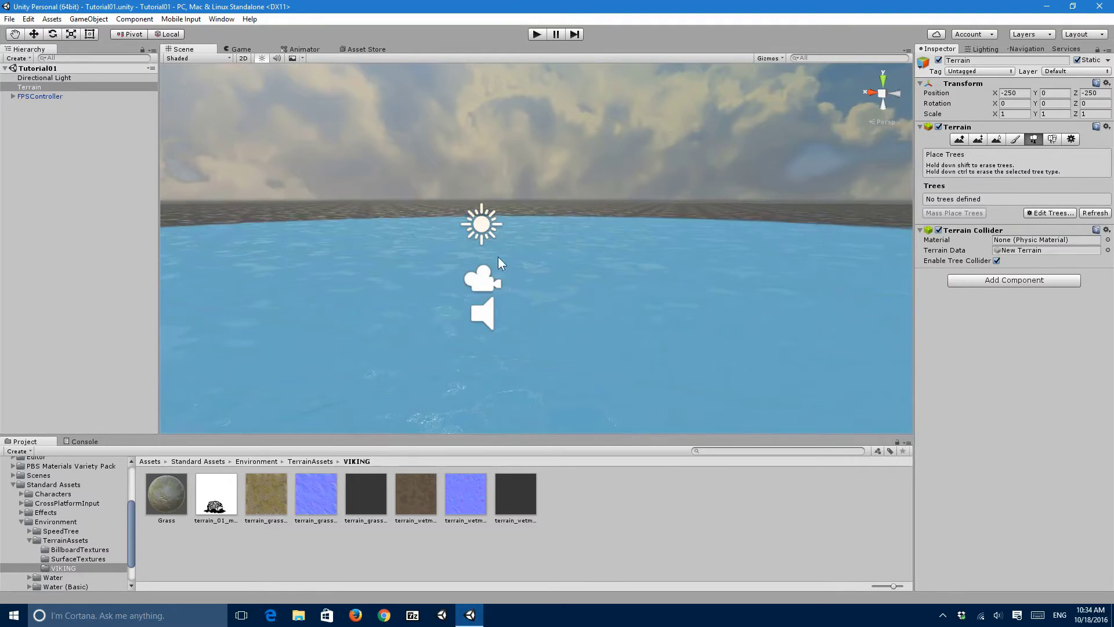
left_click(1050, 212)
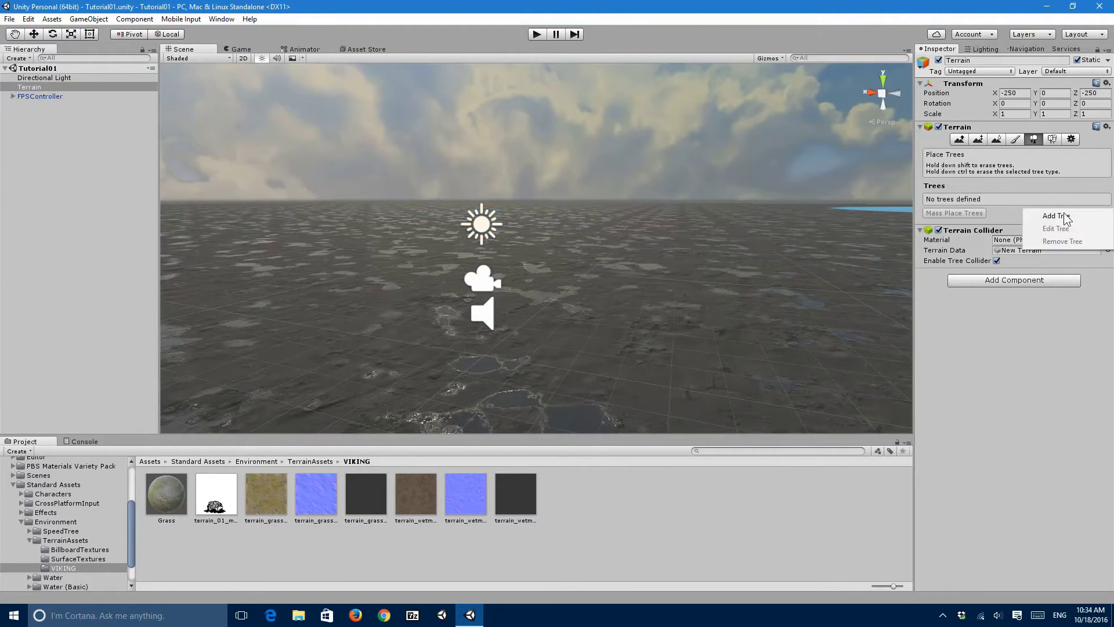
left_click(1054, 216)
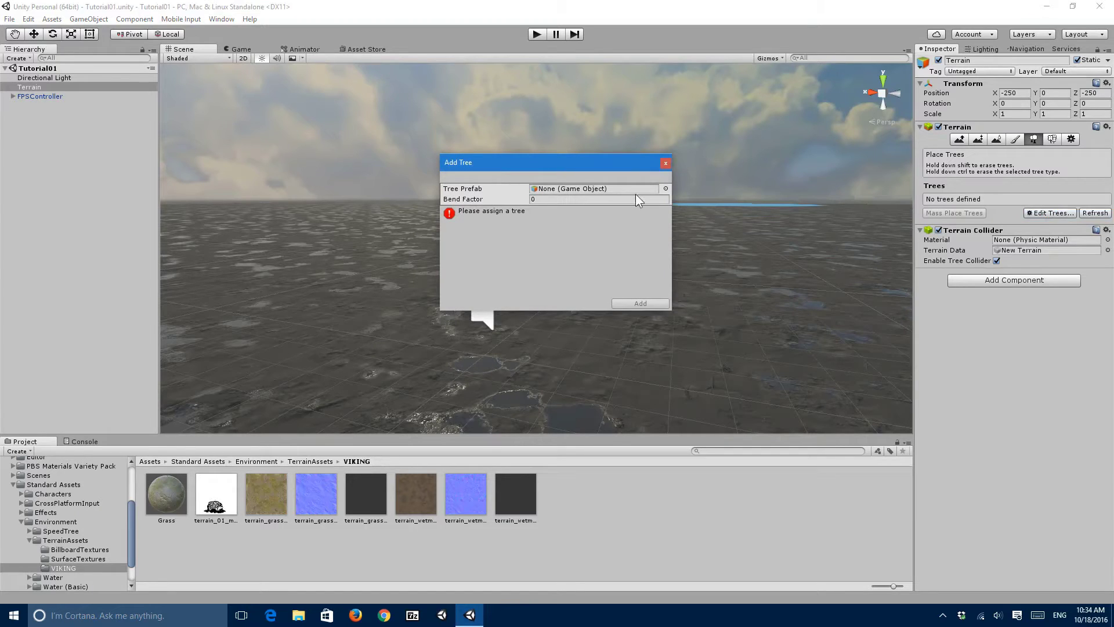
left_click(666, 188)
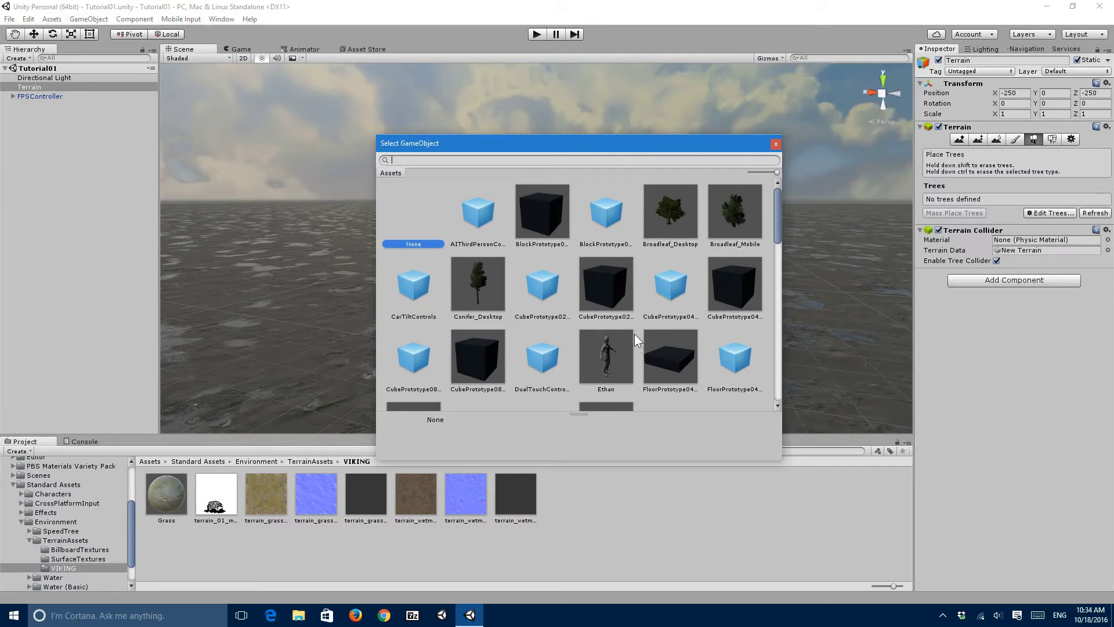
left_click(475, 297)
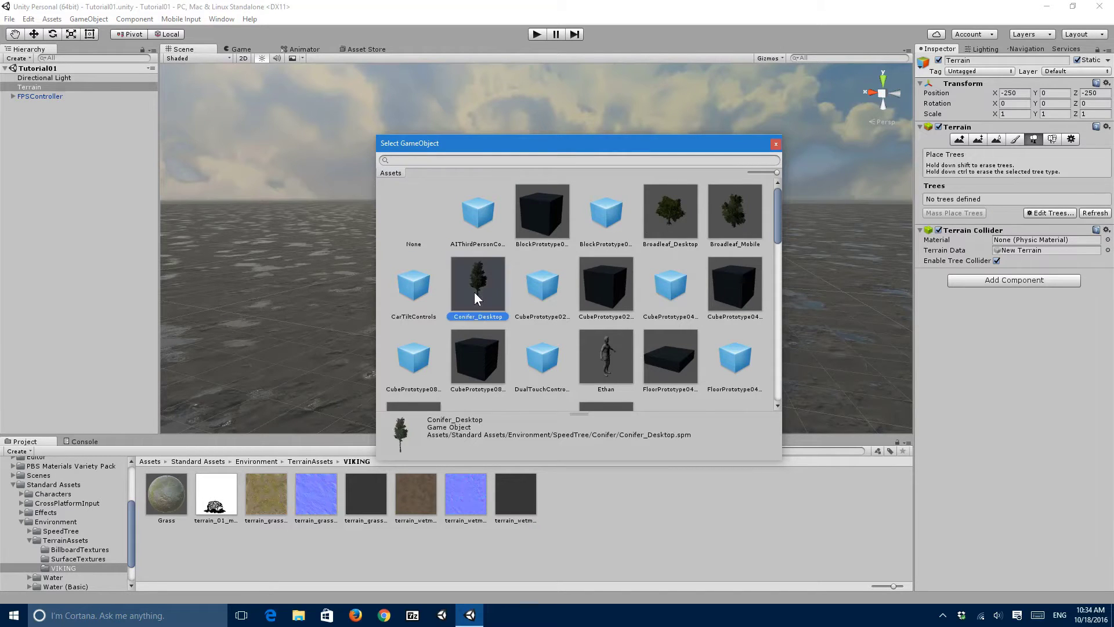
double_click(479, 283)
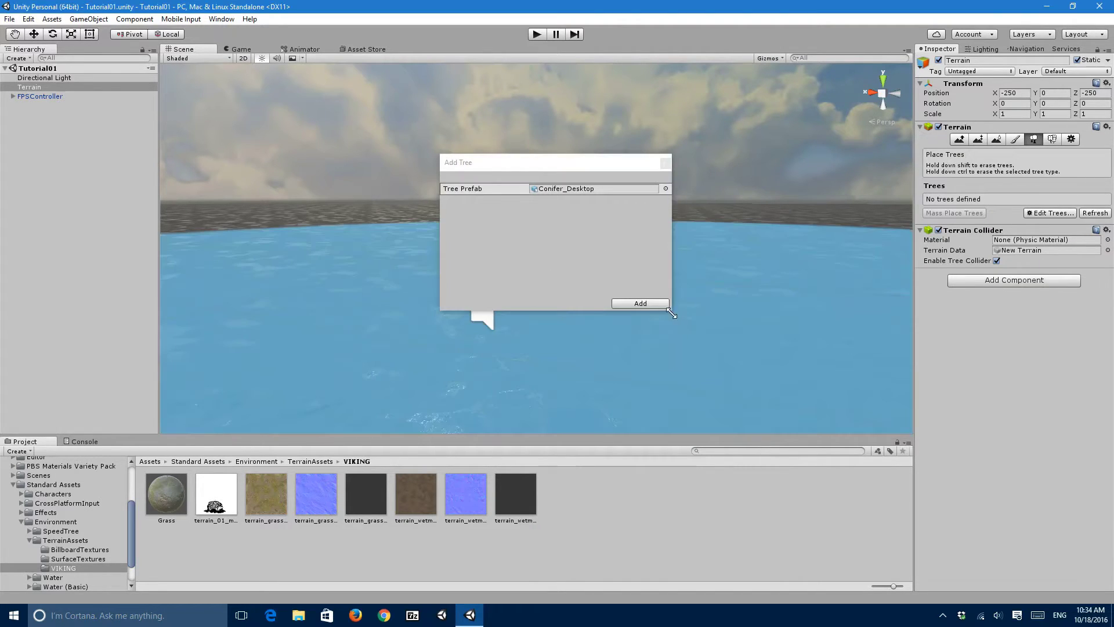
left_click(660, 303)
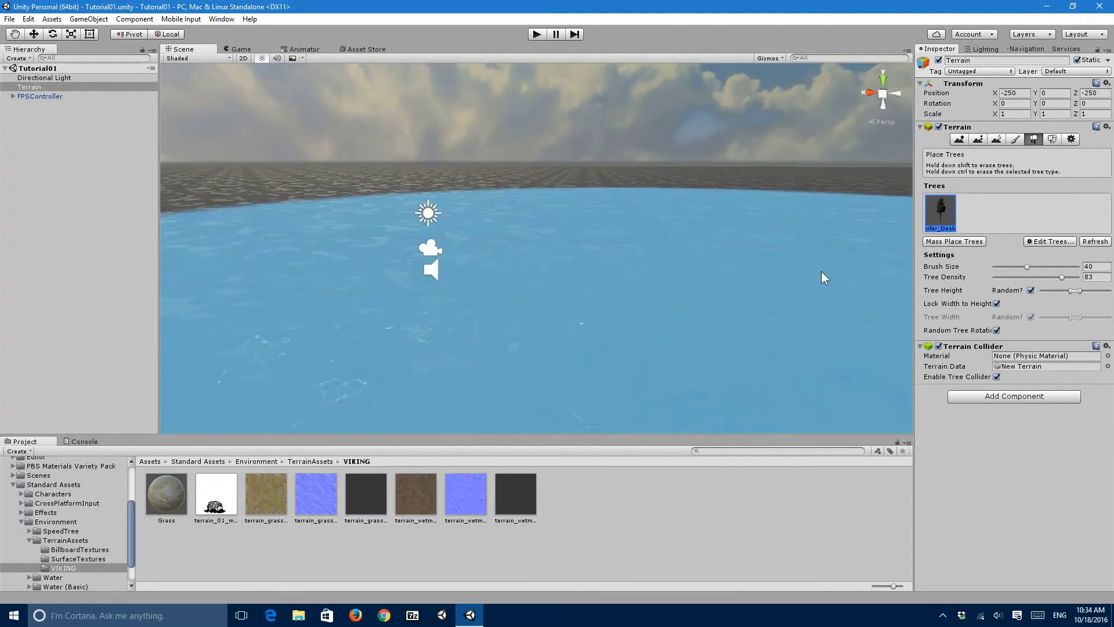
Set the tree brush size to 12.8 and the tree density to 49
left_click_drag(767, 260, 631, 236, "alt")
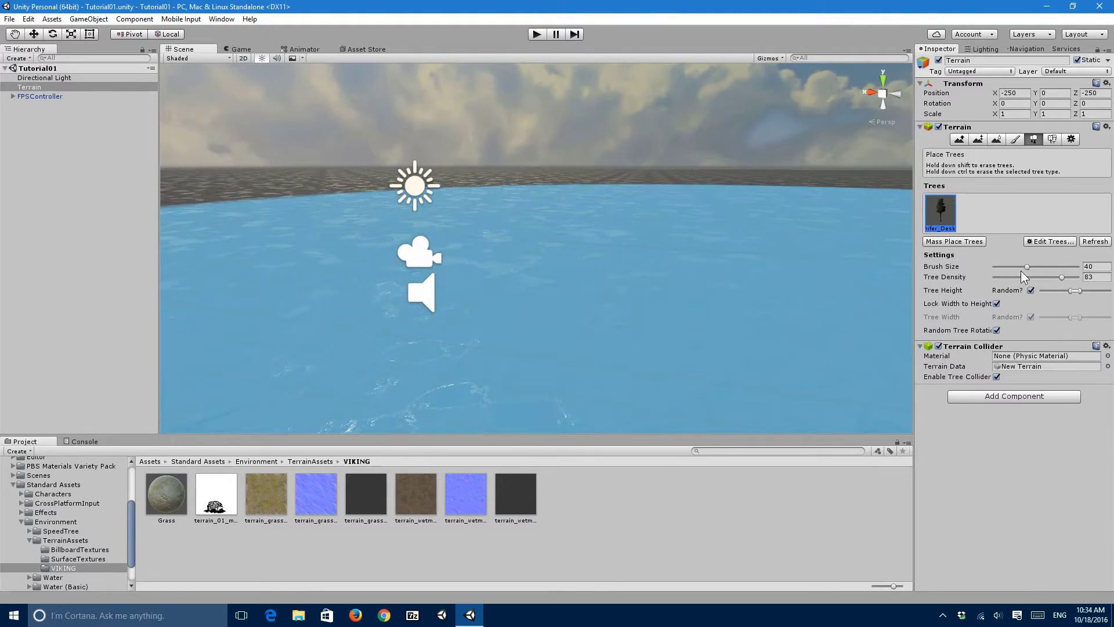
mouse_move(1022, 268)
left_mouse_down()
mouse_move(1004, 267)
mouse_move(1028, 280)
left_mouse_up()
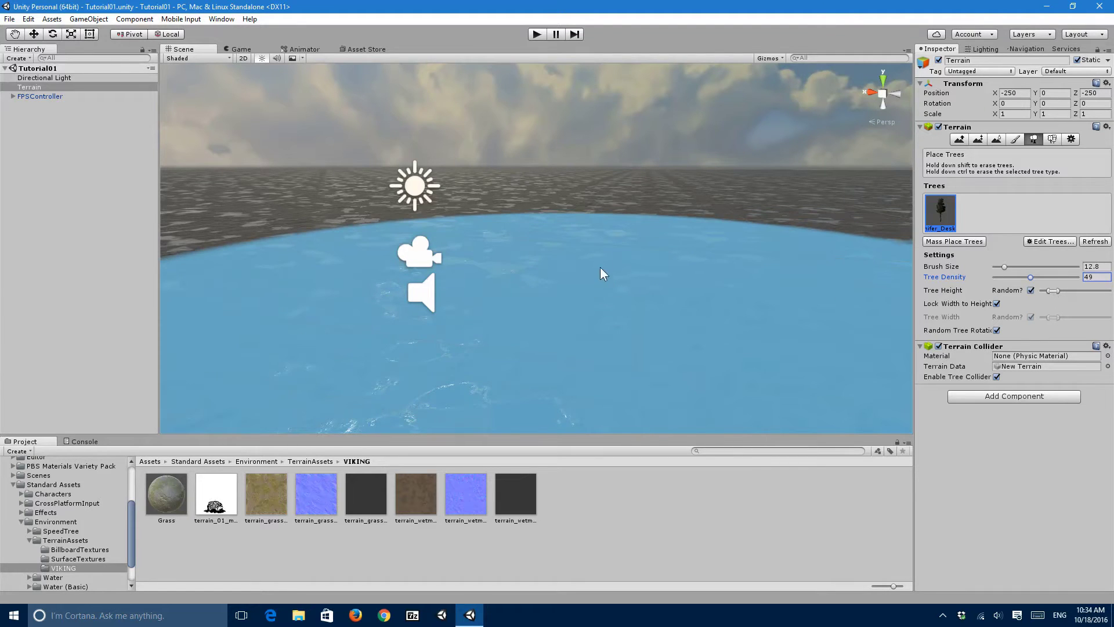
Try planting a few conifers around the first-person controller with the current tree brush
left_click(585, 255)
mouse_move(598, 244)
right_mouse_down()
mouse_move(654, 244)
mouse_move(679, 211)
mouse_move(659, 256)
mouse_move(633, 210)
mouse_move(544, 234)
mouse_move(524, 254)
right_mouse_up()
key("s")
key("s")
left_click(507, 262)
left_click(615, 326)
right_click_drag(615, 325, 645, 332)
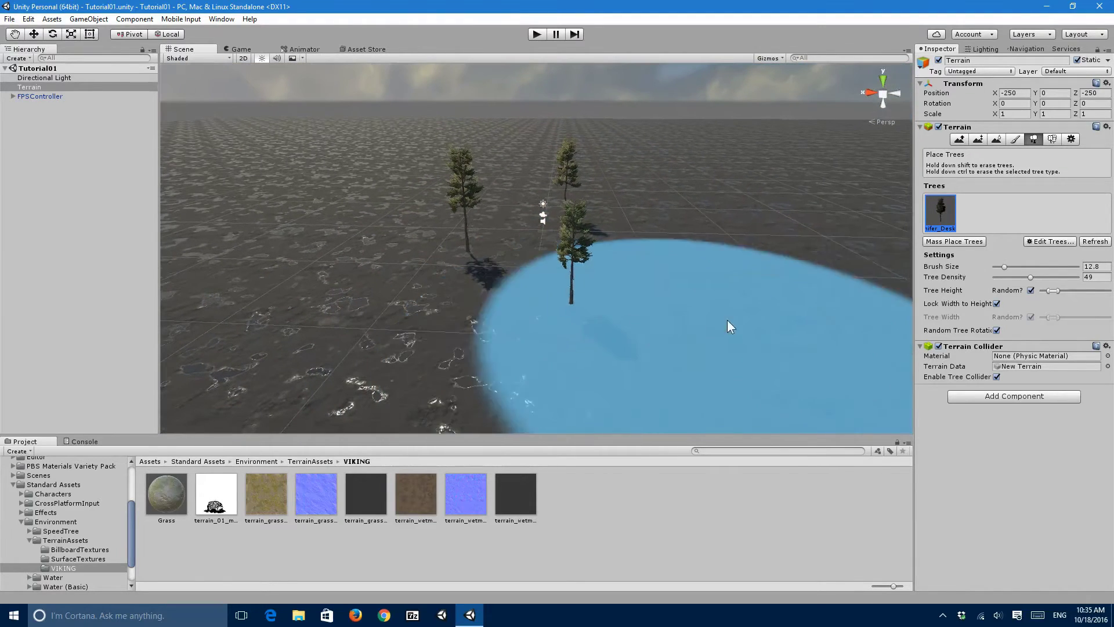
Set the tree brush size to 27.3 and undo all the trial conifers placed on the terrain
left_click(1016, 267)
left_click(644, 290)
right_click_drag(644, 290, 684, 294)
key("s")
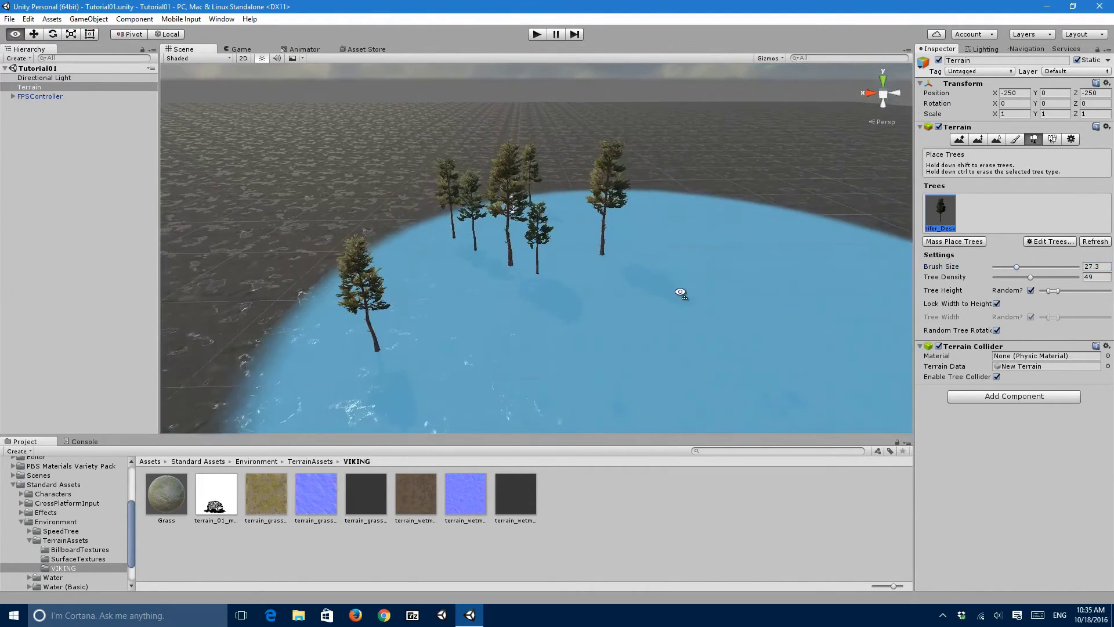
key("ctrl+z")
key("ctrl+z")
key("ctrl+z")
key("ctrl+z")
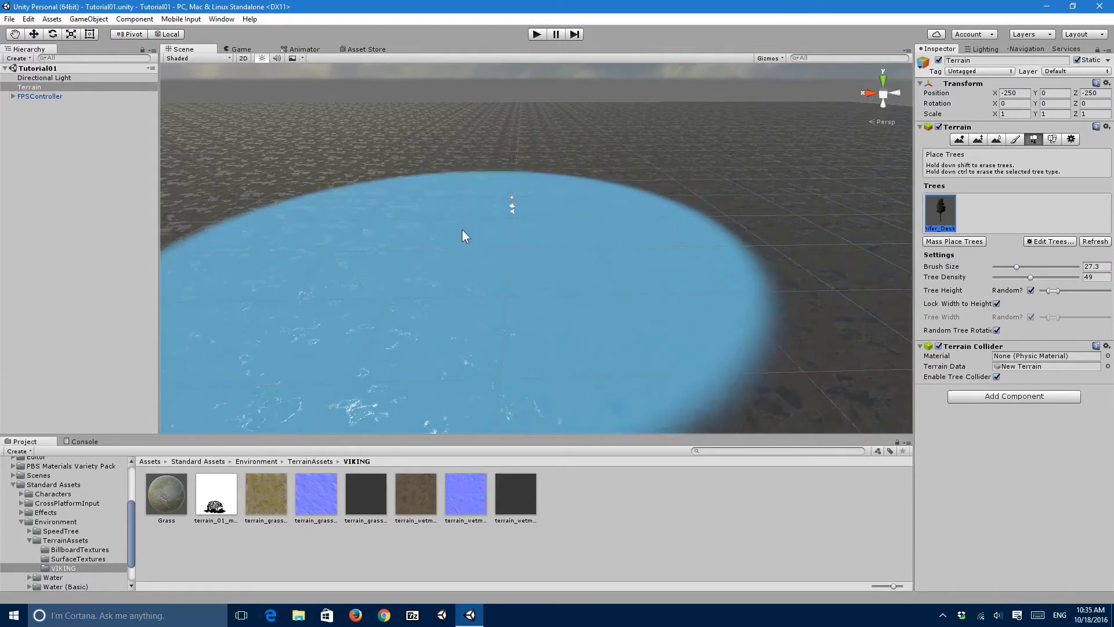
Plant scattered groups of conifers on the ground around and behind the first-person controller
left_click(472, 217)
left_click(631, 211)
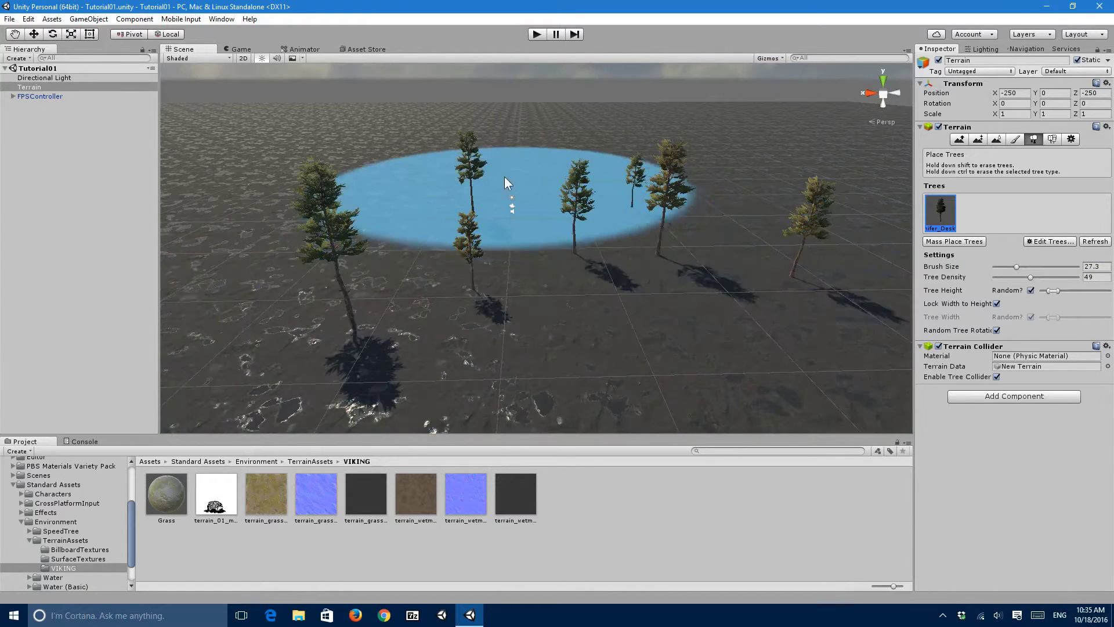
left_click(453, 177)
mouse_move(453, 178)
right_mouse_down()
mouse_move(381, 215)
mouse_move(465, 231)
mouse_move(551, 296)
mouse_move(332, 226)
right_mouse_up()
scroll(296, 194, "down", 5)
Add another conifer group to the bare ground beside the existing trees, undoing and repeating the placement for a better spread
left_click(295, 193)
key("ctrl+z")
left_click(339, 190)
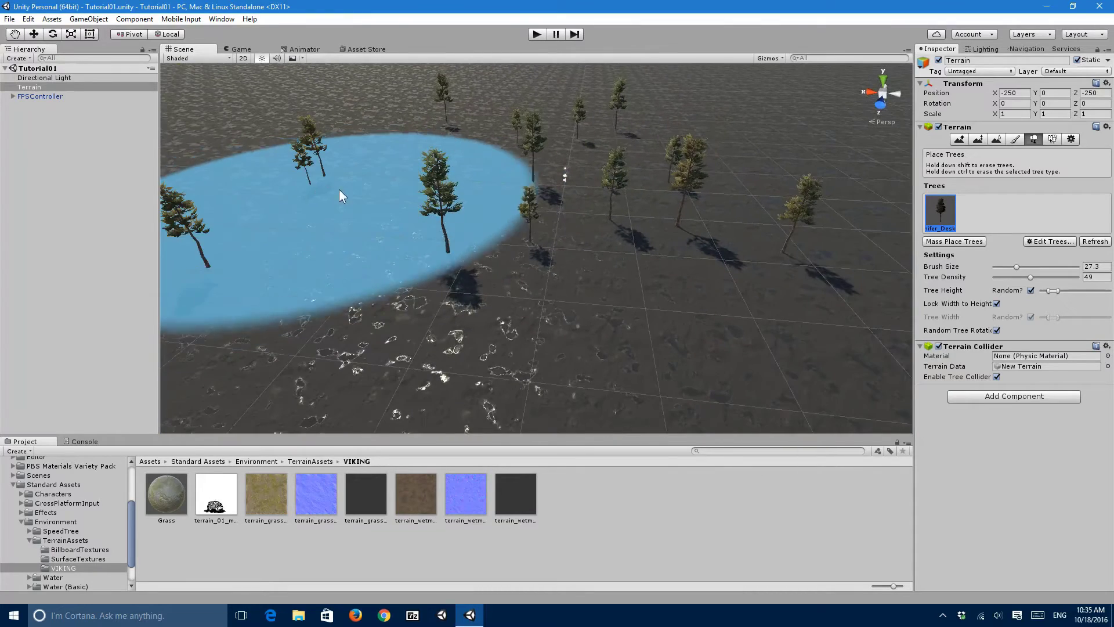
key("ctrl+z")
left_click(371, 177)
key("ctrl+z")
left_click(375, 173)
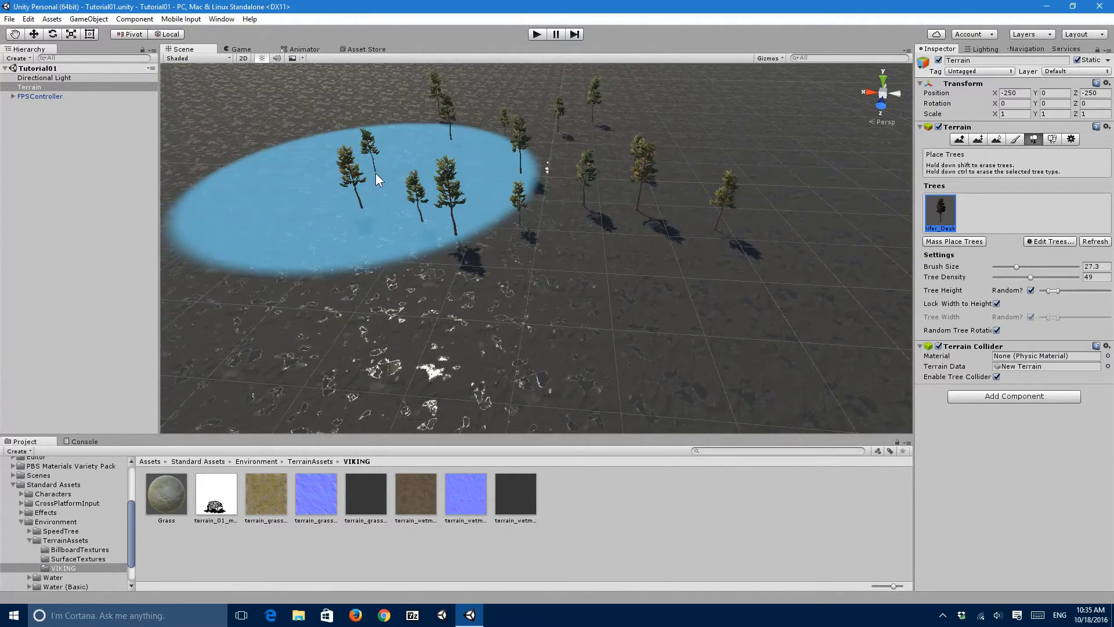
Plant more conifers on the remaining bare ground on the far side of the controller and behind it
scroll(490, 305, "down", 6)
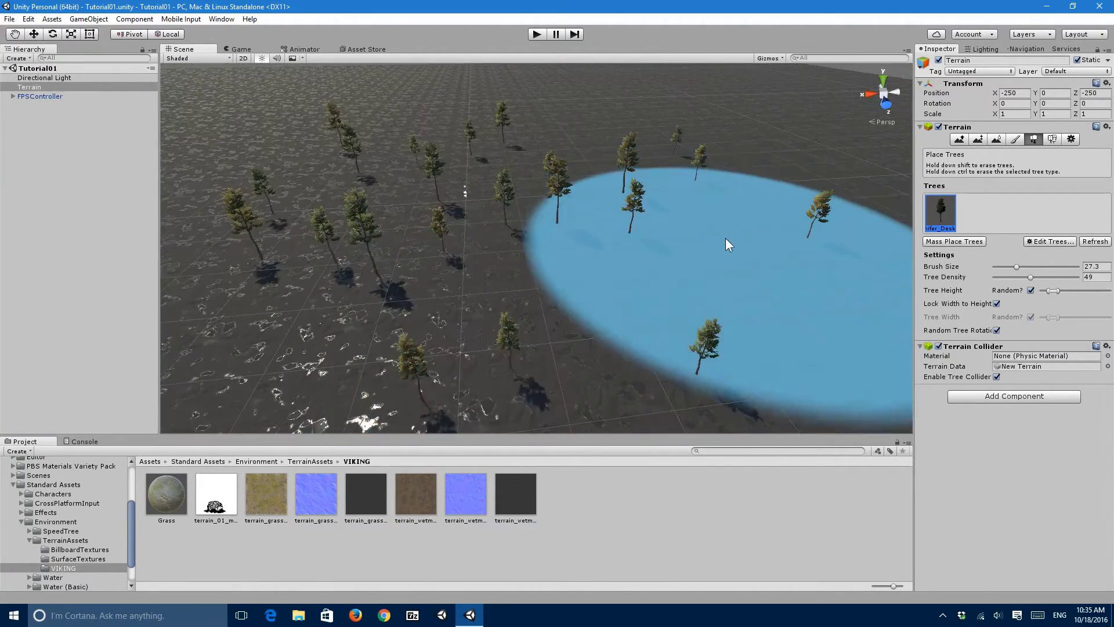
left_click(538, 152)
left_click(410, 128)
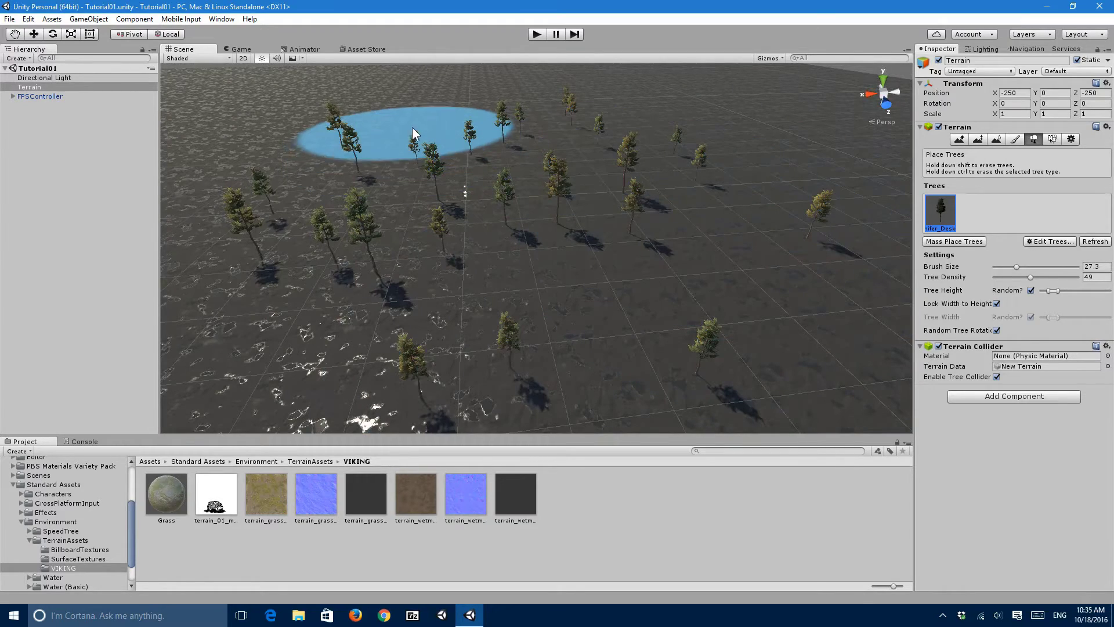
mouse_move(520, 184)
right_mouse_down()
mouse_move(551, 228)
mouse_move(471, 167)
mouse_move(621, 242)
mouse_move(590, 250)
right_mouse_up()
key("w")
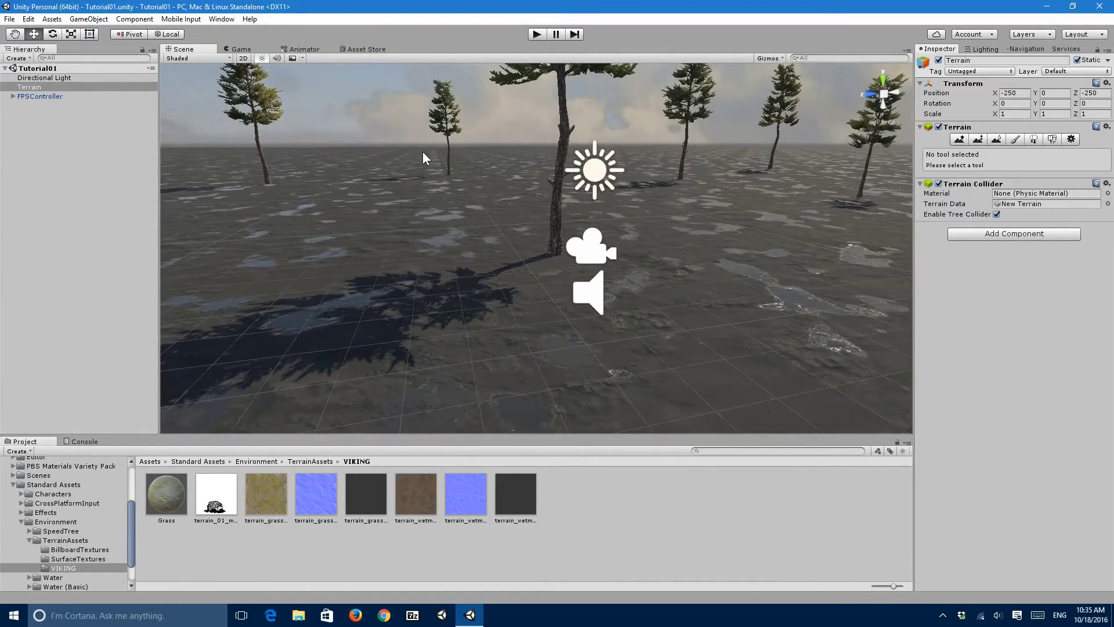
Show the Game view, build the scene's lighting, and return to the Terrain's Inspector
left_click(237, 49)
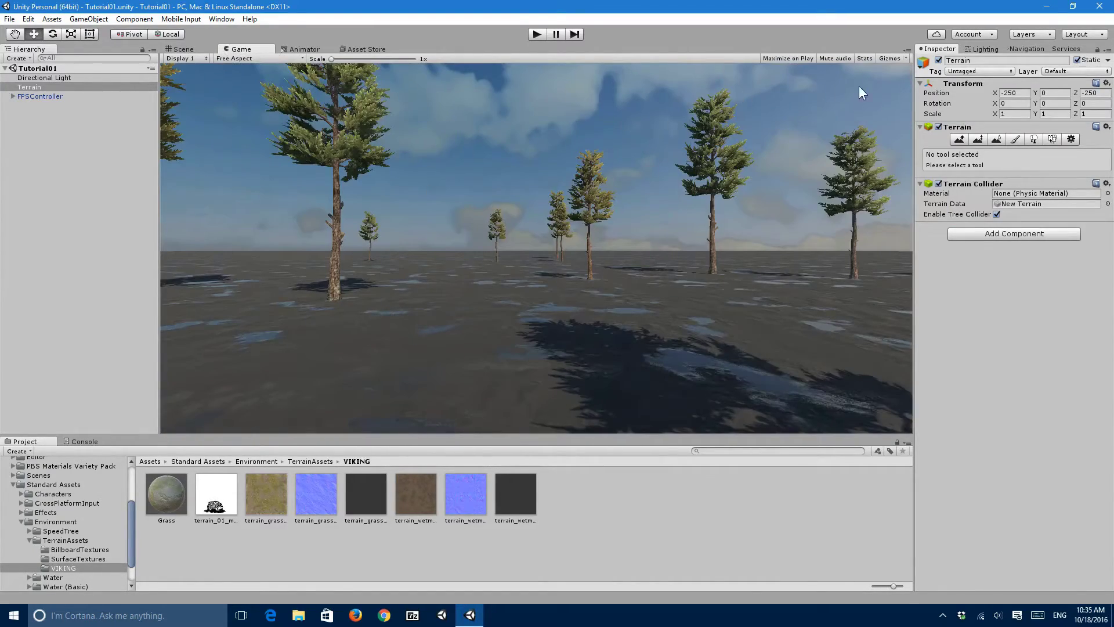
left_click(983, 49)
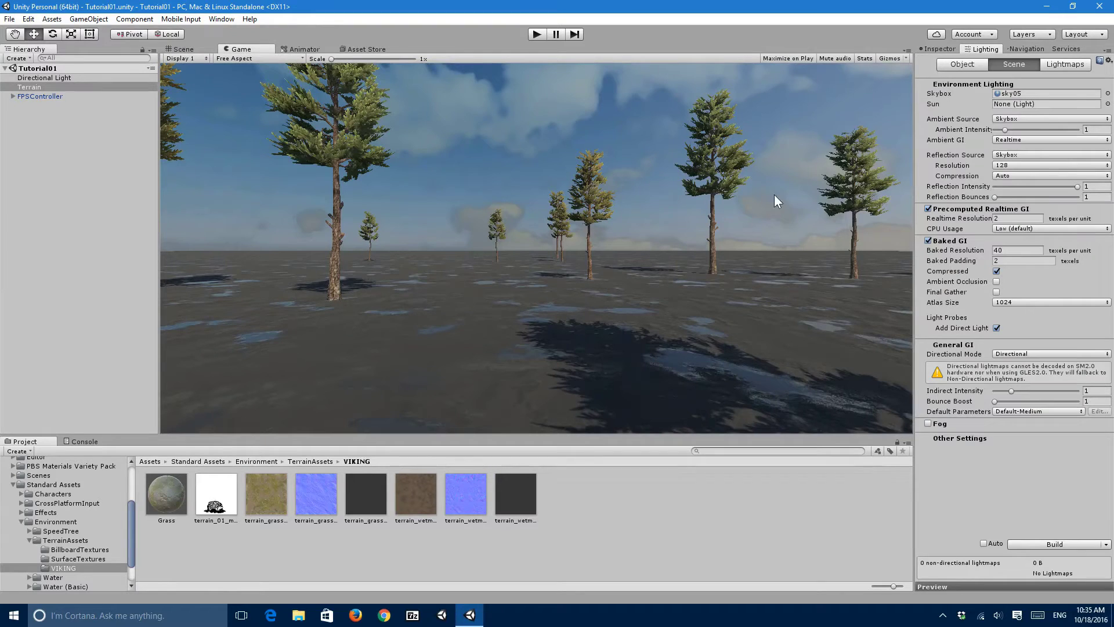
left_click(1053, 546)
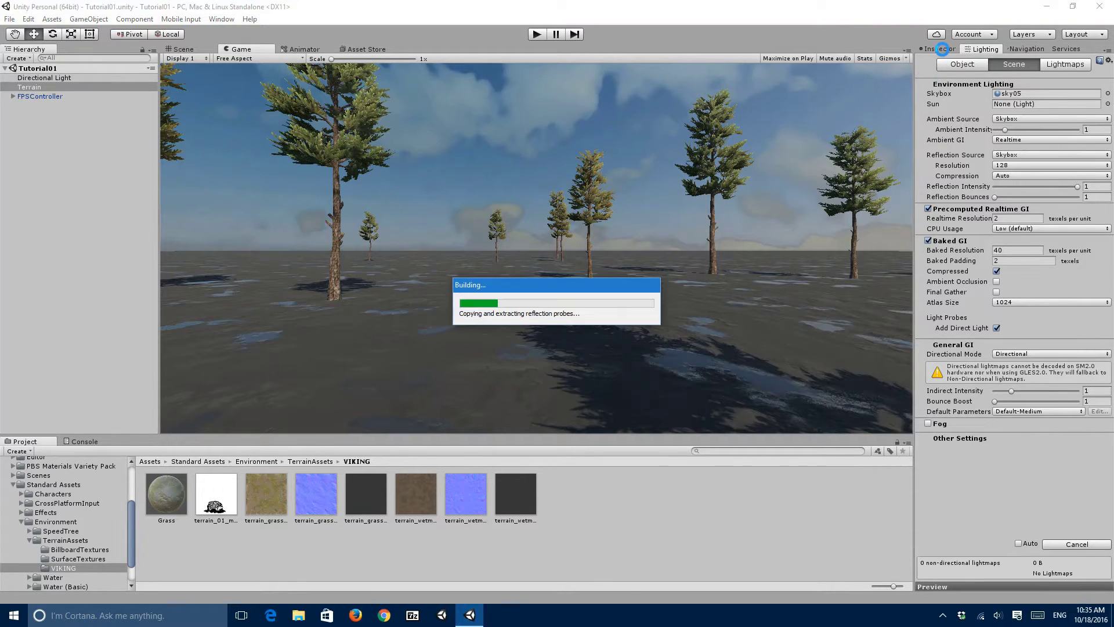
left_click(940, 49)
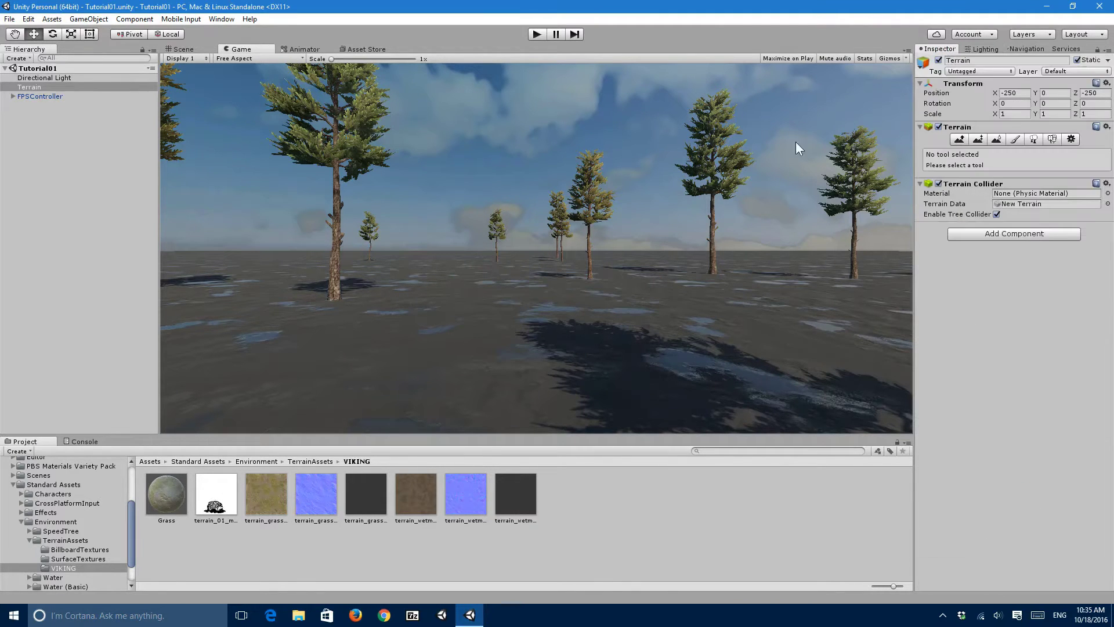
Play-test the scene by walking among the trees and looking at the sun, and stop the game
left_click(536, 34)
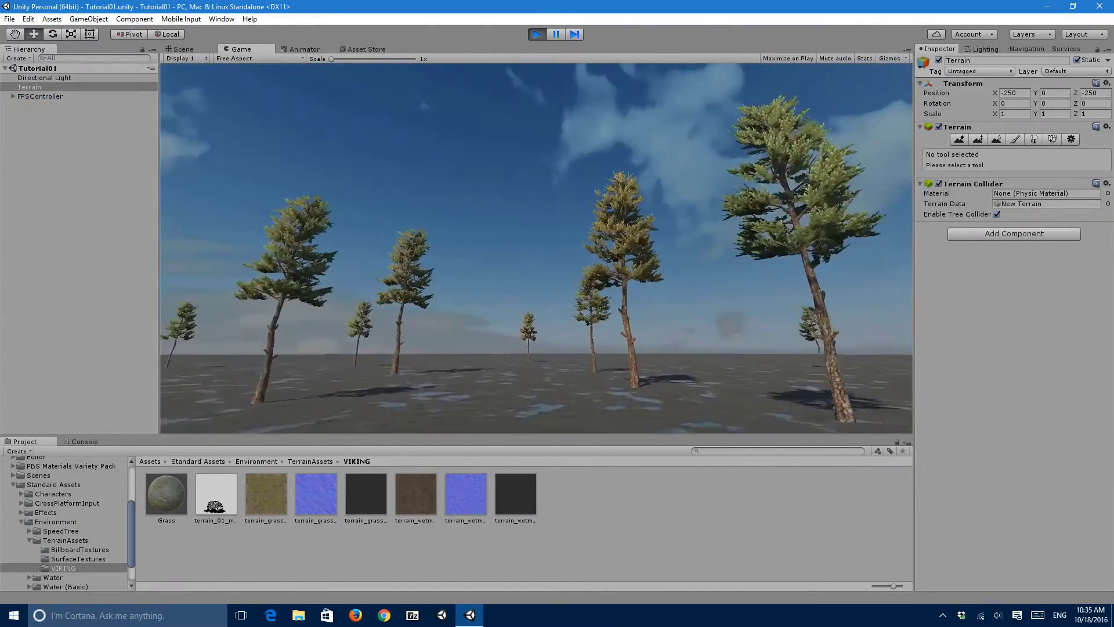
key("w")
key("w")
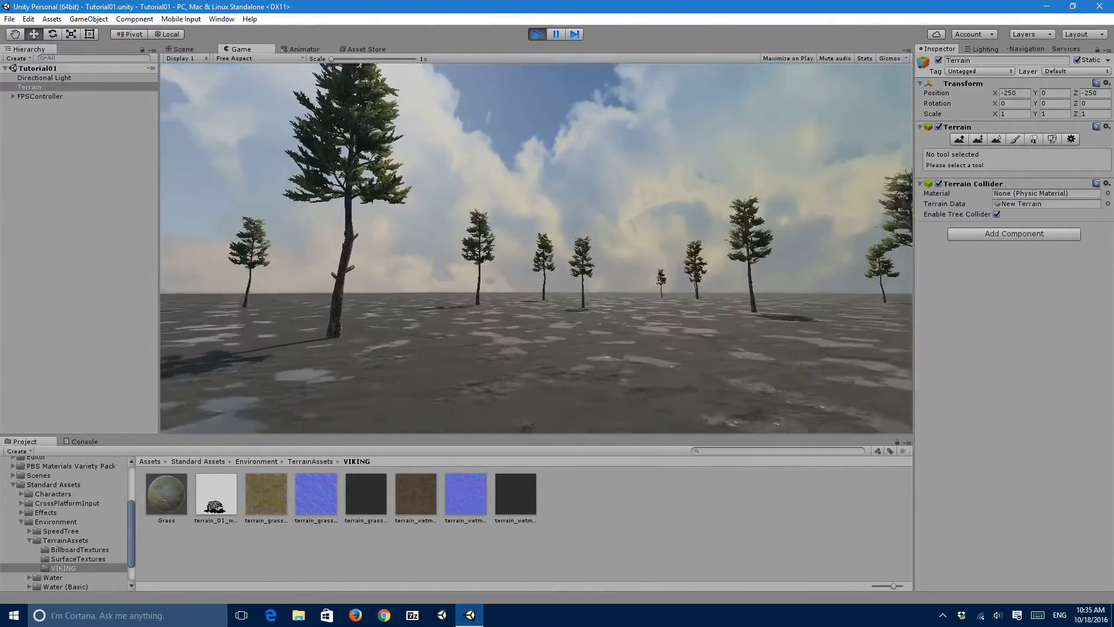
key("w")
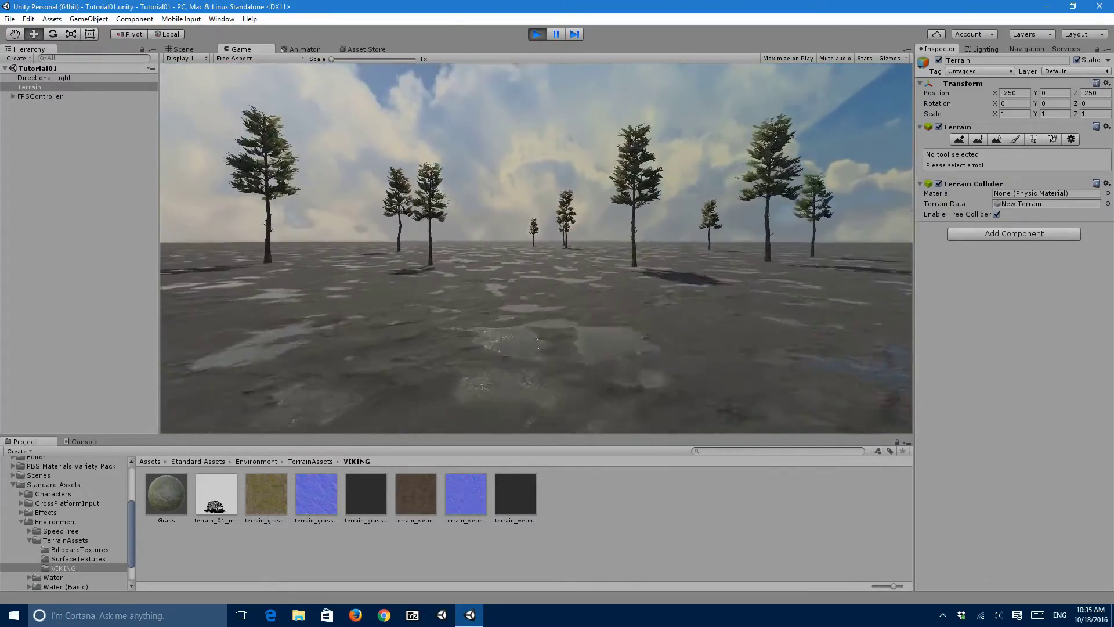
key("w")
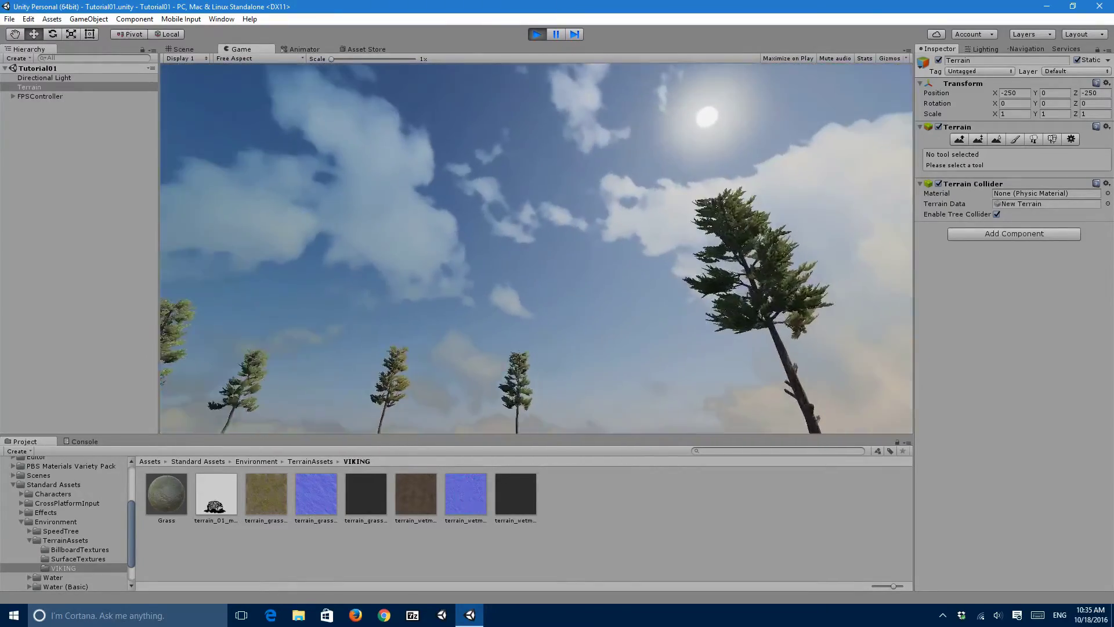
key("w")
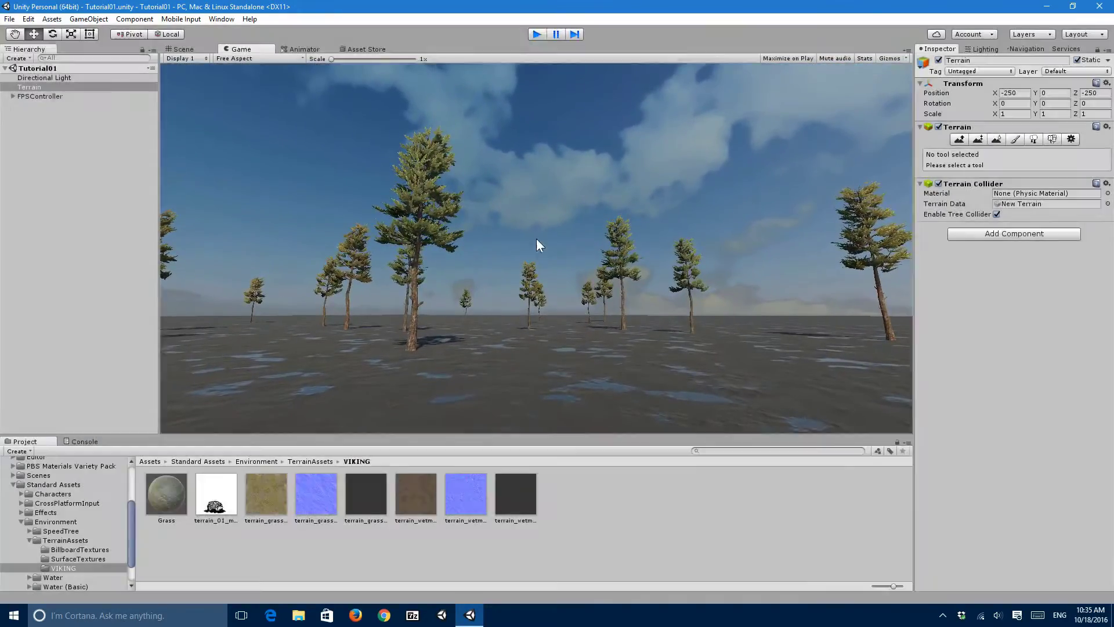
key("ctrl+p")
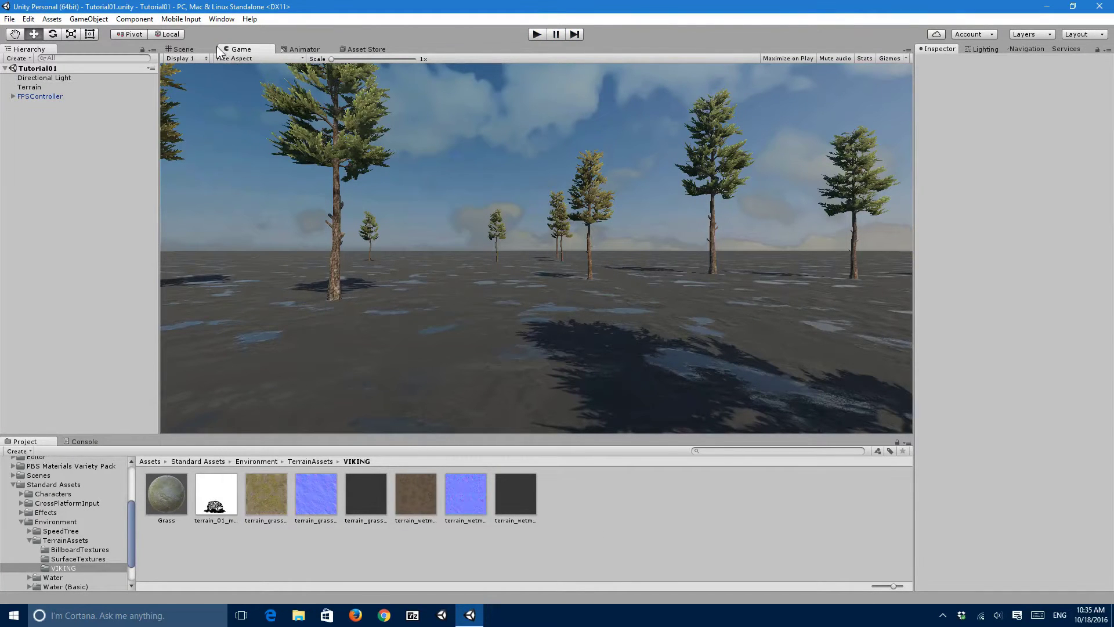
Return to the Scene view, select the Terrain, and activate its Paint Details tool
left_click(193, 50)
right_click_drag(464, 214, 686, 194)
left_click(638, 272)
right_click_drag(638, 272, 622, 322)
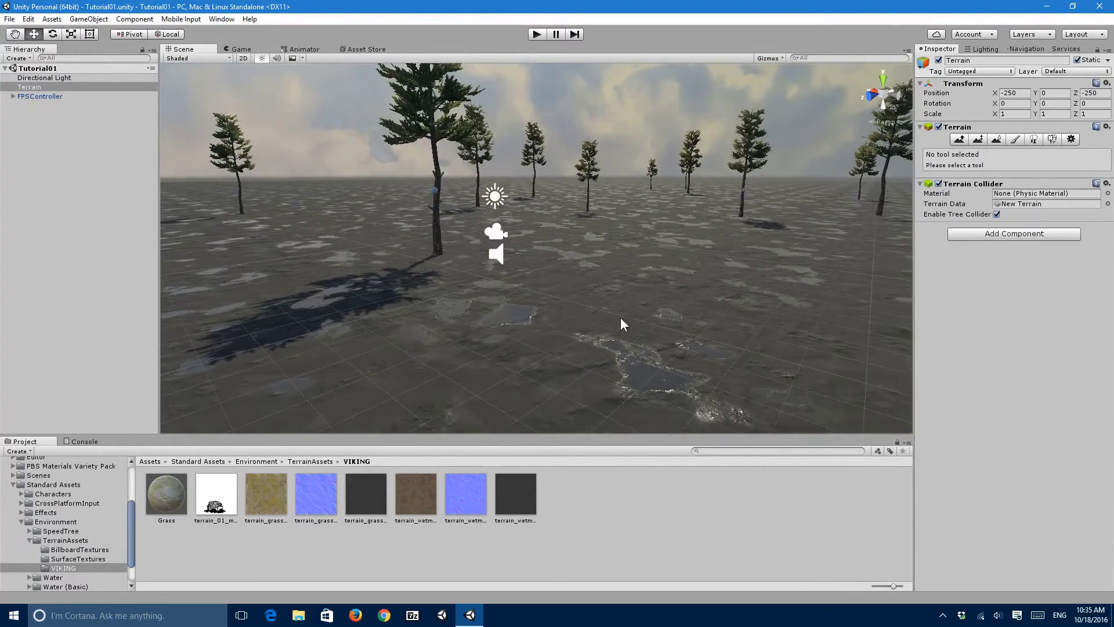
left_click(1052, 139)
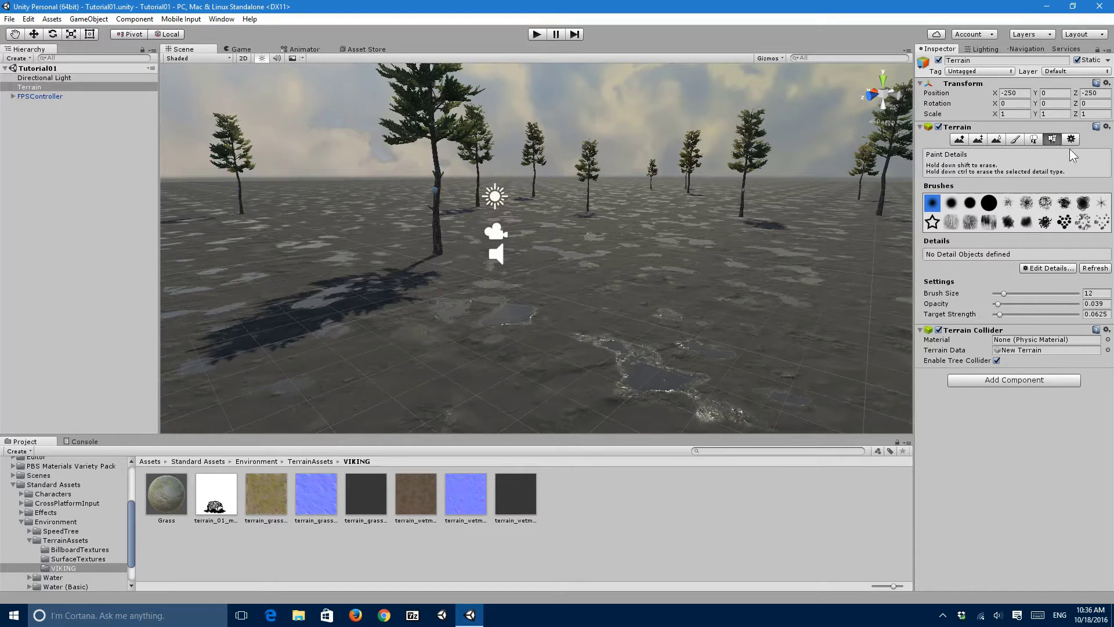
Start a new grass texture detail and assign GrassFrond01AlbedoAlpha as its detail texture
left_click(1045, 268)
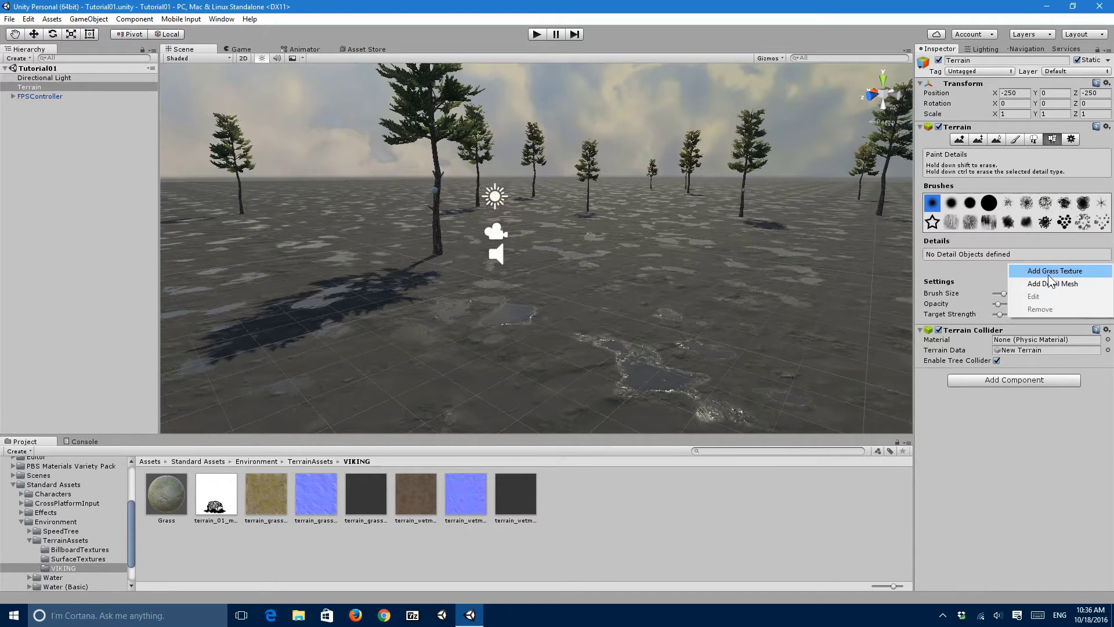
left_click(1048, 275)
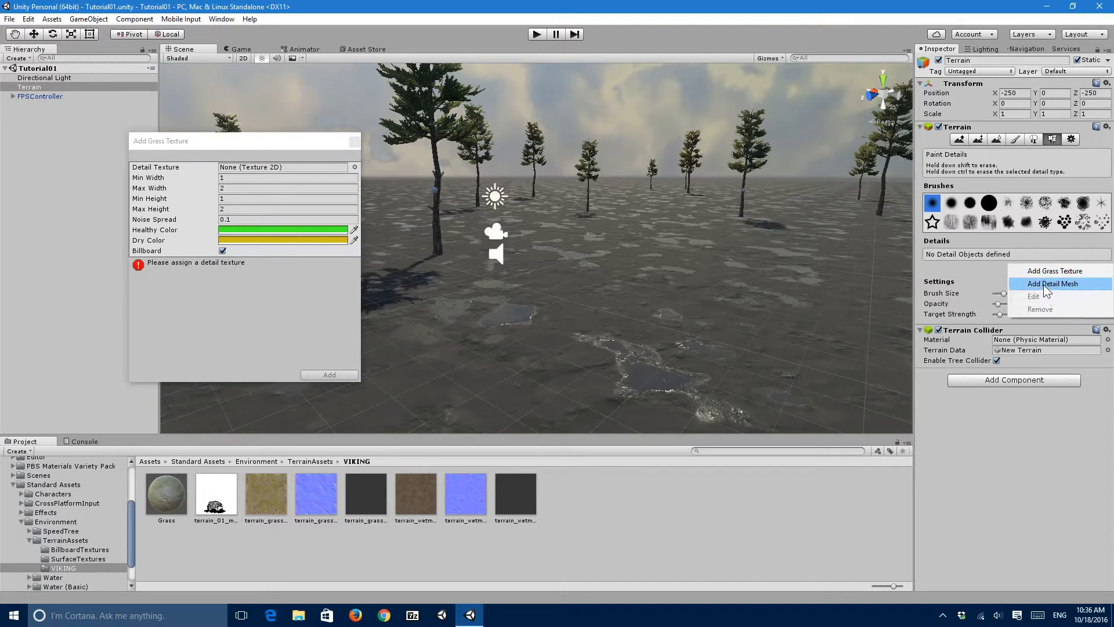
left_click(1029, 462)
left_click(243, 156)
left_click_drag(242, 155, 282, 129)
left_click(214, 145)
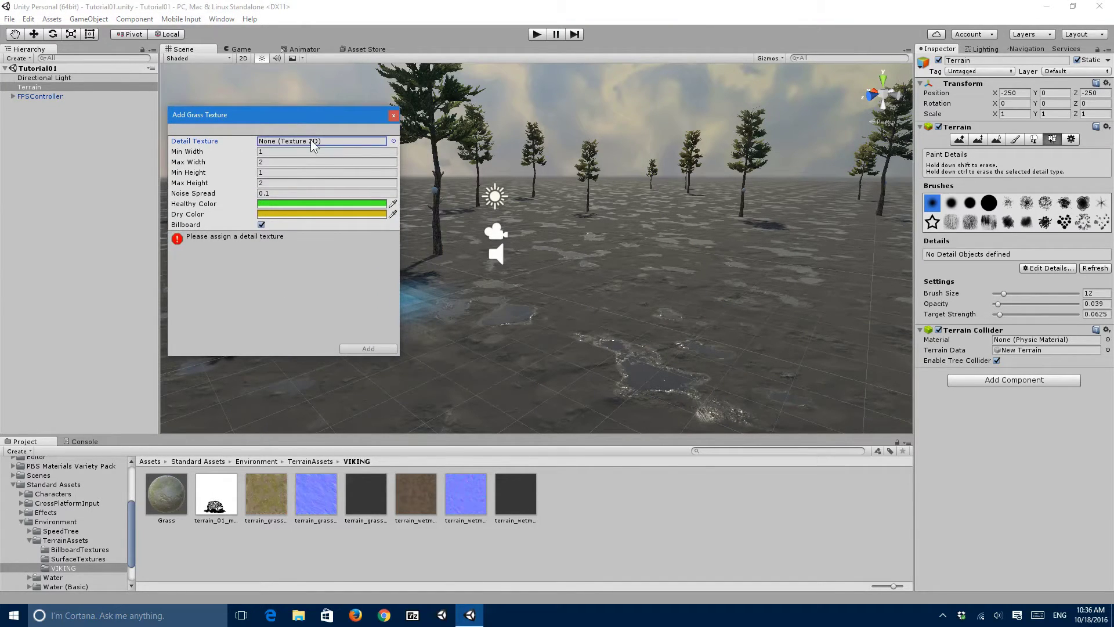
left_click(393, 141)
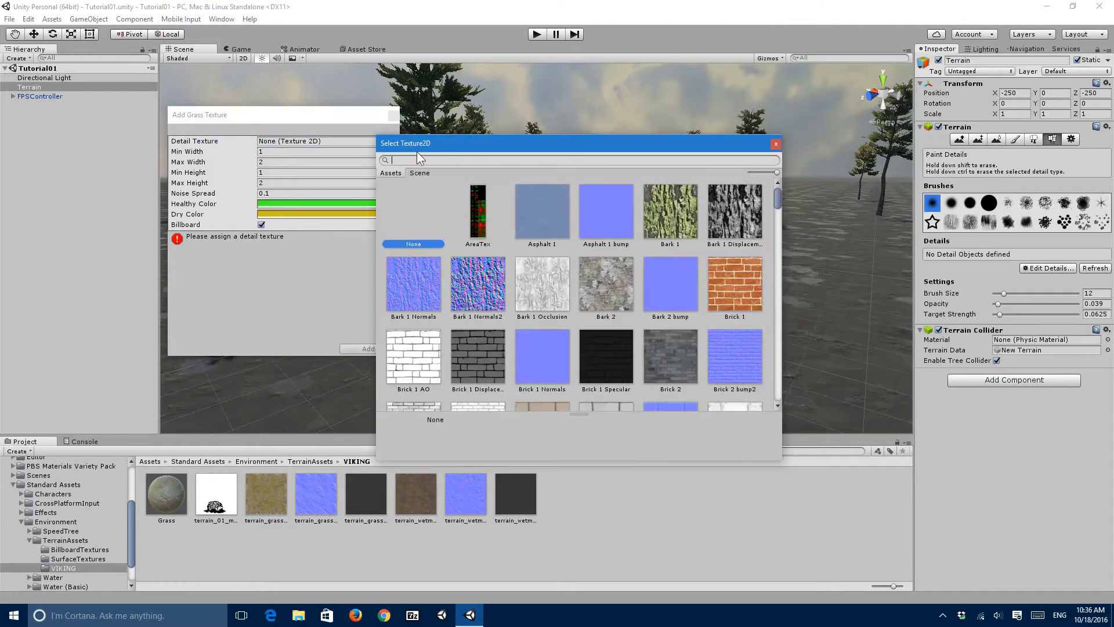
type("grass")
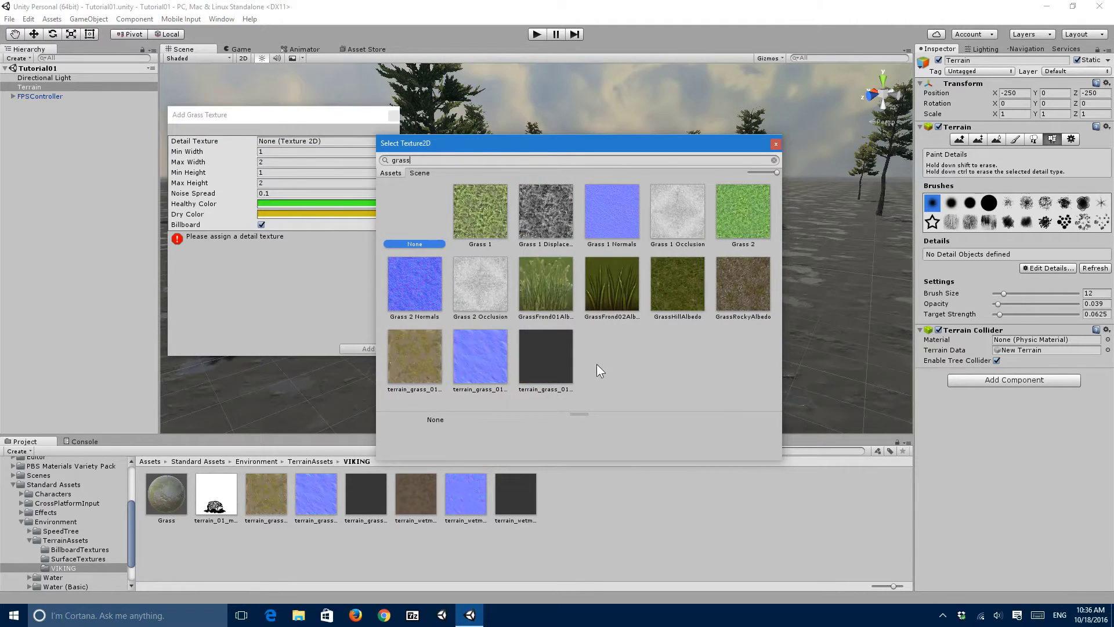
left_click(545, 291)
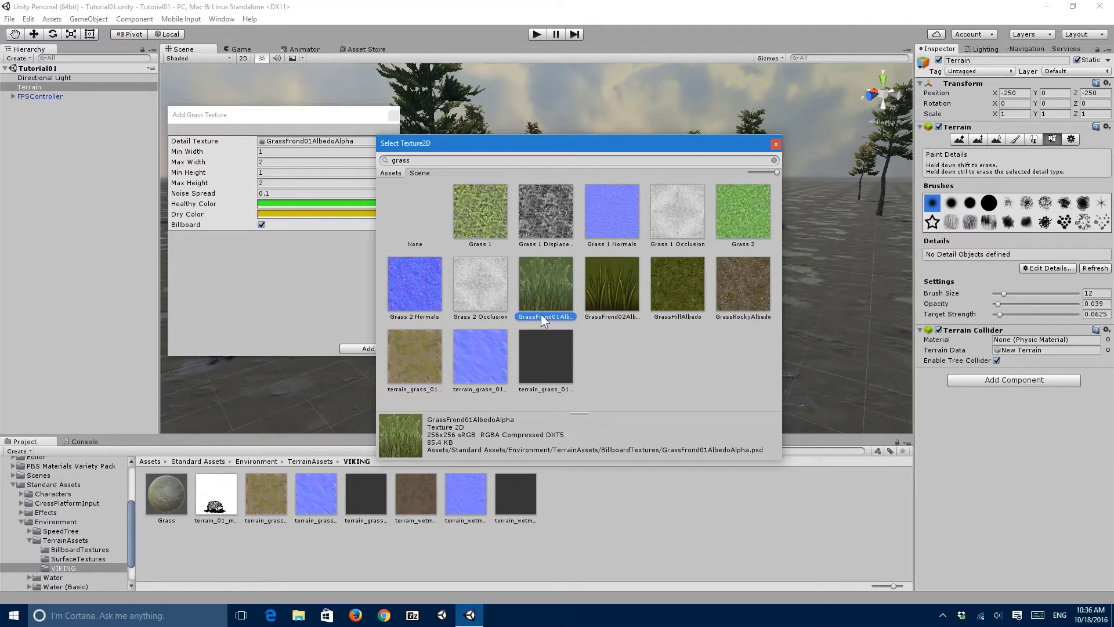
double_click(552, 286)
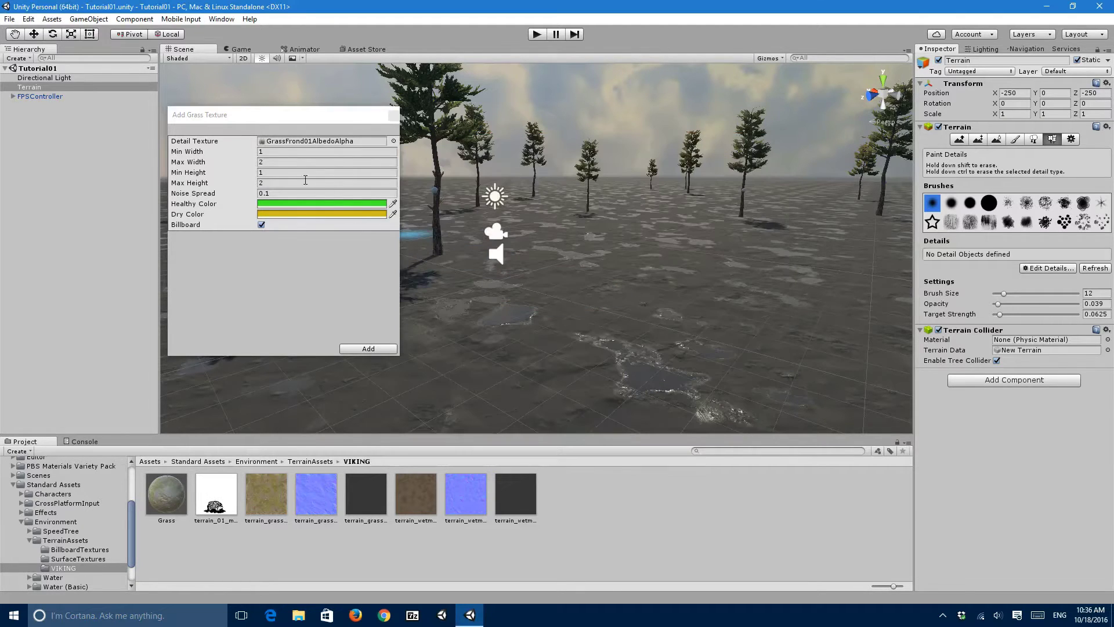
Set the grass's minimum width and height to 0.5 and its maximum width and height to 1
left_click(265, 153)
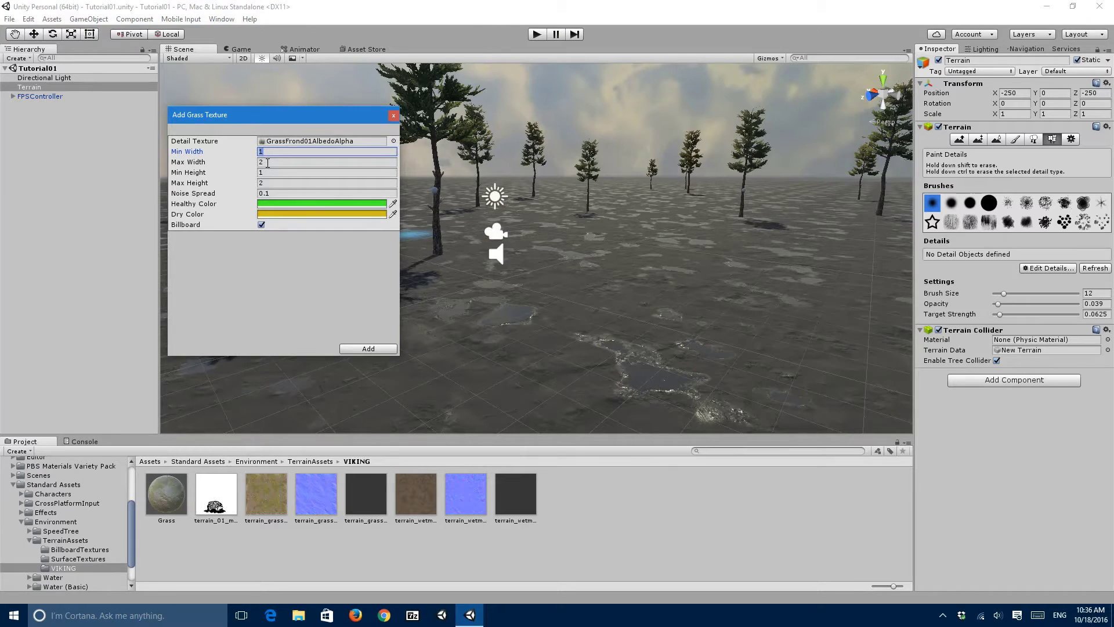
type("0.5")
left_click(269, 162)
type("1")
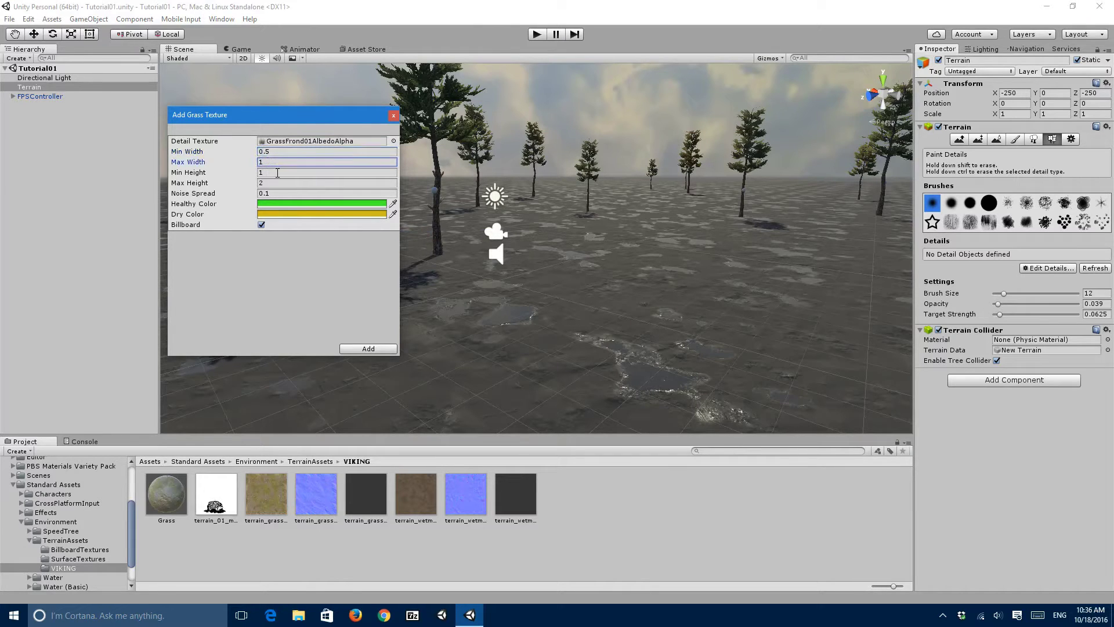
left_click(277, 172)
left_click(272, 181)
type("1")
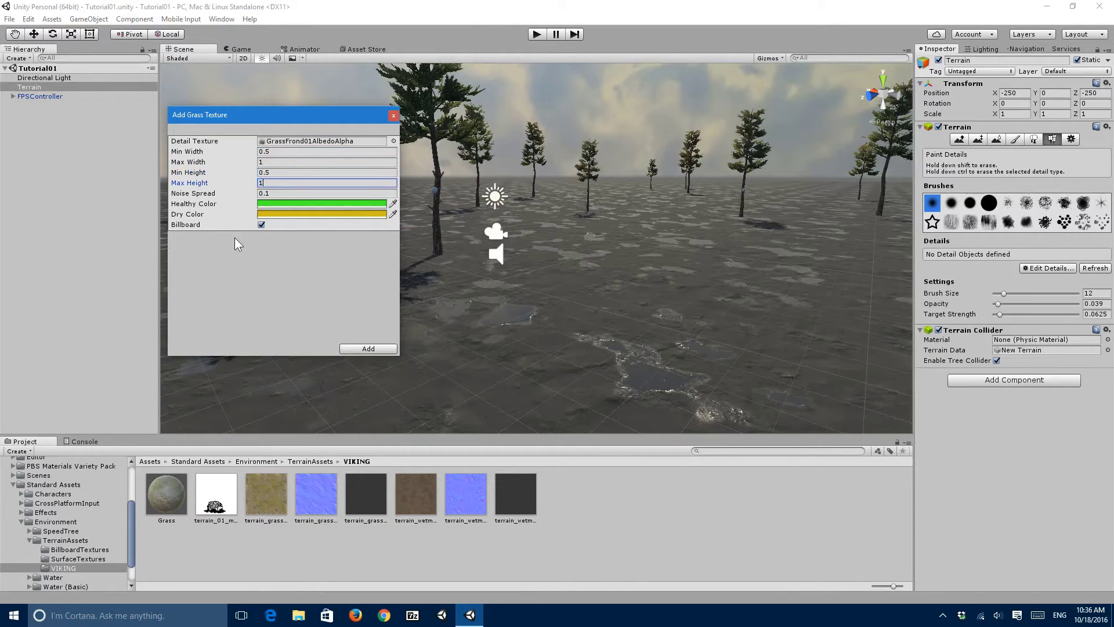
Set the grass's healthy and dry colors to white, turn off Billboard, and add the detail to the terrain
left_click(274, 203)
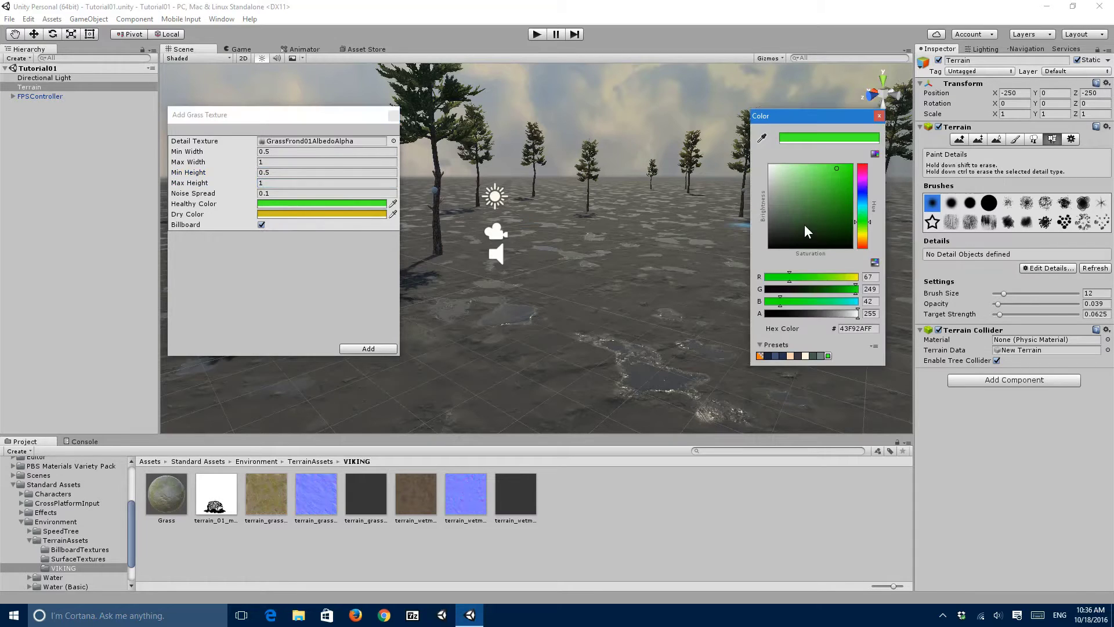
left_click_drag(805, 225, 767, 163)
left_click(314, 213)
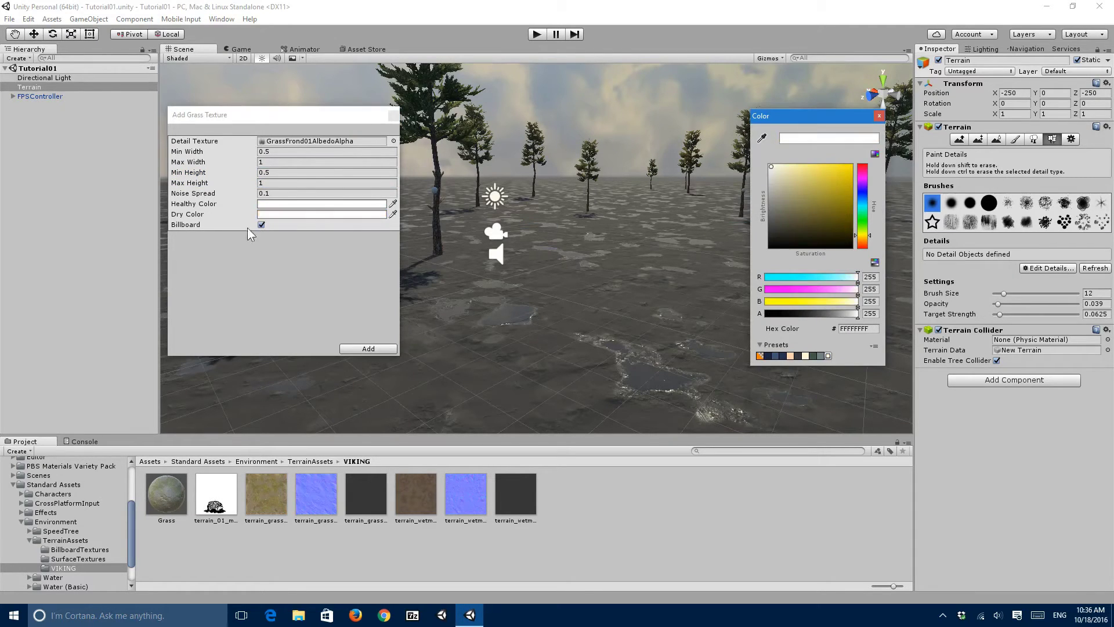
left_click(262, 237)
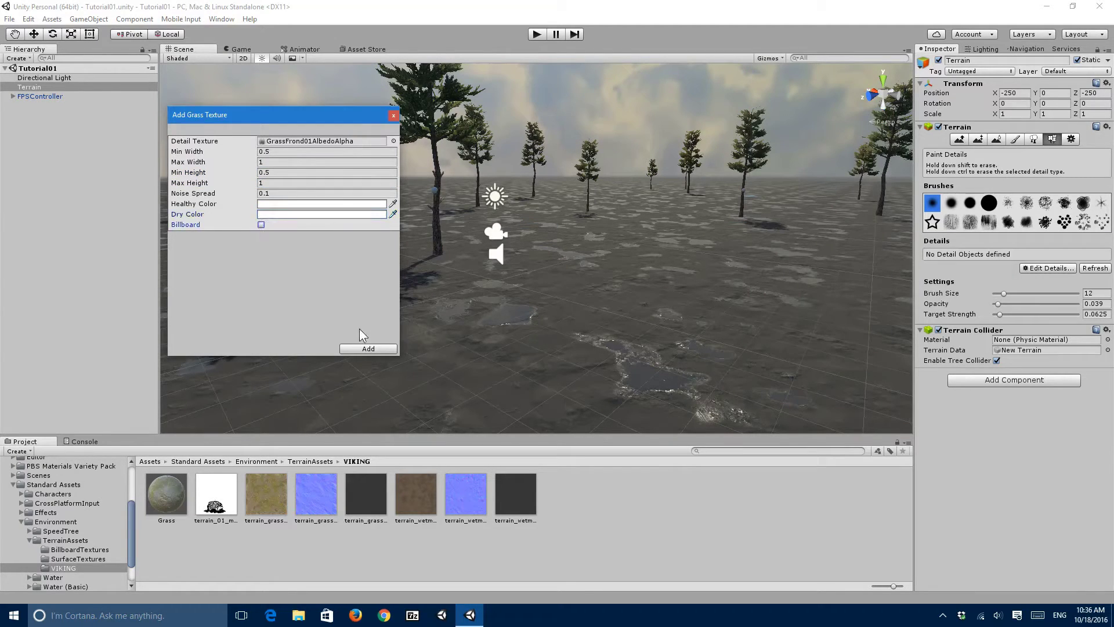
left_click(365, 348)
Set the detail brush size to 54 and undo a trial grass stroke painted across the open ground
left_click_drag(1016, 322, 1038, 322)
left_click(597, 275)
mouse_move(600, 281)
left_mouse_down()
mouse_move(534, 343)
mouse_move(527, 392)
mouse_move(888, 400)
left_mouse_up()
key("ctrl+z")
key("ctrl+z")
key("ctrl+z")
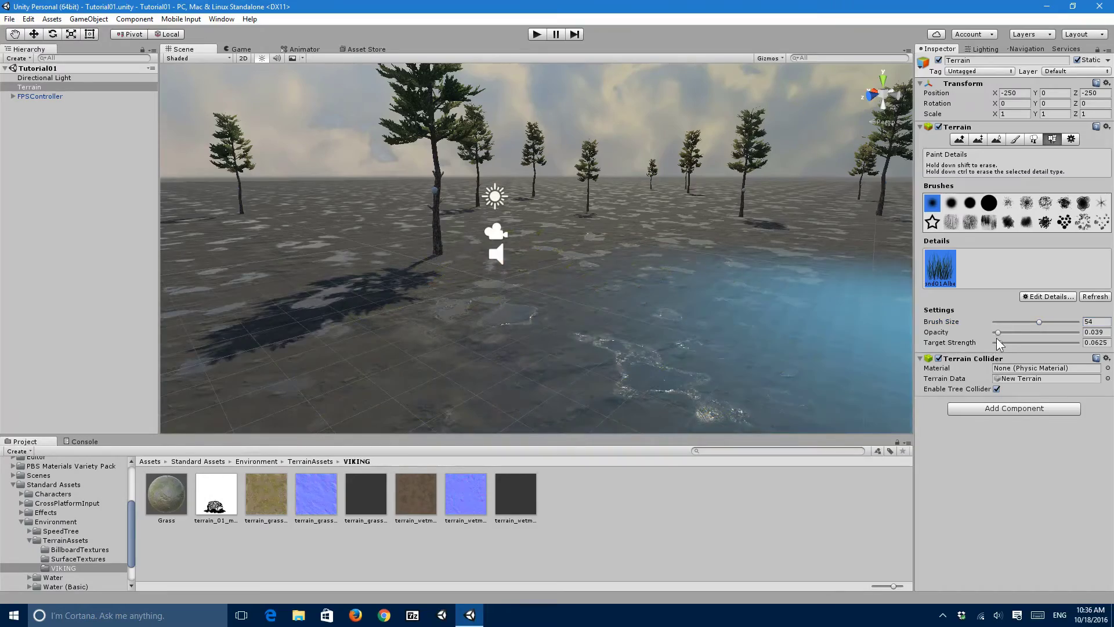
Set the detail brush opacity to about 0.102 and target strength to 0.25, and paint grass over the ground around the trees
left_click_drag(998, 335, 1014, 342)
left_click(587, 298)
mouse_move(586, 298)
left_mouse_down("alt")
mouse_move(626, 327)
mouse_move(600, 180)
mouse_move(639, 137)
mouse_move(333, 157)
mouse_move(258, 256)
mouse_move(342, 330)
left_mouse_up("alt")
right_click_drag(342, 330, 414, 351)
right_click_drag(523, 427, 624, 413)
mouse_move(638, 400)
left_mouse_down()
mouse_move(672, 380)
mouse_move(610, 217)
mouse_move(416, 172)
left_mouse_up()
right_click_drag(416, 172, 244, 177)
mouse_move(586, 191)
left_mouse_down()
mouse_move(626, 182)
mouse_move(397, 167)
mouse_move(537, 180)
left_mouse_up()
right_click_drag(537, 179, 527, 249)
left_click_drag(526, 248, 503, 306)
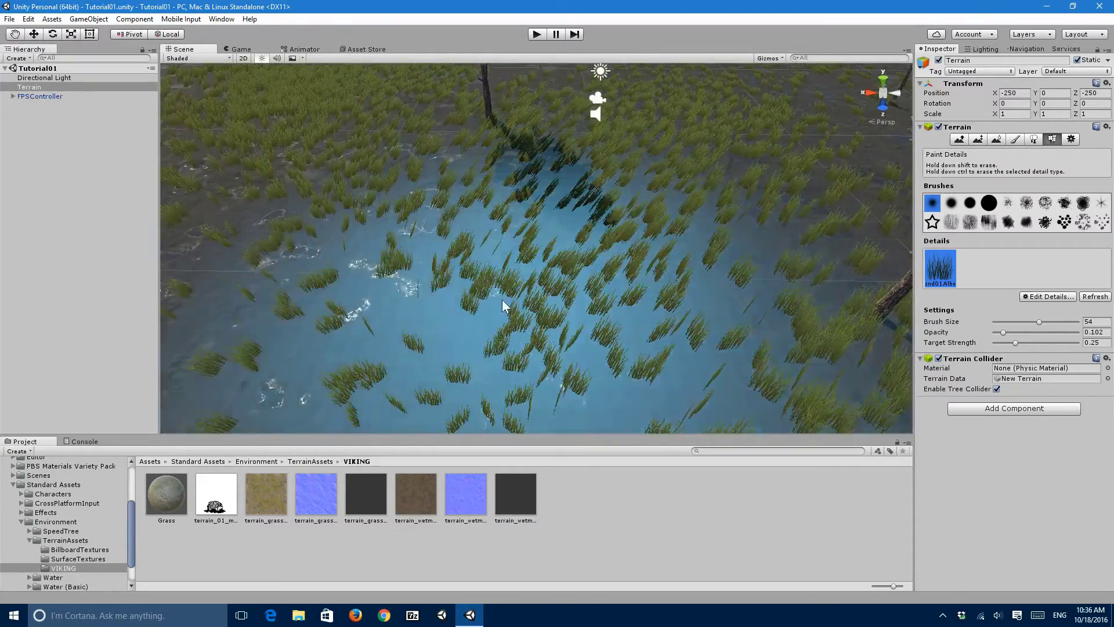
key("w")
mouse_move(644, 310)
right_mouse_down()
mouse_move(541, 281)
mouse_move(712, 239)
mouse_move(688, 216)
mouse_move(499, 199)
mouse_move(501, 182)
mouse_move(331, 186)
mouse_move(647, 240)
mouse_move(671, 316)
mouse_move(597, 216)
mouse_move(360, 193)
mouse_move(308, 368)
mouse_move(469, 222)
mouse_move(639, 170)
mouse_move(711, 178)
mouse_move(580, 166)
right_mouse_up()
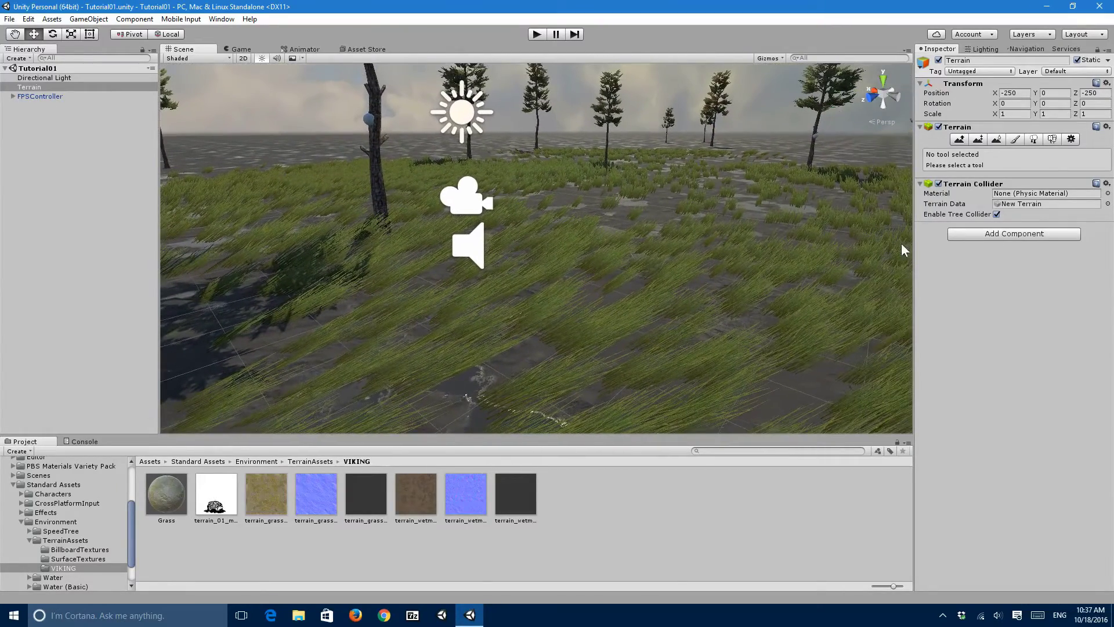
In the terrain settings, set the grass wind size to about 0.375 and bending to about 0.203
left_click(1070, 139)
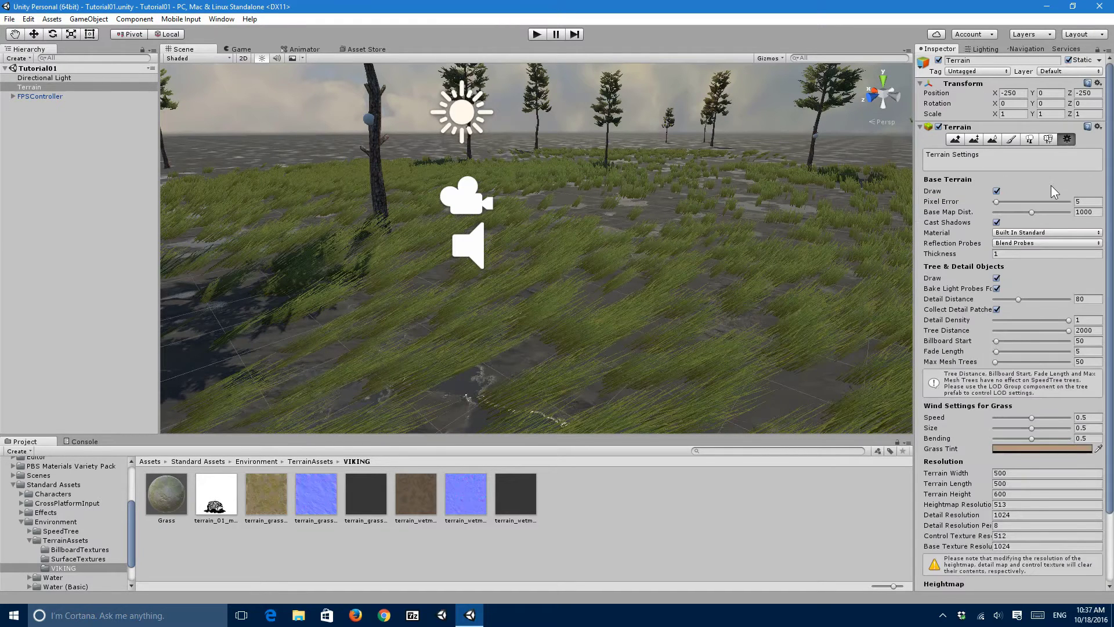
scroll(1050, 186, "down", 5)
scroll(977, 249, "up", 5)
scroll(954, 340, "down", 2)
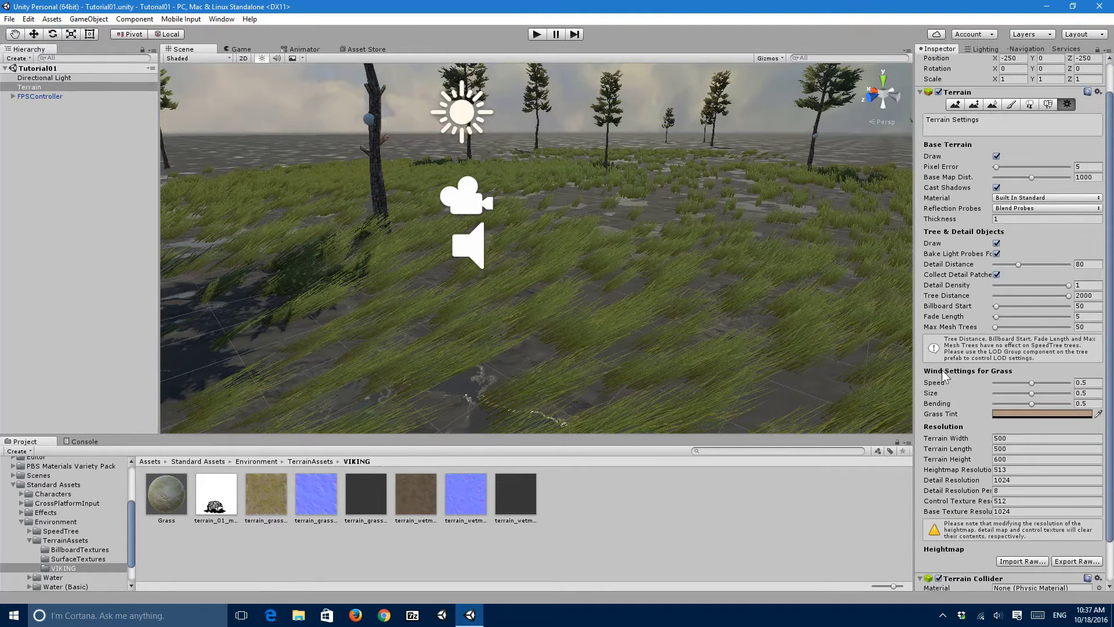
scroll(979, 371, "down", 2)
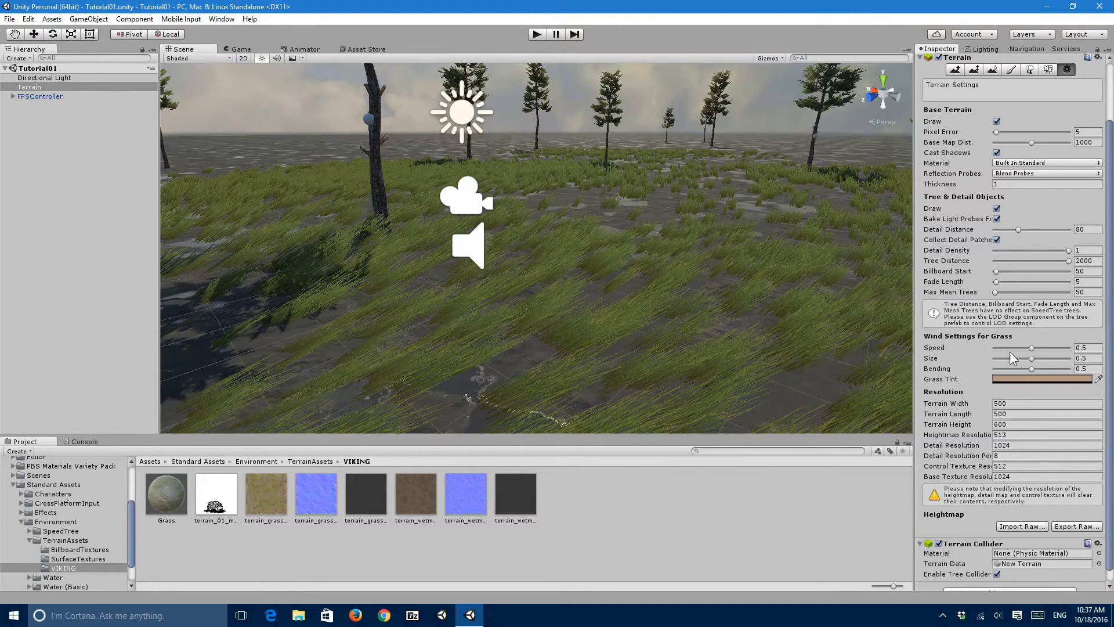
mouse_move(1034, 371)
left_mouse_down()
mouse_move(990, 371)
mouse_move(1008, 374)
mouse_move(1030, 349)
mouse_move(1011, 360)
mouse_move(1021, 364)
left_mouse_up()
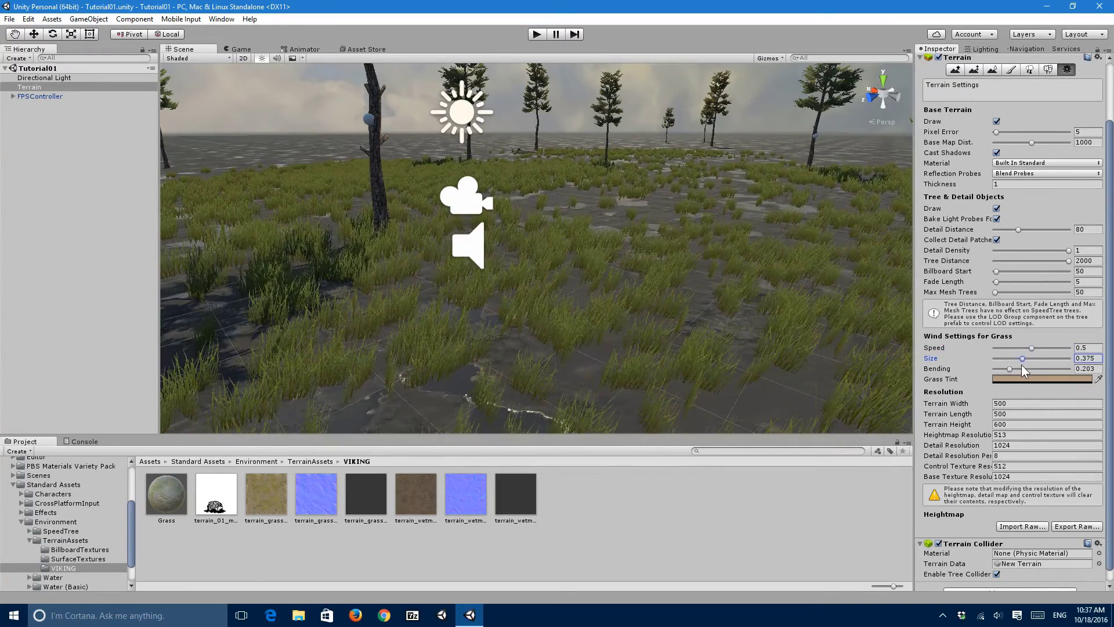
right_click_drag(745, 316, 748, 323)
scroll(801, 356, "down", 3)
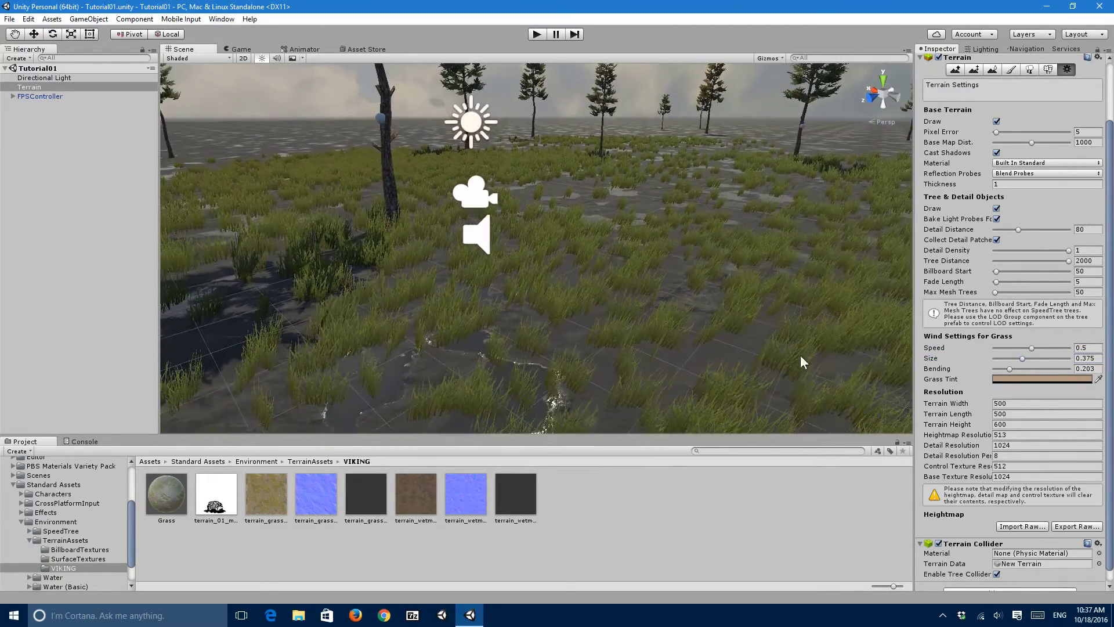
Save the current grass tint as a color preset, try a white tint, and check the grass in the Game view
right_click_drag(802, 362, 680, 323)
left_click(997, 379)
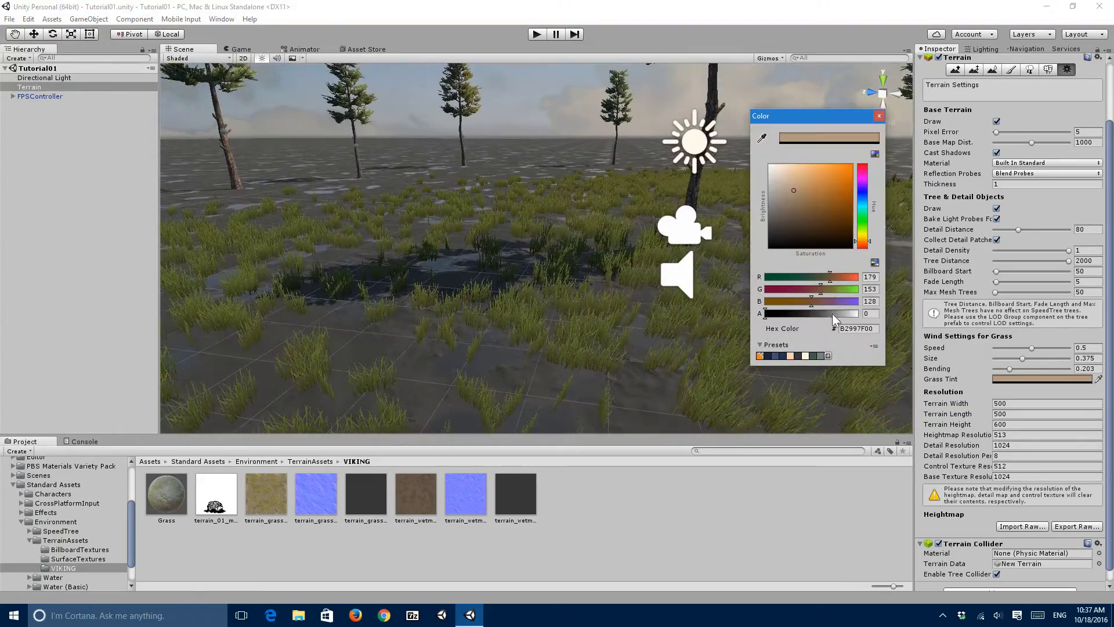
left_click(828, 355)
left_click_drag(800, 197, 766, 169)
right_click_drag(695, 194, 760, 172)
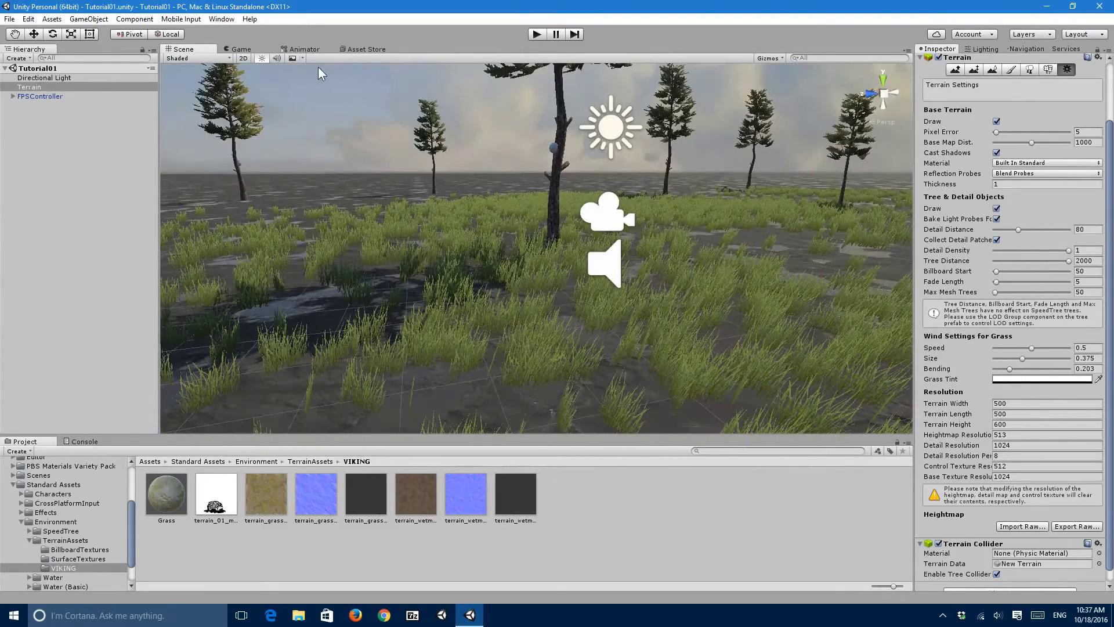
left_click(241, 49)
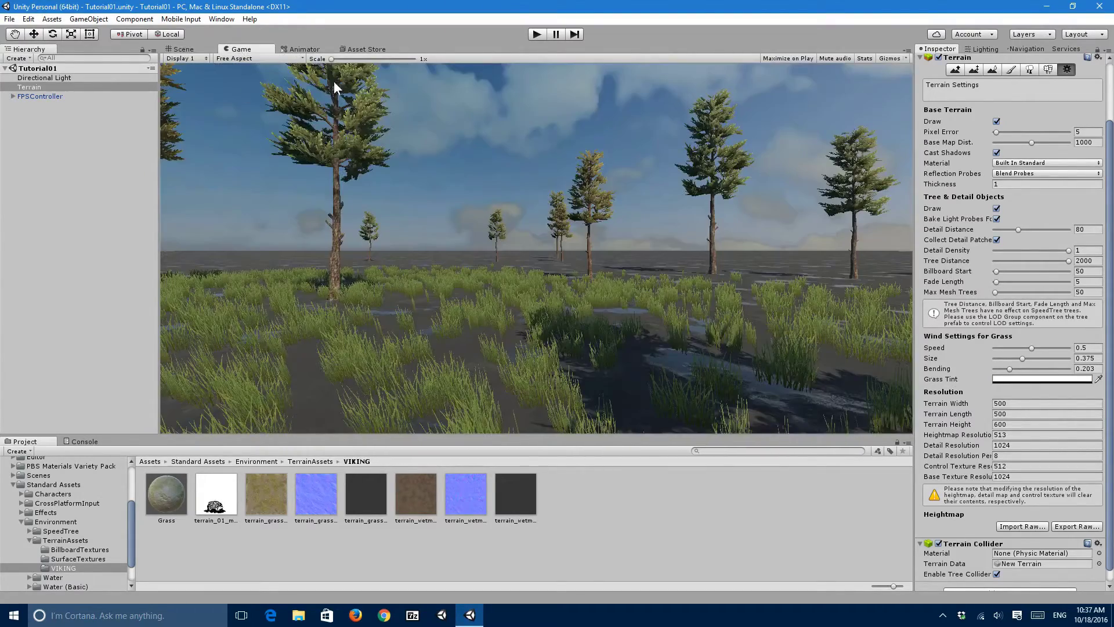
left_click(183, 50)
mouse_move(735, 311)
right_mouse_down()
mouse_move(748, 317)
mouse_move(711, 300)
mouse_move(726, 302)
right_mouse_up()
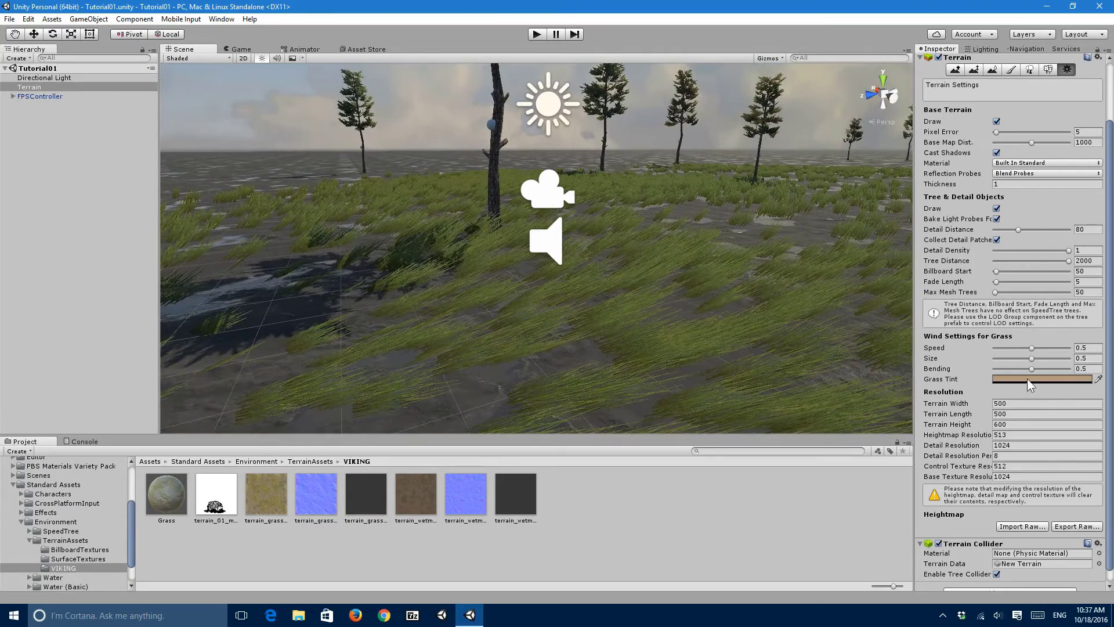
Return the grass tint to the saved tan preset and close the color picker
left_click(1028, 377)
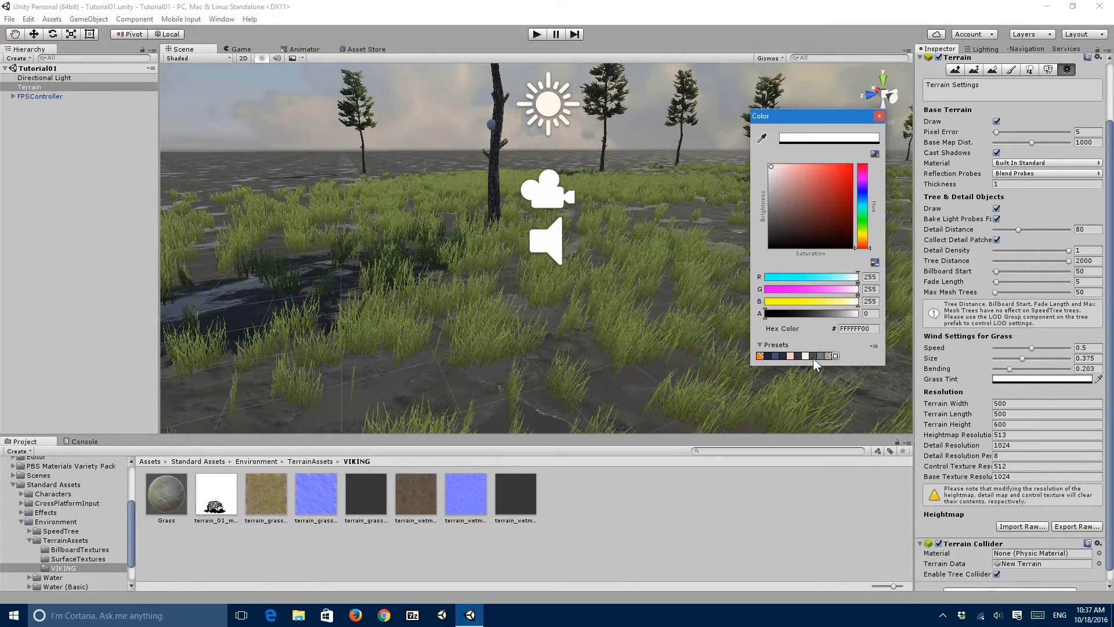
left_click(828, 355)
left_click(879, 116)
right_click_drag(608, 93, 590, 109)
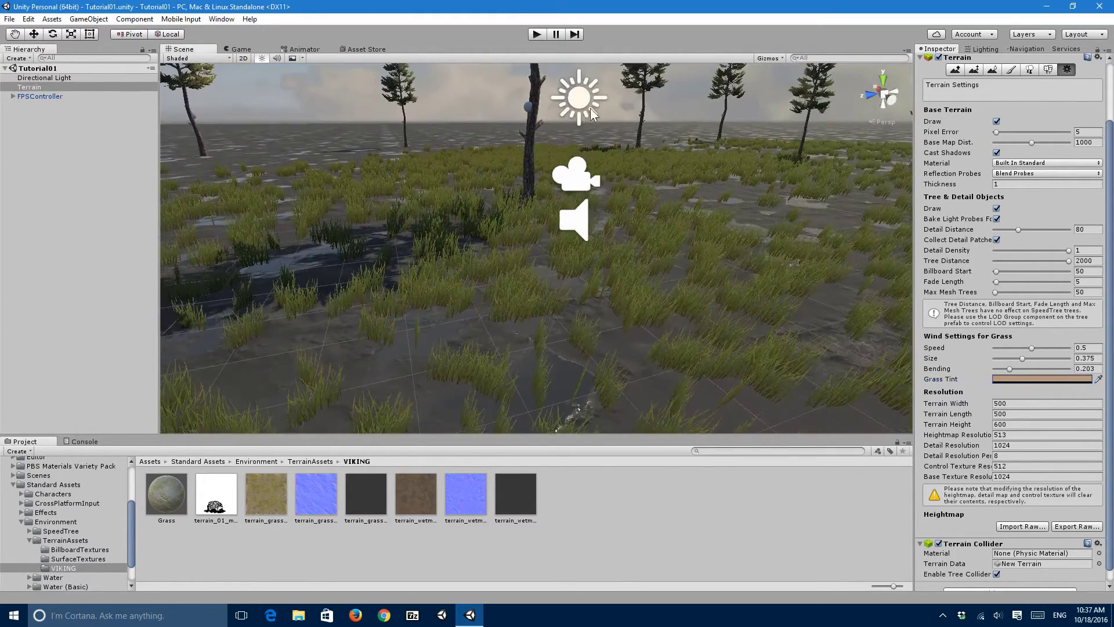
Play-test the scene, stop it, deselect the terrain, and compare the Game view with the Scene view
left_click(537, 34)
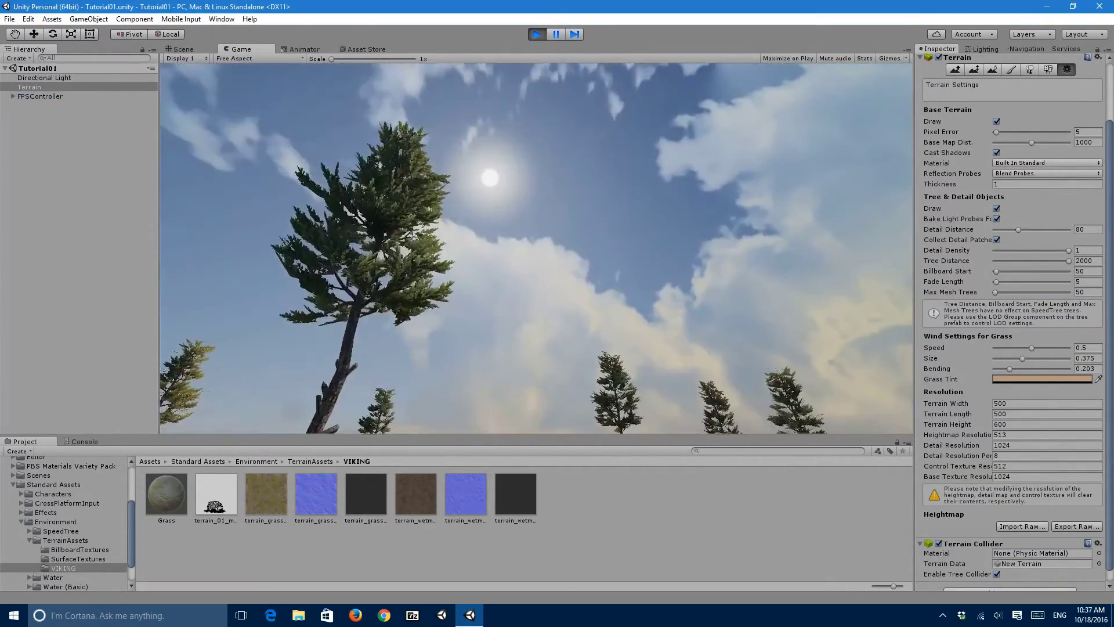
key("ctrl+p")
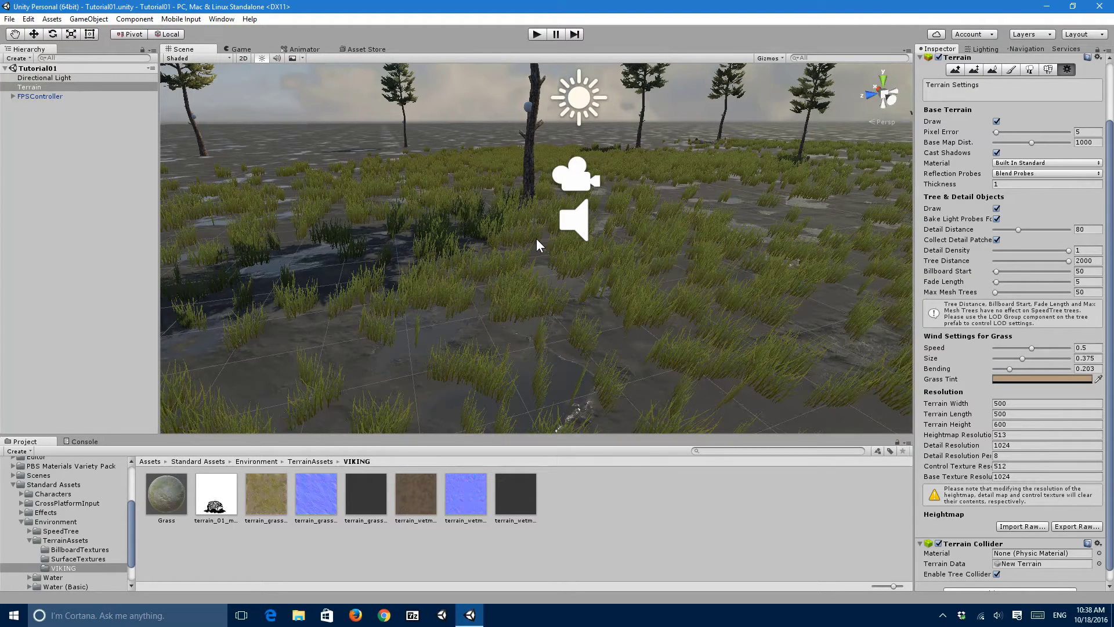
left_click(682, 492)
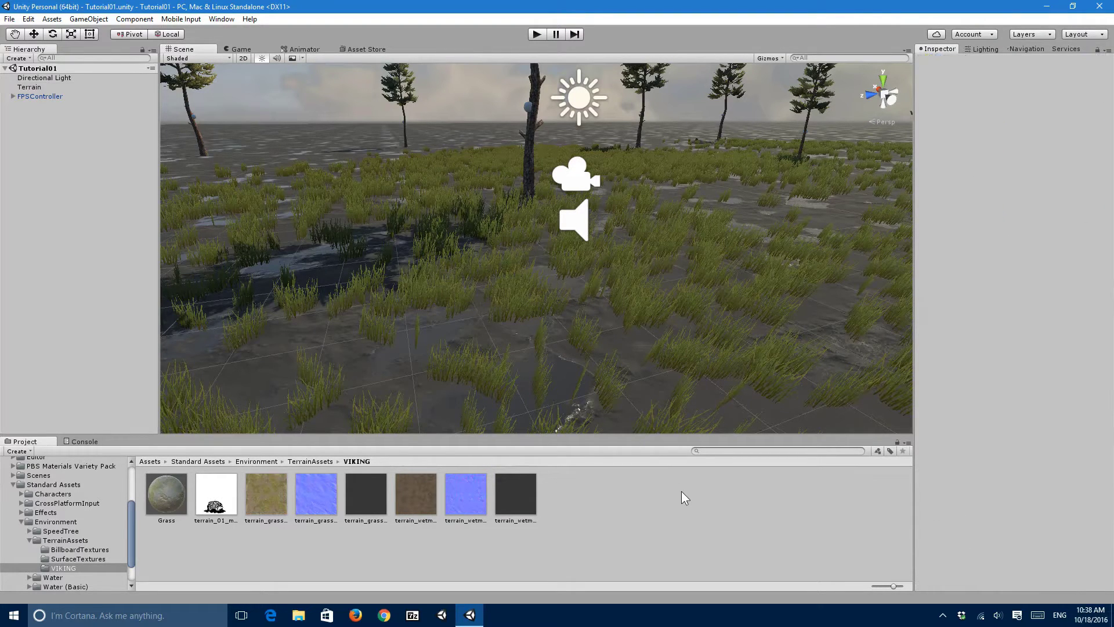
right_click_drag(499, 287, 507, 289)
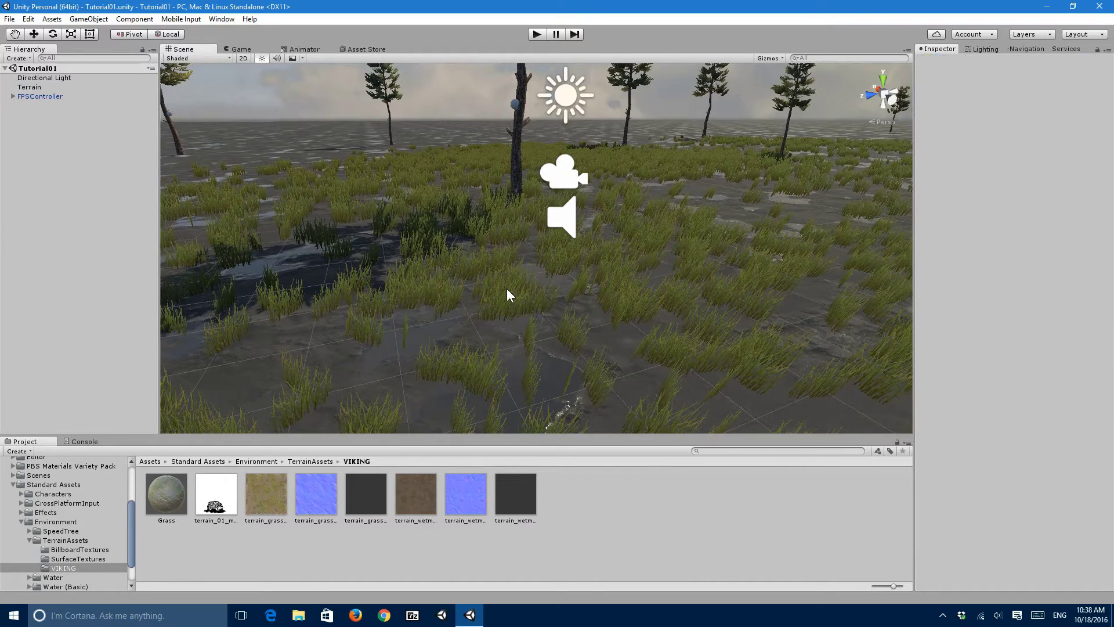
left_click(241, 50)
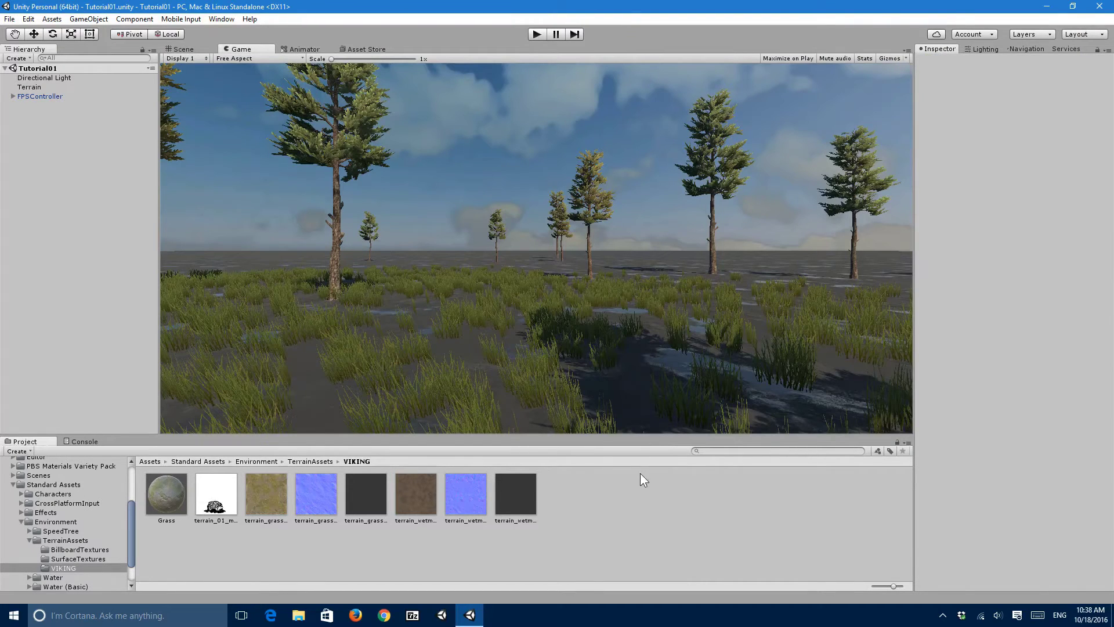
left_click(206, 50)
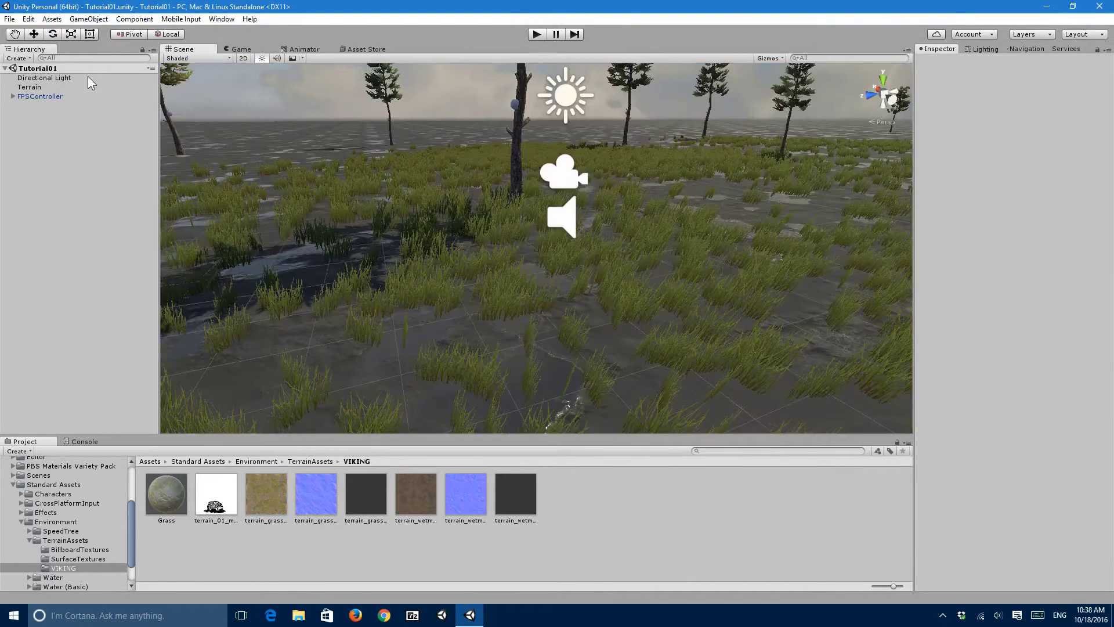
Select the Directional Light, switch the handles to global orientation, and move the light to about Y 7.91 and Z 4.11
left_click(90, 78)
right_click_drag(519, 196, 415, 92)
right_click_drag(579, 258, 540, 204)
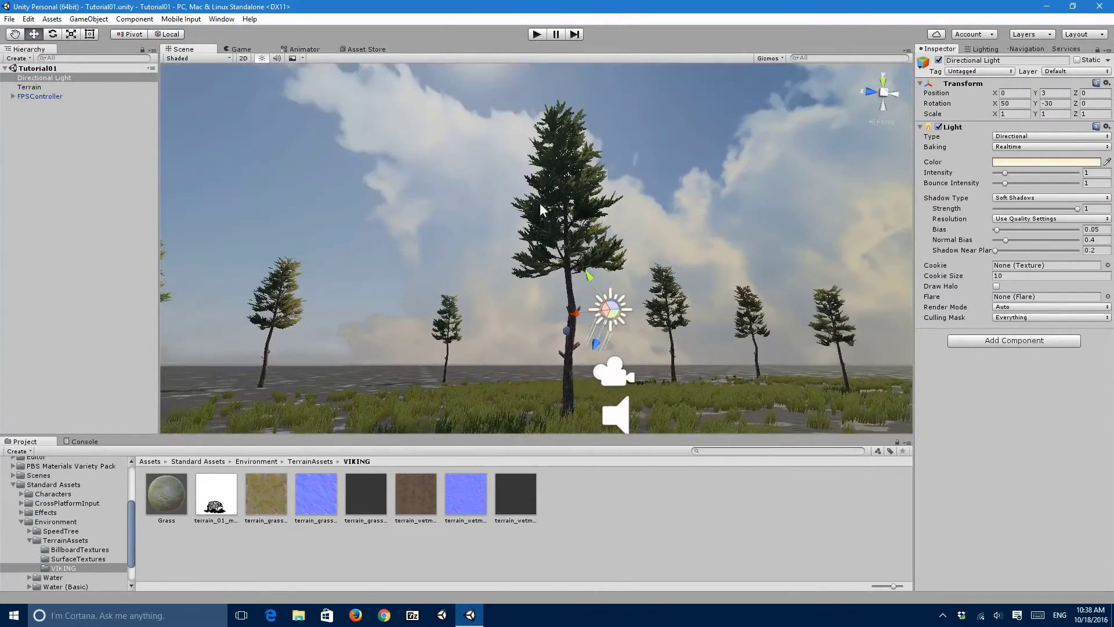
left_click(167, 34)
left_click_drag(577, 309, 371, 299)
right_click_drag(394, 286, 357, 306)
right_click_drag(407, 217, 416, 170)
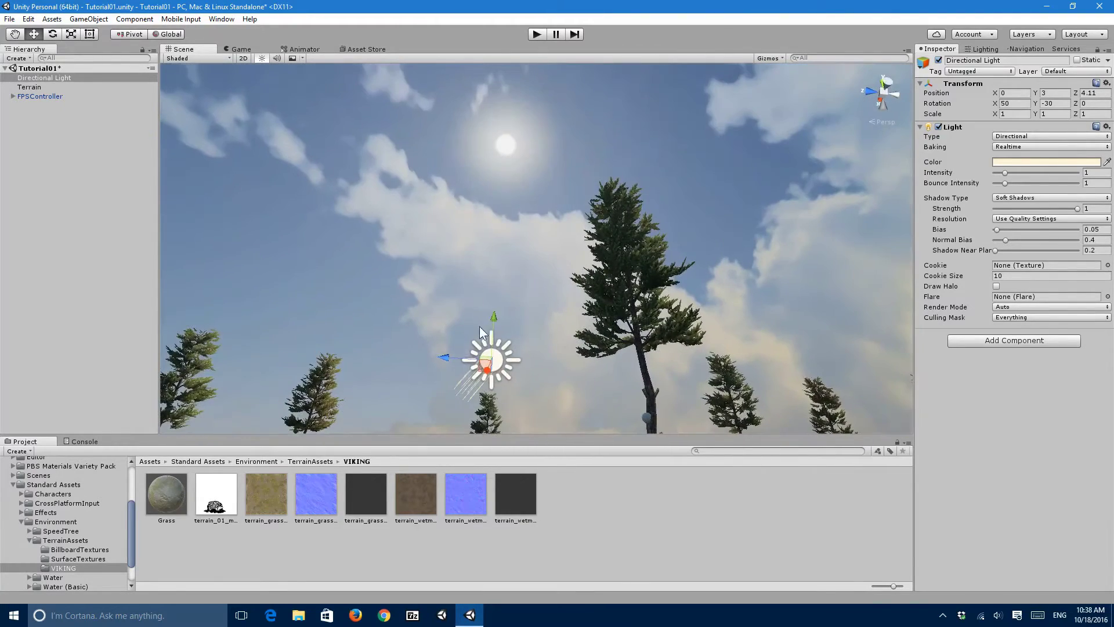
left_click_drag(494, 325, 493, 30)
Rotate the Directional Light to about X 47.555, Y -82.05, Z -39.498
right_click_drag(545, 182, 515, 117)
key("w")
key("d")
key("e")
right_click_drag(501, 271, 492, 275)
left_click_drag(491, 271, 496, 265)
right_click_drag(496, 265, 605, 259)
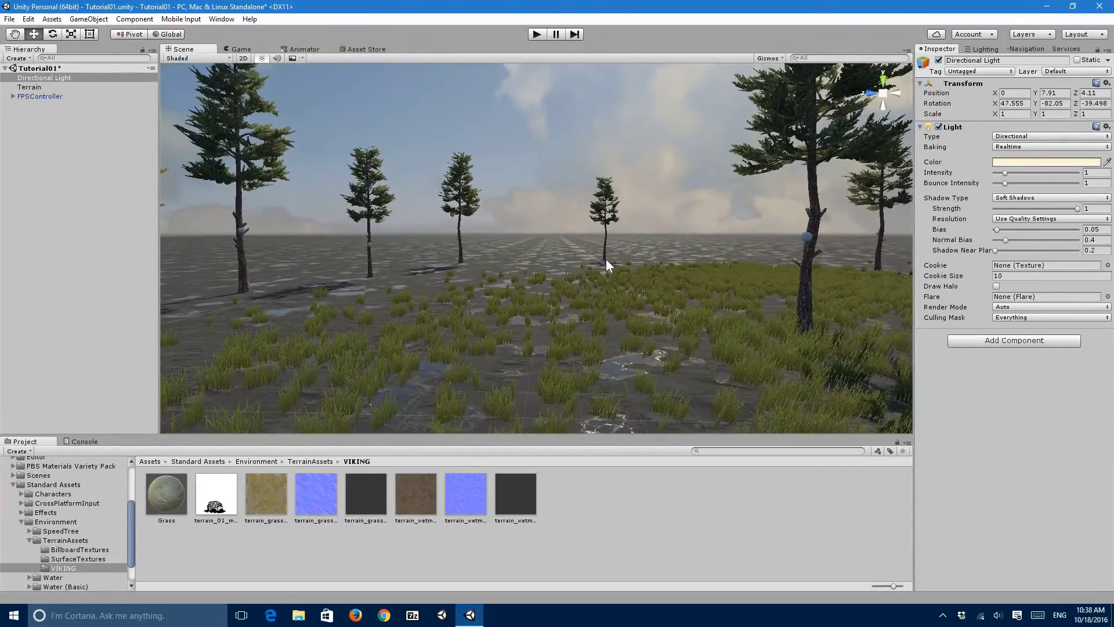
Set the Directional Light's intensity to 1.5 and its bounce intensity to 2
right_click_drag(753, 225, 816, 199)
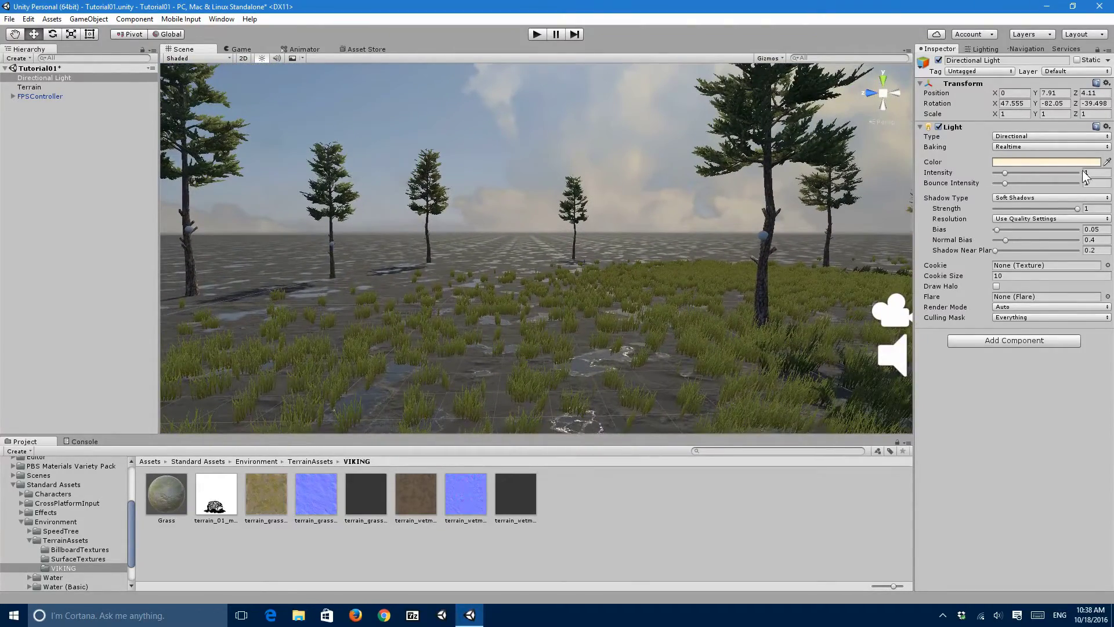
right_click_drag(739, 187, 736, 217)
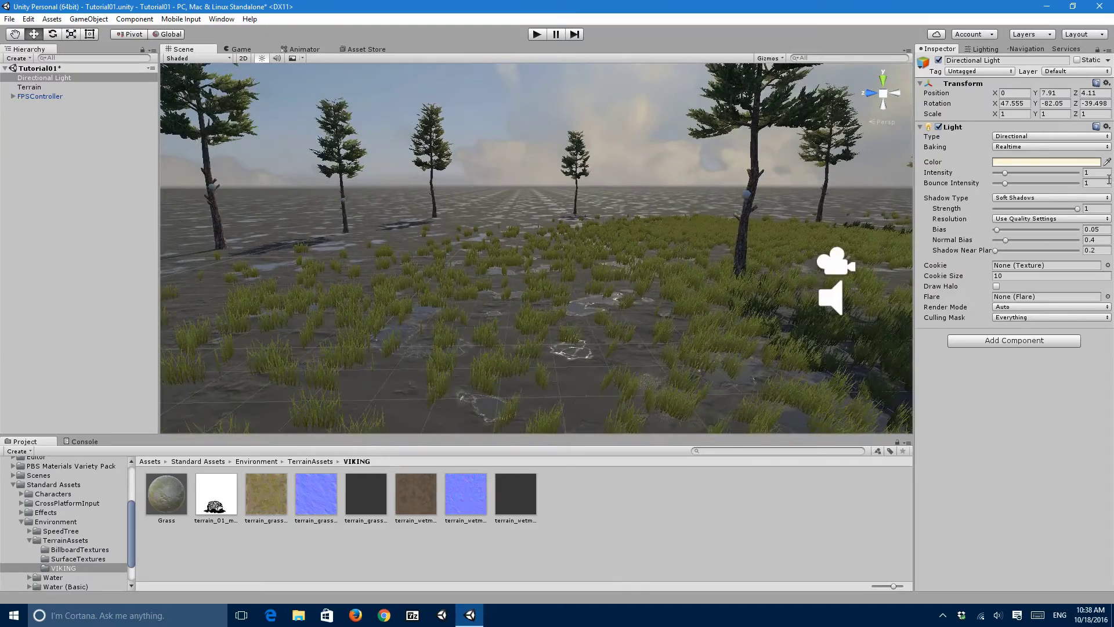
right_click_drag(643, 181, 588, 151)
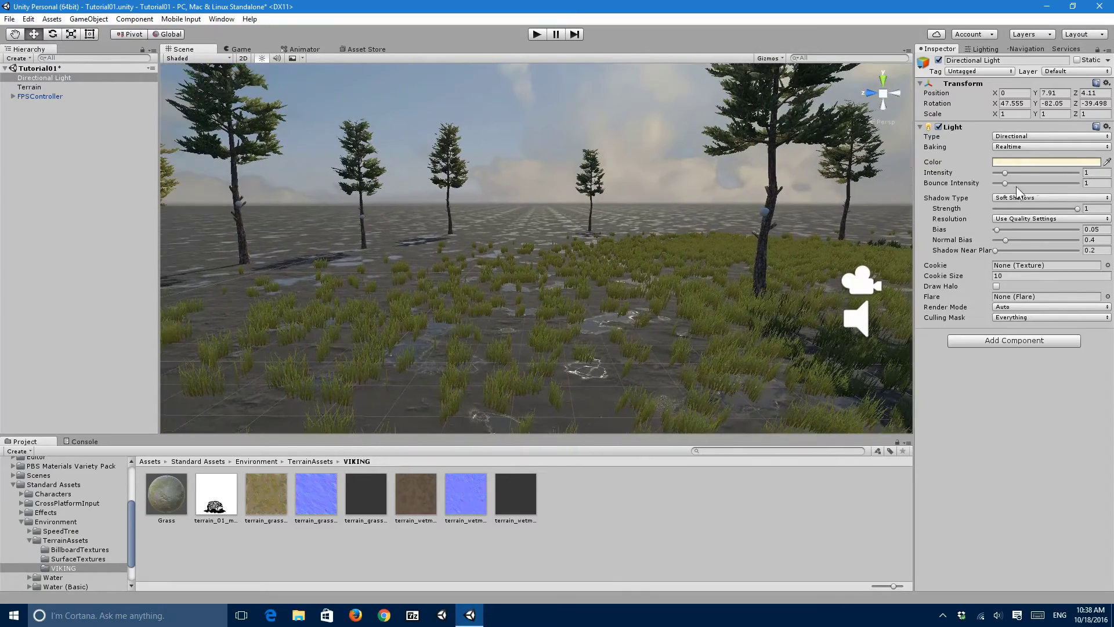
left_click(1088, 174)
type("1.5")
right_click_drag(745, 235, 905, 243)
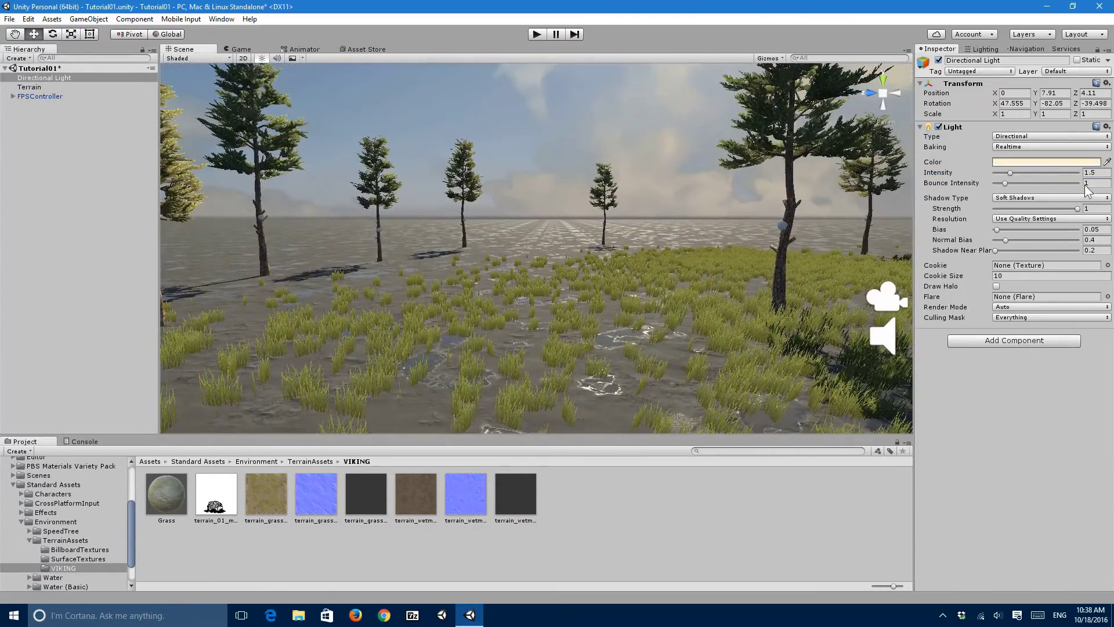
left_click(1088, 183)
type("2")
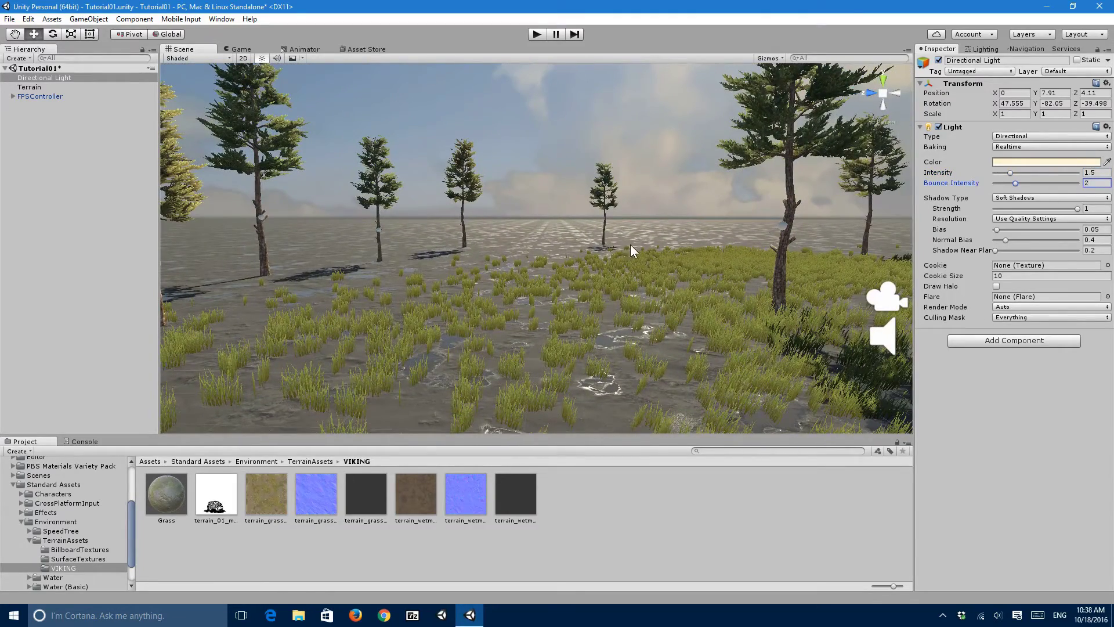
right_click_drag(630, 245, 686, 238)
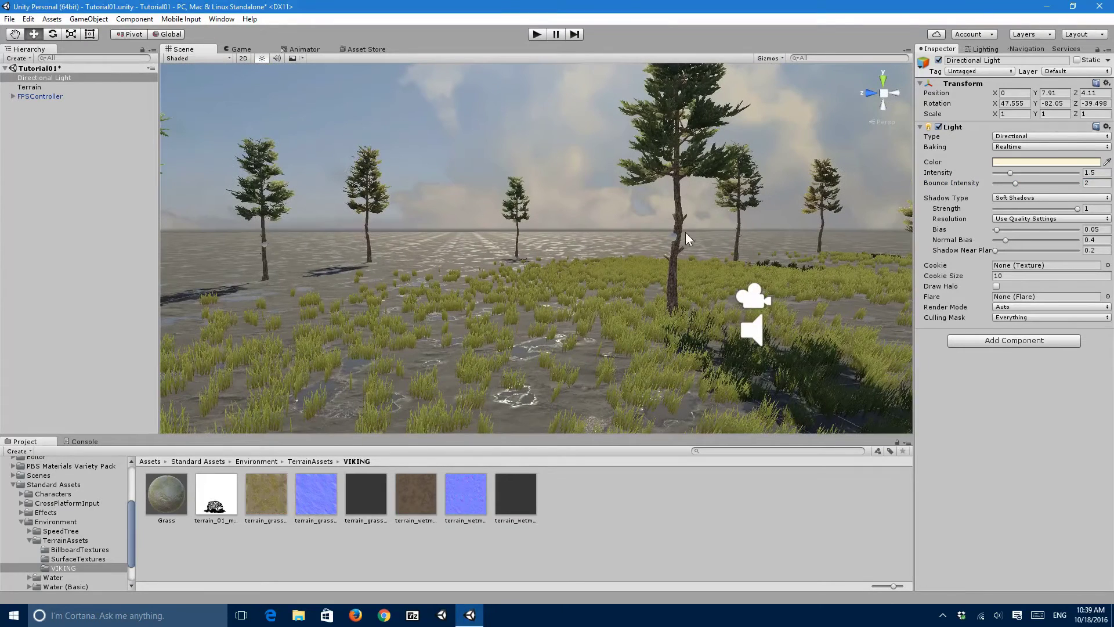
Apply the peach preset to the Directional Light's color and adjust it to about RGB 255, 229, 184
left_click(1008, 161)
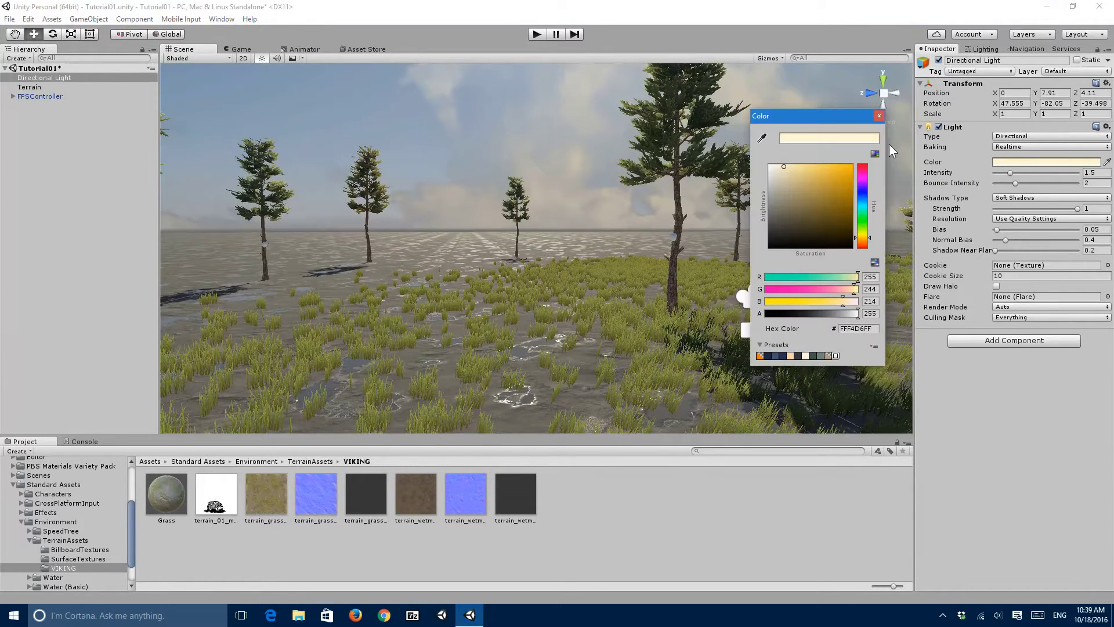
left_click_drag(812, 123, 670, 114)
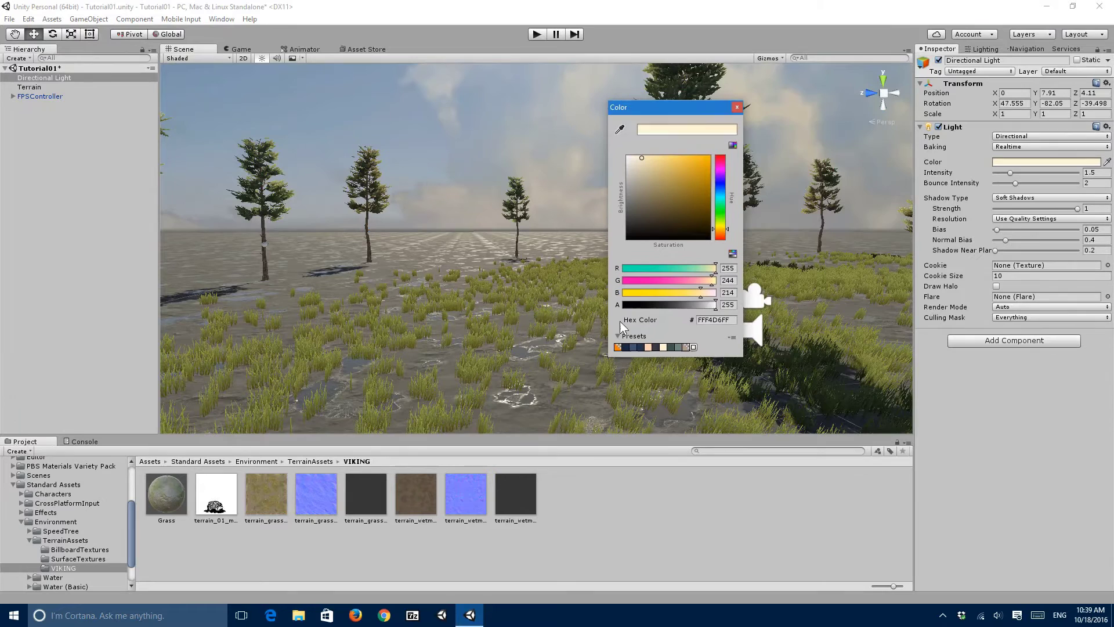
left_click(648, 347)
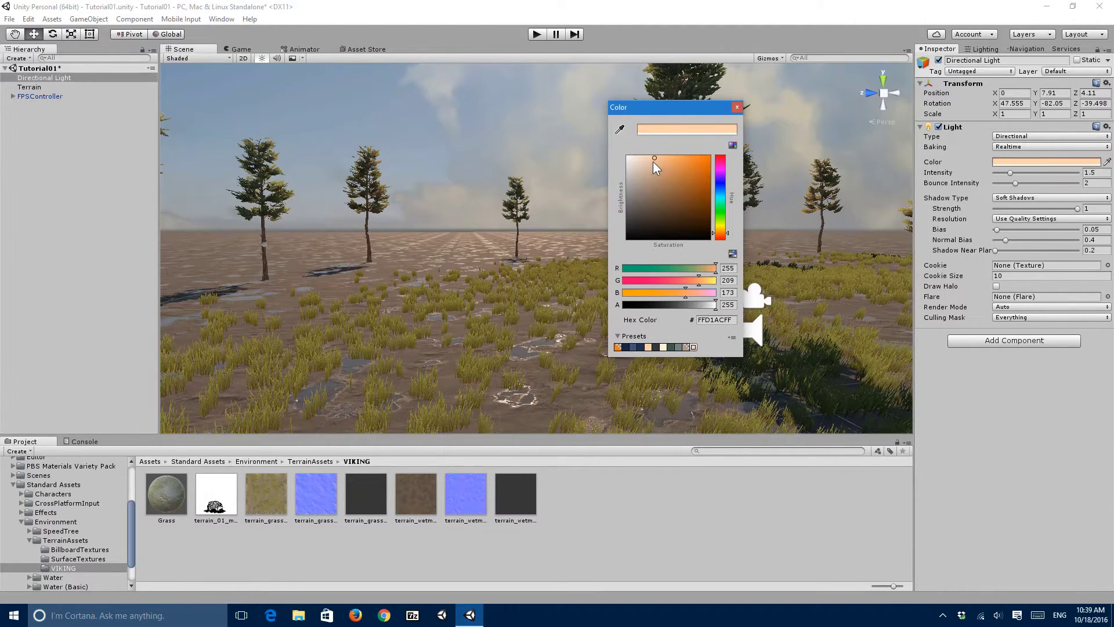
left_click_drag(653, 162, 618, 155)
mouse_move(714, 231)
left_mouse_down()
mouse_move(721, 195)
mouse_move(719, 238)
mouse_move(721, 151)
mouse_move(721, 237)
left_mouse_up()
left_click_drag(640, 159, 651, 155)
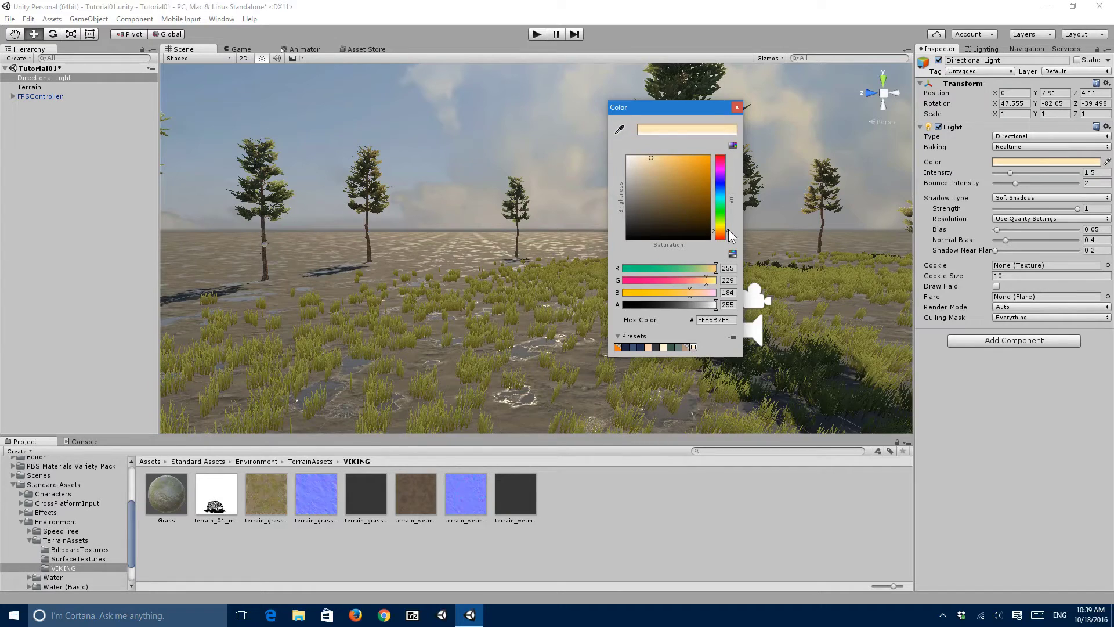
Fine-tune the Directional Light's hue and saturation to a pale warm peach, close the color picker, and save the scene
left_click_drag(726, 231, 723, 230)
left_click_drag(645, 159, 649, 157)
left_click_drag(648, 153, 652, 152)
left_click(721, 232)
left_click_drag(645, 150, 644, 155)
left_click(736, 107)
right_click_drag(731, 116, 489, 155)
key("ctrl+s")
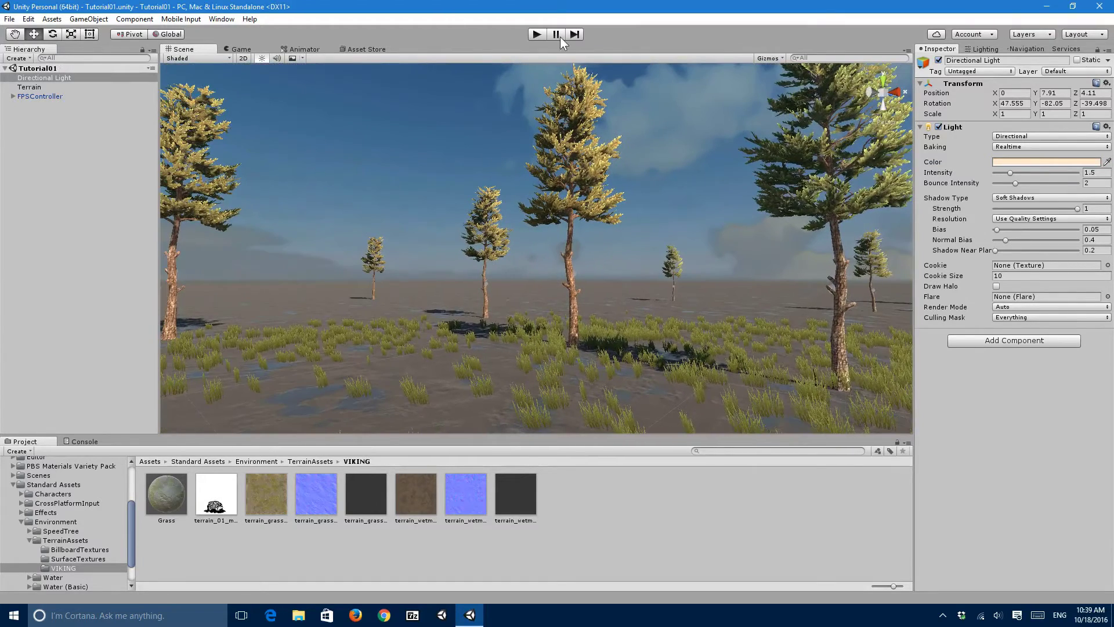
Start building the scene's lighting and return to the Directional Light's properties
left_click(985, 50)
left_click(1042, 543)
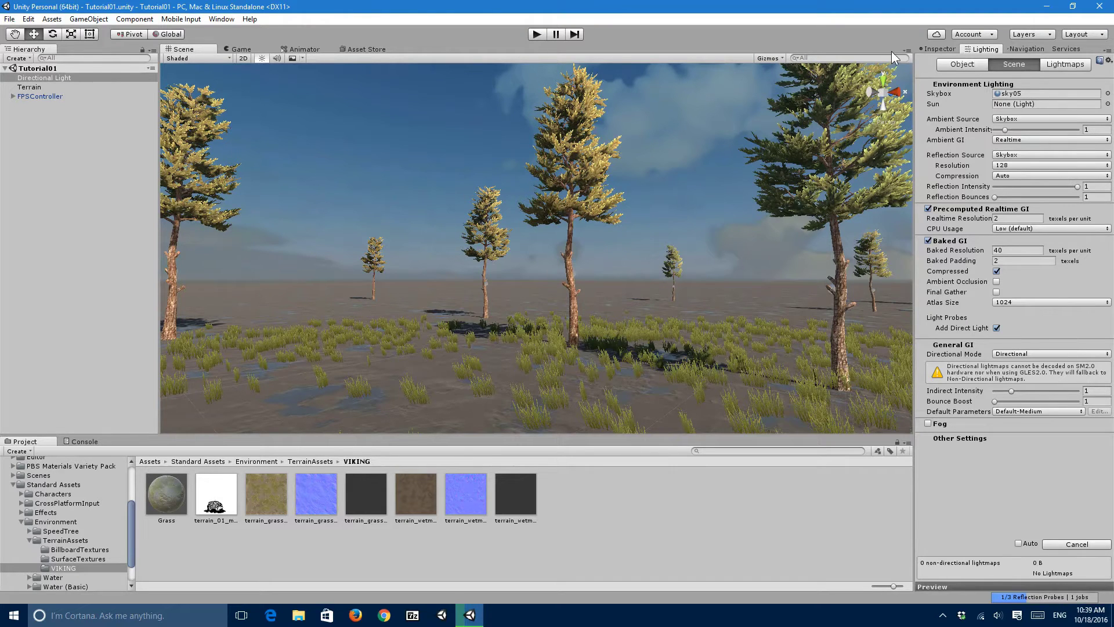
left_click(927, 50)
right_click_drag(703, 166, 679, 186)
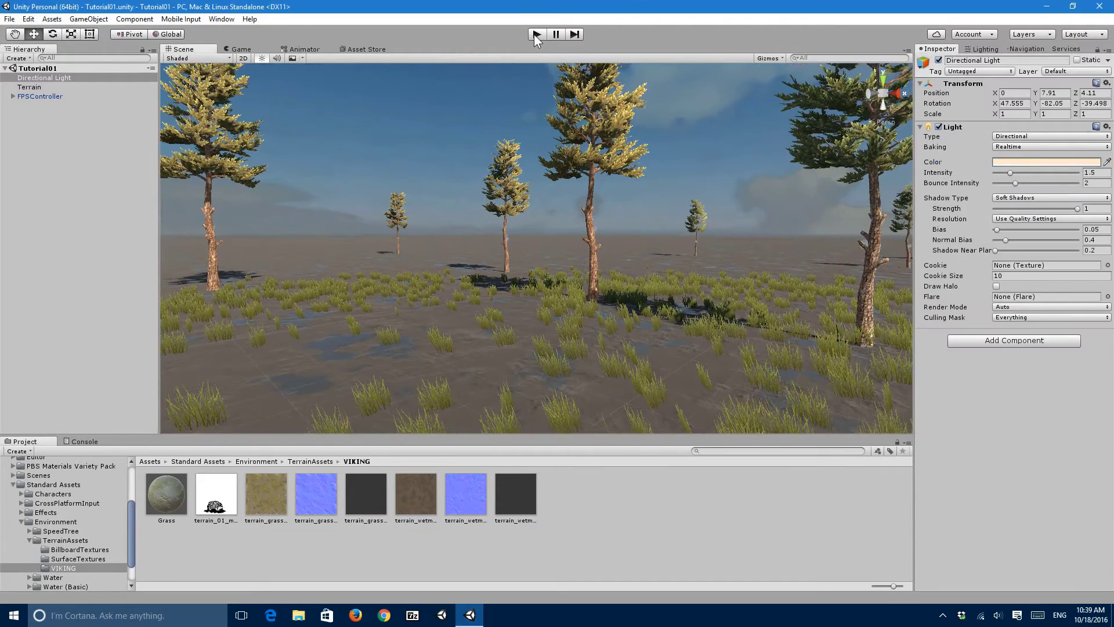
Play-test the scene by walking back and forth among the trees to check the lighting, and stop play mode
left_click(537, 33)
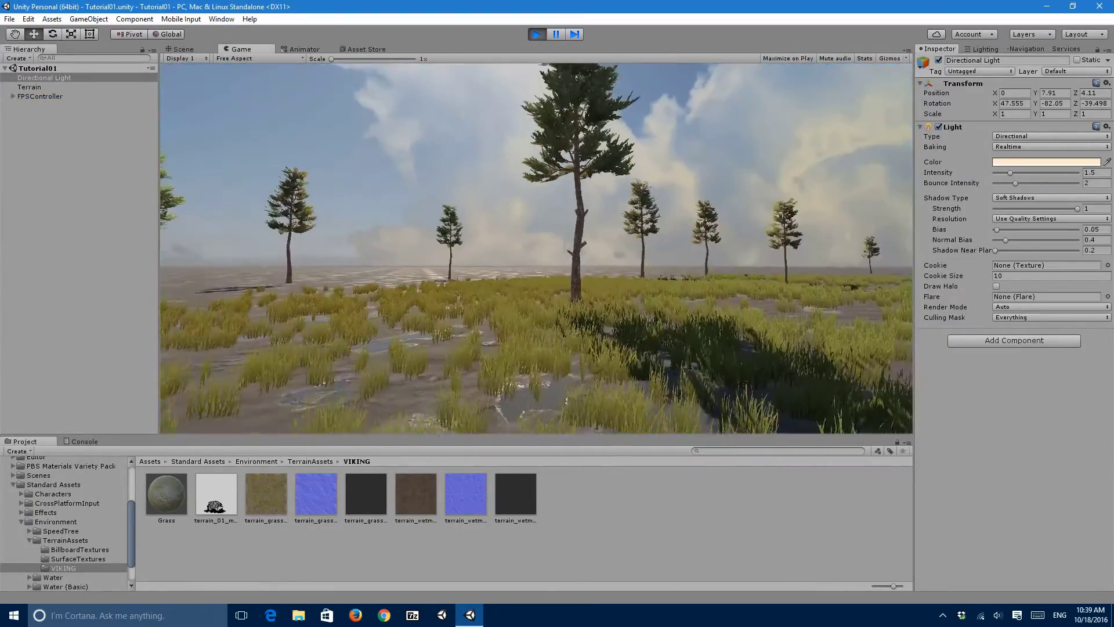
key("s")
key("w")
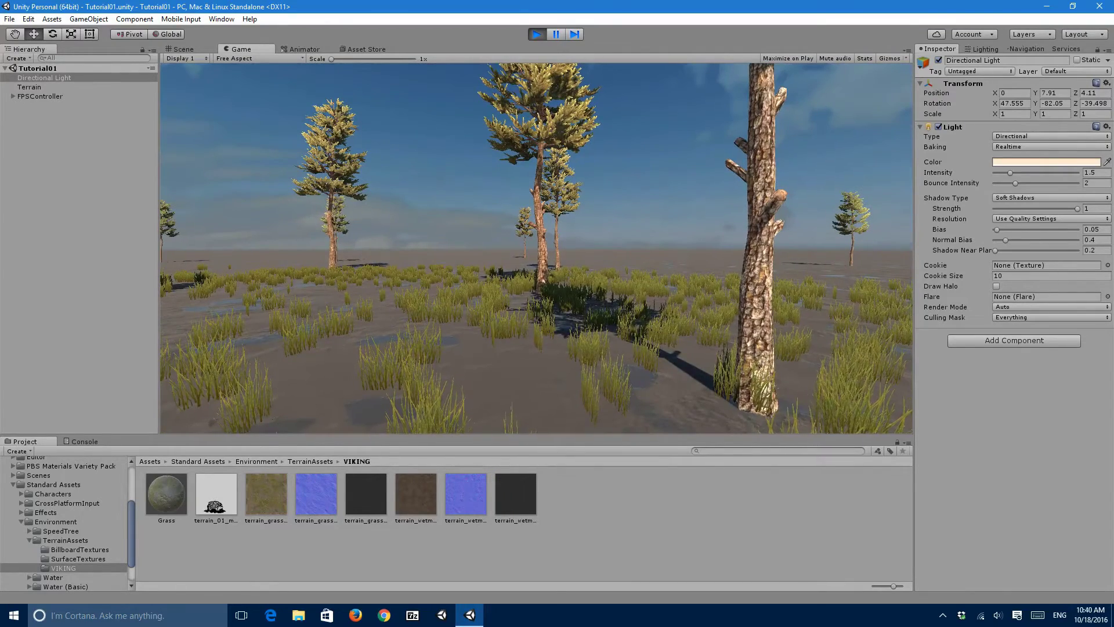
key("ctrl+p")
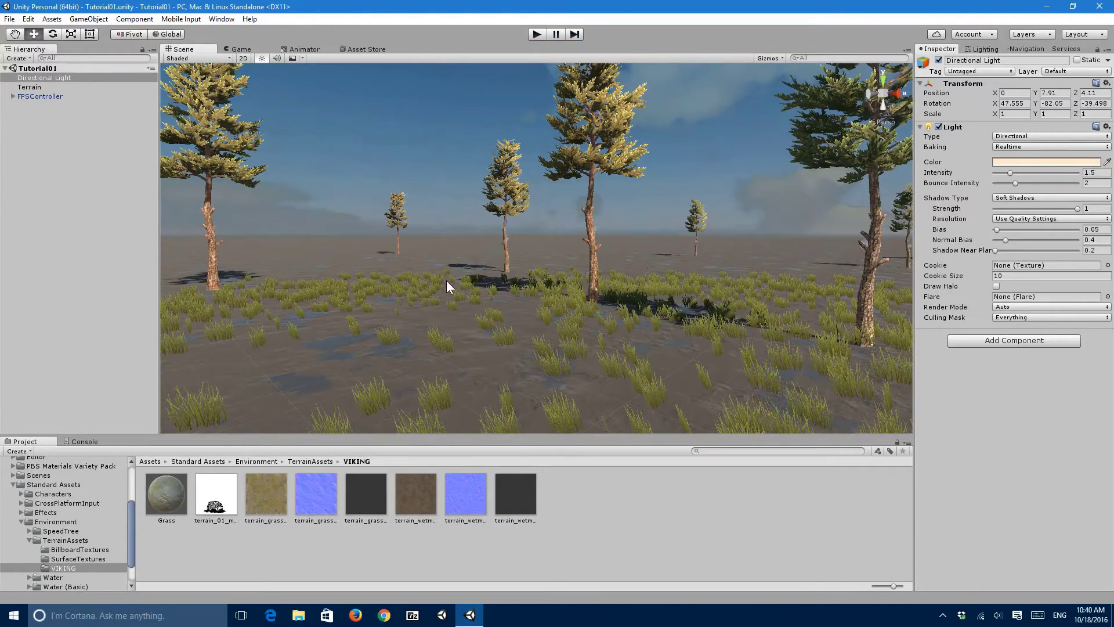
Expand FPSController, select its FirstPersonCharacter camera, and frame it in the Scene view
left_click(88, 142)
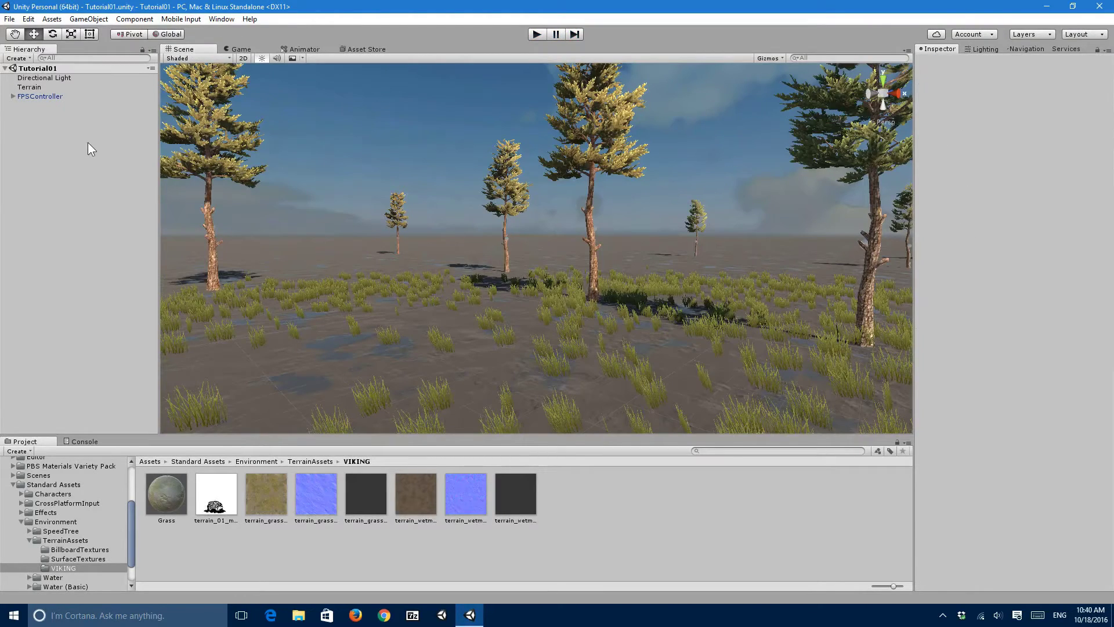
left_click(59, 98)
key("Right")
key("Down")
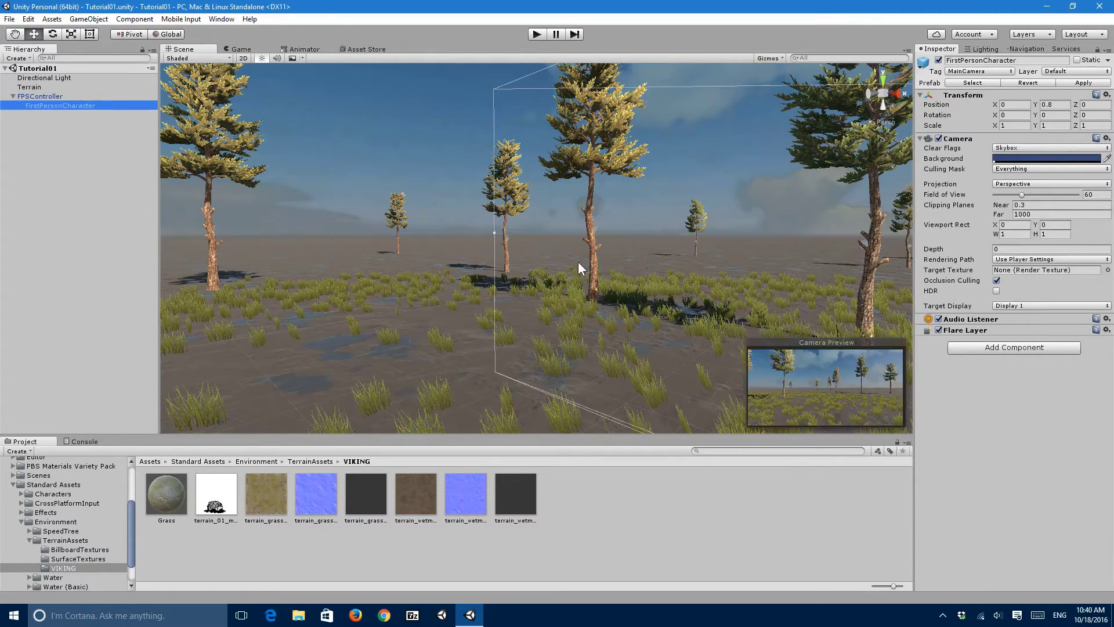
key("f")
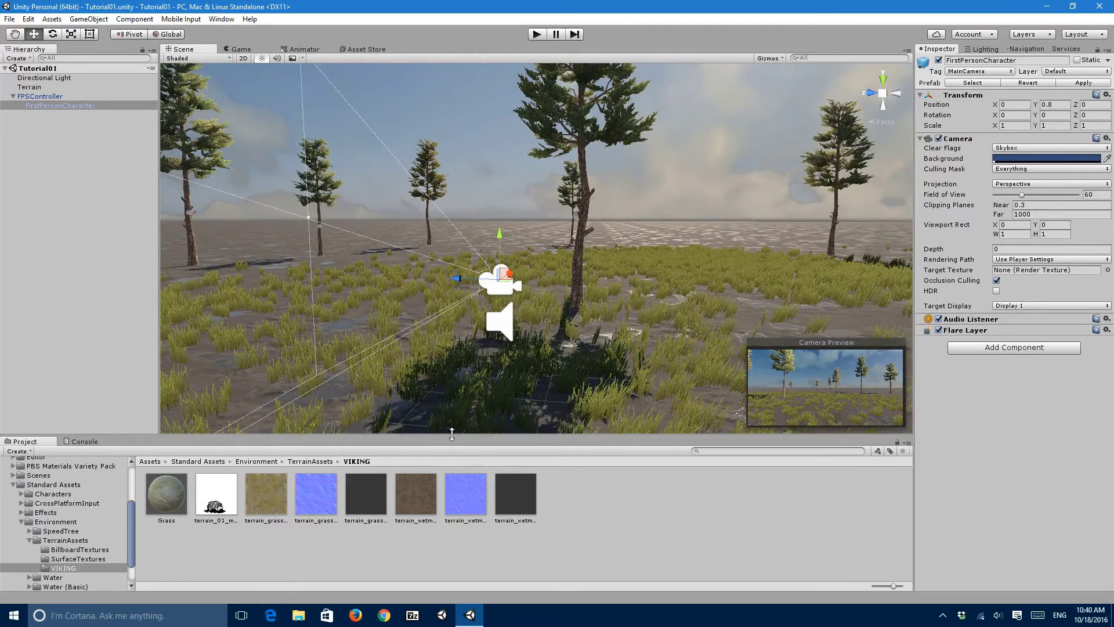
Collapse the Environment folder, expand the Effects folder in Standard Assets, and show the scene through the game camera
left_click(29, 540)
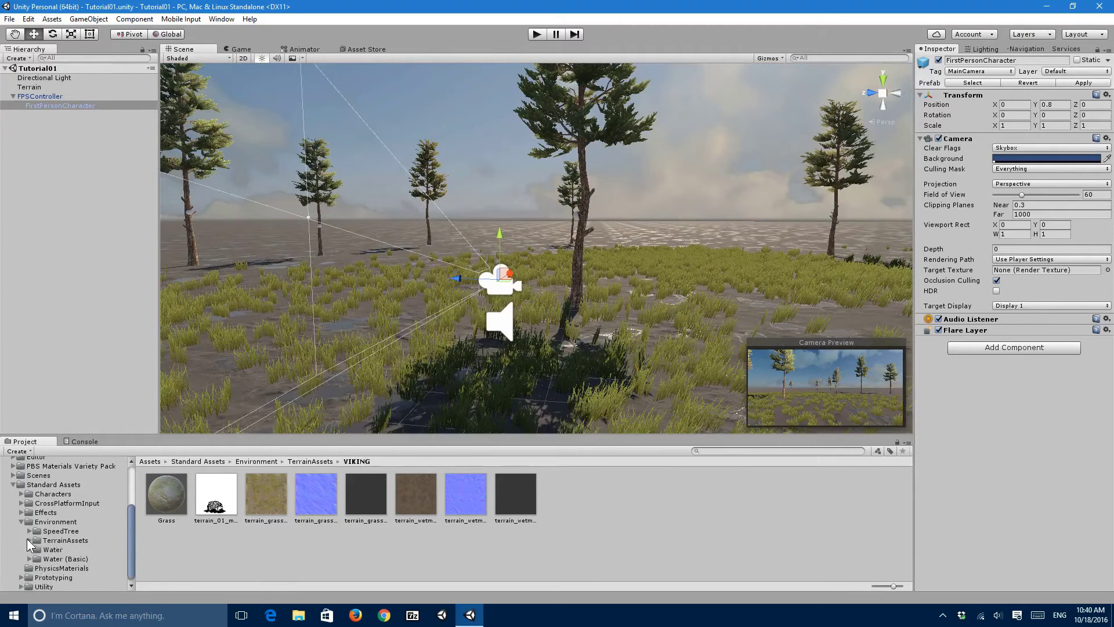
left_click(22, 522)
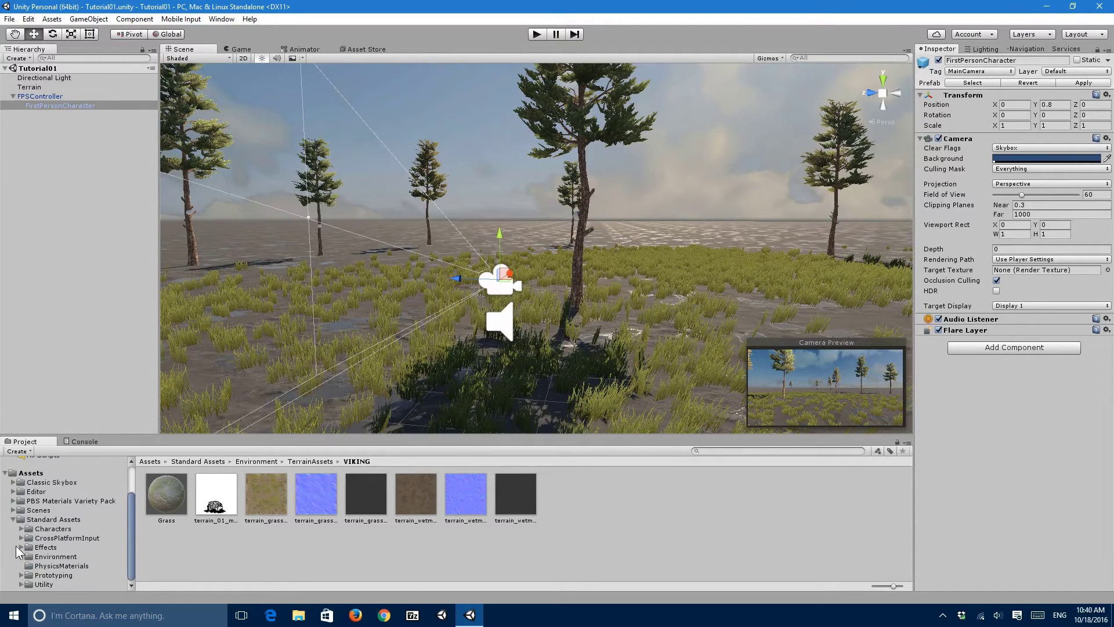
left_click(21, 547)
scroll(20, 551, "down", 1)
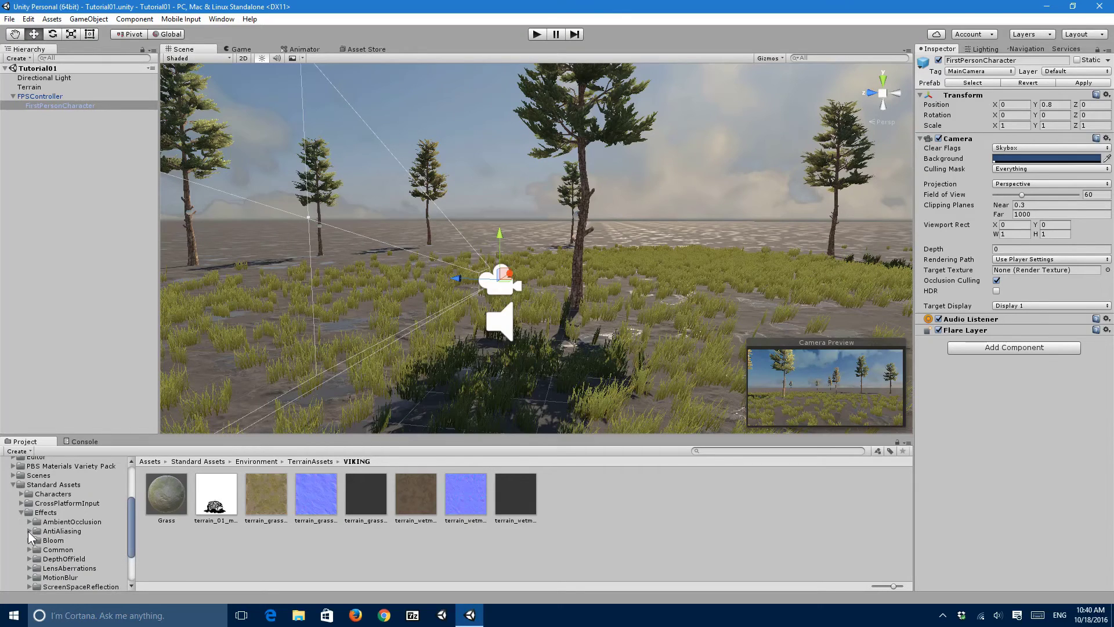
scroll(41, 529, "down", 1)
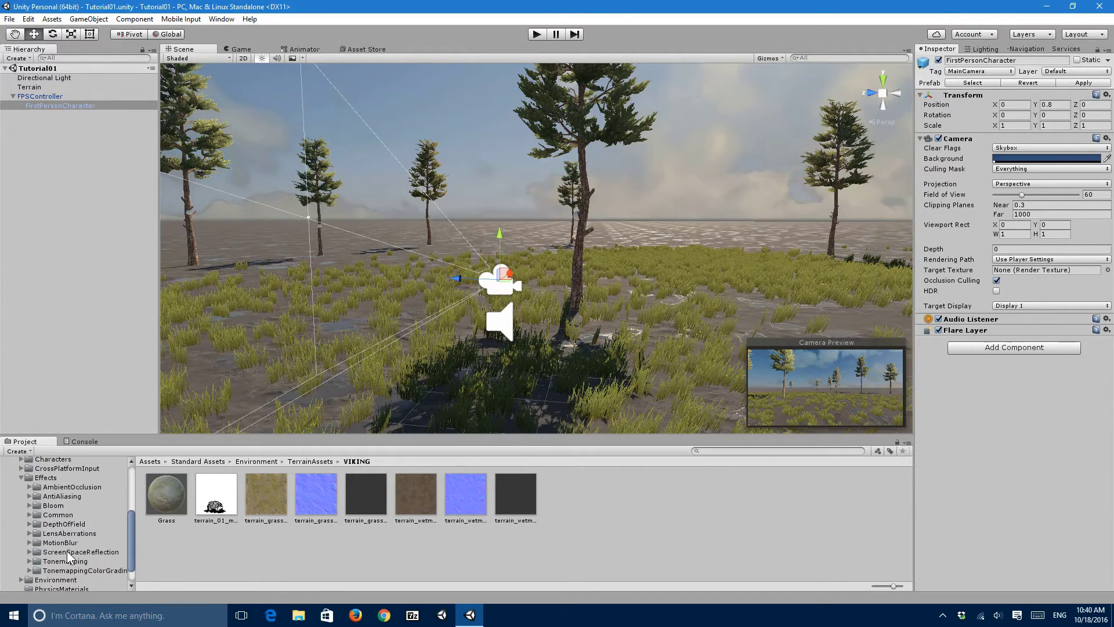
left_click(237, 49)
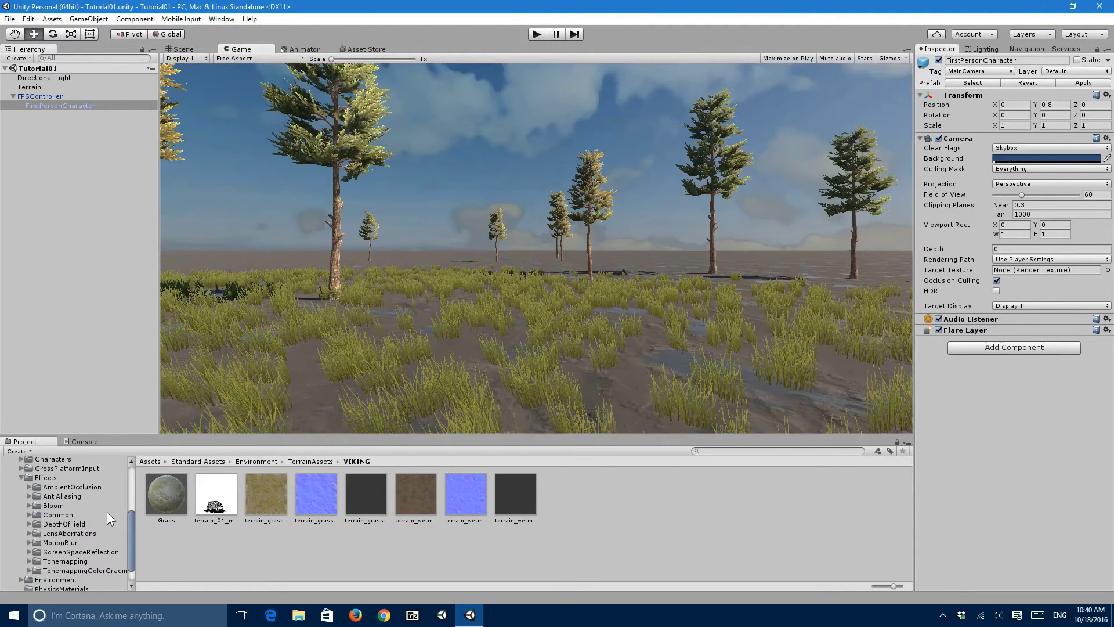
Browse the AmbientOcclusion folder under Standard Assets > Effects and locate its script
double_click(90, 489)
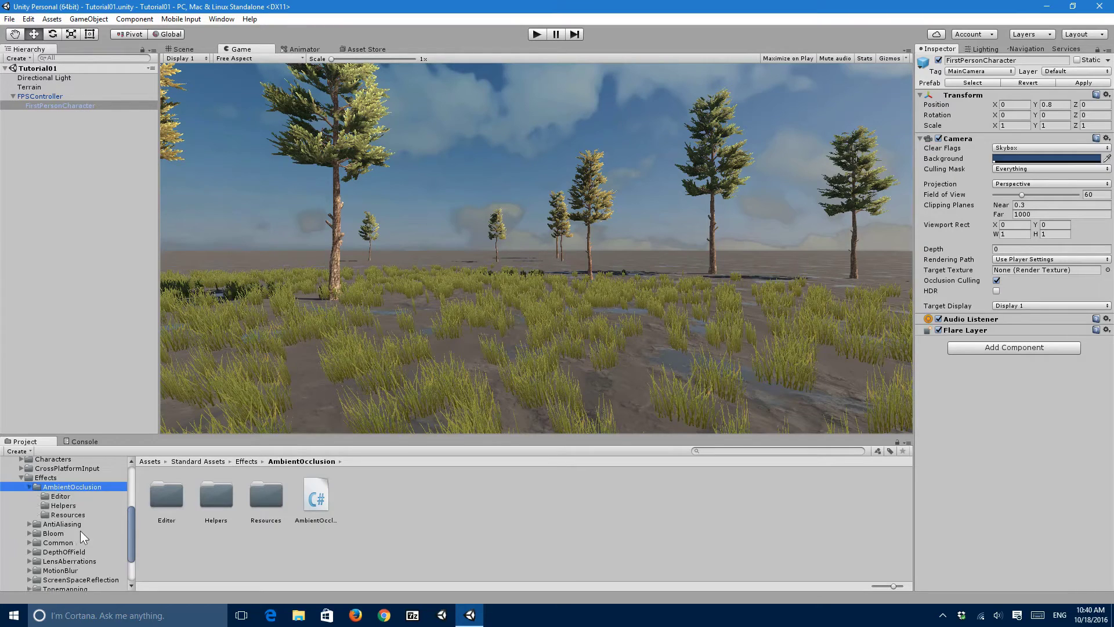
scroll(58, 510, "up", 3)
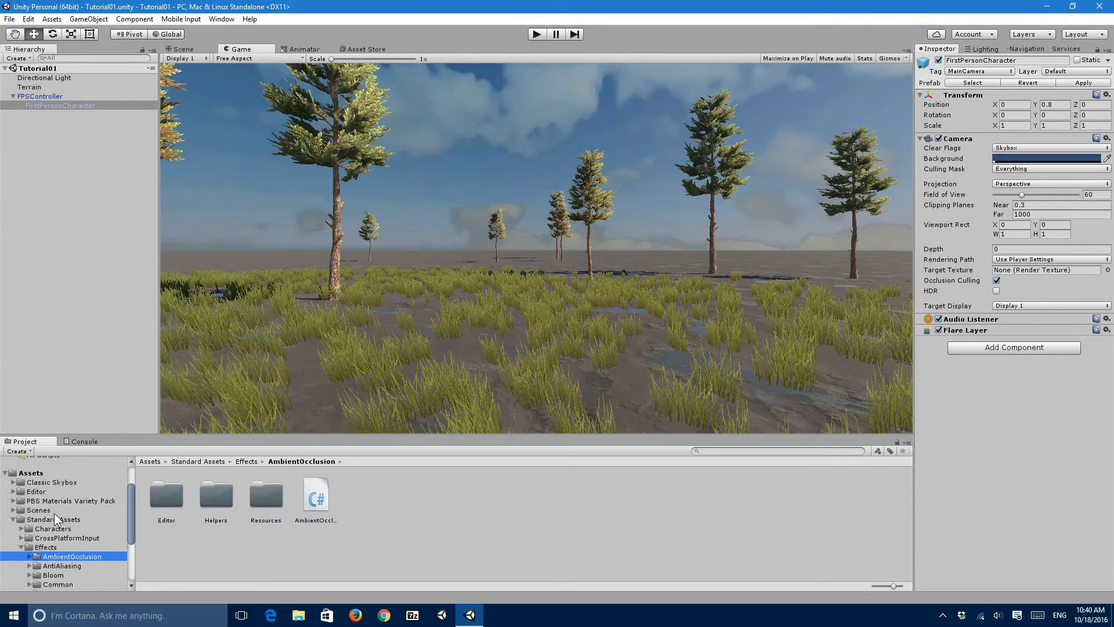
left_click(54, 516)
scroll(58, 509, "down", 3)
left_click(53, 511)
left_click(67, 521)
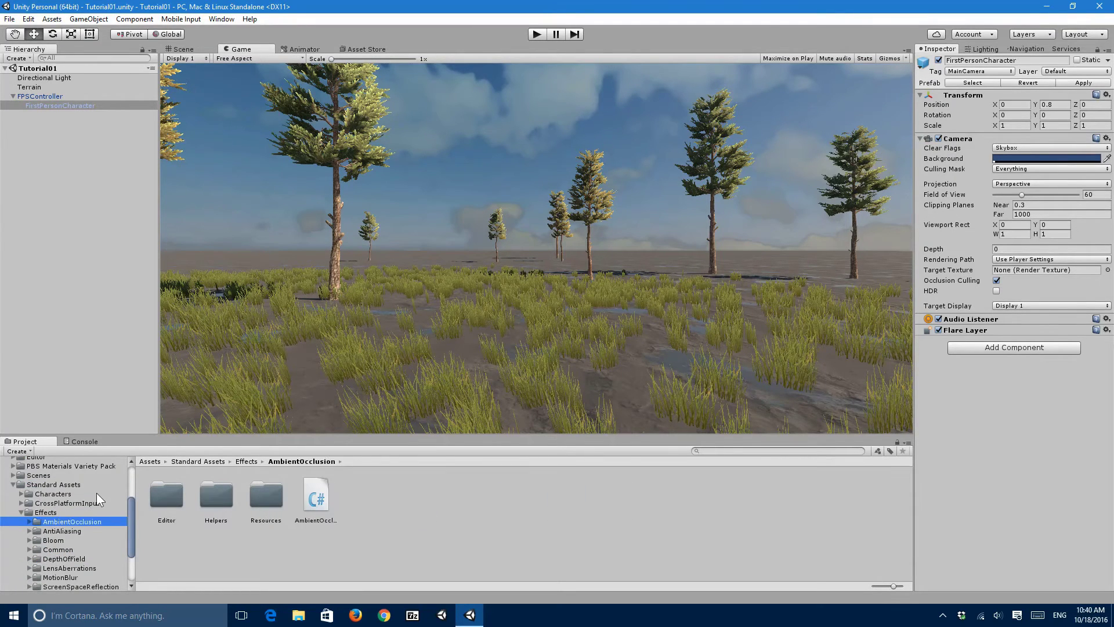
scroll(96, 492, "down", 3)
key("Right")
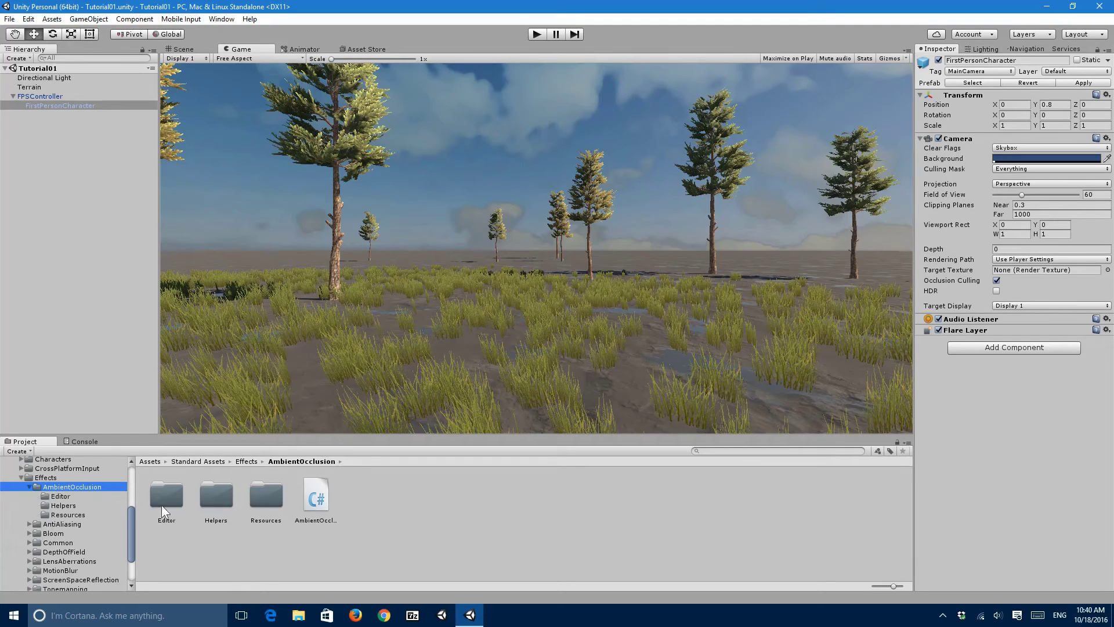
left_click(318, 506)
left_click(507, 551)
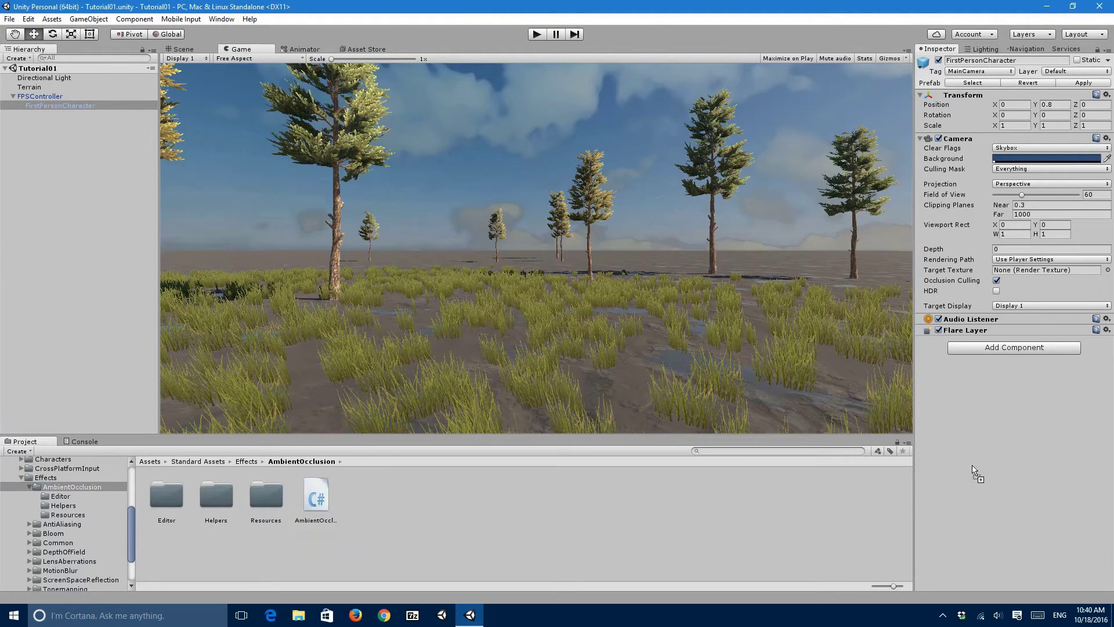
Add the cinematic Ambient Occlusion image effect as a component on the FirstPersonCharacter camera
left_click(1009, 345)
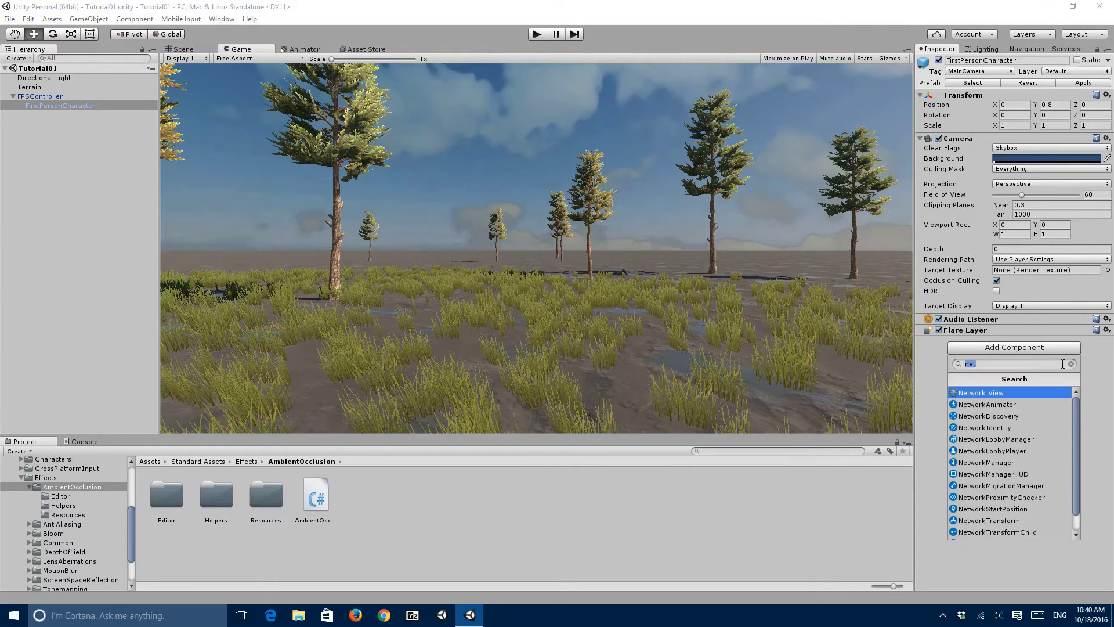
left_click(1071, 364)
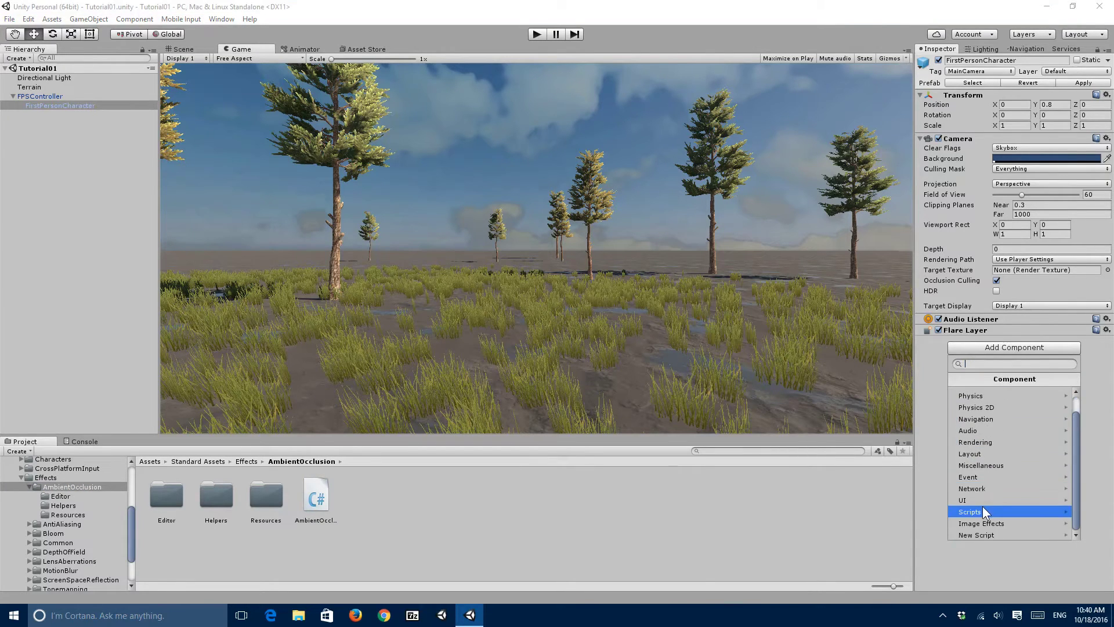
scroll(982, 464, "up", 2)
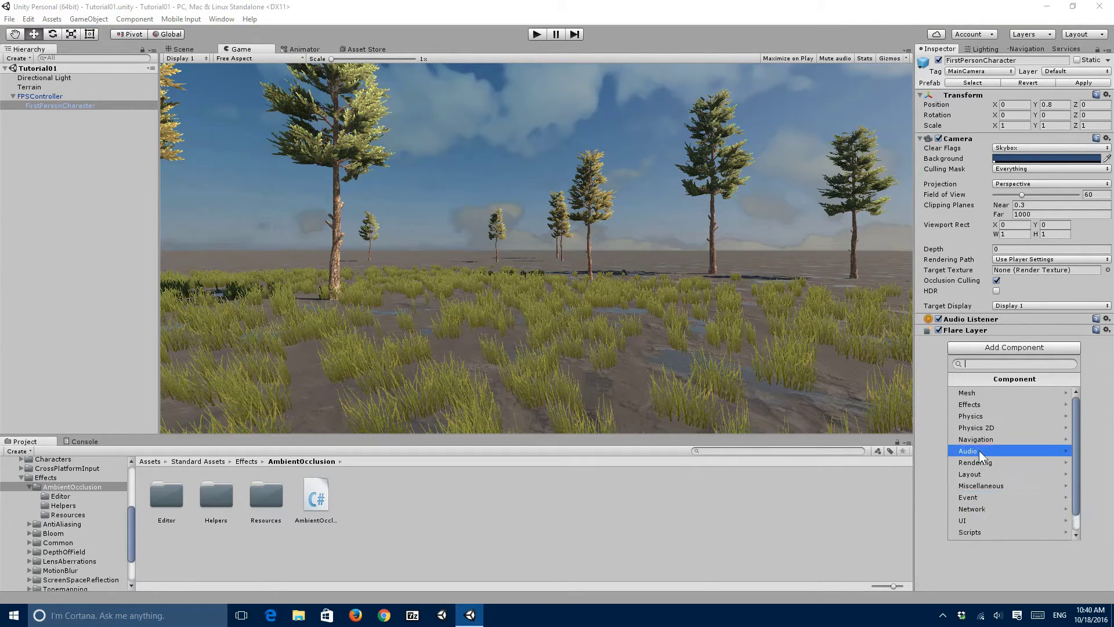
left_click(985, 404)
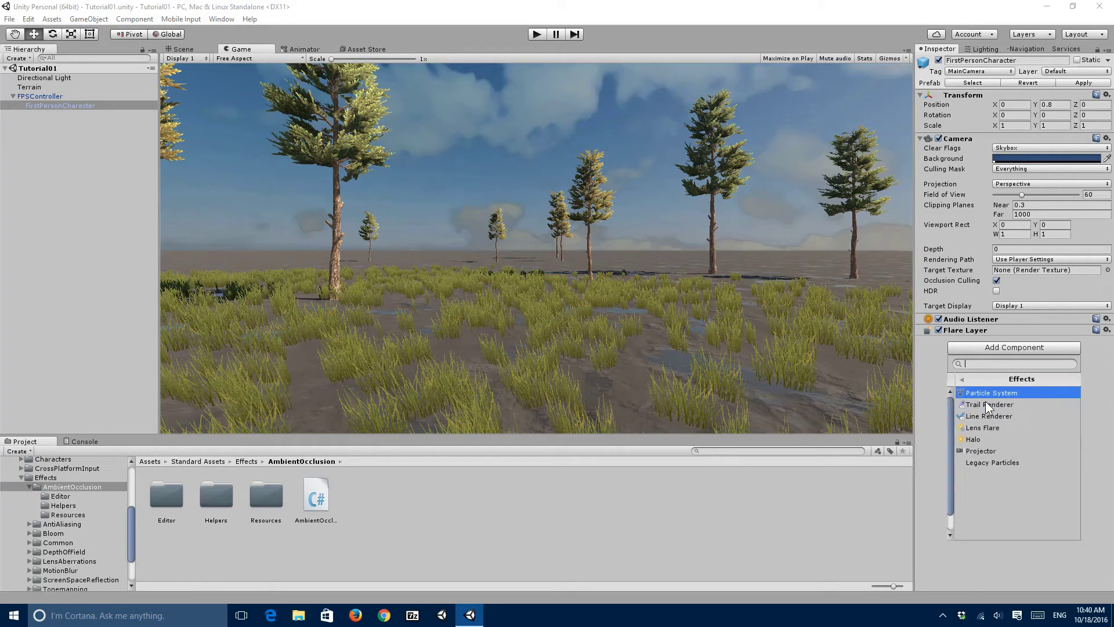
left_click(955, 378)
left_click(984, 523)
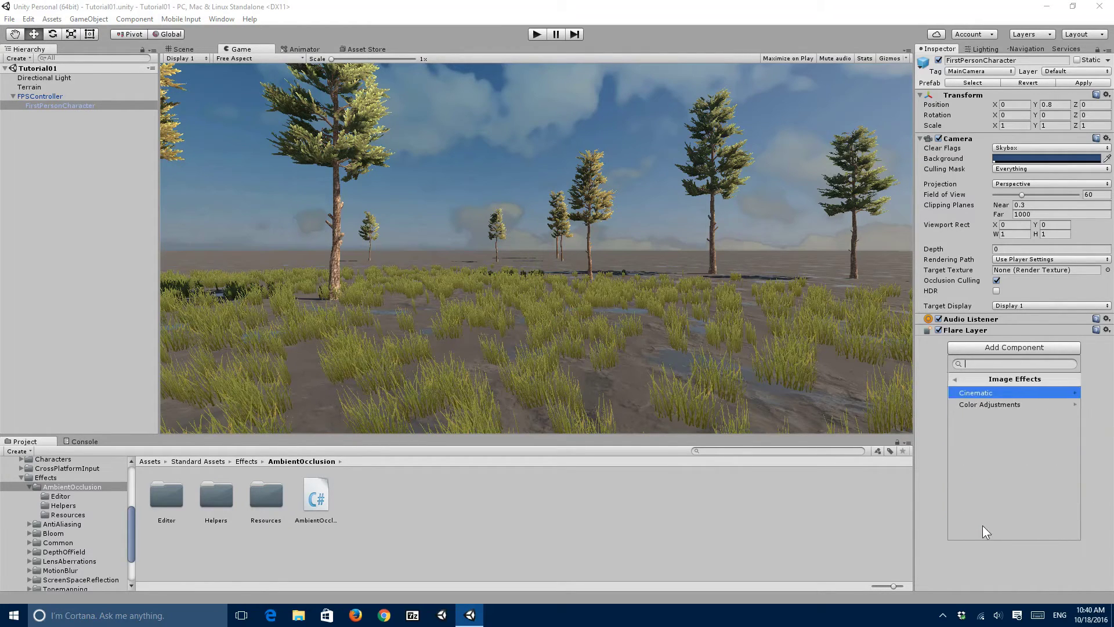
left_click(984, 390)
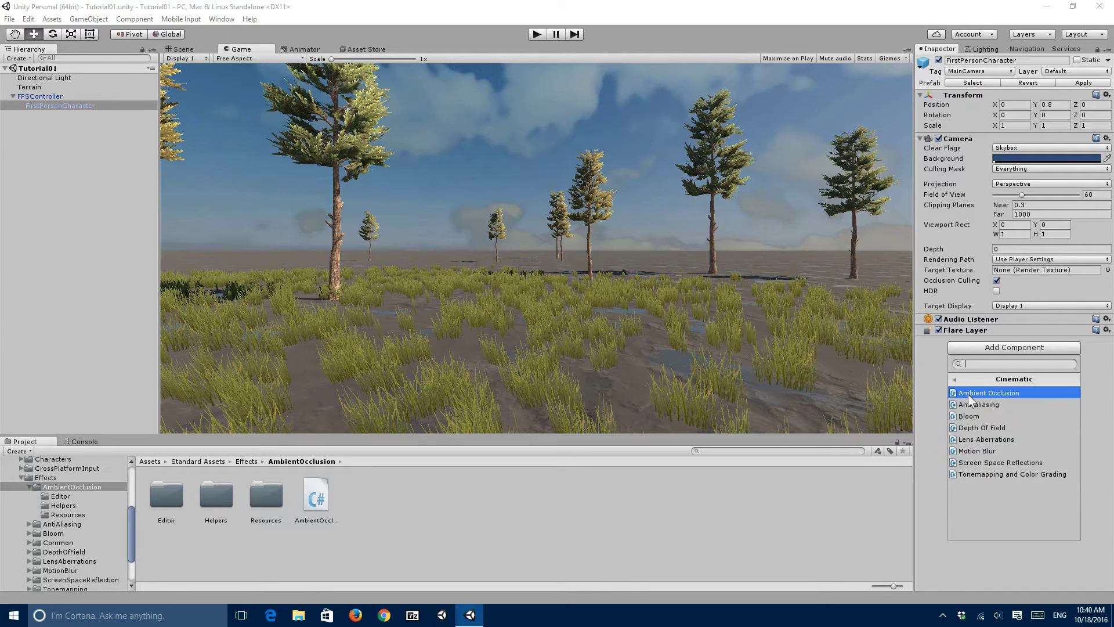
left_click(967, 393)
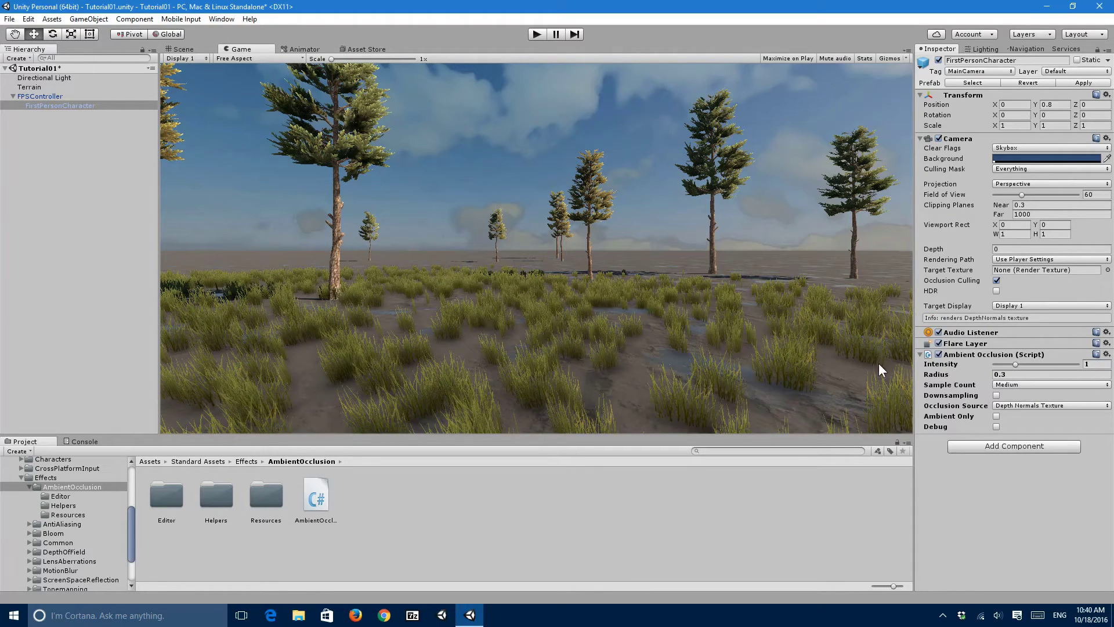
Compare the scene with downsampling and the Ambient Occlusion effect toggled off and on, and collapse the component
left_click(1000, 395)
left_click(1000, 395)
left_click(998, 395)
left_click(938, 354)
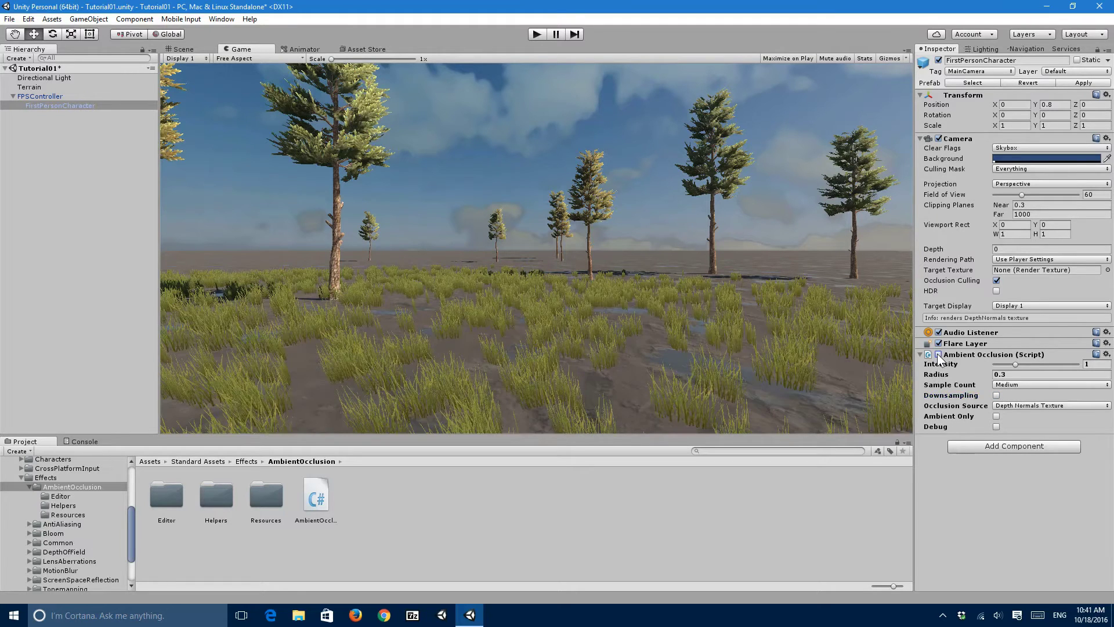
left_click(938, 354)
left_click(938, 353)
left_click(938, 354)
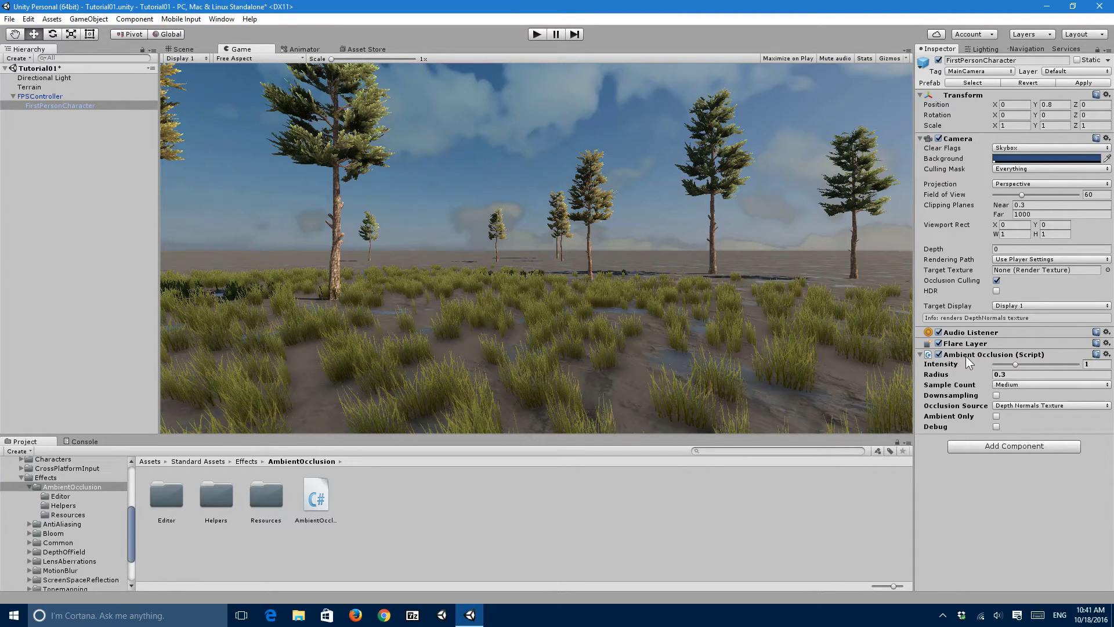
left_click(981, 355)
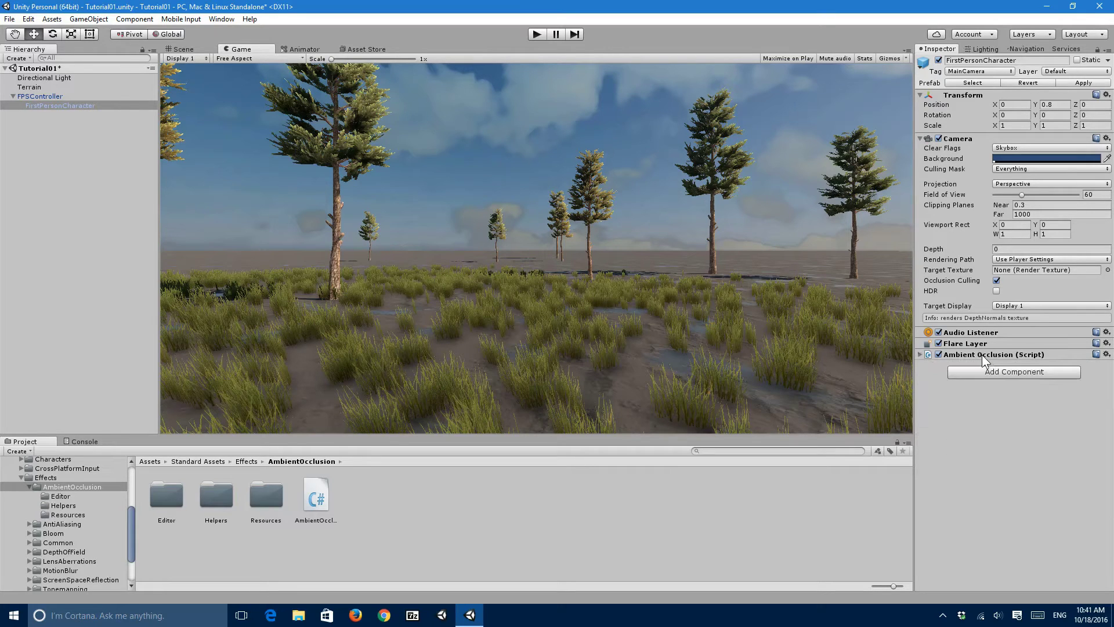
Enable HDR on the FirstPersonCharacter camera and recheck the Ambient Occlusion settings
left_click(940, 289)
left_click(995, 290)
left_click(46, 96)
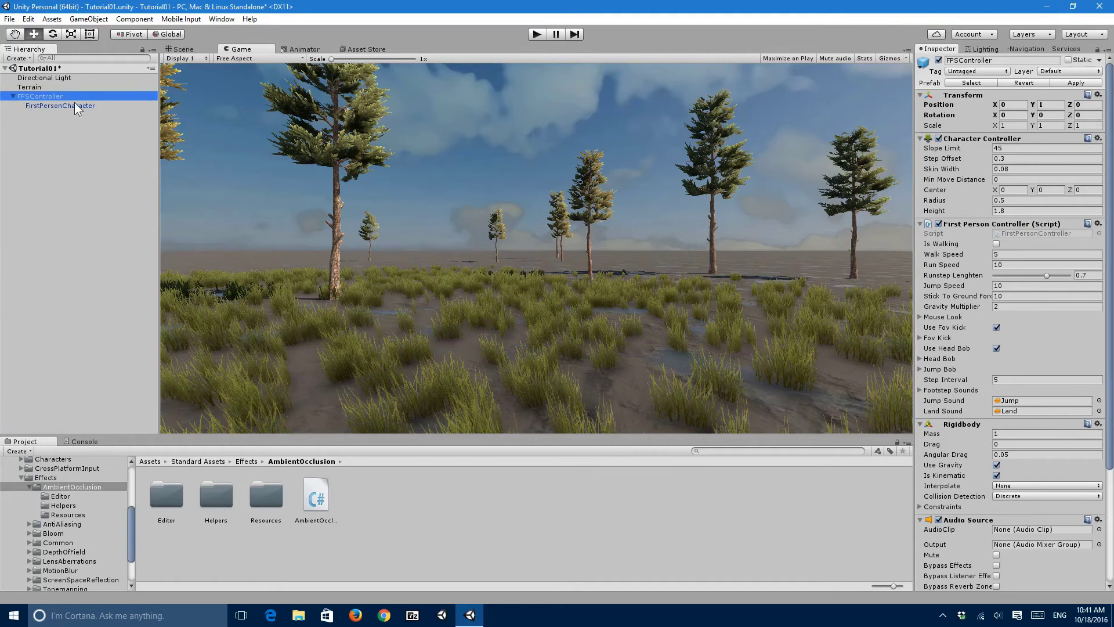
left_click(44, 105)
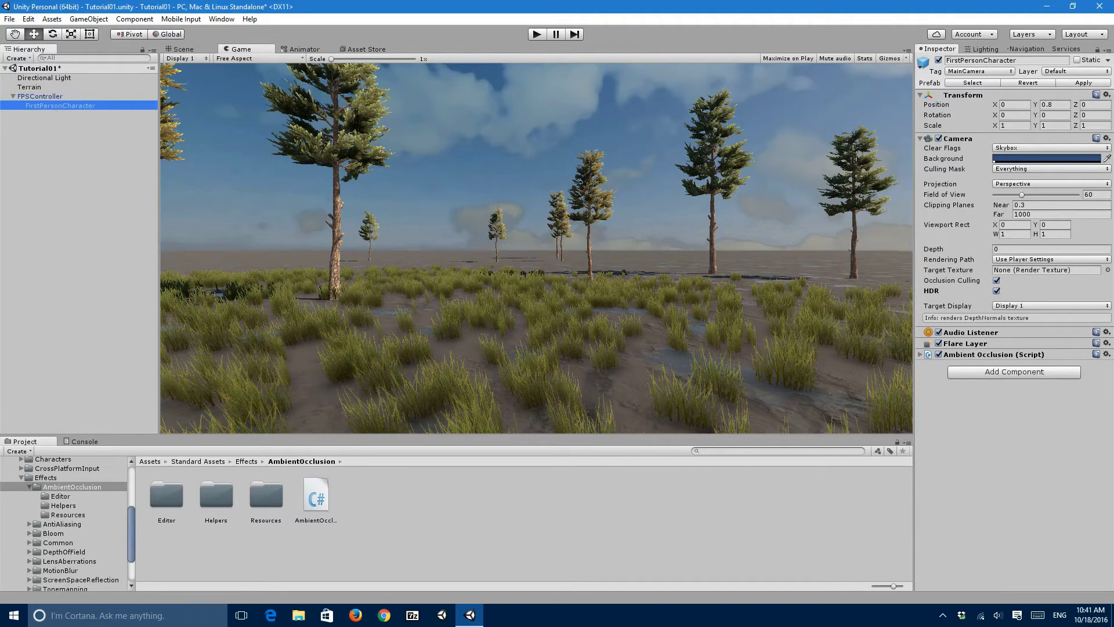
left_click(1002, 354)
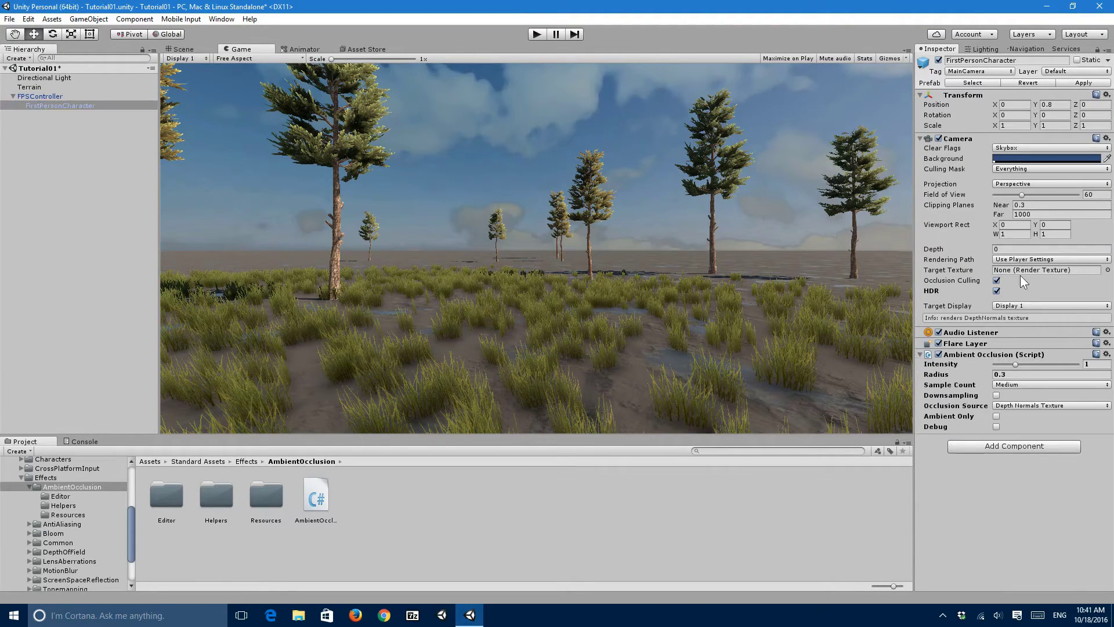
left_click(959, 353)
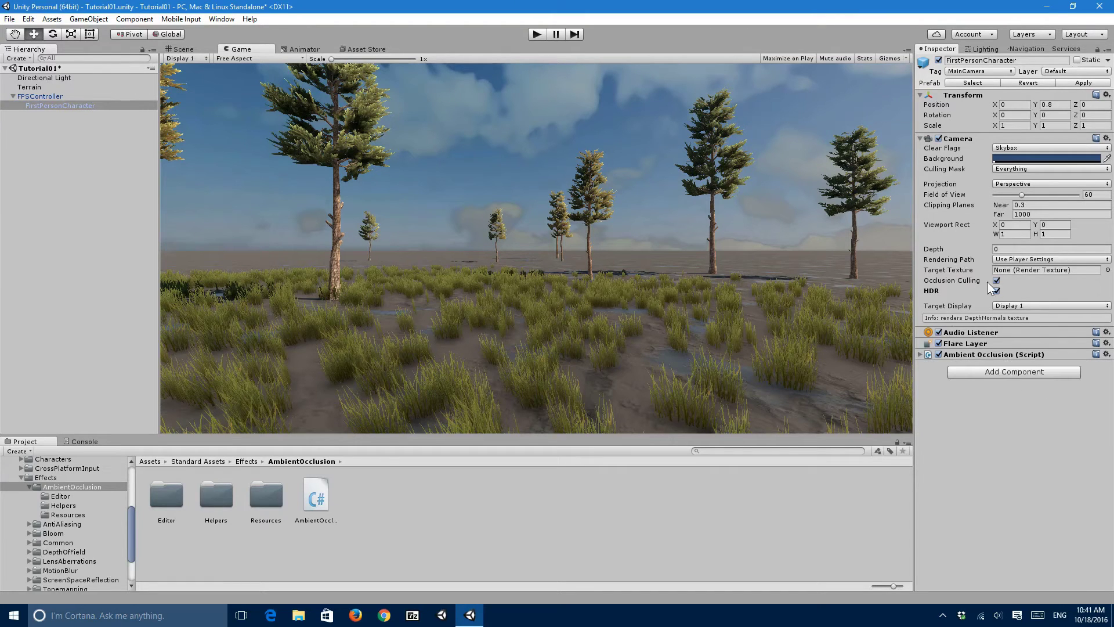
Add the cinematic Anti-aliasing image effect to the FirstPersonCharacter camera
left_click(1020, 372)
scroll(998, 516, "down", 2)
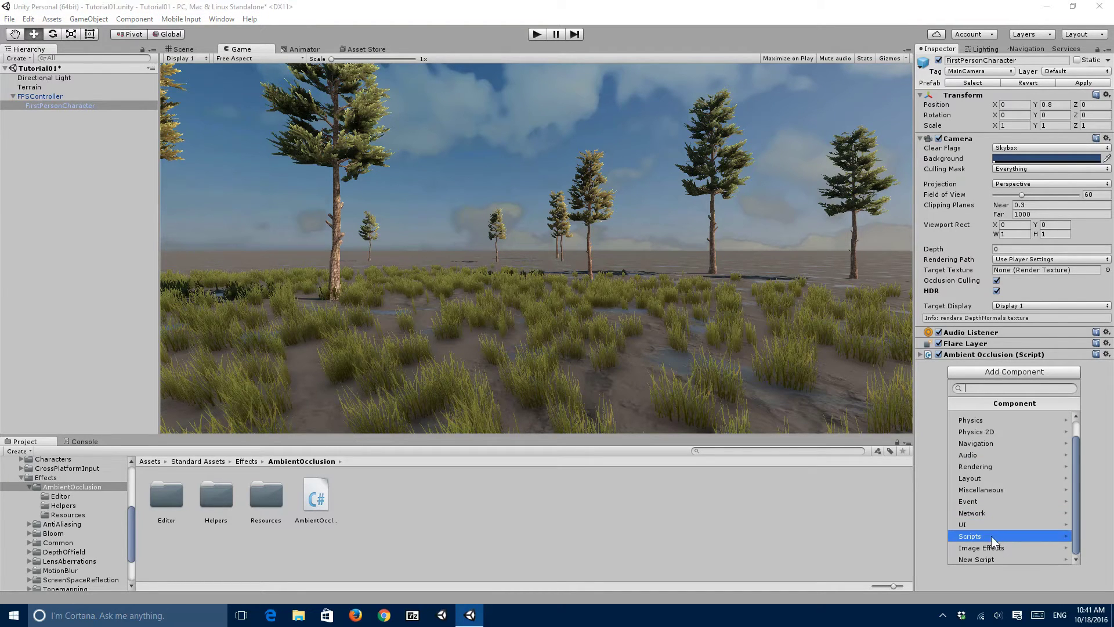
left_click(991, 535)
left_click(987, 418)
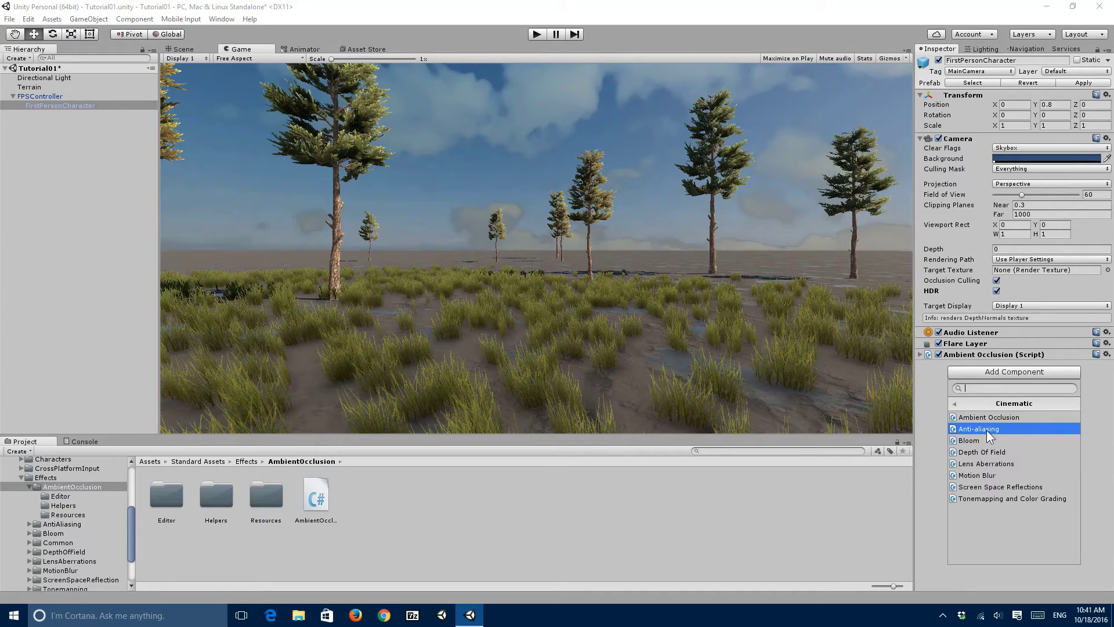
left_click(986, 429)
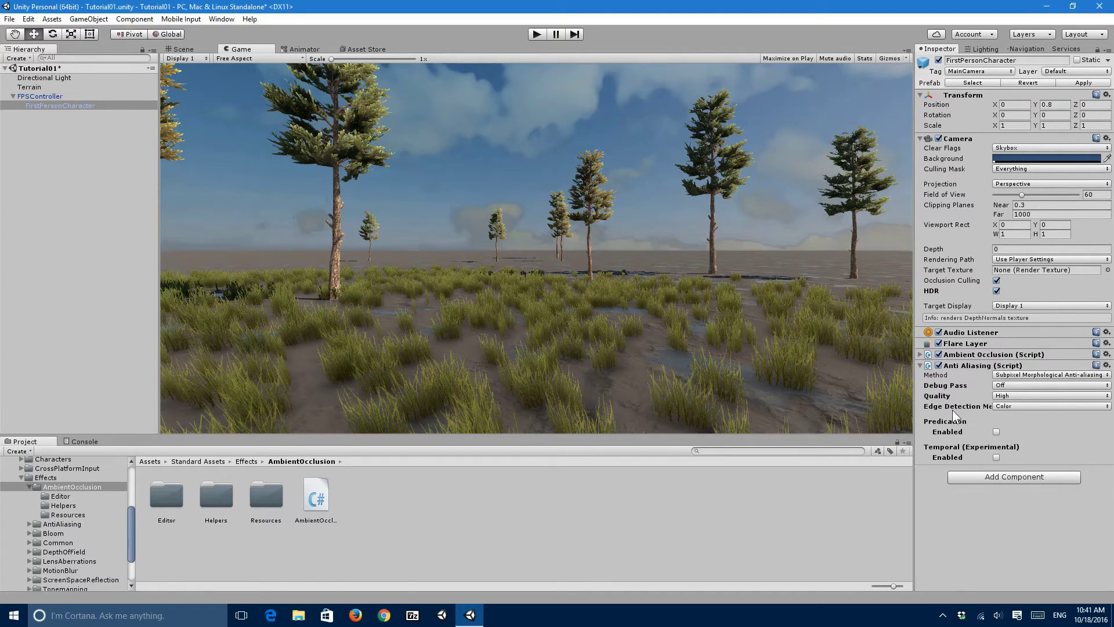
Compare the view with Anti Aliasing off and on, and try the experimental Temporal option with a fuzz size of 0.5
left_click(937, 365)
left_click(938, 366)
left_click(995, 458)
left_click_drag(1000, 467, 1022, 466)
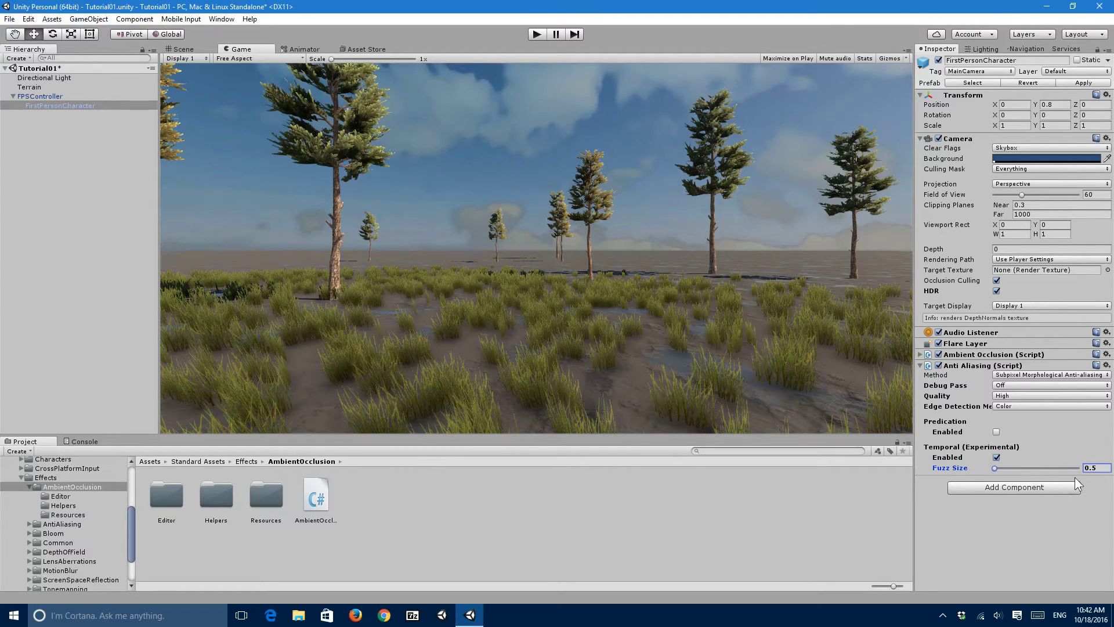
left_click(996, 457)
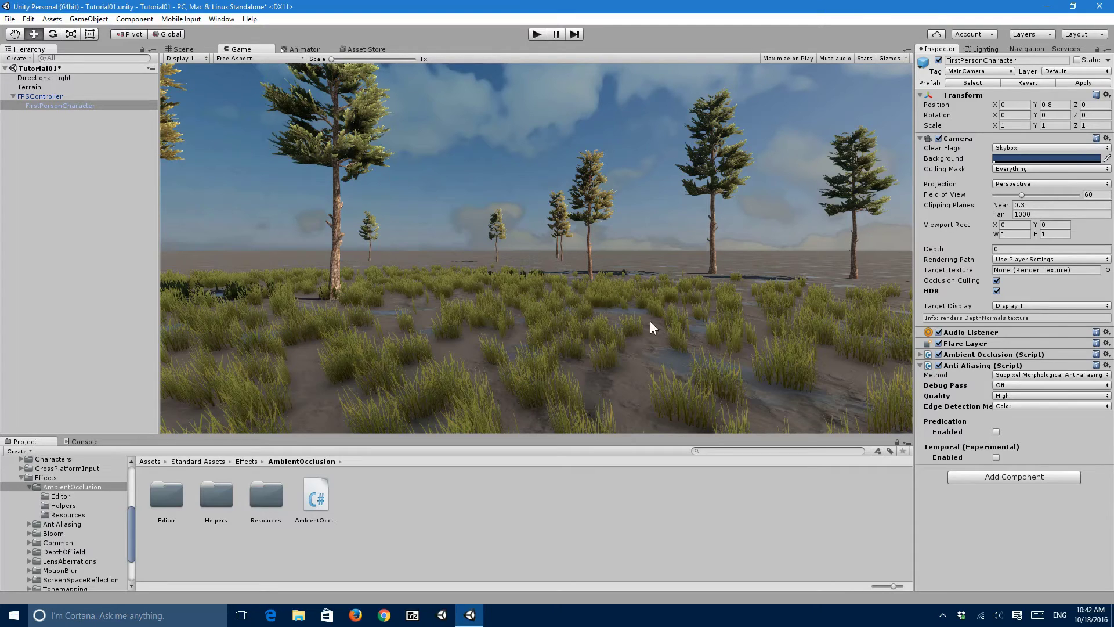
Collapse the Anti Aliasing component and add the cinematic Bloom image effect to the FirstPersonCharacter camera
left_click(976, 366)
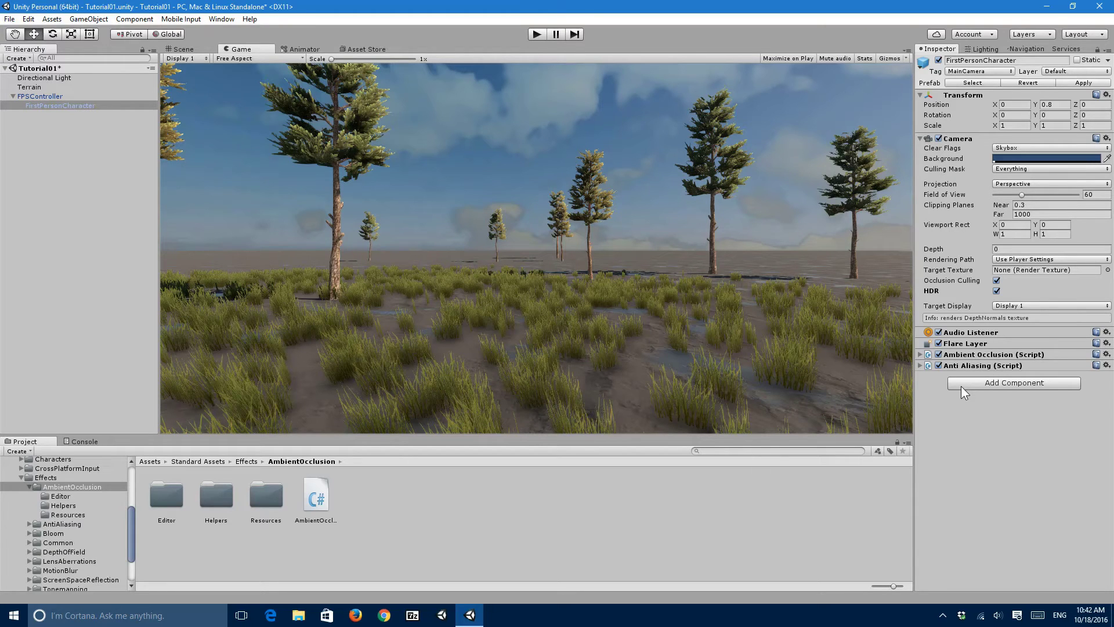
left_click(954, 385)
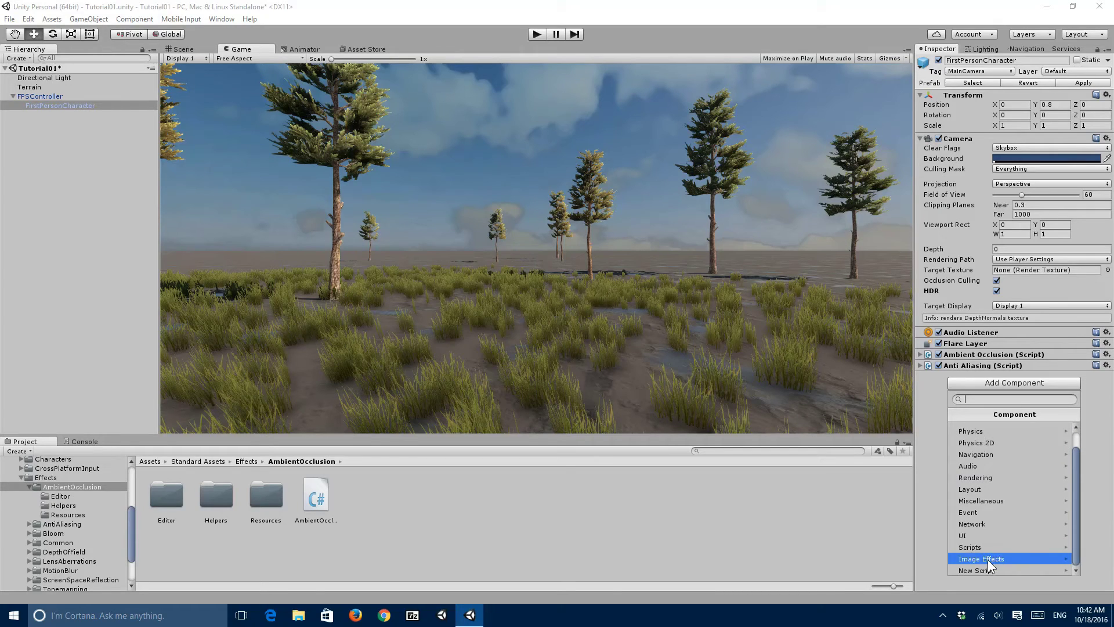
left_click(988, 559)
left_click(979, 428)
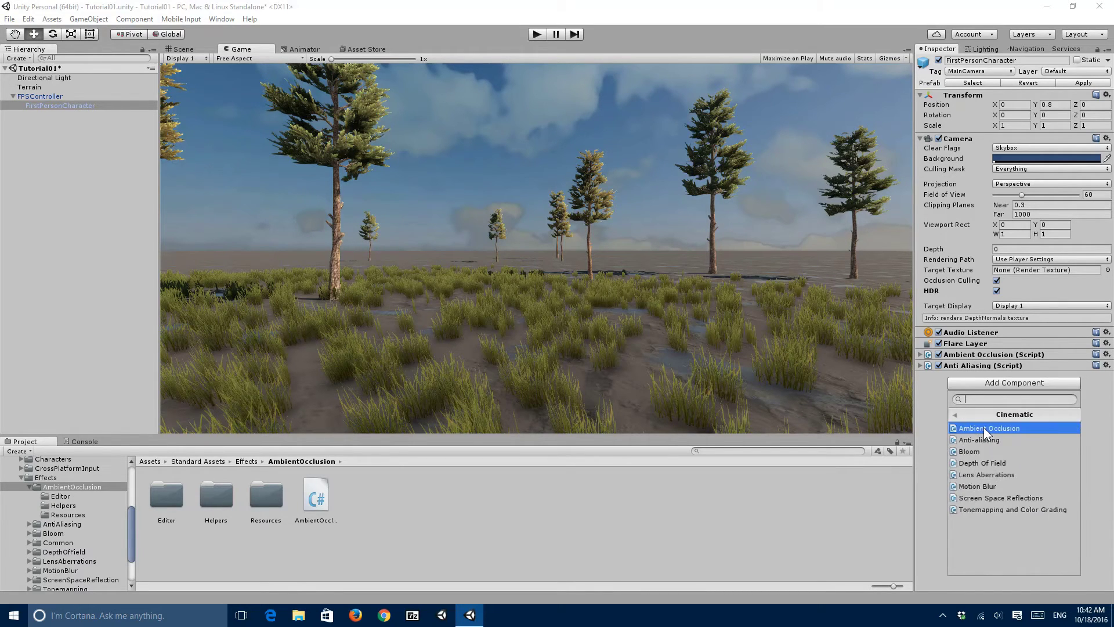
left_click(966, 449)
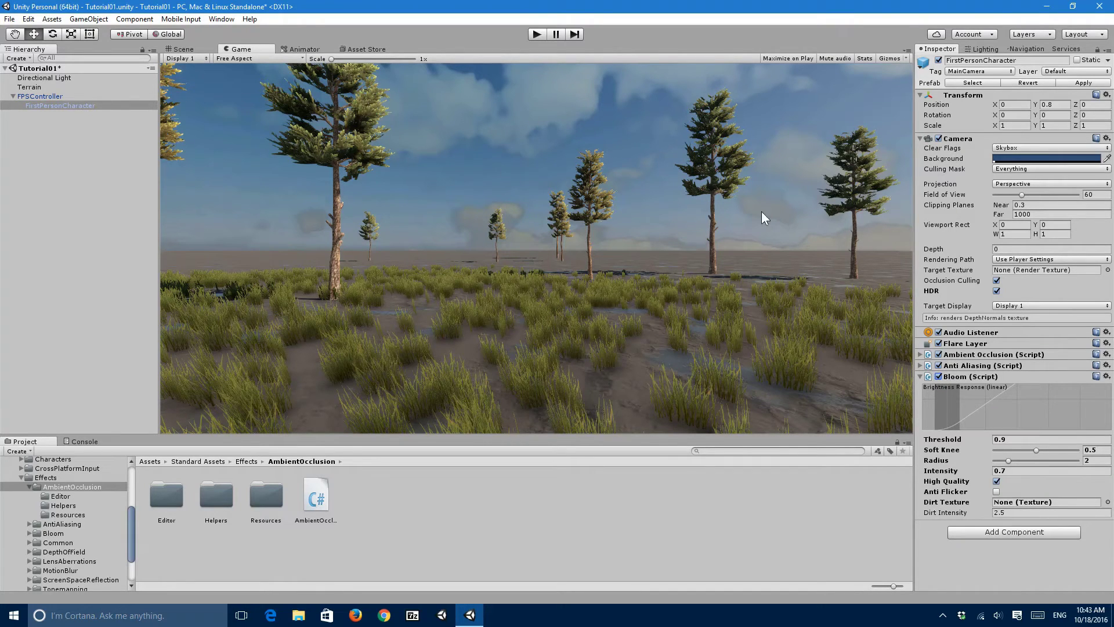
Search the textures for "dirt" and assign LensDirt01 as the Bloom effect's dirt texture
left_click(1108, 502)
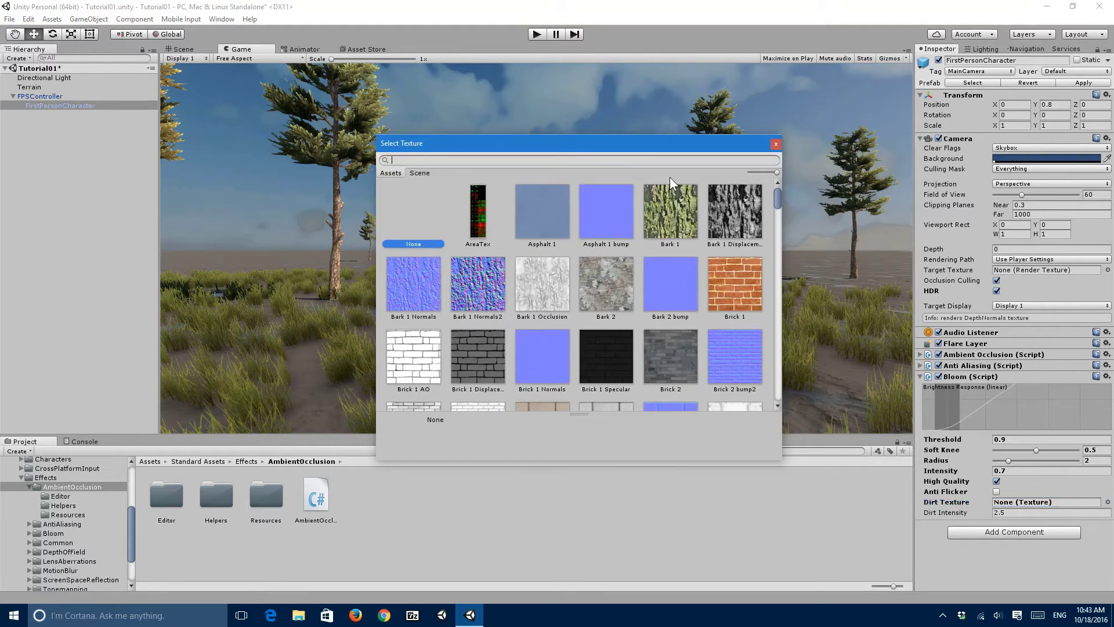
type("dirt")
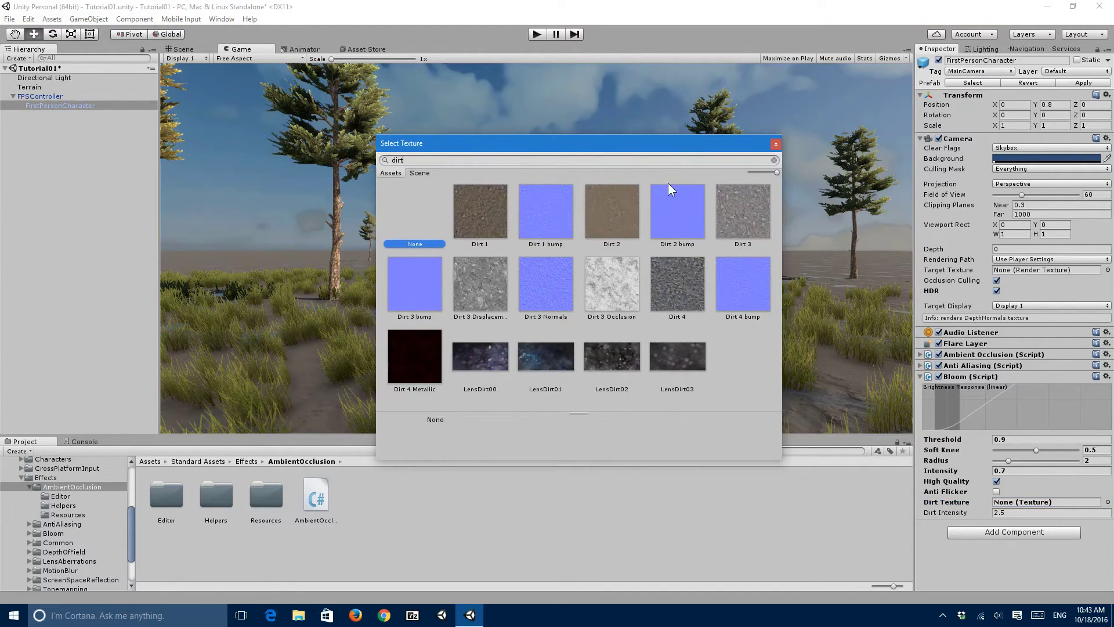
left_click(489, 358)
left_click(540, 376)
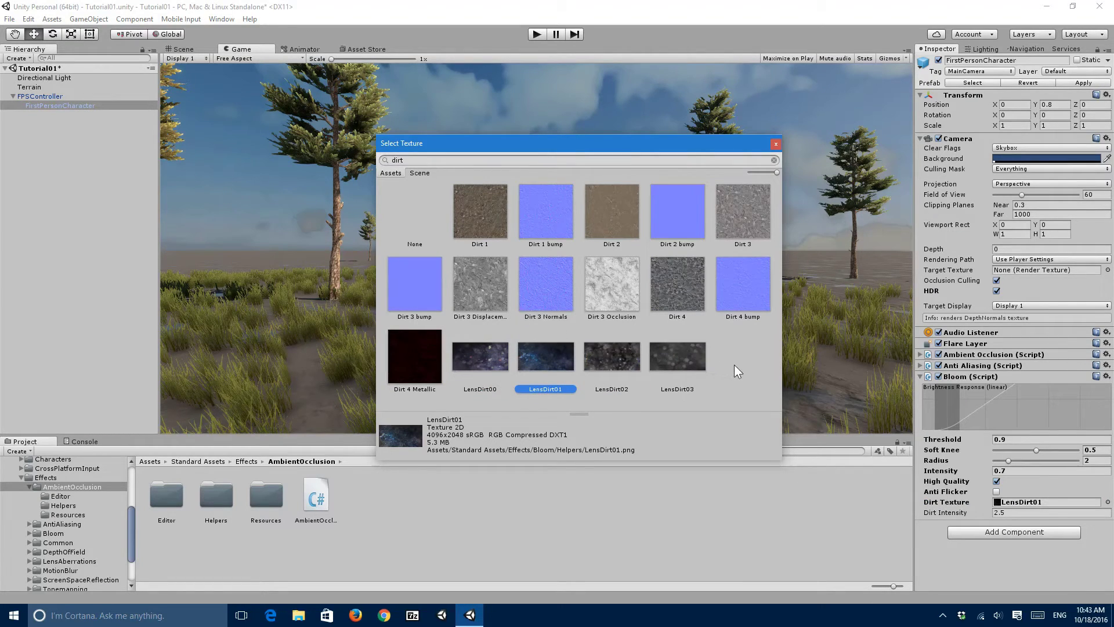
key("Return")
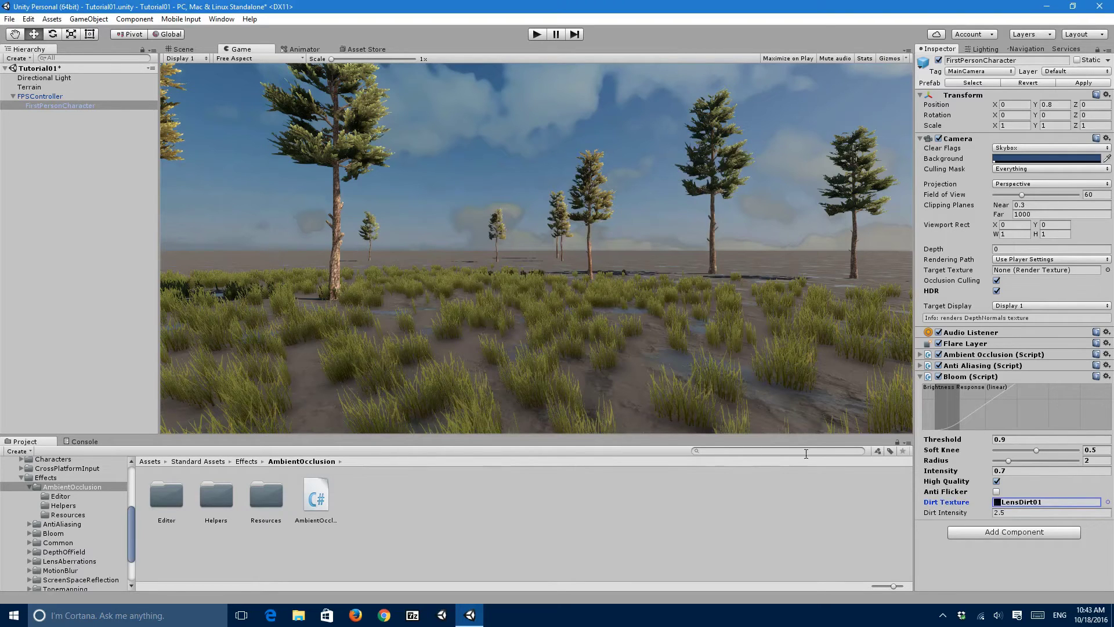
Set Bloom's dirt intensity to 5 and radius to 3.5, with Anti Flicker enabled, and save the scene
left_click(1012, 513)
type("5")
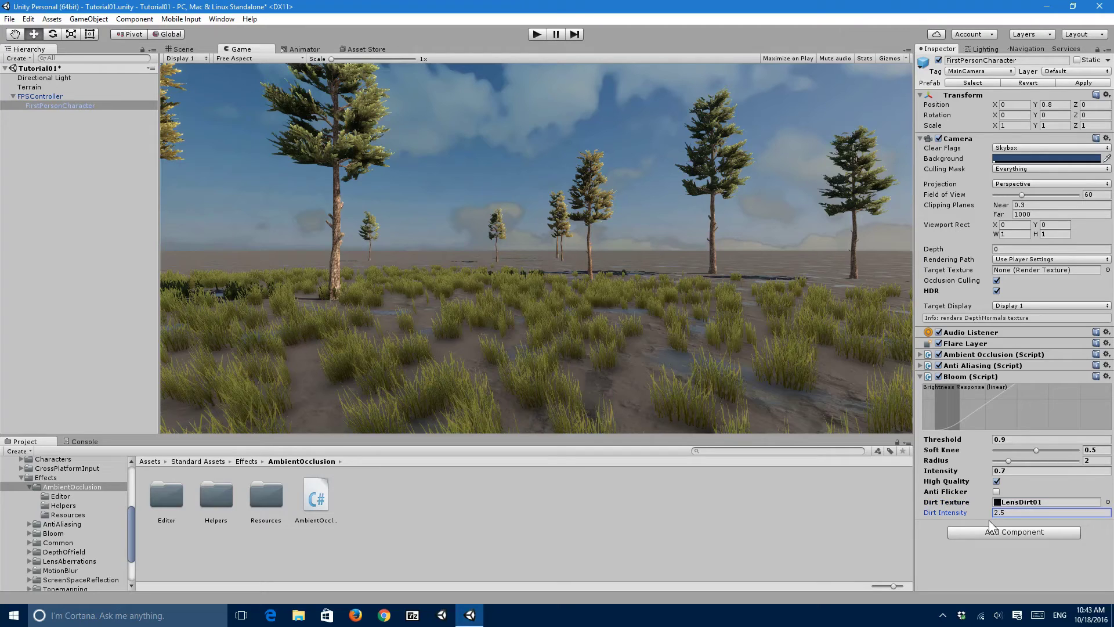
type("5")
key("ctrl+s")
left_click(996, 492)
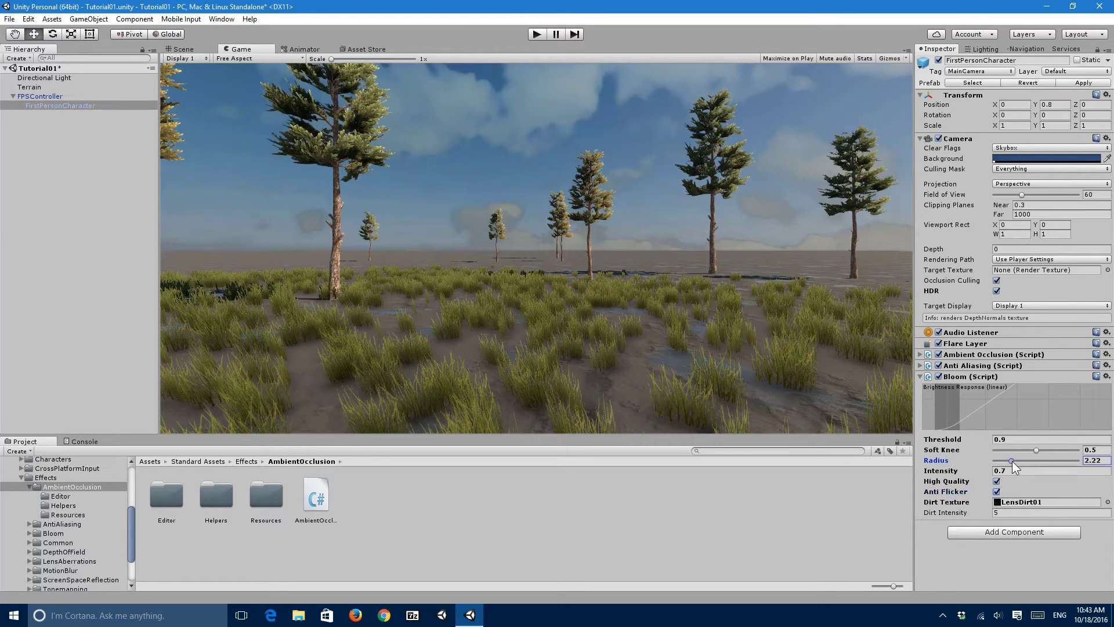
left_click_drag(1012, 460, 1033, 465)
Run the scene and look around toward the sun to check the Bloom effect
left_click(534, 36)
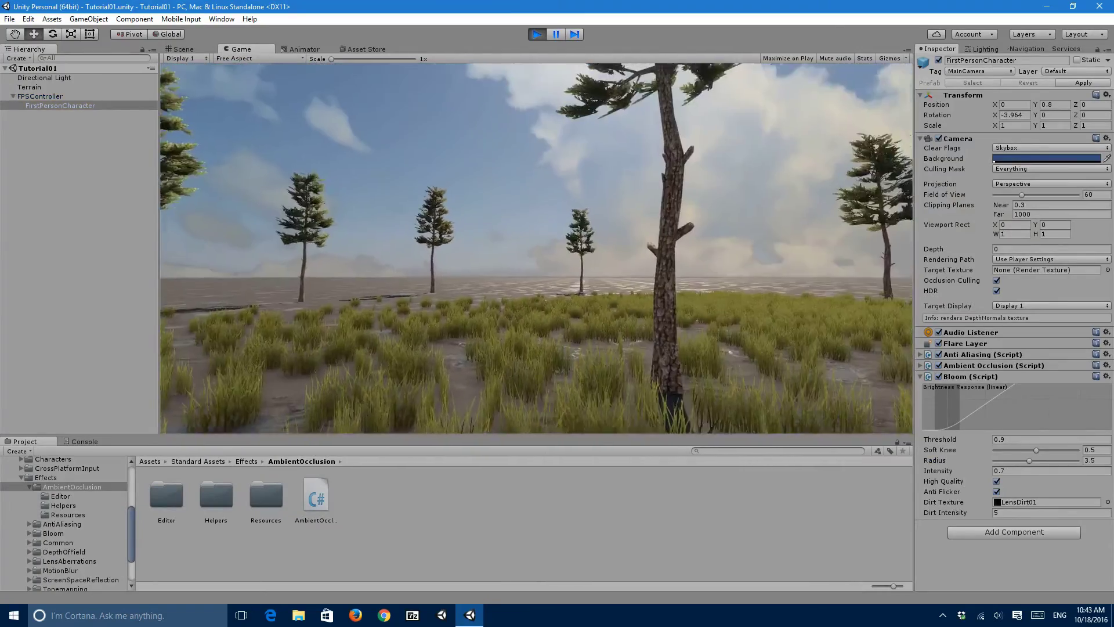
key("a")
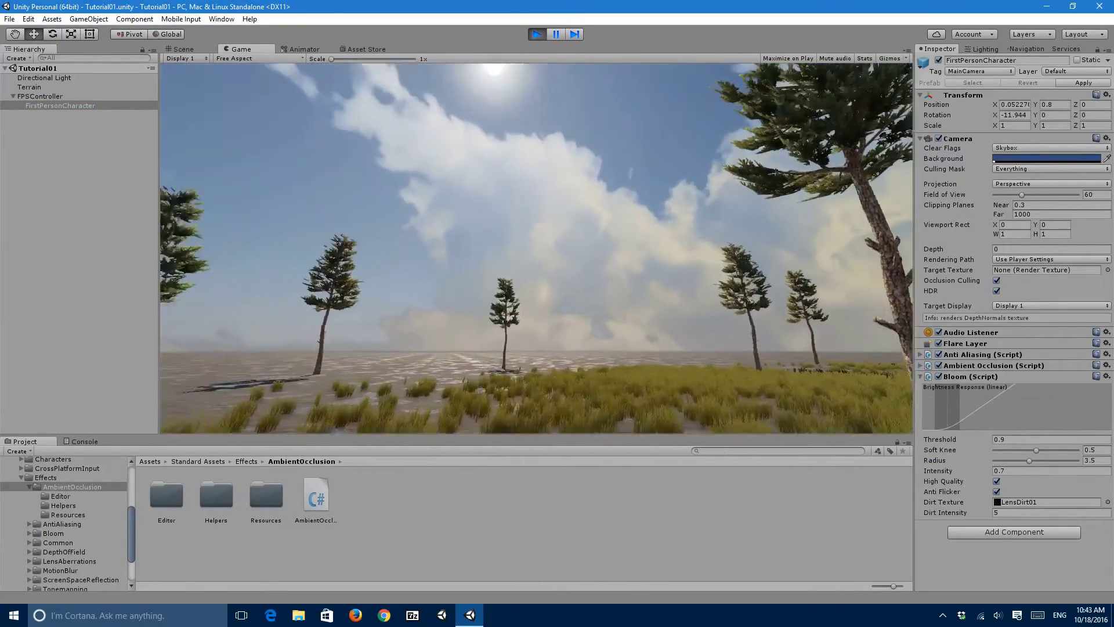
key("alt+Tab")
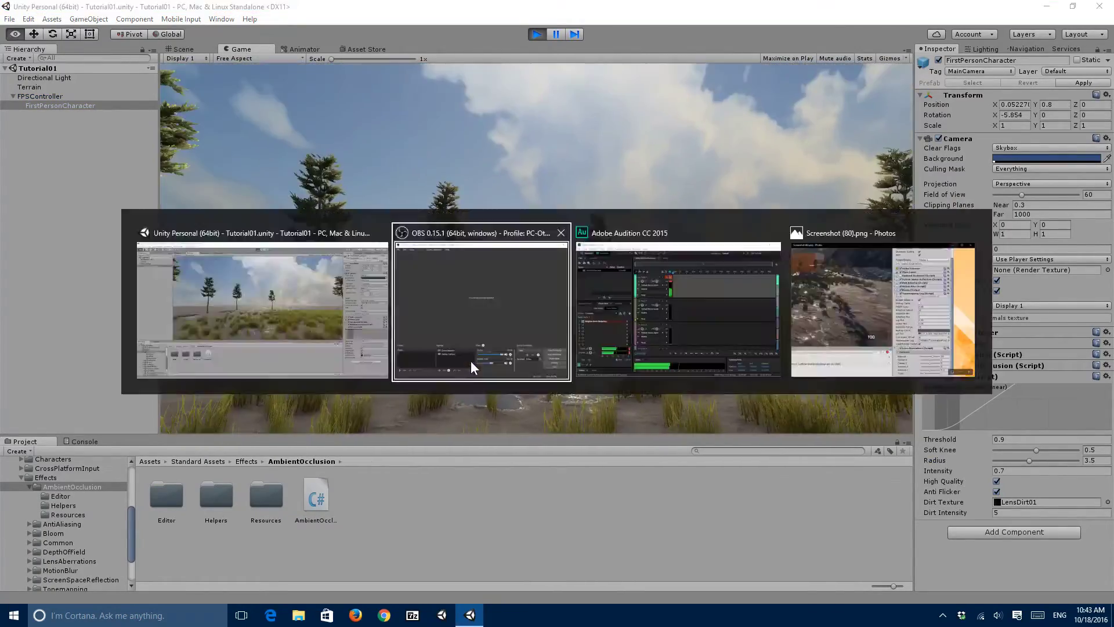
Compare the running scene with Bloom, Ambient Occlusion and Anti Aliasing each toggled off and on
left_click(939, 376)
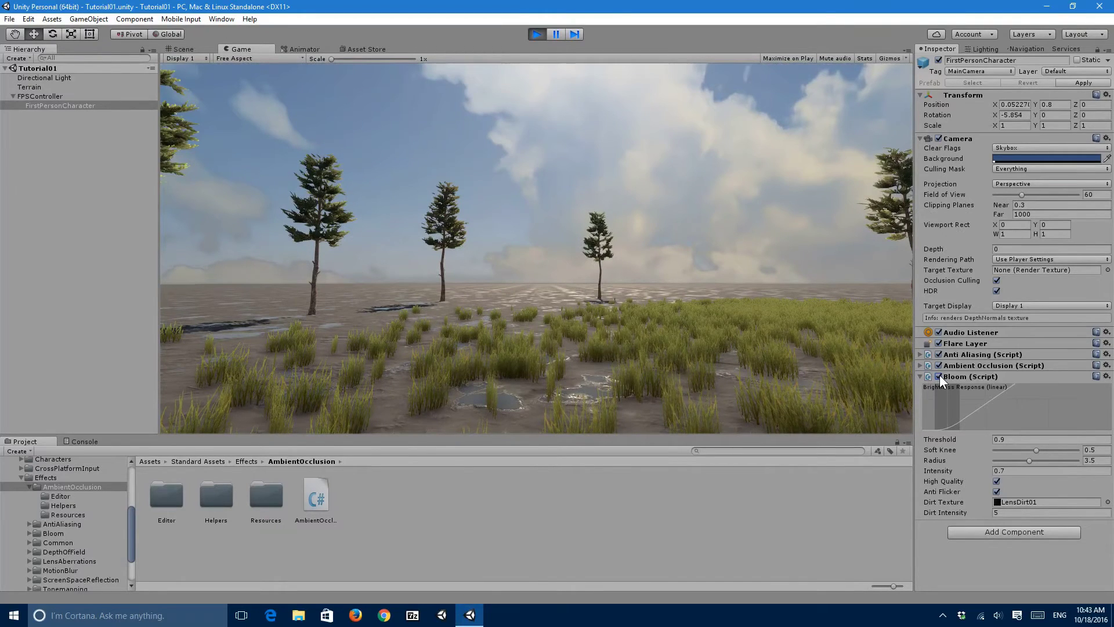
left_click(938, 376)
left_click(938, 376)
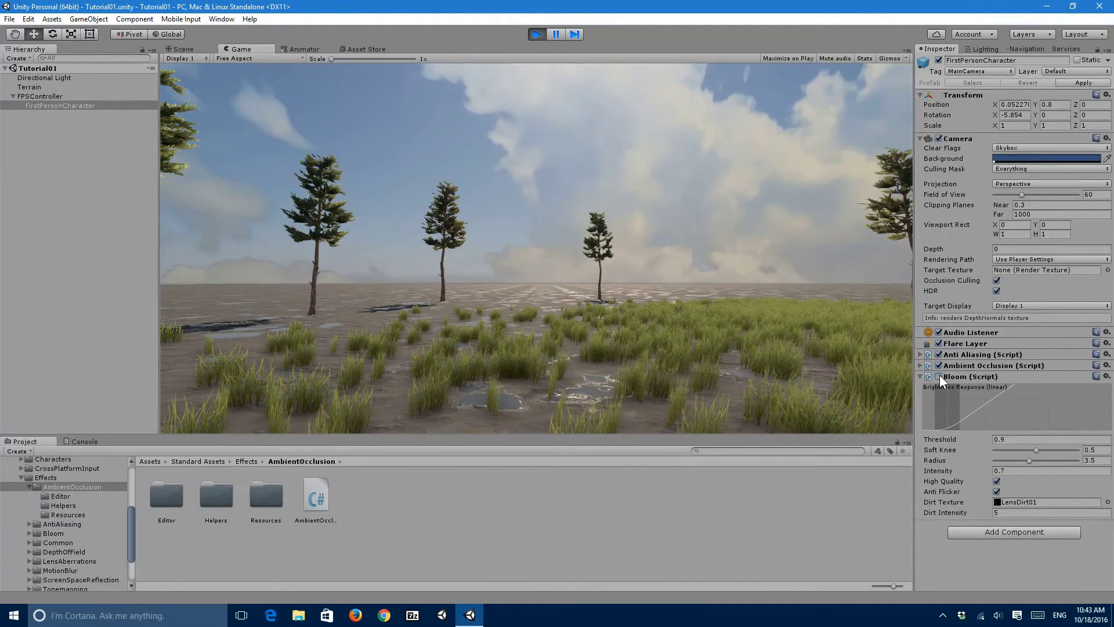
left_click(939, 376)
left_click(938, 376)
left_click(939, 376)
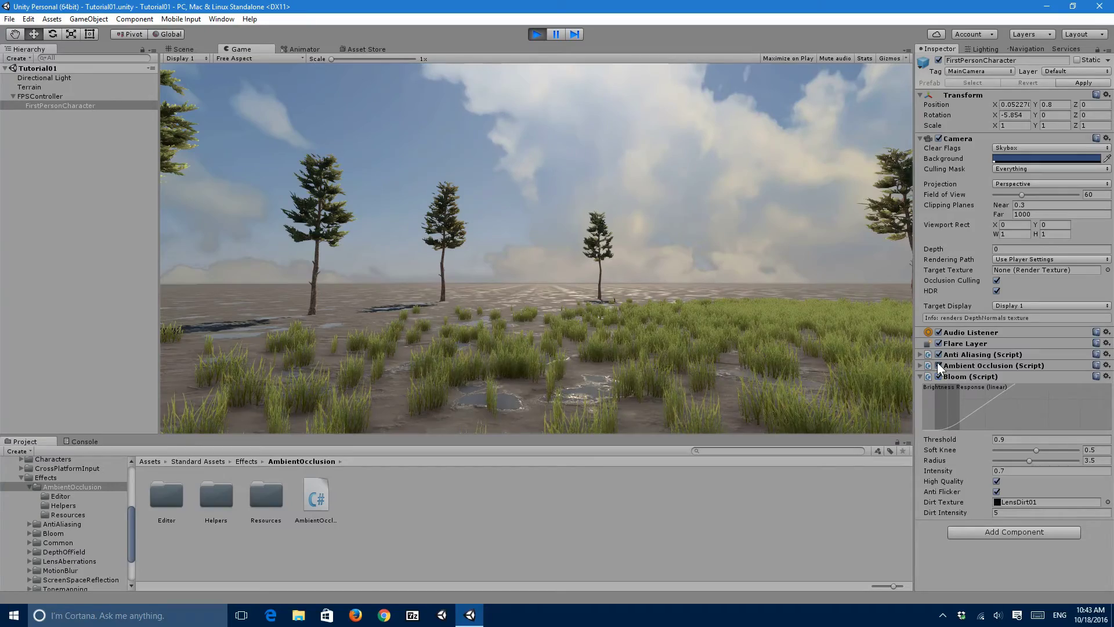
left_click(938, 364)
left_click(938, 364)
left_click(937, 354)
left_click(938, 353)
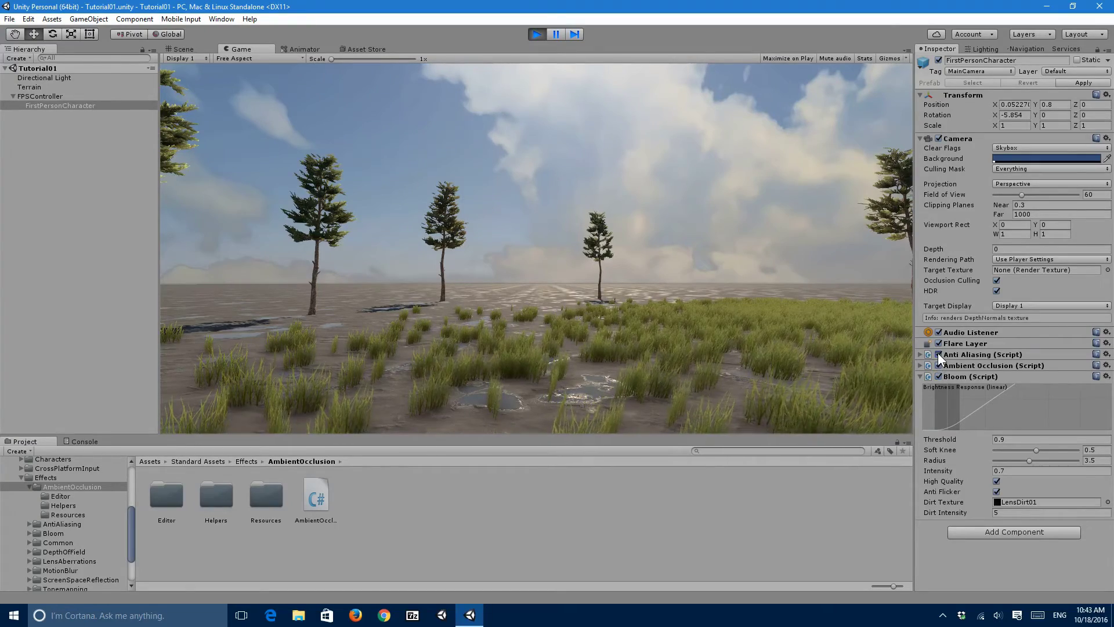
Look down at the sunlit puddle in the running scene and compare it with Bloom off and on
left_click(679, 372)
key("w")
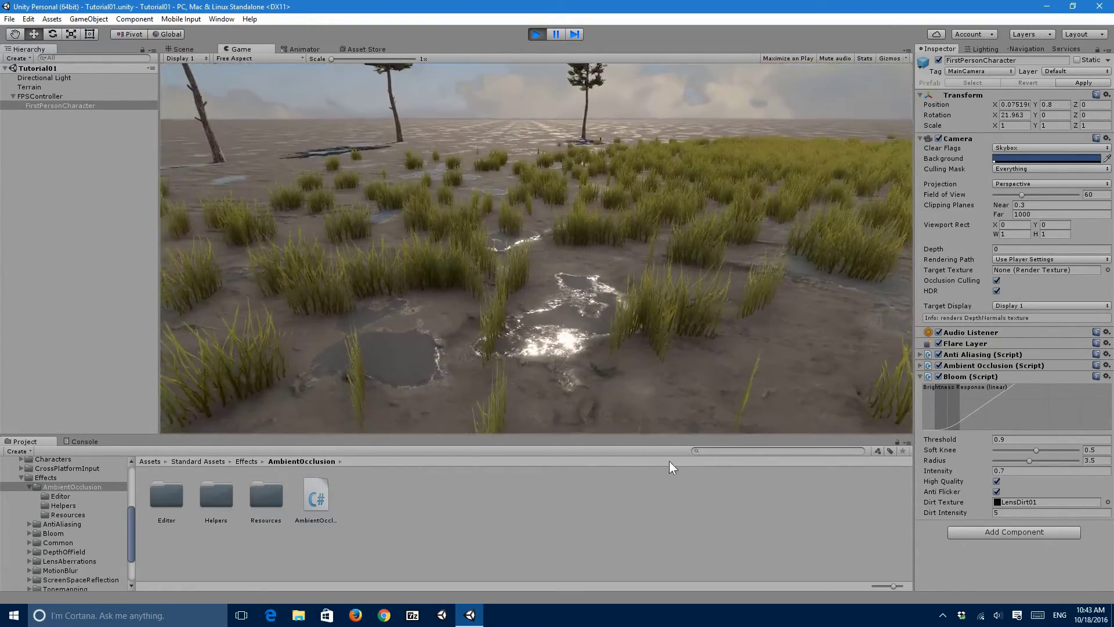
left_click(703, 531)
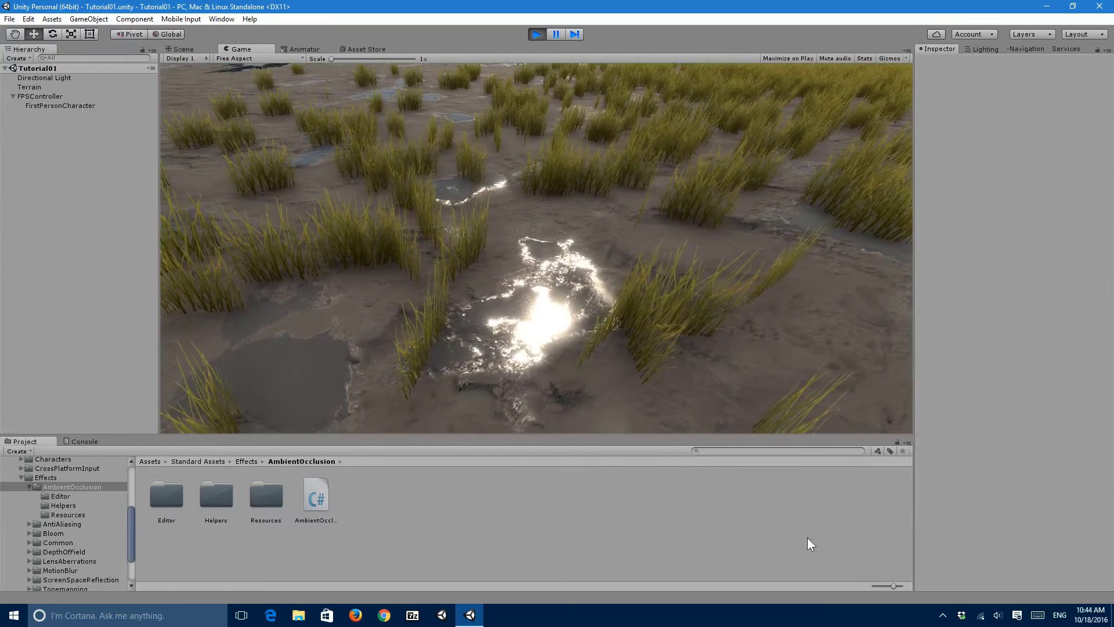
left_click(87, 105)
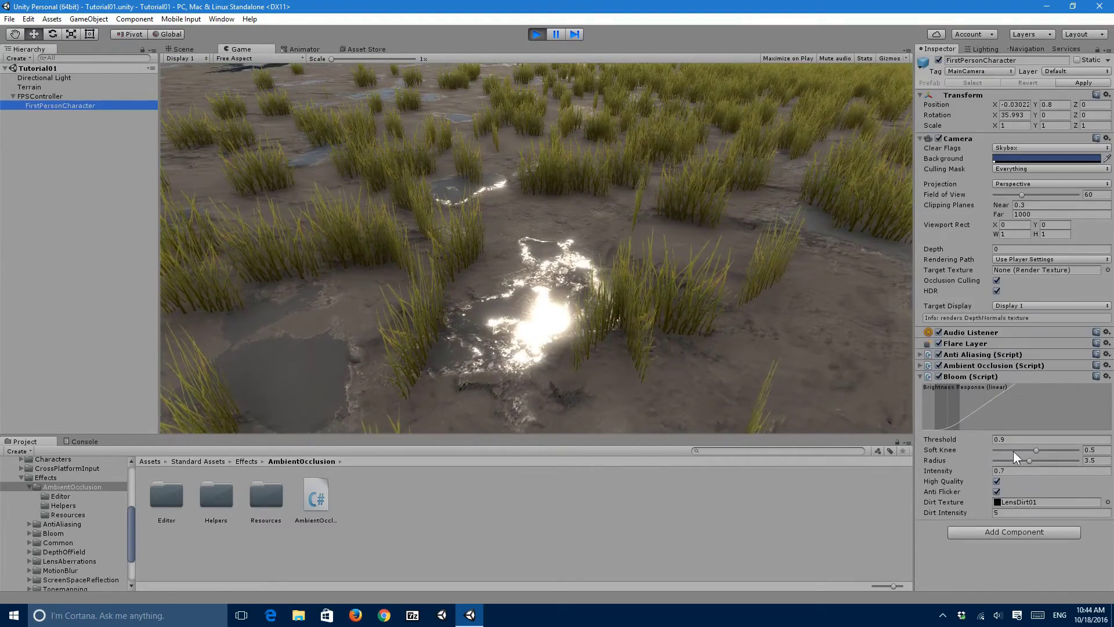
left_click(939, 376)
left_click(939, 376)
Try a Bloom radius of 5 and an intensity of 0.5 on the puddle's glare in the running scene
left_click(1094, 460)
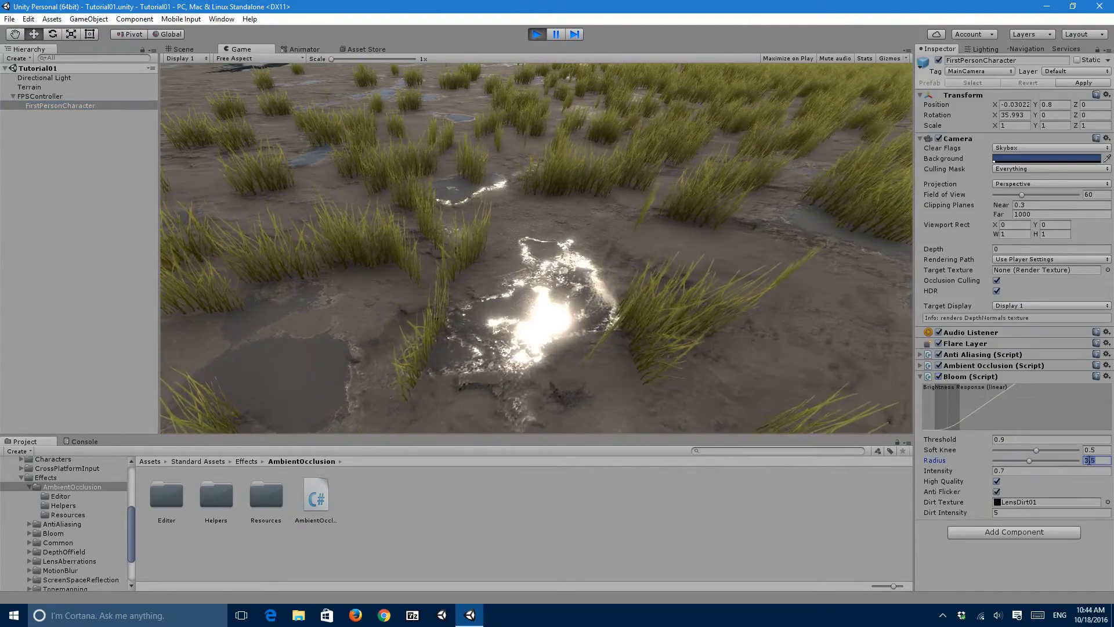
type("4")
key("BackSpace")
type("5")
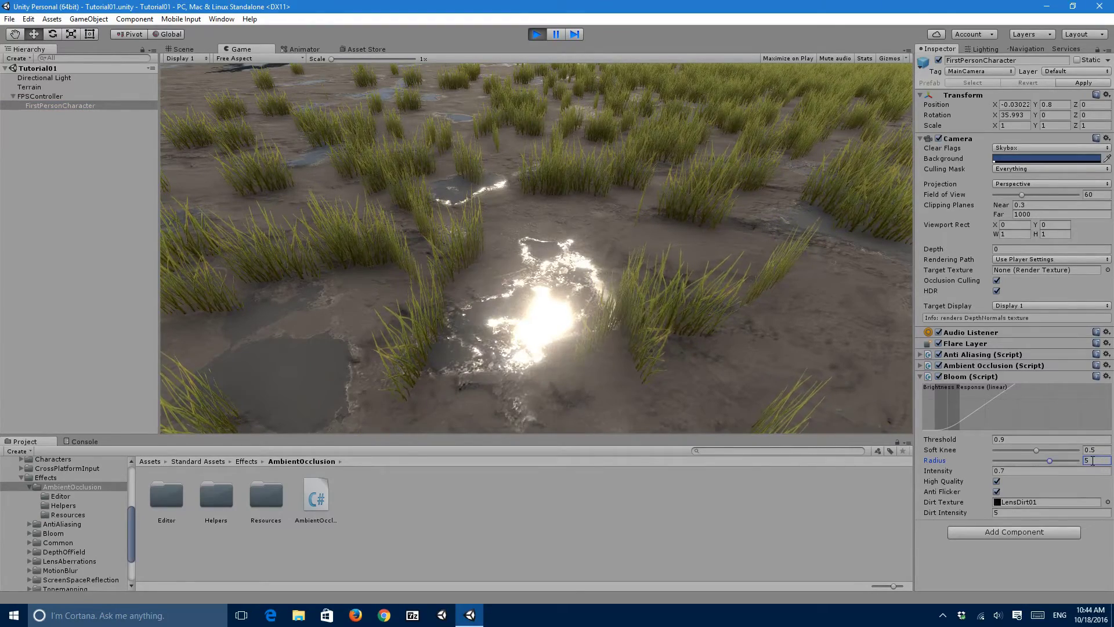
left_click(1019, 470)
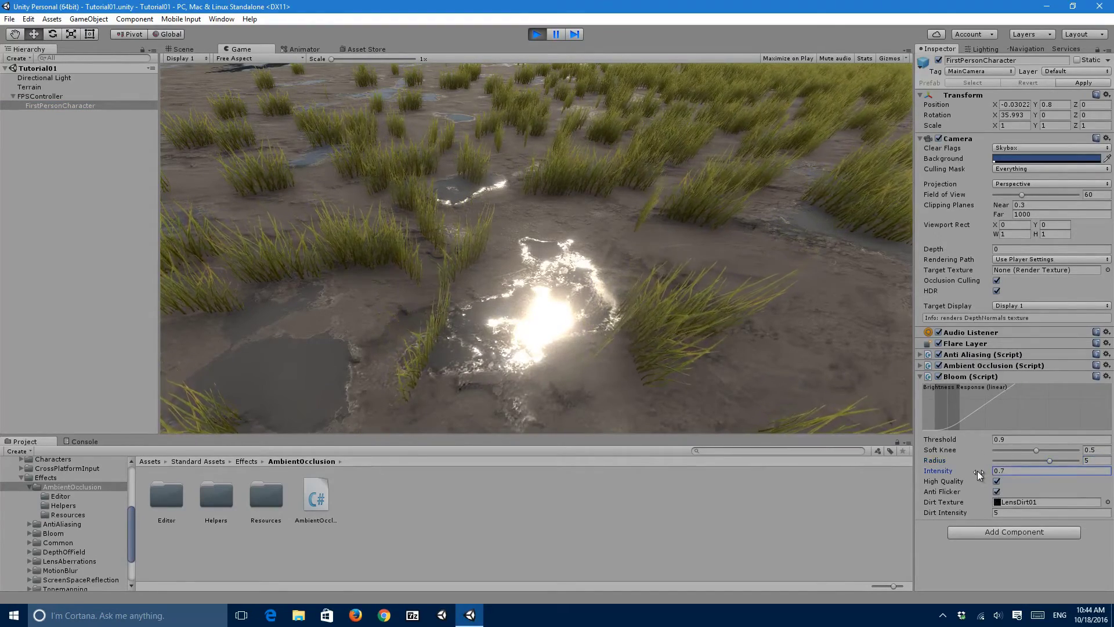
key("BackSpace")
type("5")
left_click(688, 299)
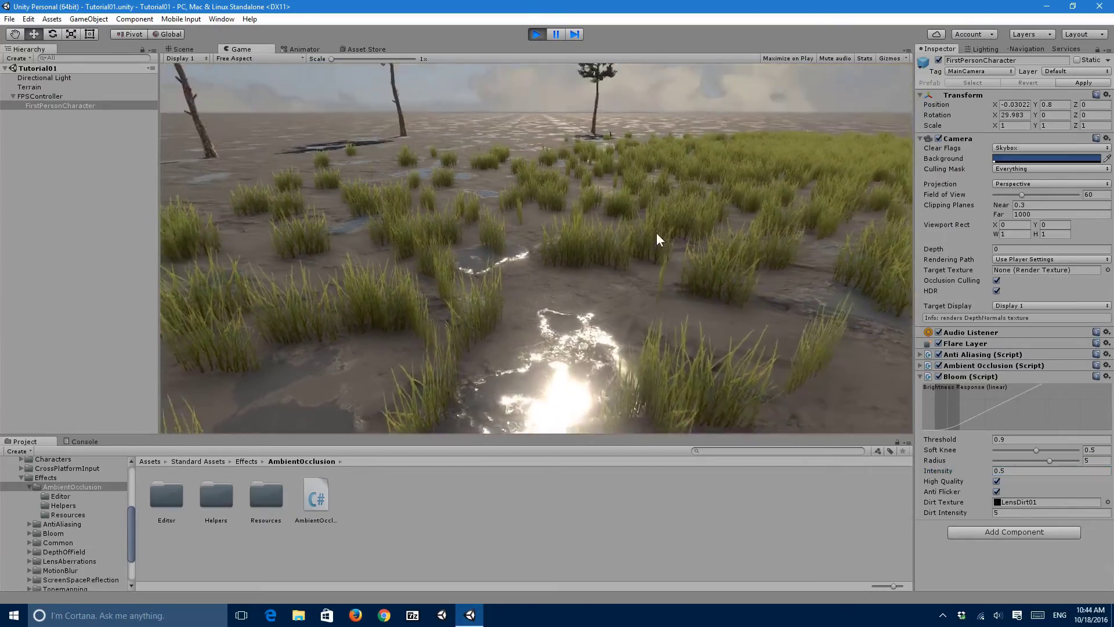
Undo the Bloom intensity and radius changes while walking across the puddles to check the sun's reflection
key("ctrl+z")
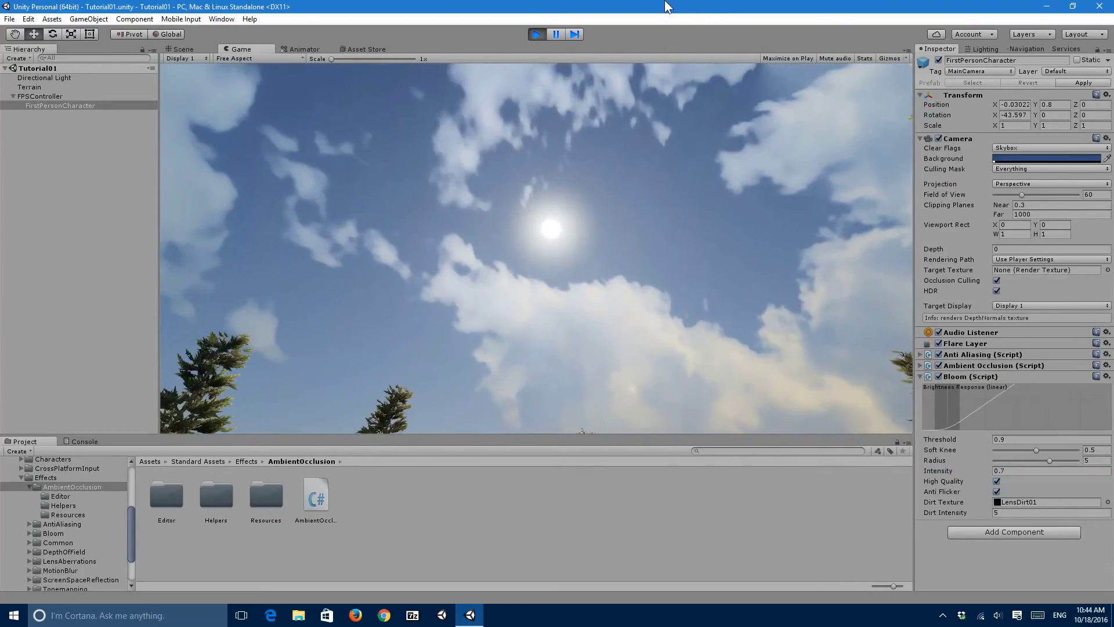
key("shift+w")
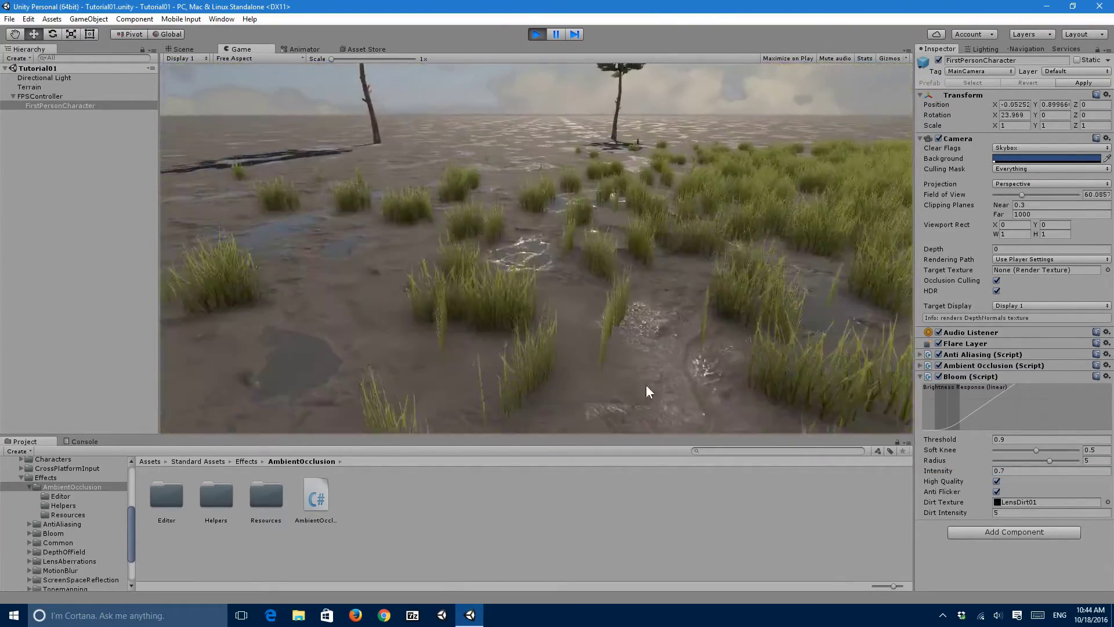
key("w")
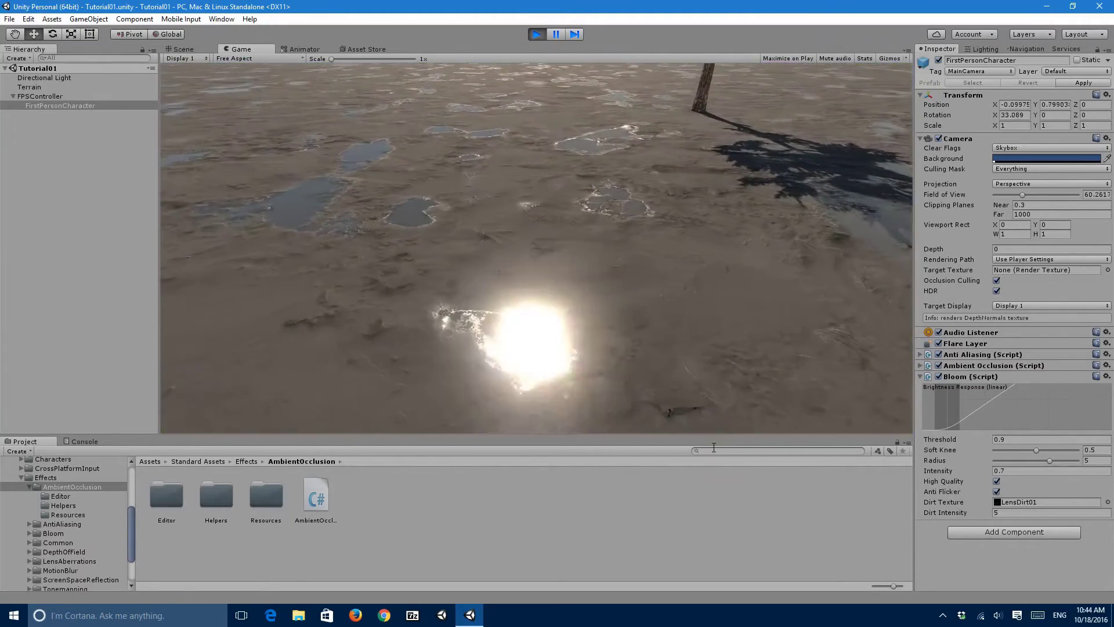
key("ctrl+z")
key("a")
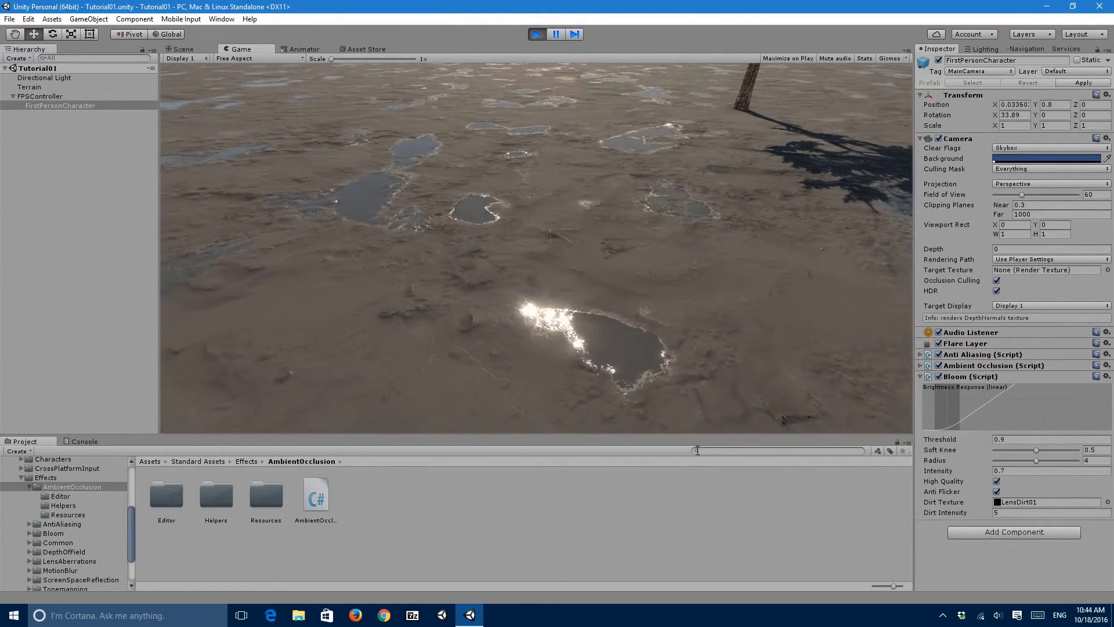
key("d")
key("a")
key("ctrl+z")
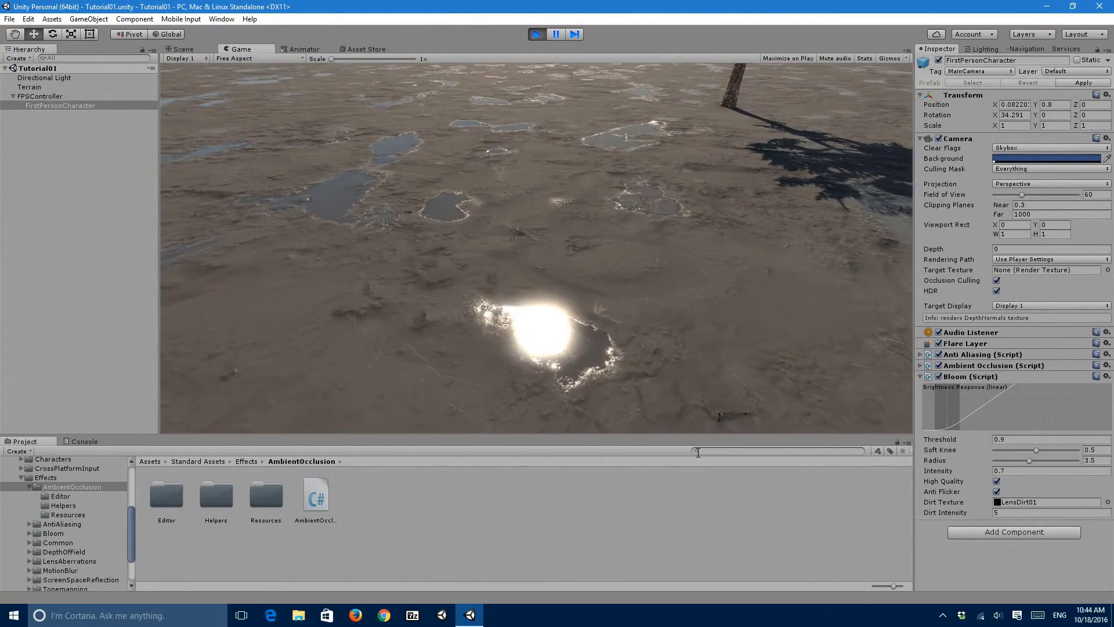
key("w")
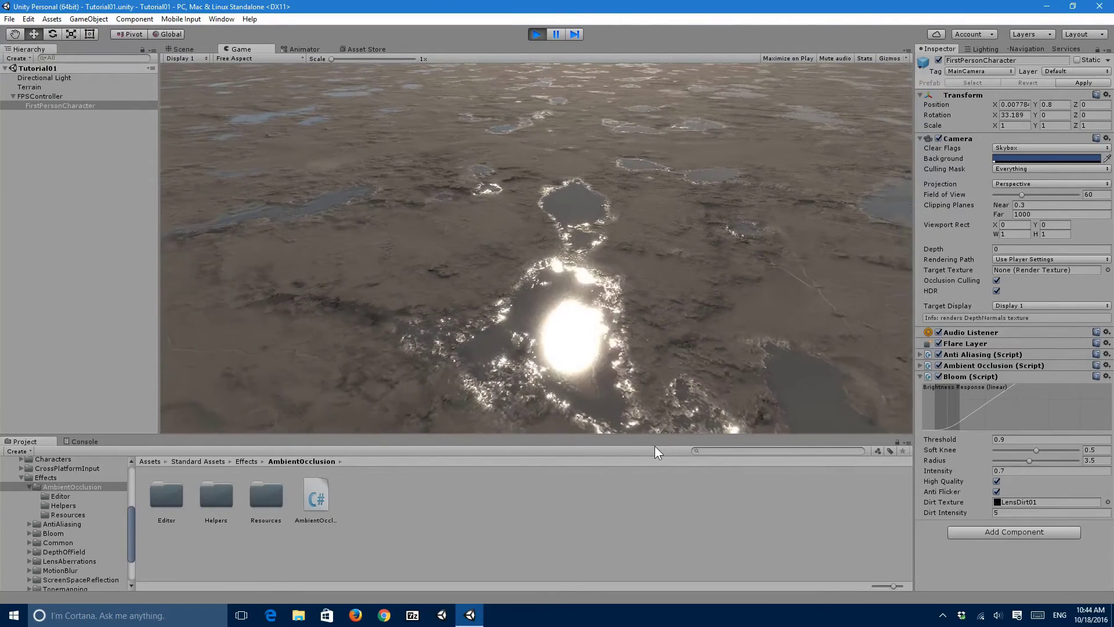
Set Bloom's intensity to 0.5 and its radius to 4.59, undoing any change to the soft knee
left_click(976, 471)
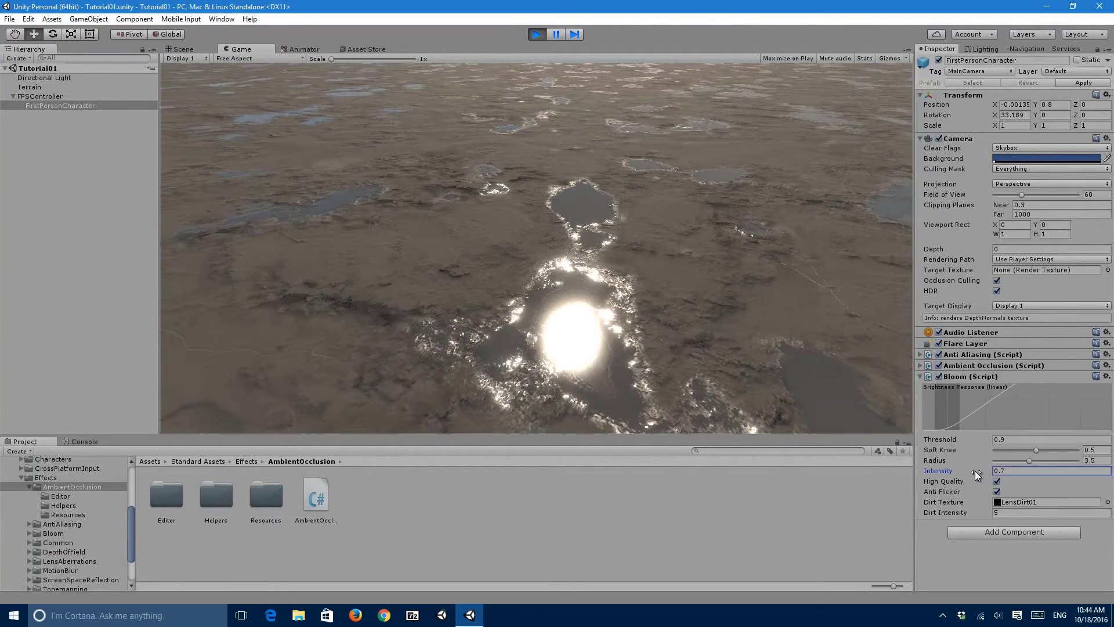
left_click_drag(976, 471, 957, 471)
left_click(1030, 460)
left_click_drag(1032, 461, 1083, 435)
key("ctrl+z")
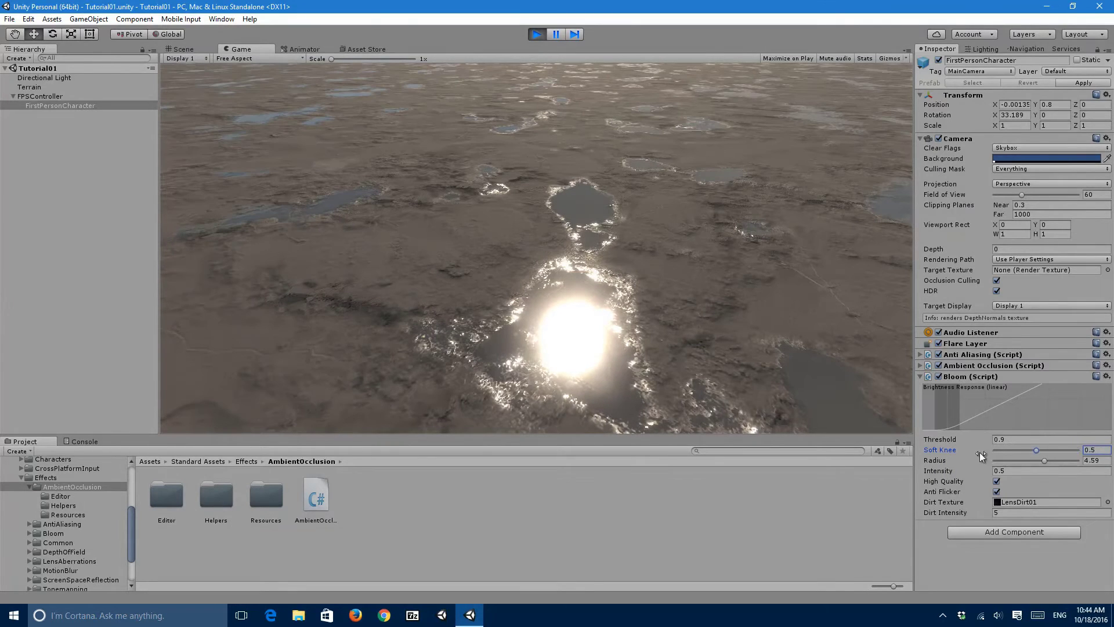
Try lowering the Bloom threshold to -0.03, look at the resulting glow, and undo the change
left_click(981, 437)
mouse_move(981, 437)
left_mouse_down()
mouse_move(1014, 442)
mouse_move(963, 443)
left_mouse_up()
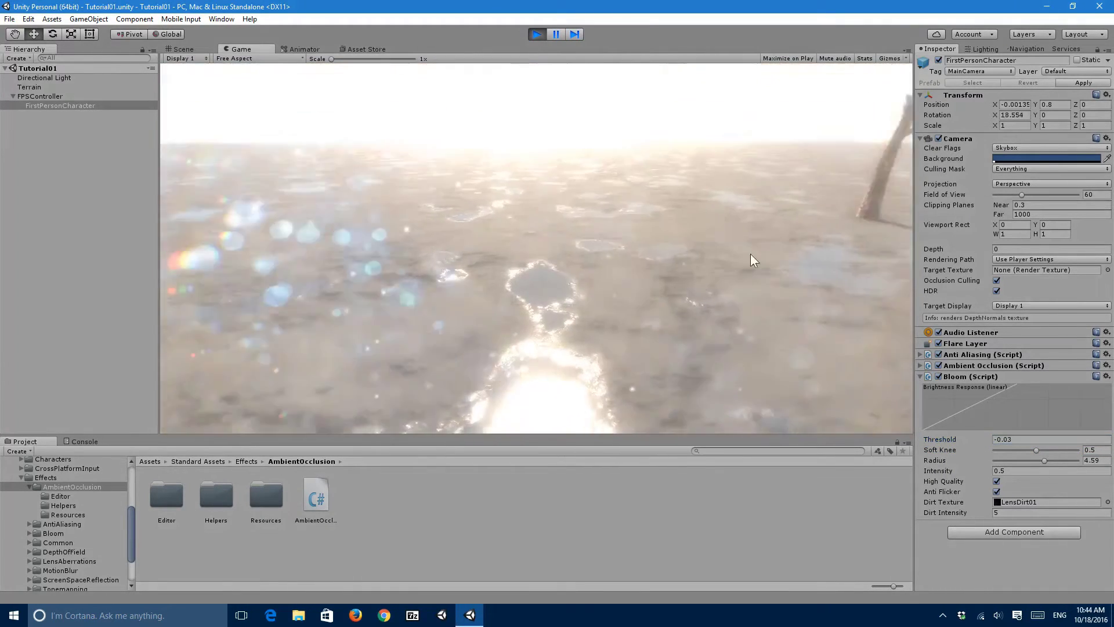
key("ctrl+z")
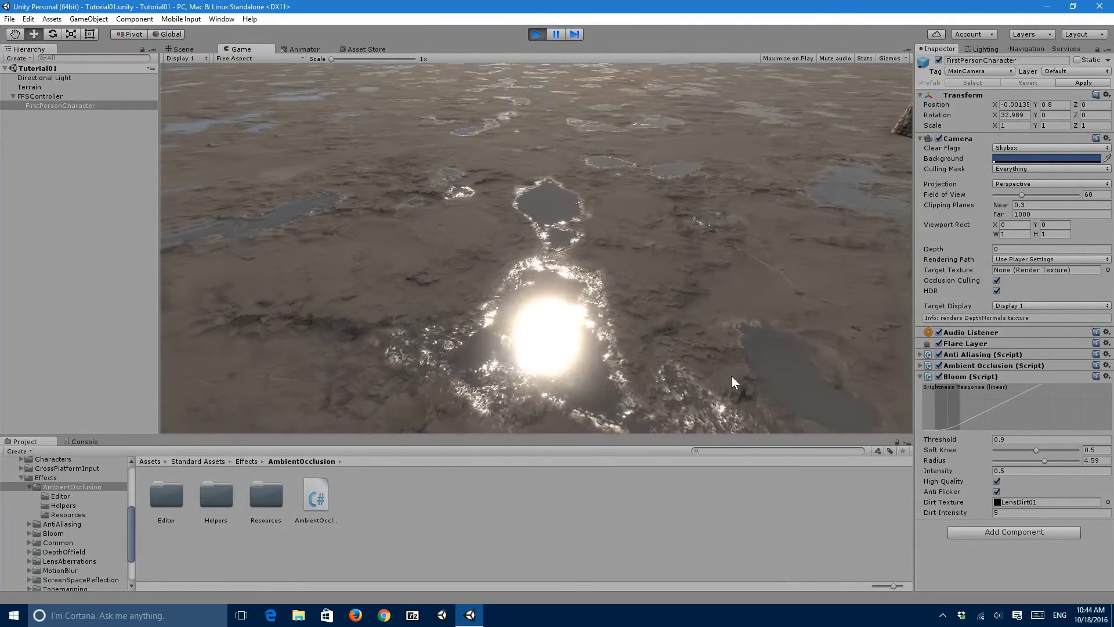
Set the Bloom threshold to 0.7 in the running scene
left_click(1007, 439)
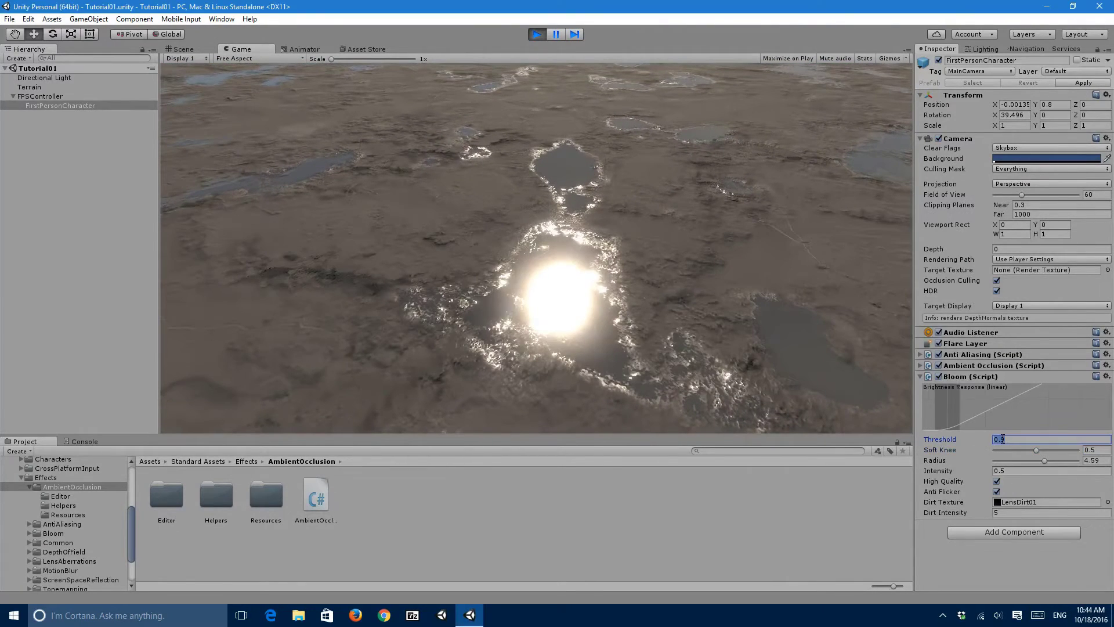
type("0.7")
left_click(838, 402)
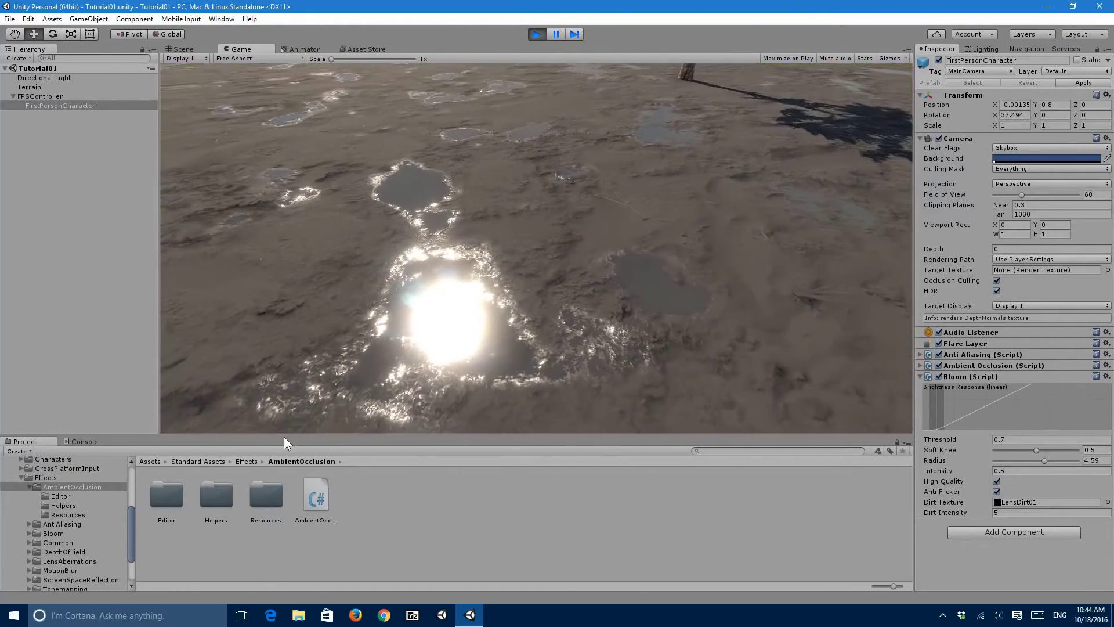
key("alt+Tab")
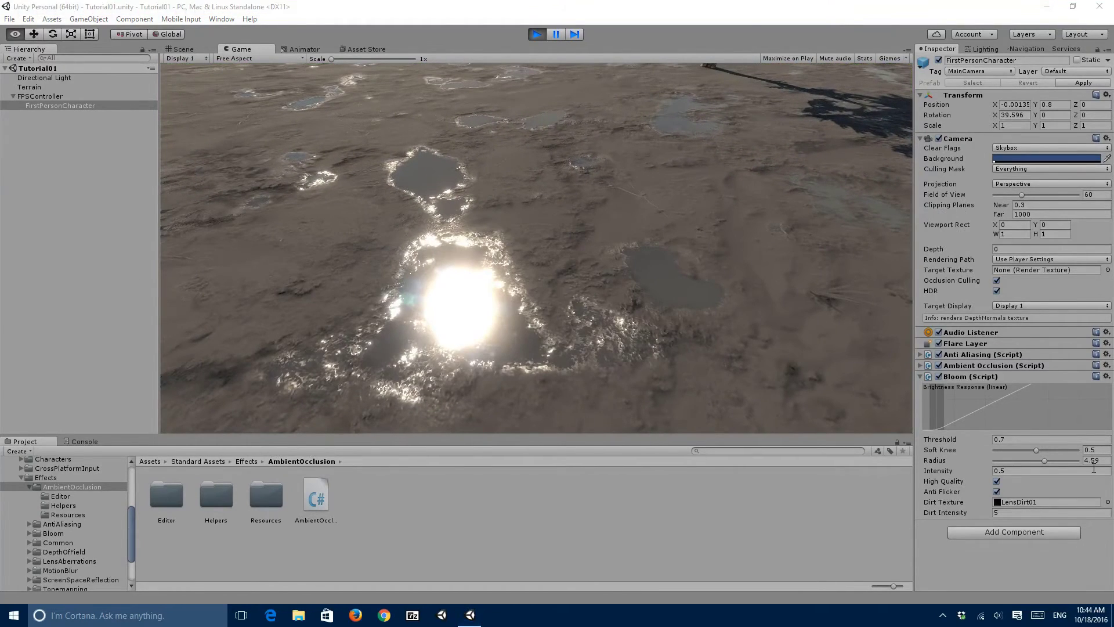
left_click(1095, 460)
type("3")
key("Escape")
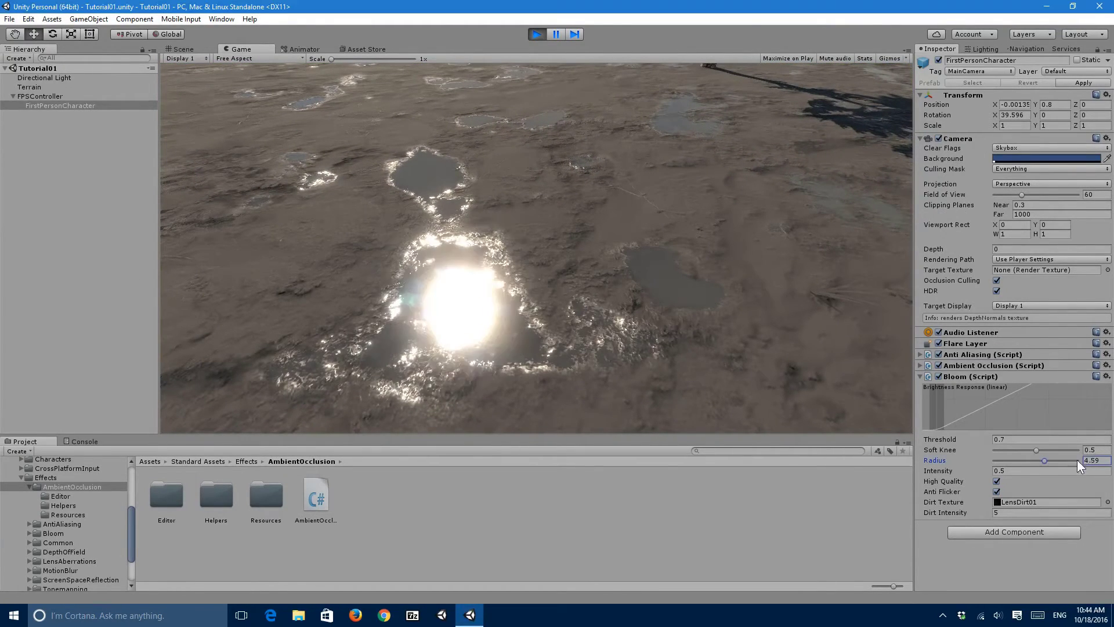
Set Bloom's intensity to 0.7 and its radius to 4, checking the glow while walking through the running scene
left_click(1064, 472)
type("0.7")
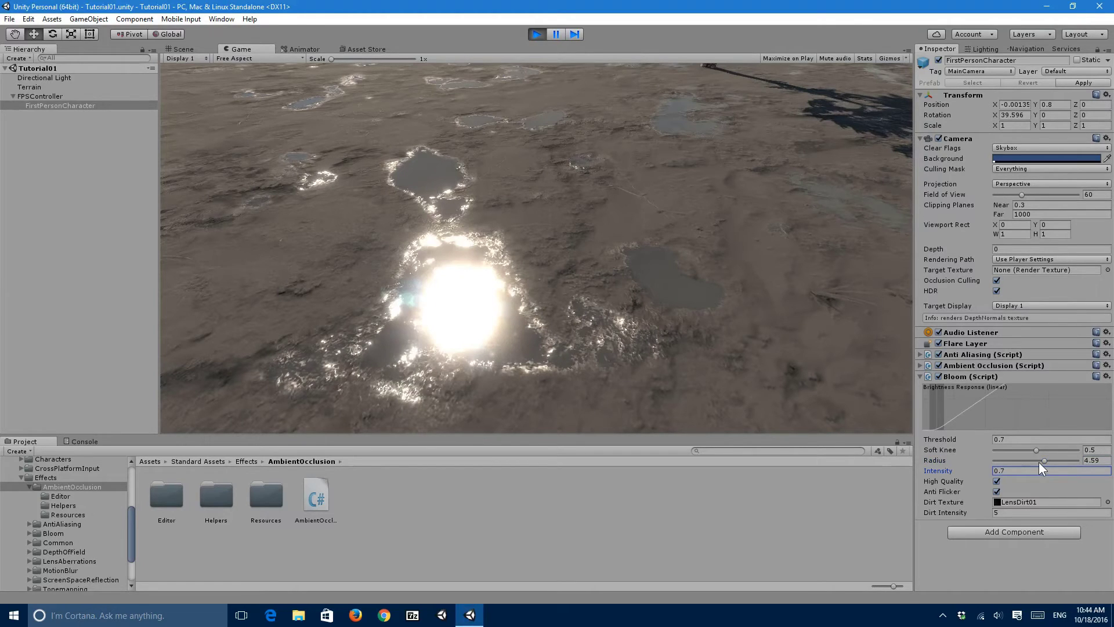
mouse_move(1042, 461)
left_mouse_down()
mouse_move(1022, 460)
mouse_move(1038, 462)
left_mouse_up()
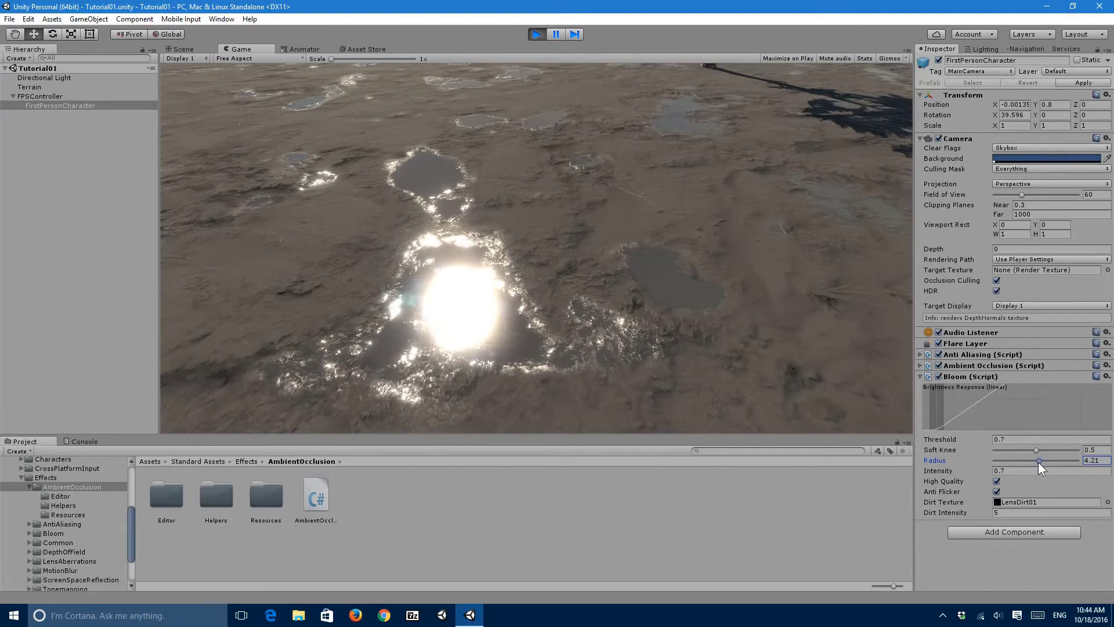
left_click(1104, 460)
type("4")
left_click(706, 358)
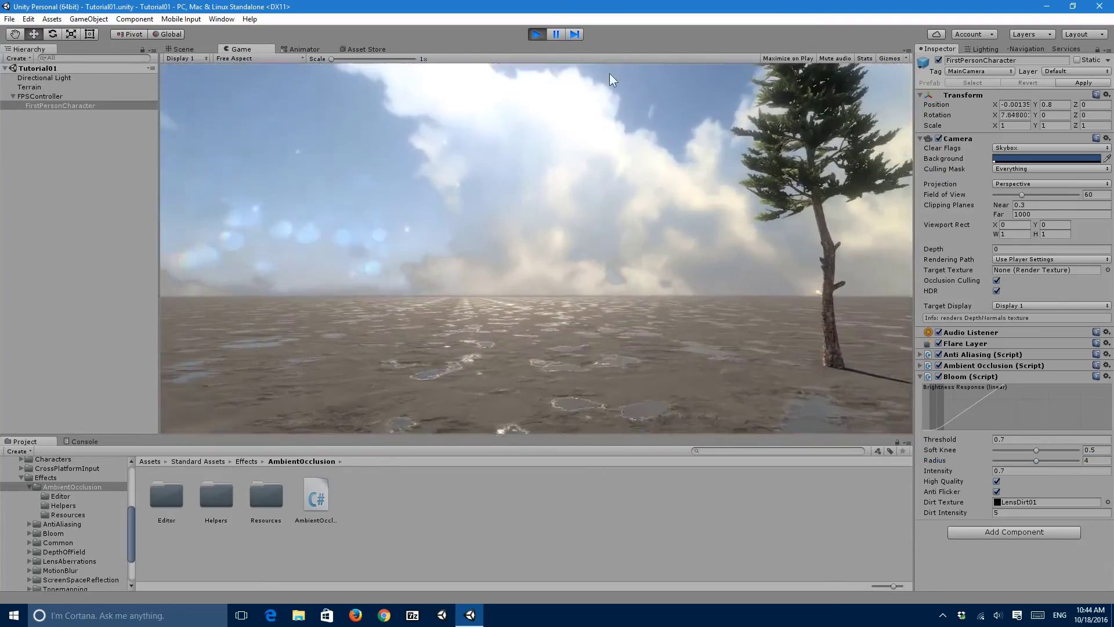
key("shift+w")
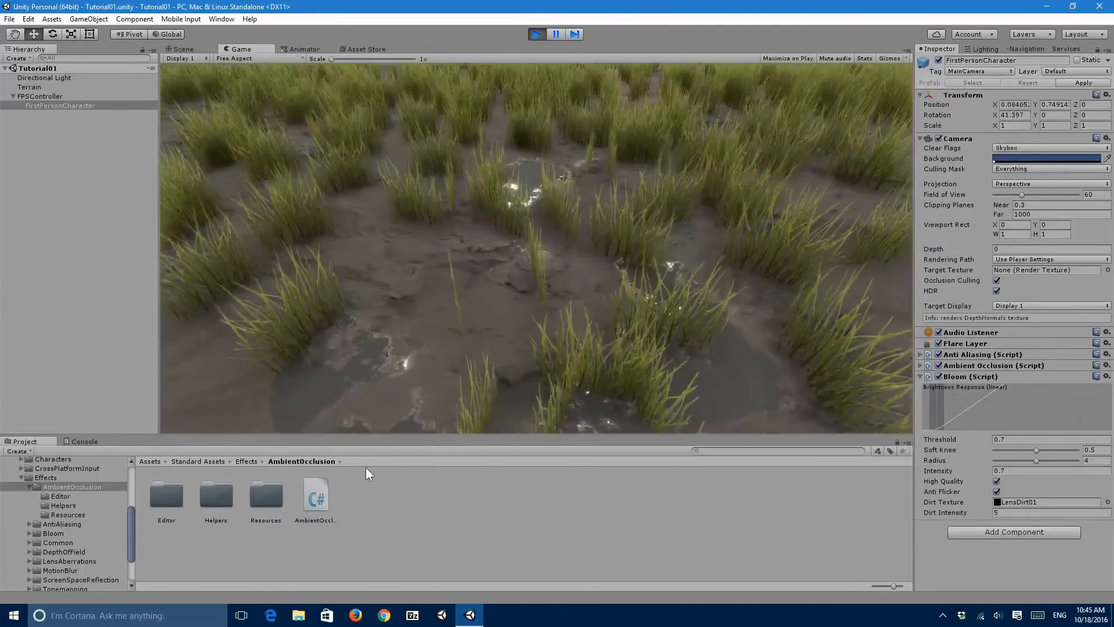
Copy the Bloom component from the running scene, stop playing, and paste its values onto the camera's Bloom component
right_click(967, 377)
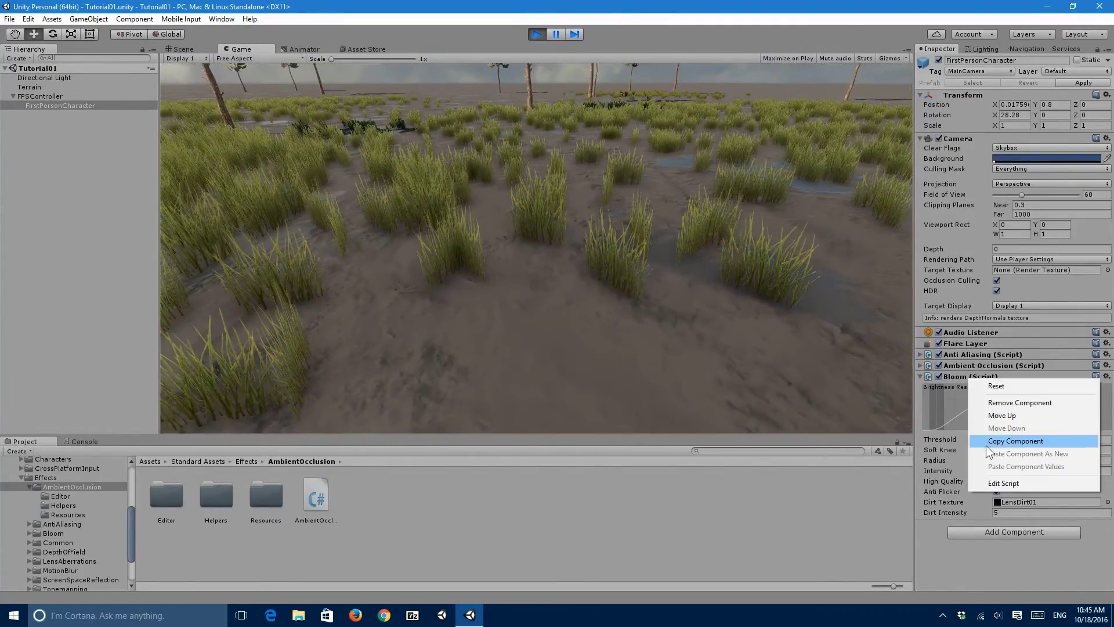
left_click(986, 442)
left_click(537, 34)
right_click(956, 376)
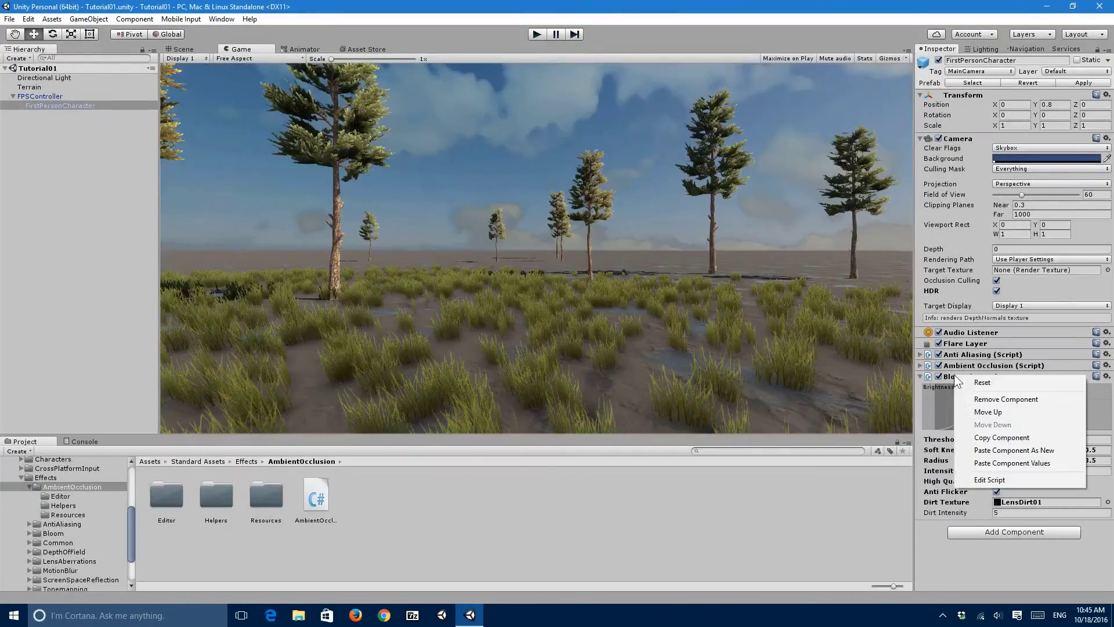
left_click(997, 463)
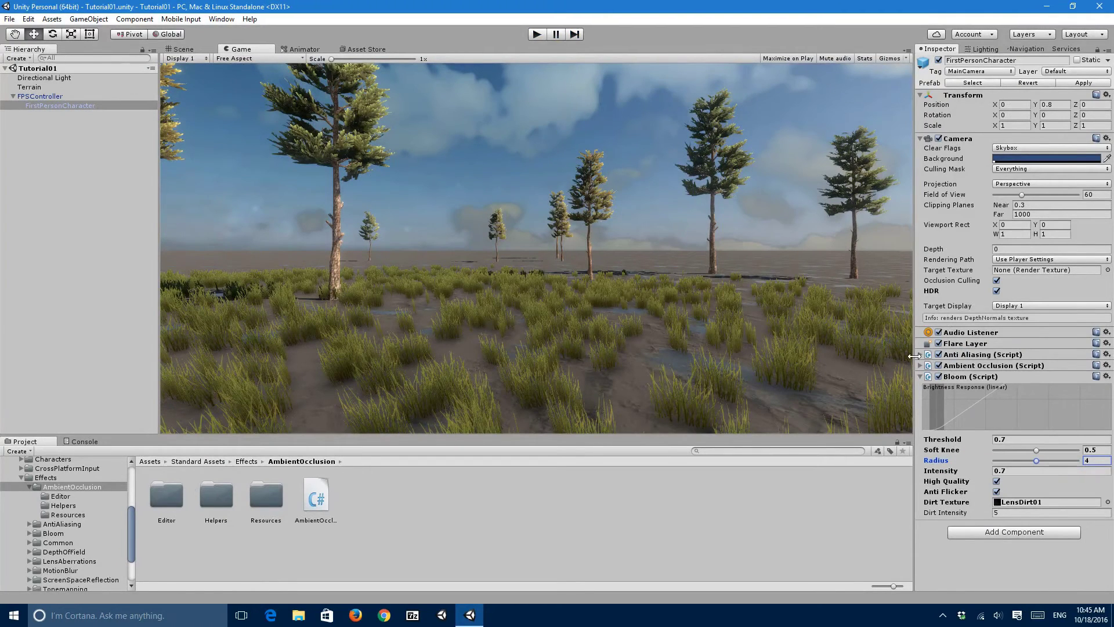
Undo and redo the pasted Bloom values to compare the view, and collapse the Bloom component
key("ctrl+z")
key("ctrl+y")
key("ctrl+z")
left_click(958, 375)
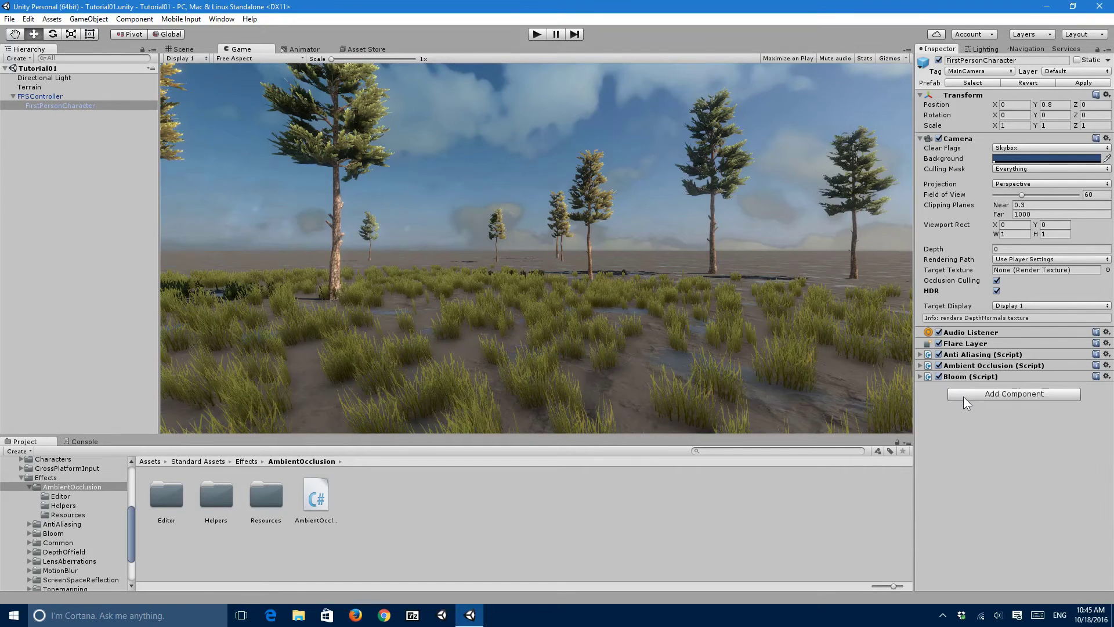
Add the cinematic Motion Blur image effect to the FirstPersonCharacter camera
left_click(965, 392)
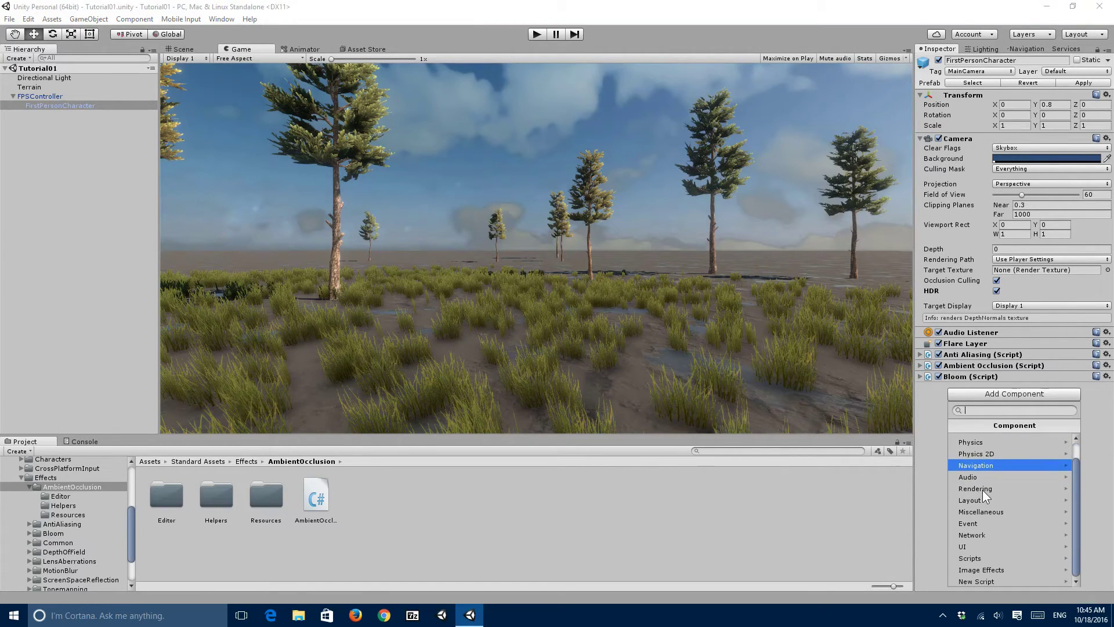
left_click(984, 568)
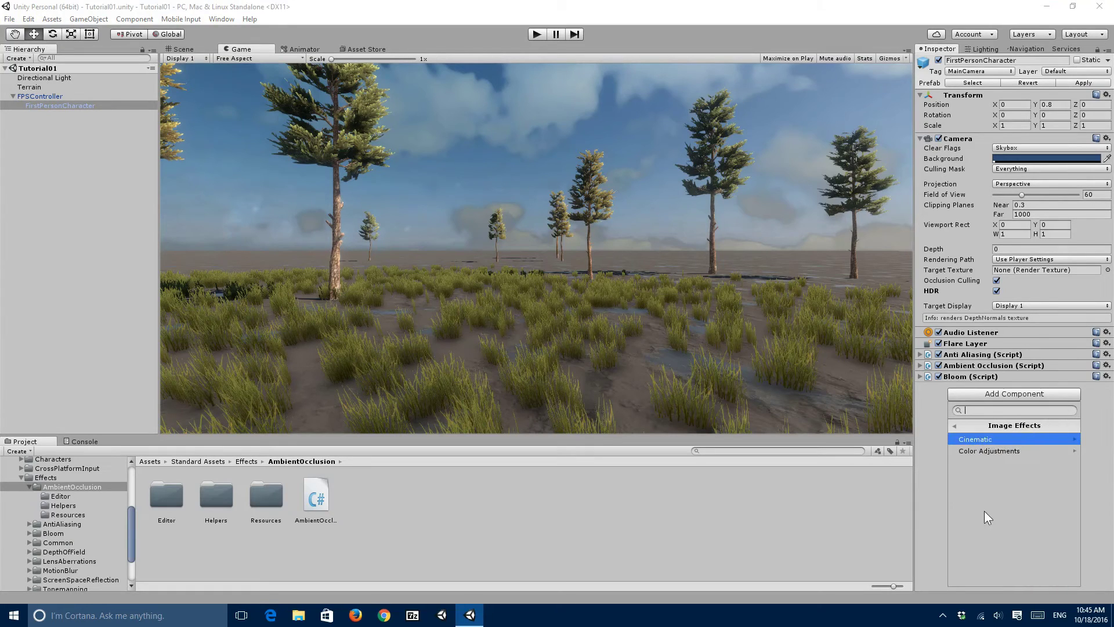
left_click(984, 439)
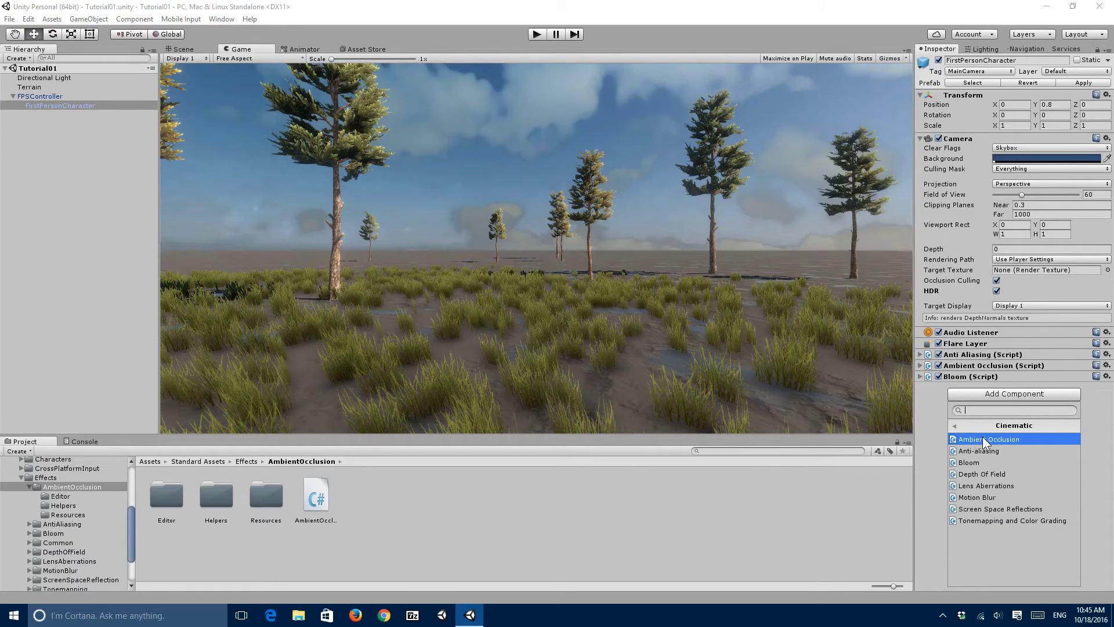
left_click(992, 498)
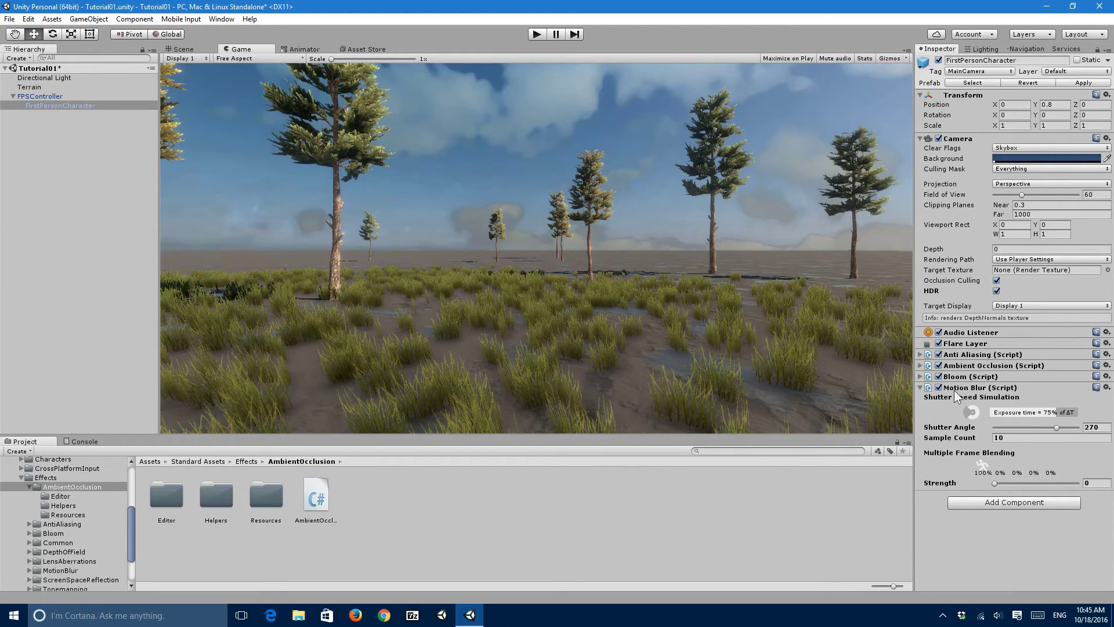
Run the scene in a maximized game view to examine the motion blur, and save the scene after stopping it
left_click(537, 33)
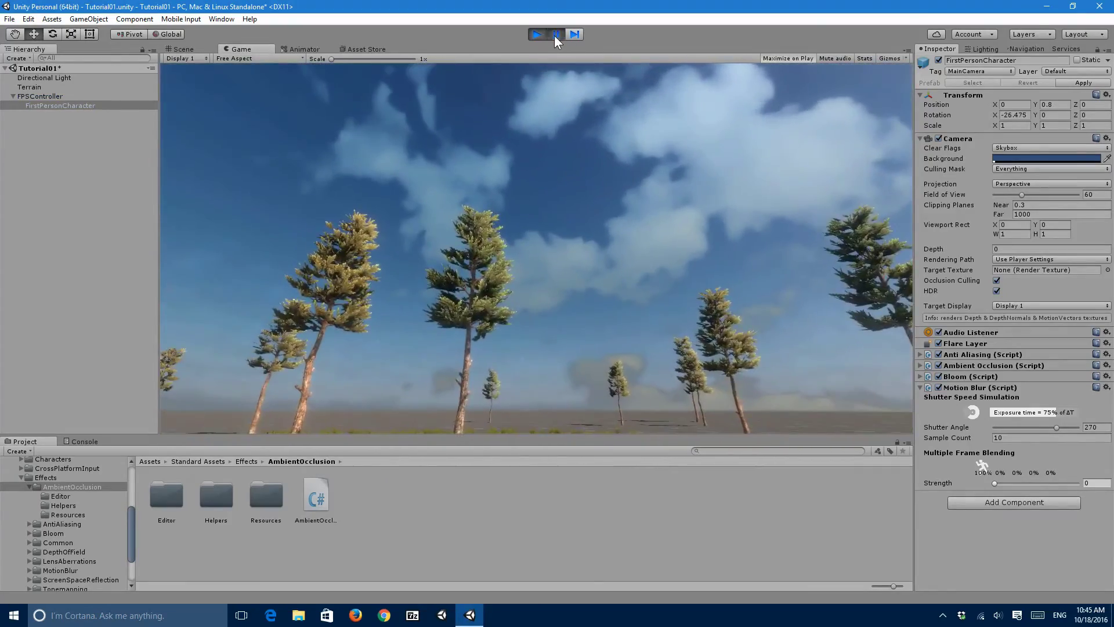
key("shift+space")
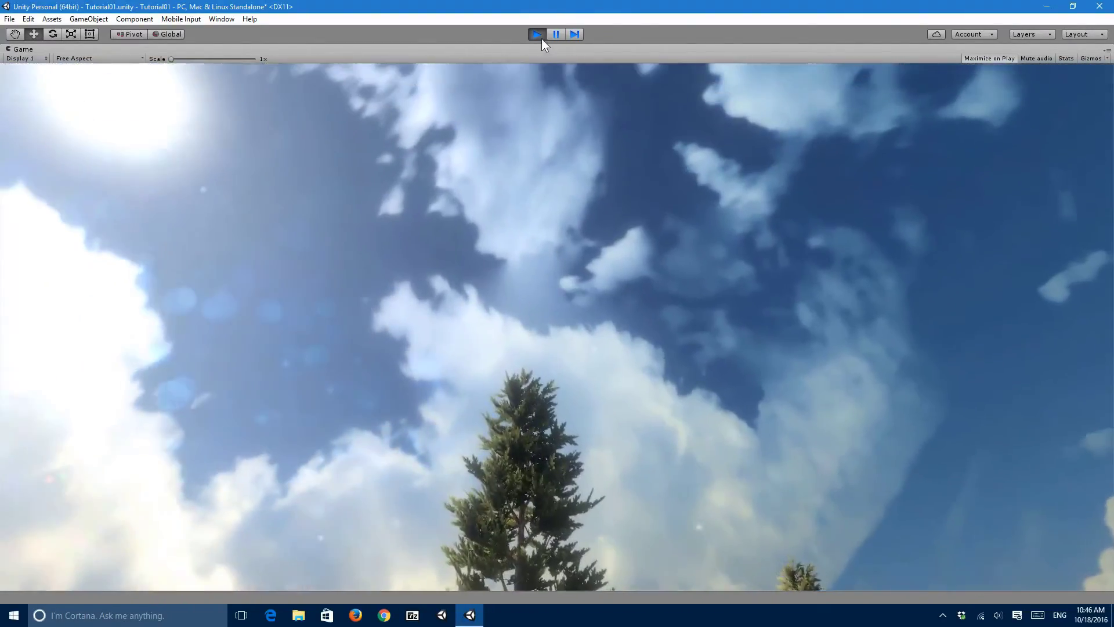
left_click(537, 34)
key("ctrl+s")
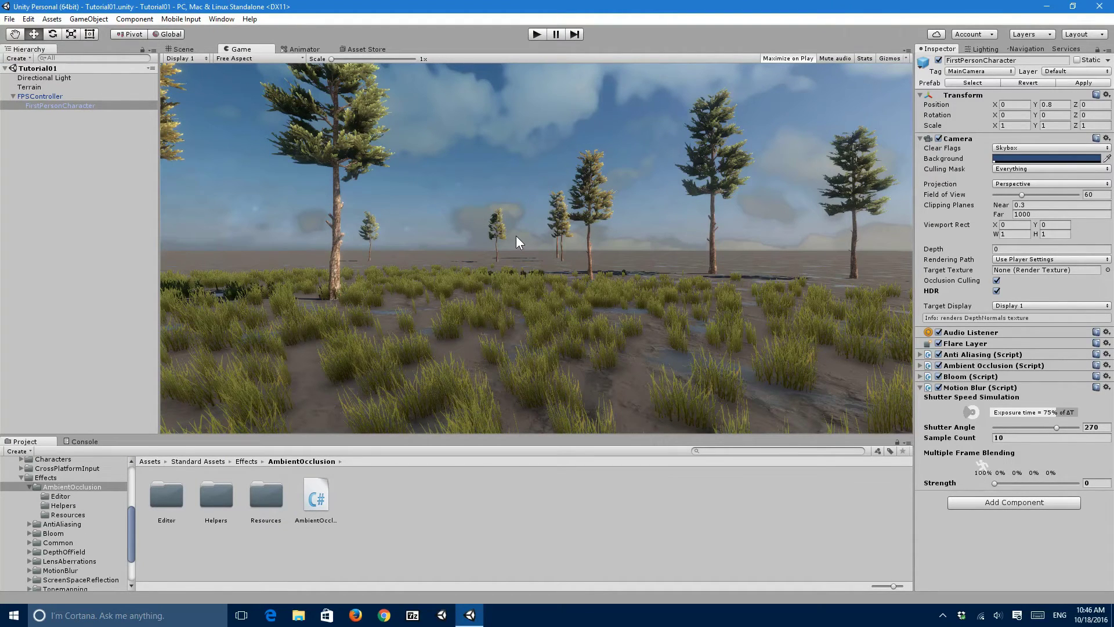
Collapse Motion Blur and add the cinematic Screen Space Reflections effect to the FirstPersonCharacter camera
left_click(961, 388)
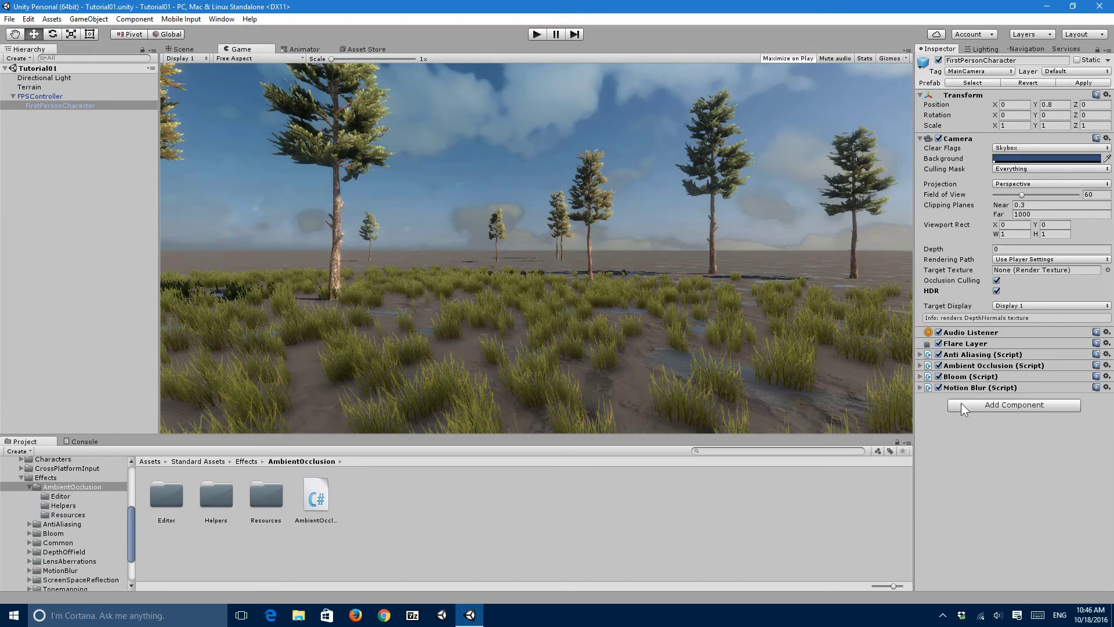
left_click(962, 405)
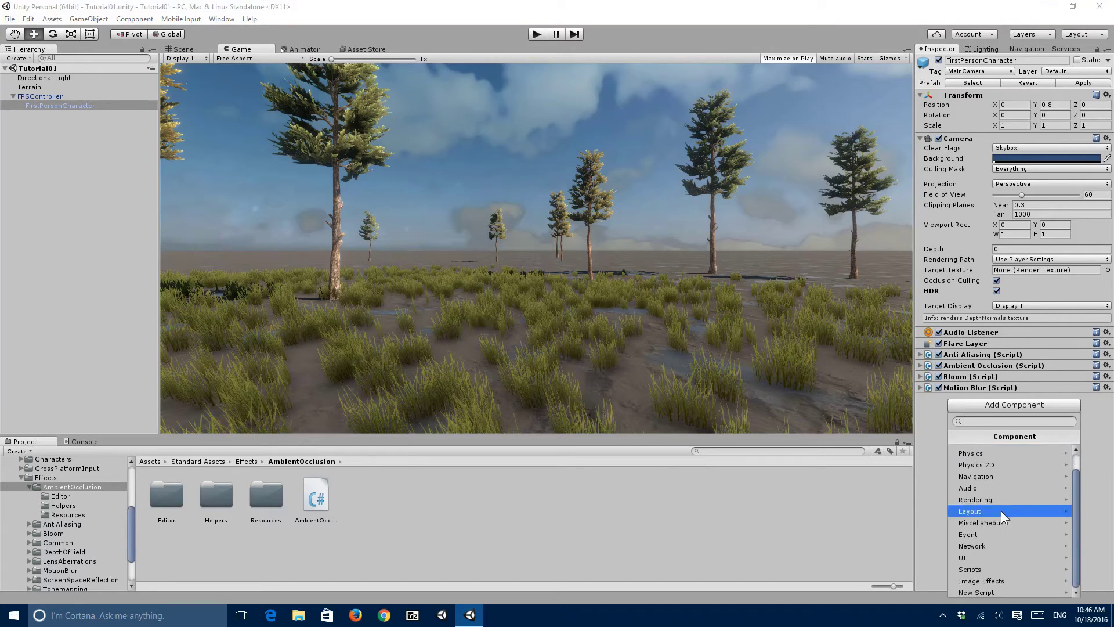
left_click(985, 580)
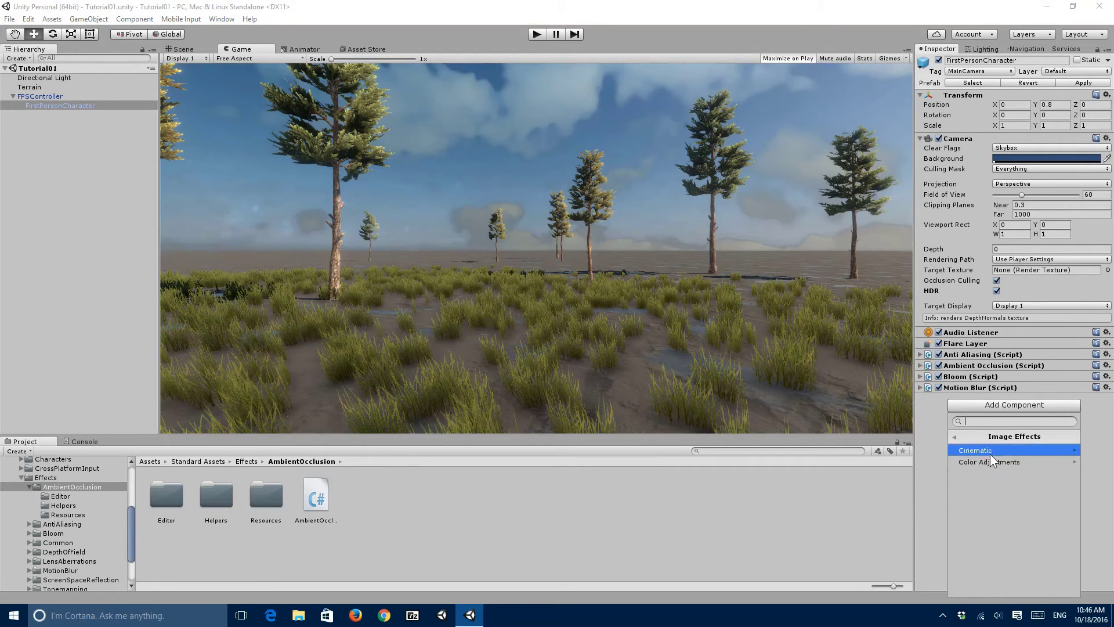
left_click(993, 450)
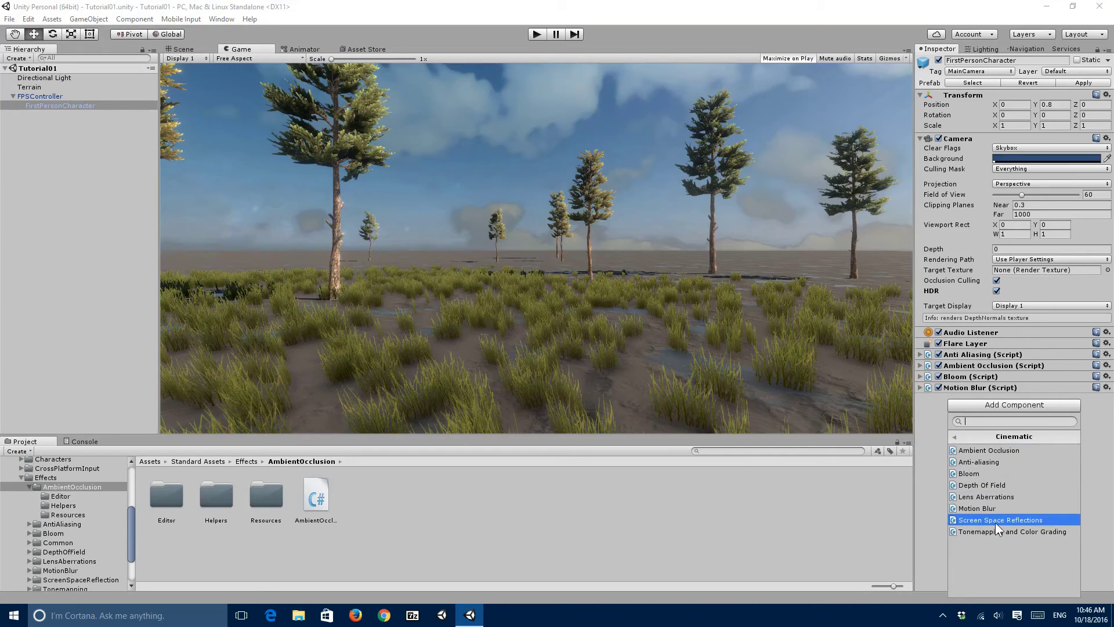
left_click(1017, 524)
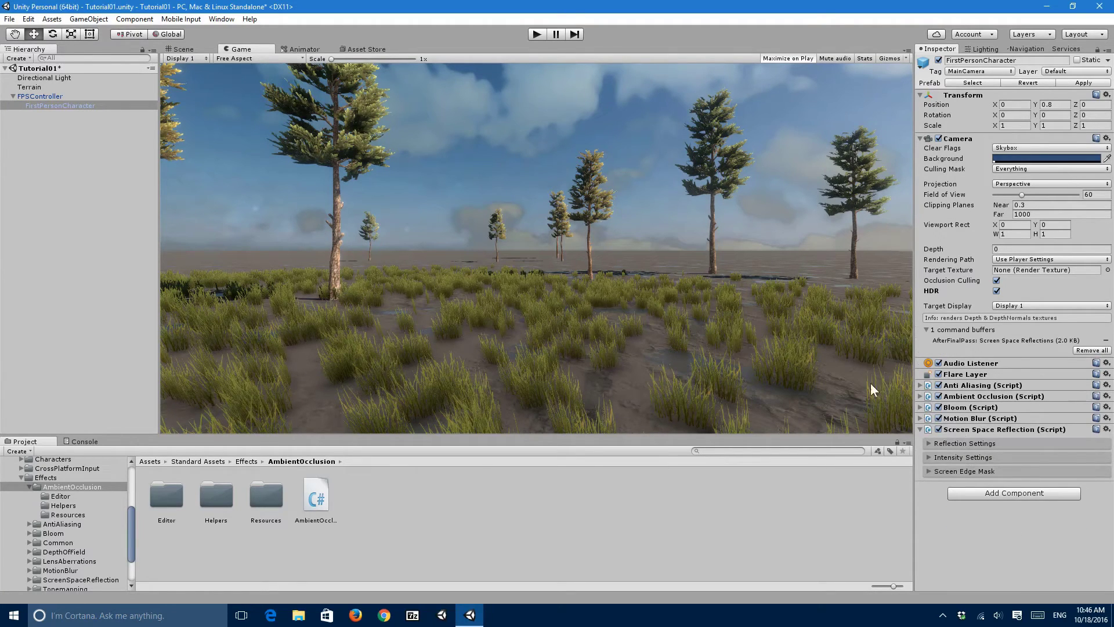
Switch Screen Space Reflection off and on to compare its look, collapse its settings, and leave it enabled
left_click(938, 429)
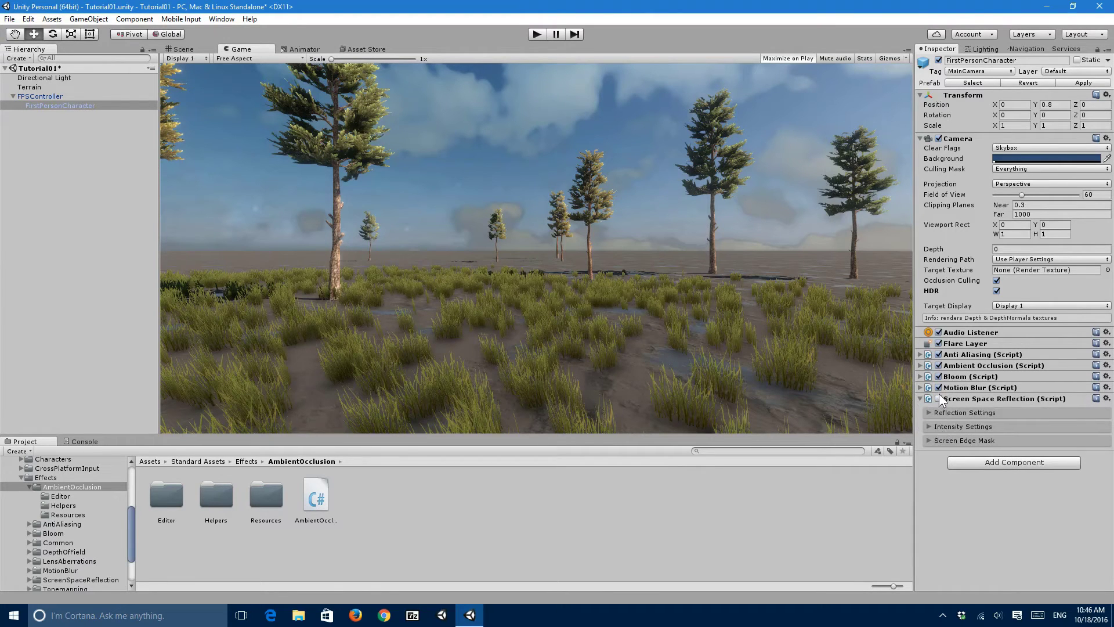
left_click(950, 398)
left_click(940, 398)
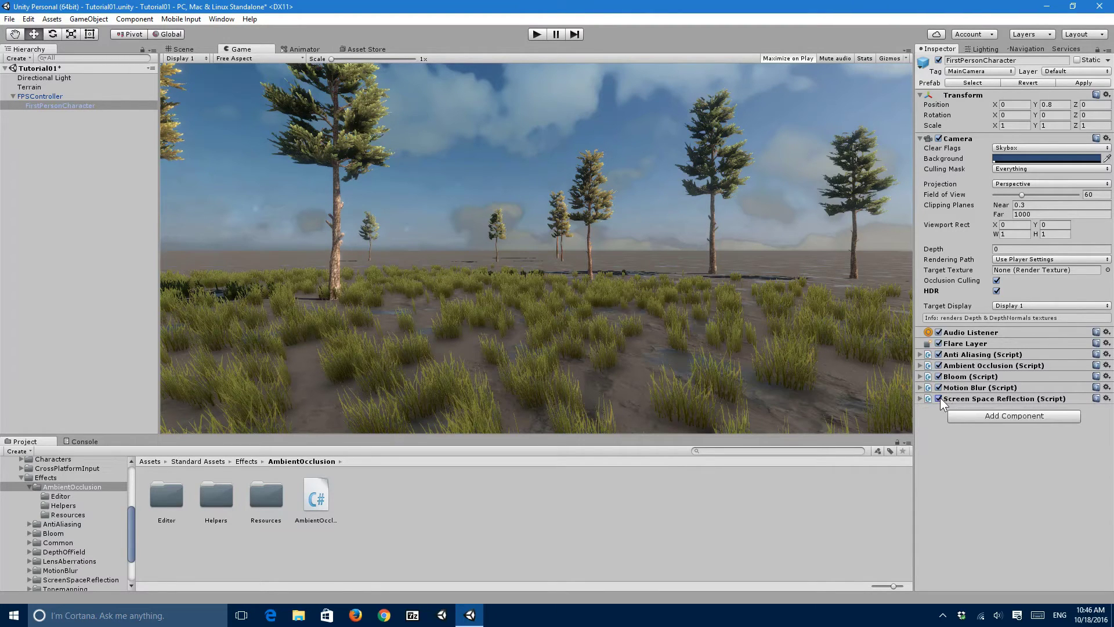
left_click(939, 398)
left_click(939, 397)
left_click(938, 429)
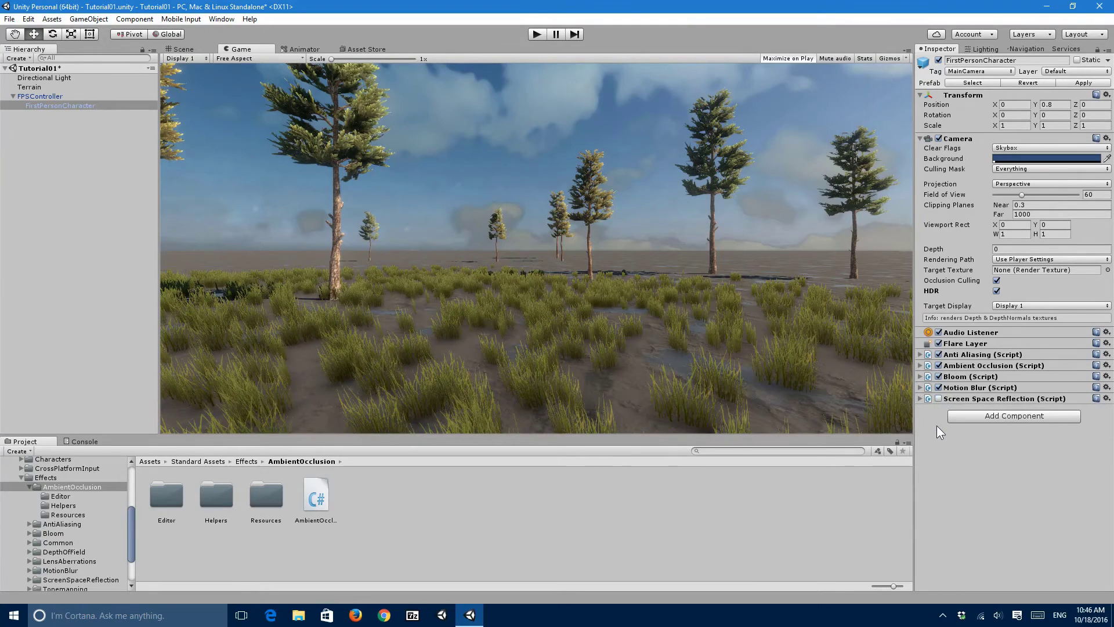
left_click(939, 399)
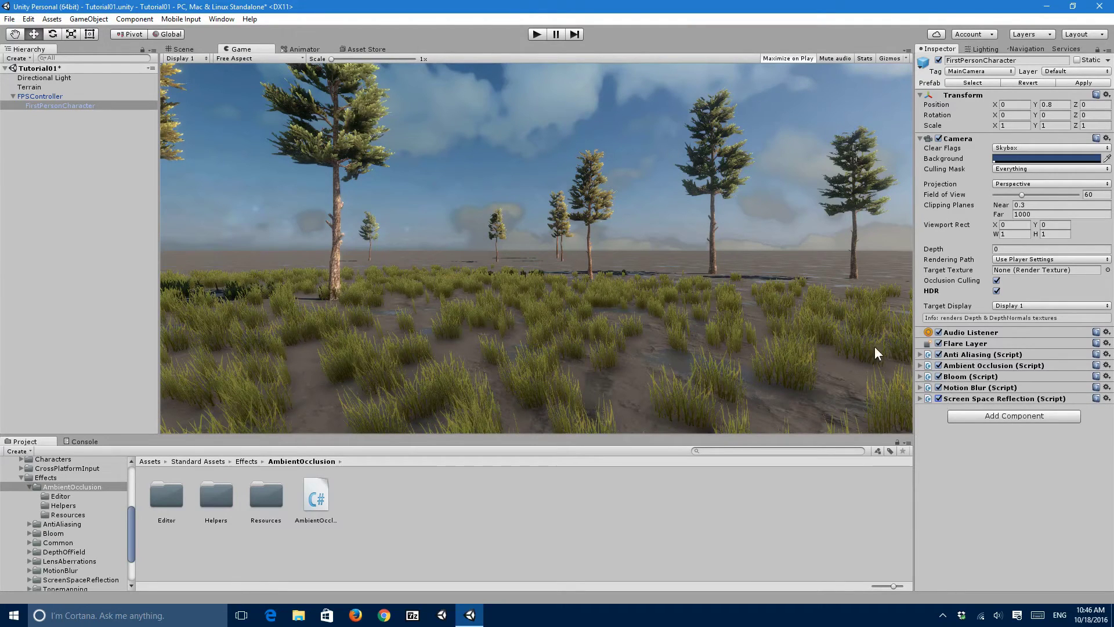
Run the scene in a maximized game view and walk through the grass to examine the puddle reflections and the sun
left_click(536, 34)
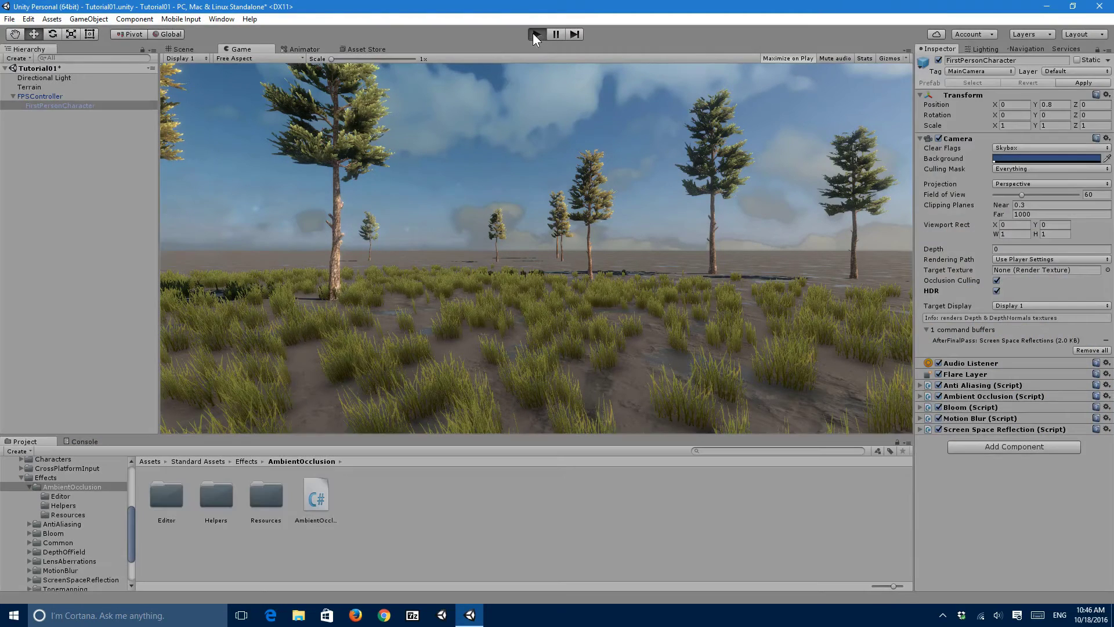
key("w")
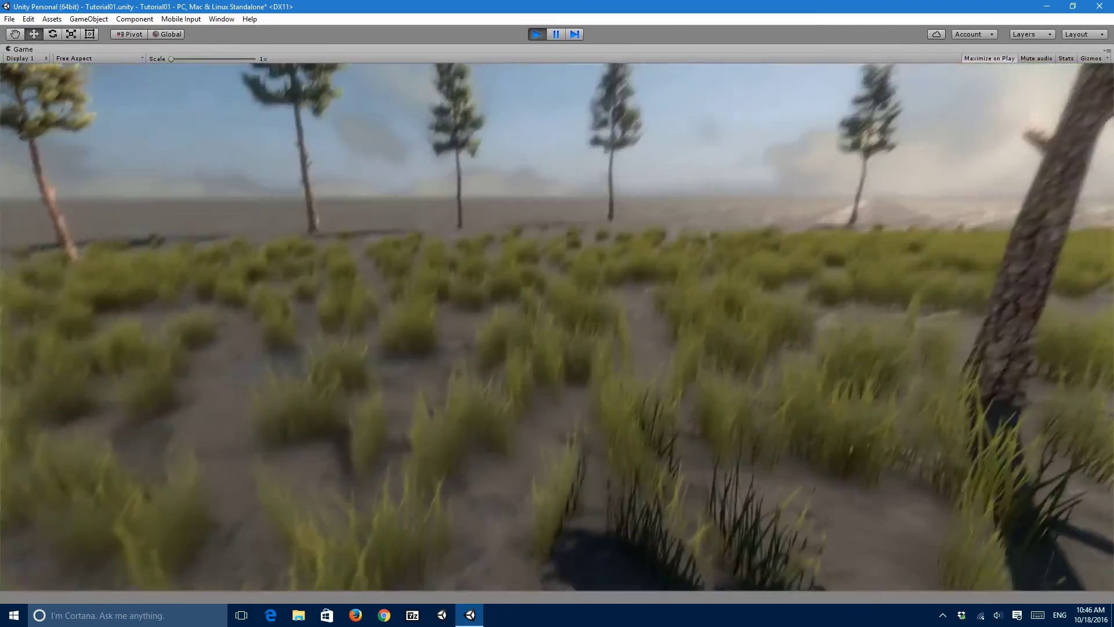
key("s")
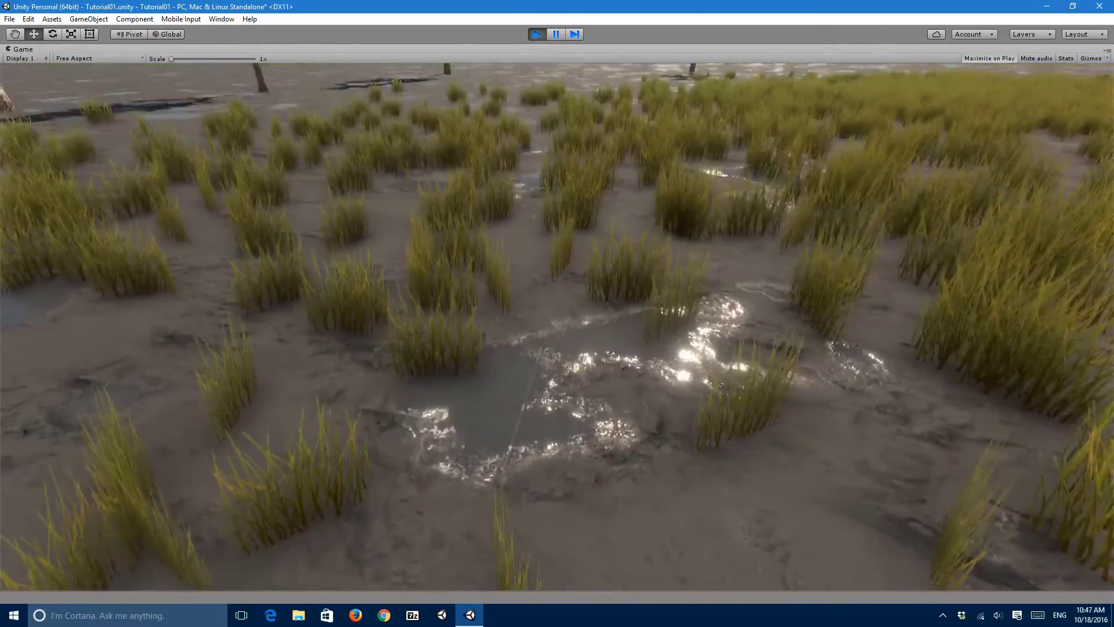
key("w")
key("w")
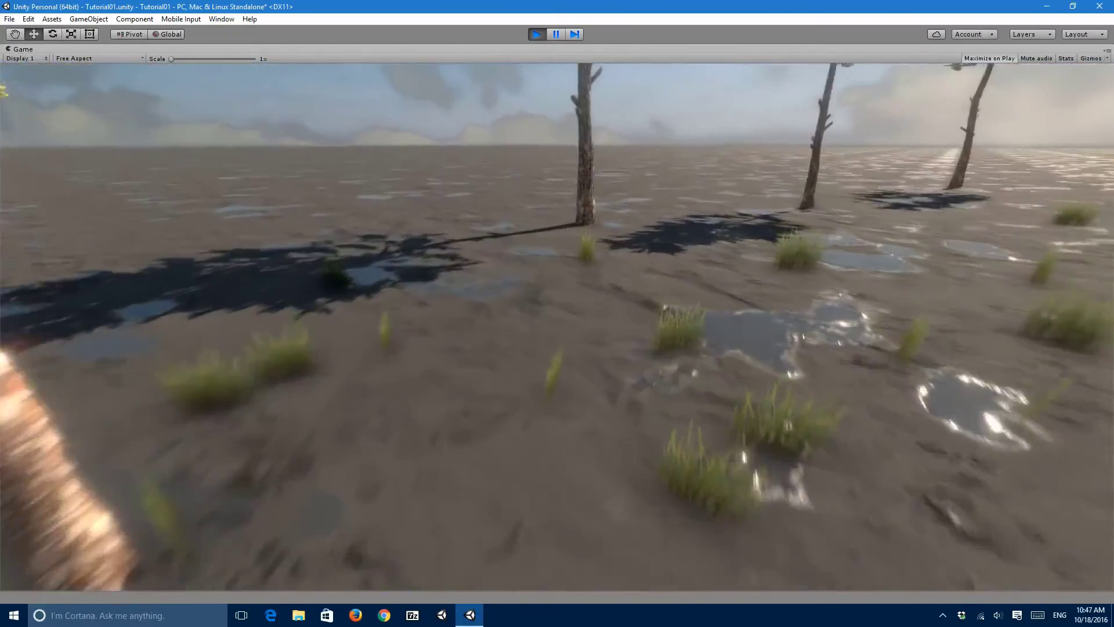
key("s")
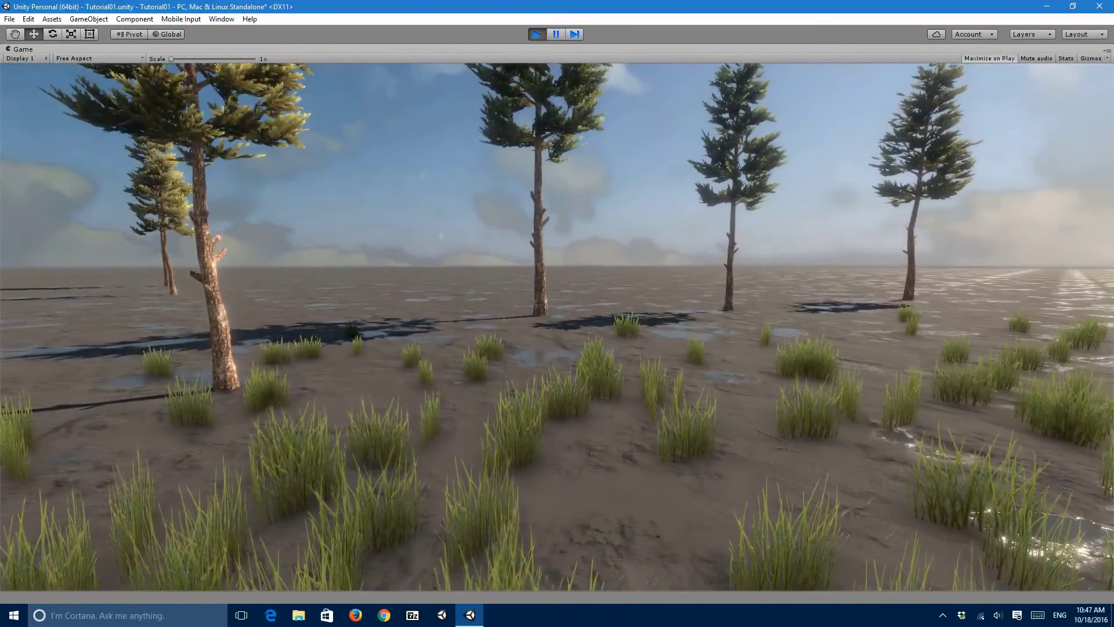
key("w")
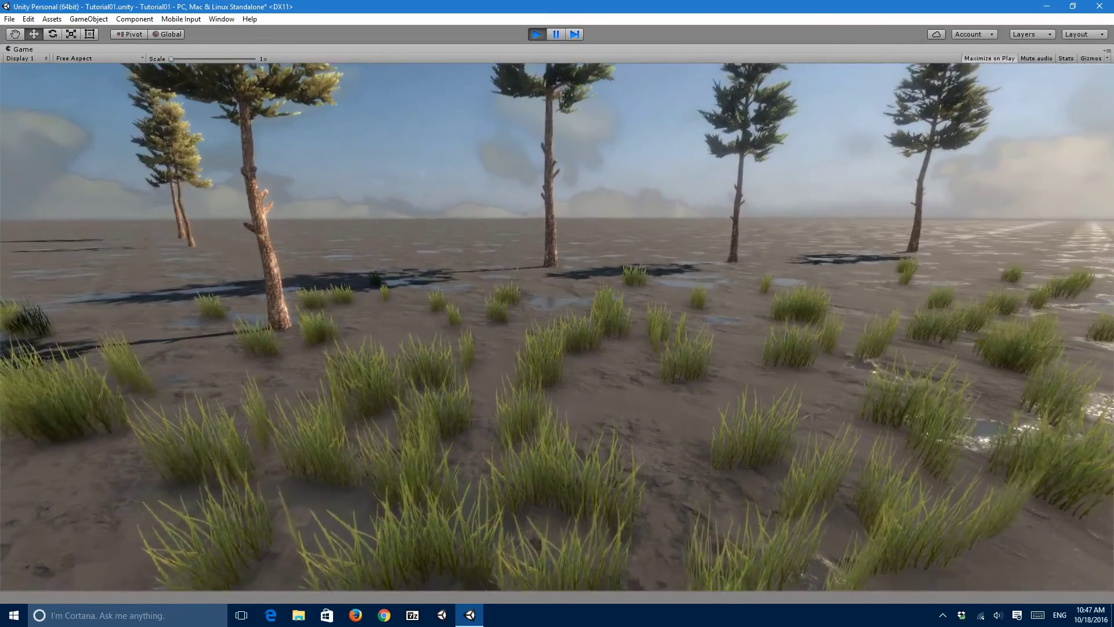
key("a")
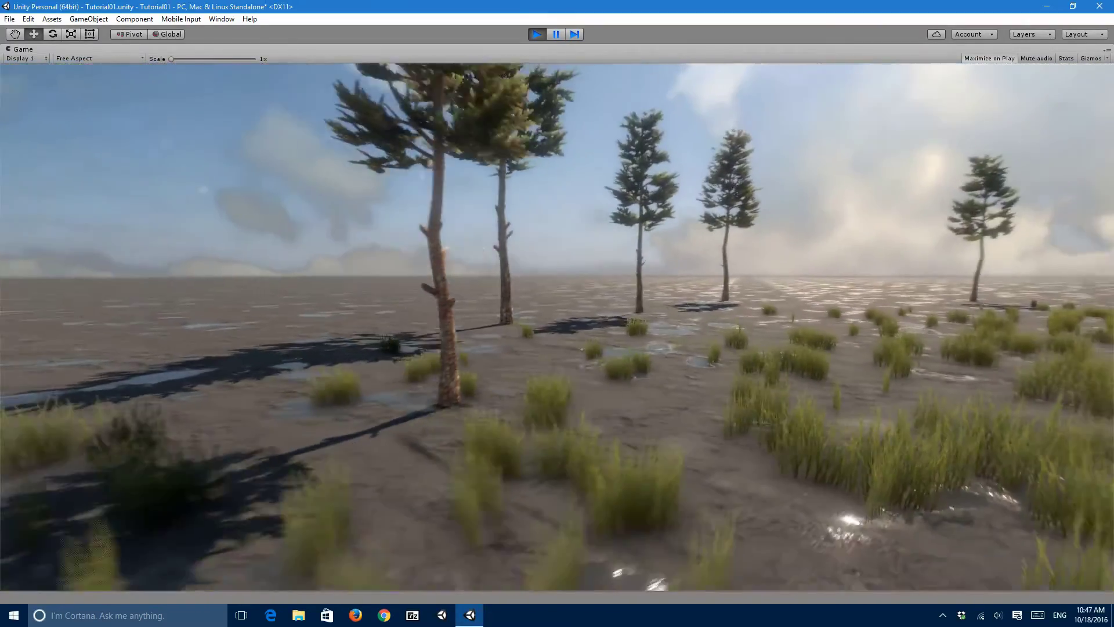
key("w")
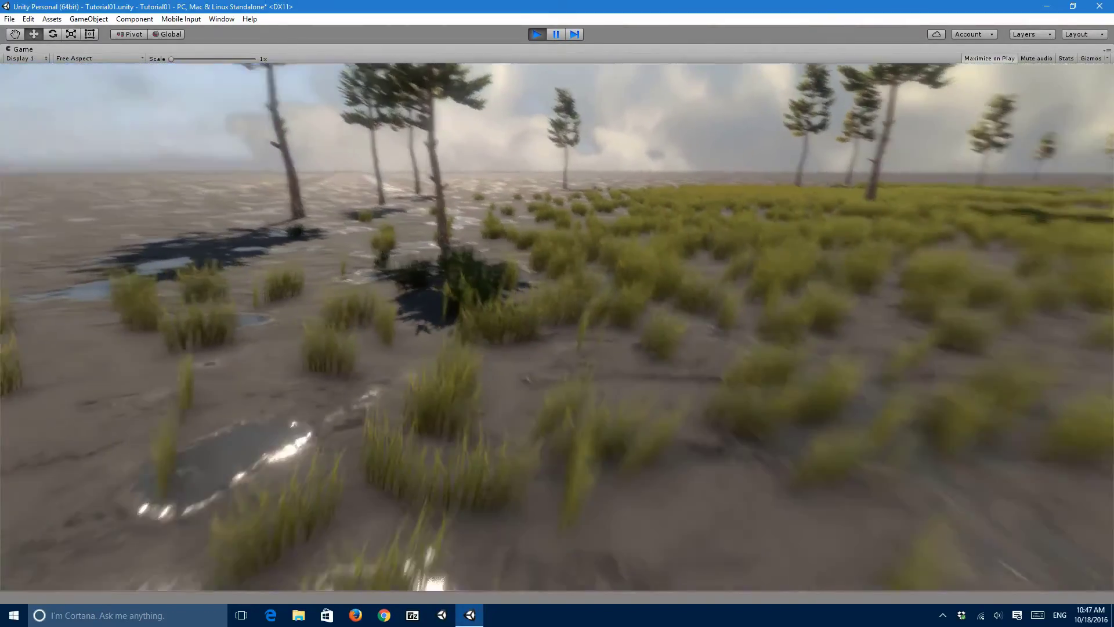
key("w")
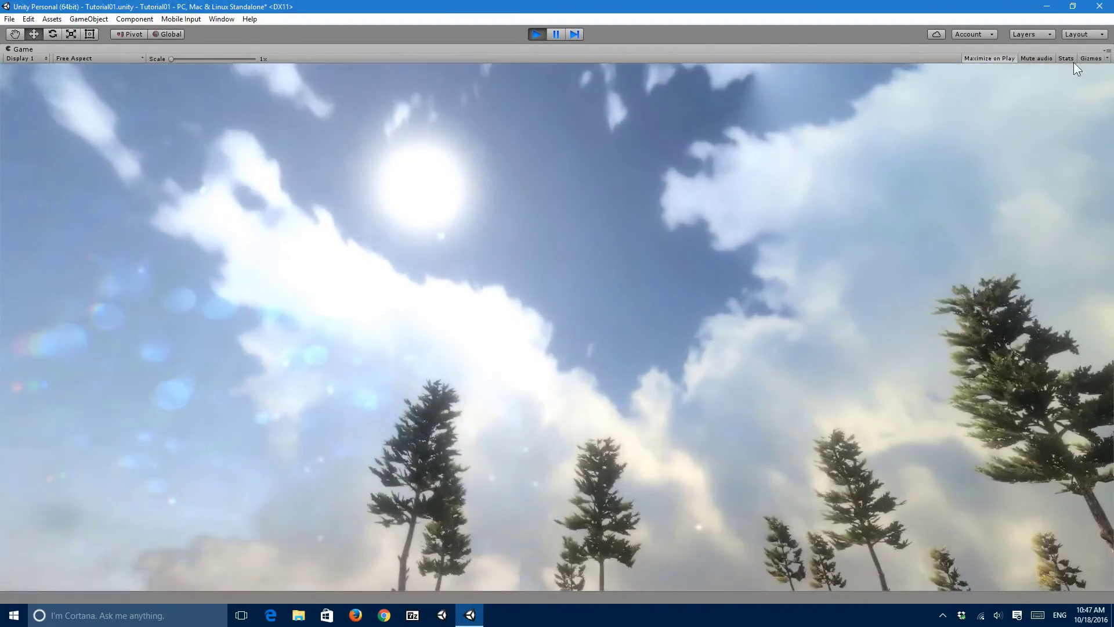
left_click(1072, 60)
left_click(1072, 60)
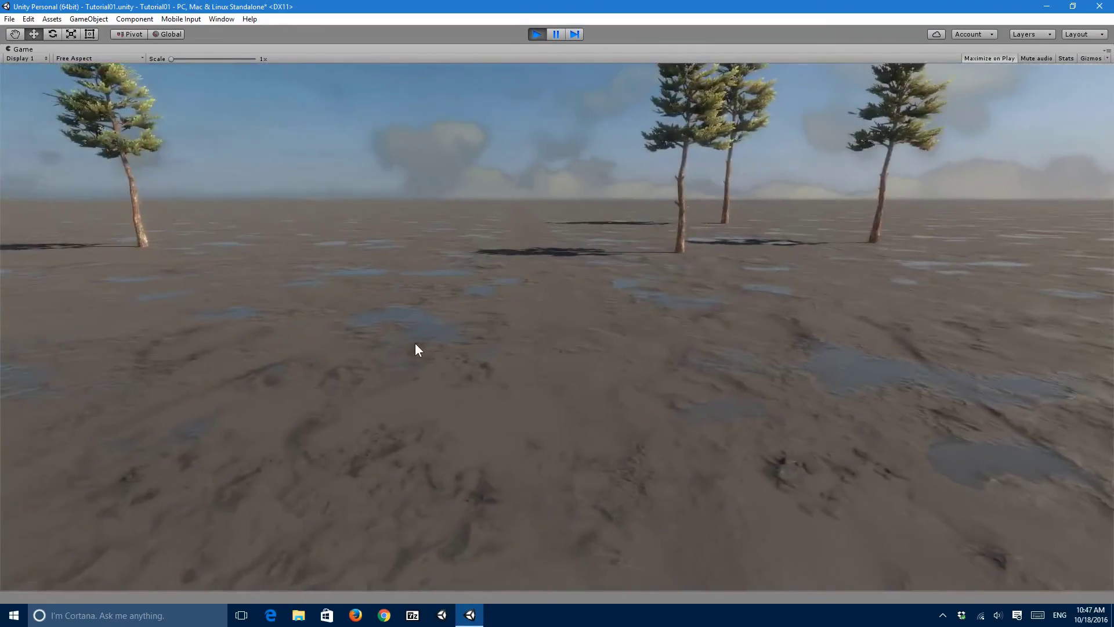
Walk across the wet bare ground among the trees to examine the reflections, stop the scene and save it
left_click(416, 343)
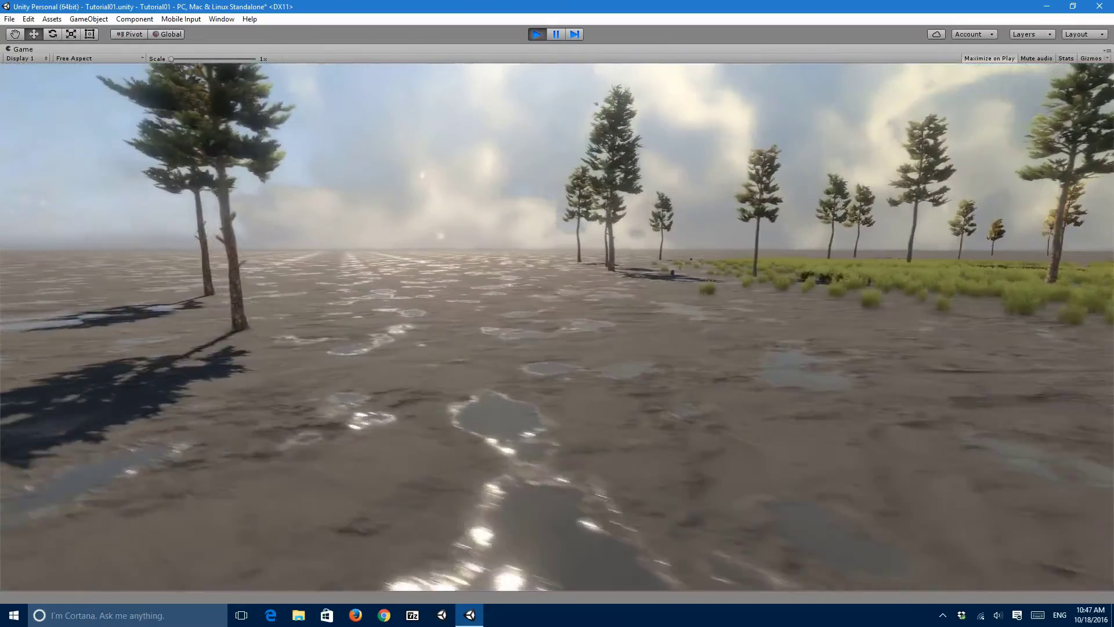
key("w")
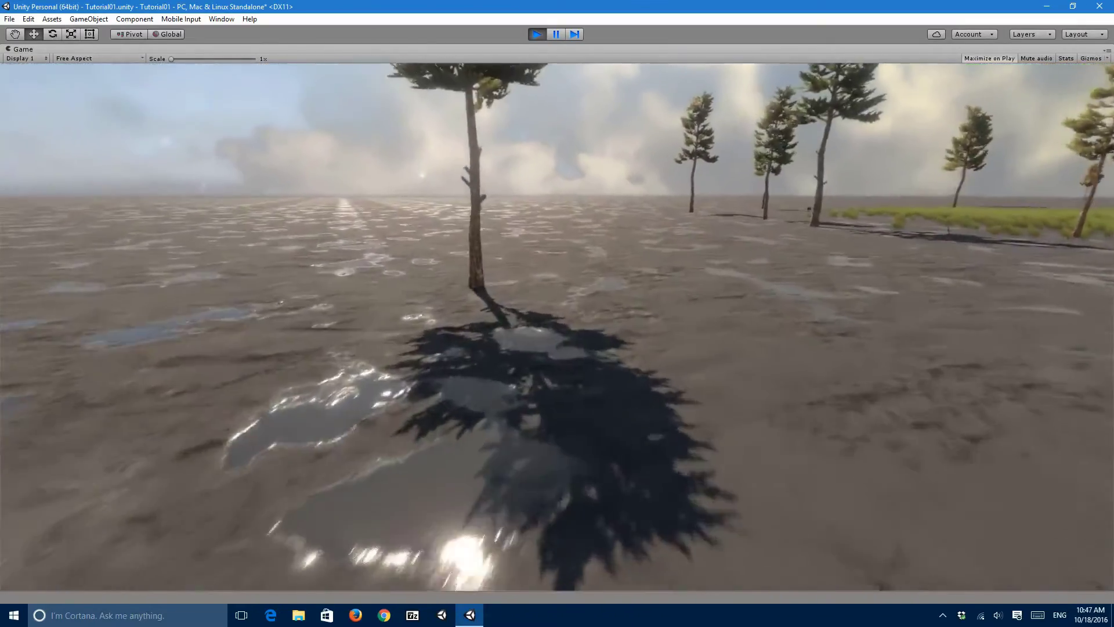
key("s")
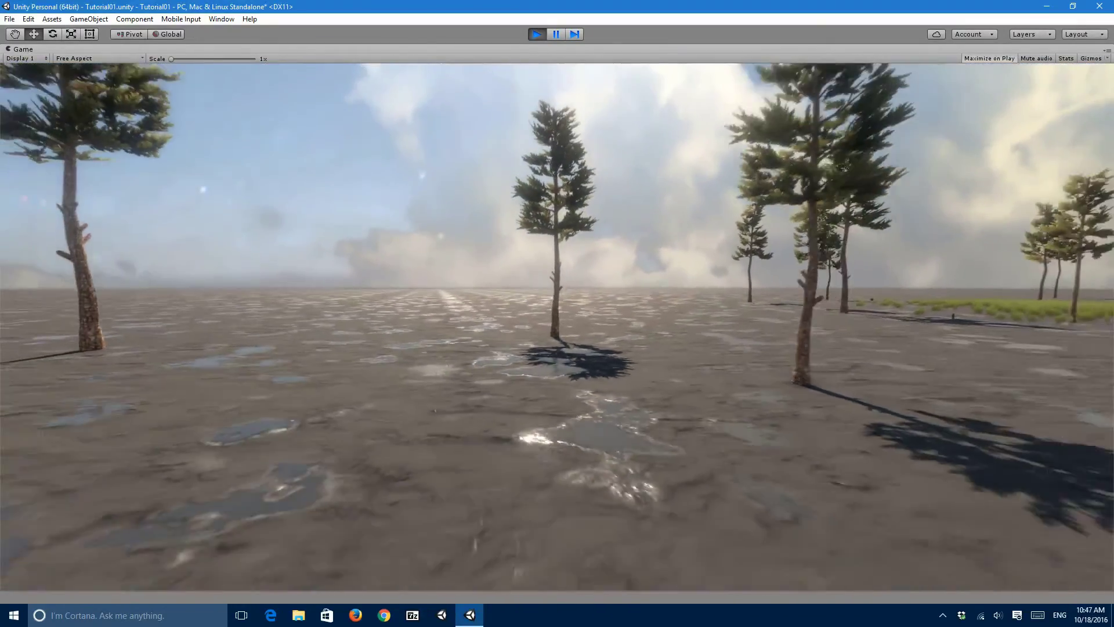
key("w")
key("w")
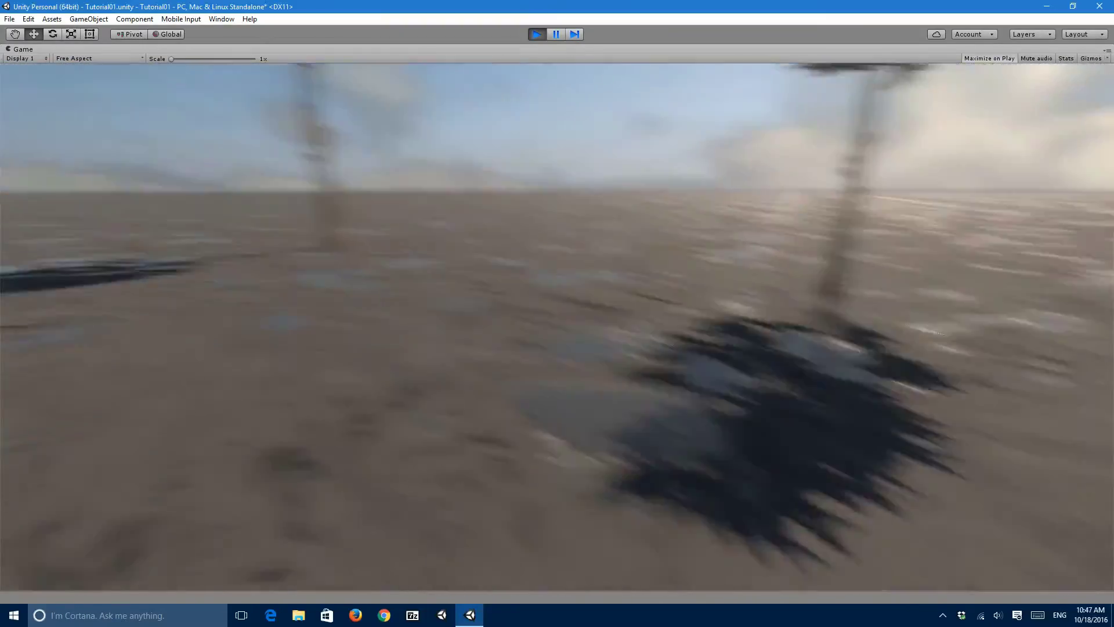
key("w")
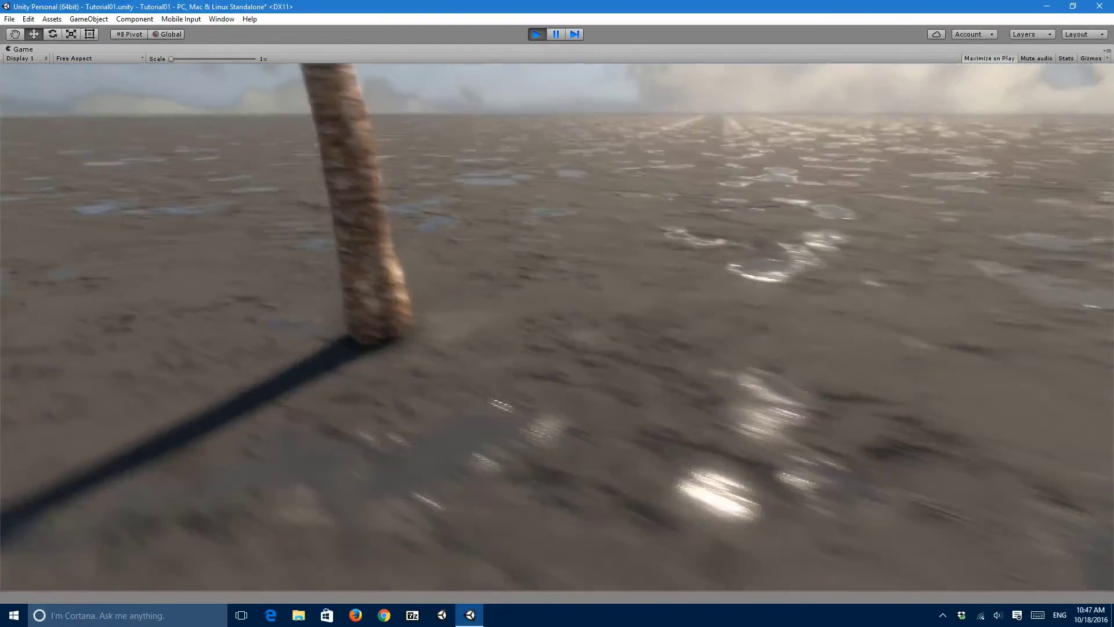
key("s")
key("w")
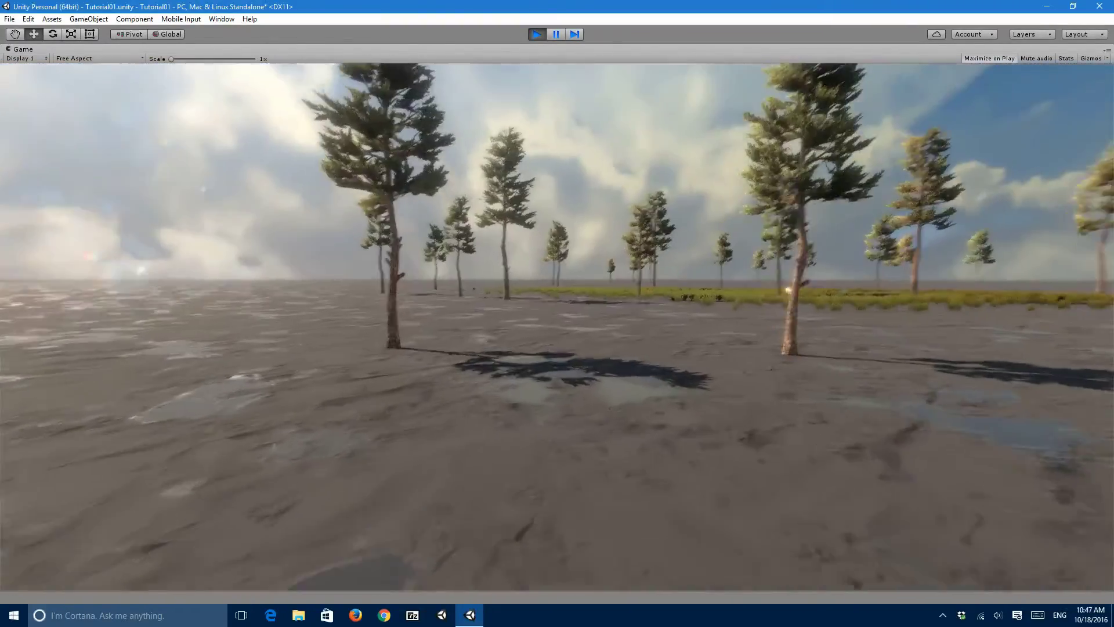
key("w")
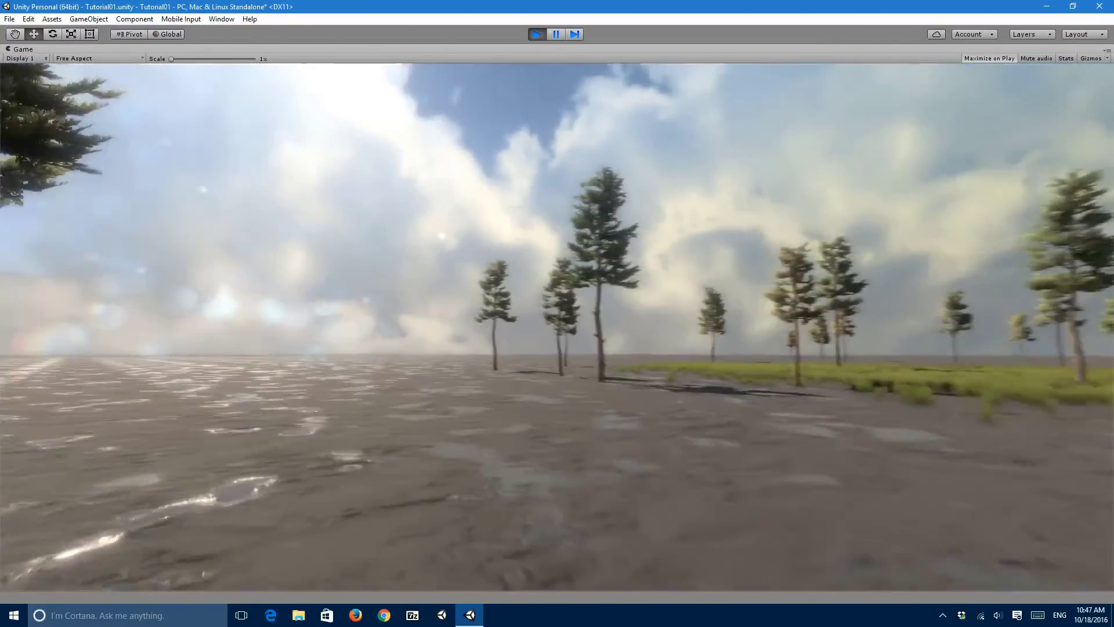
key("w")
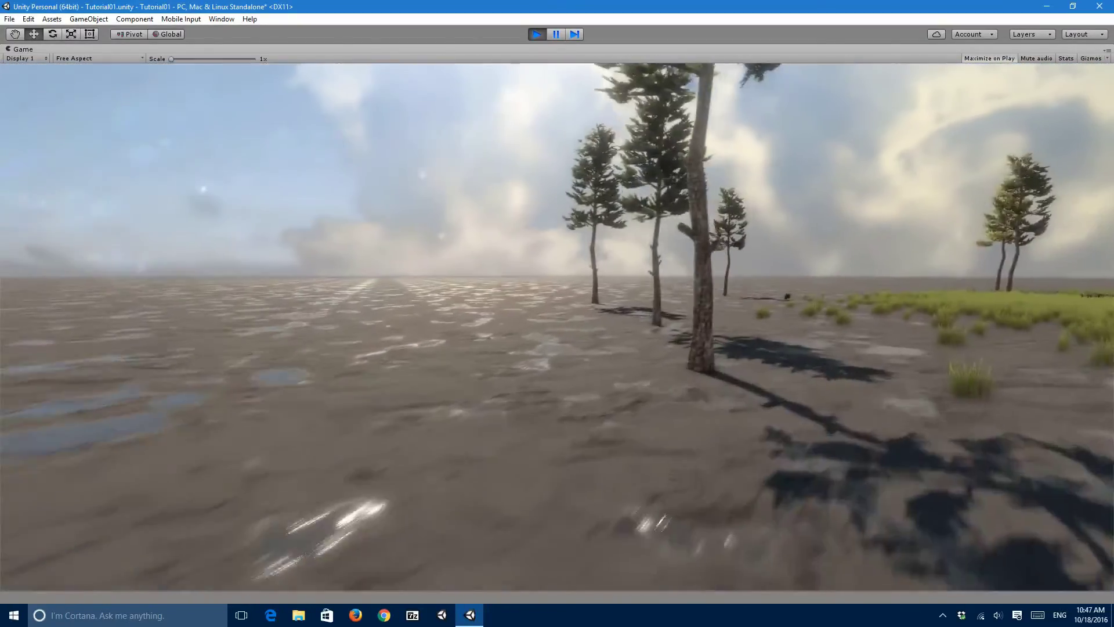
key("d")
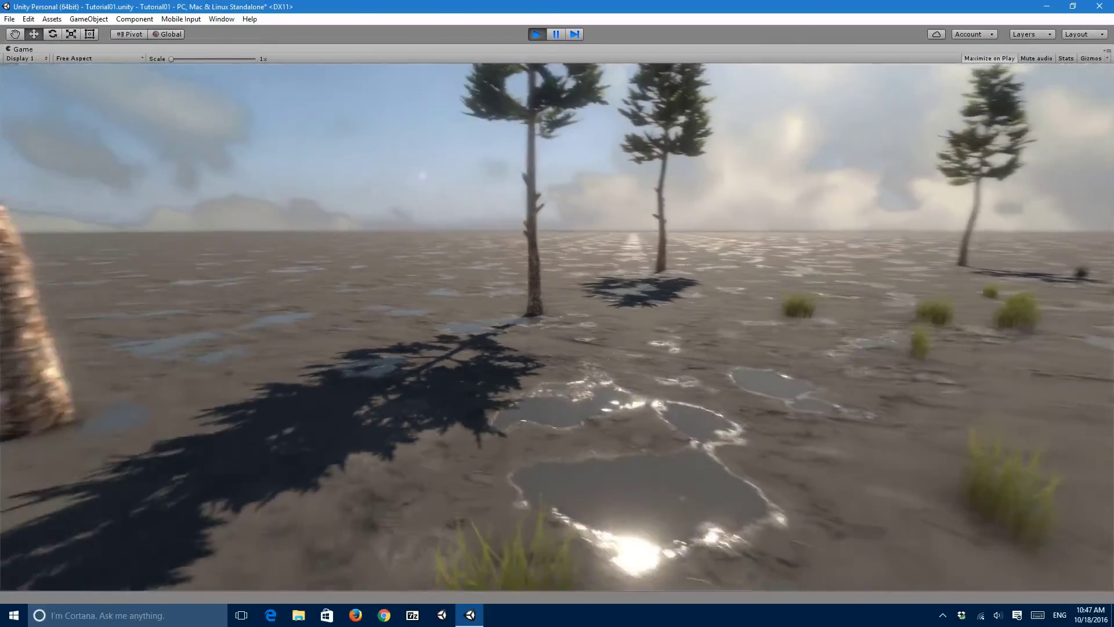
key("a")
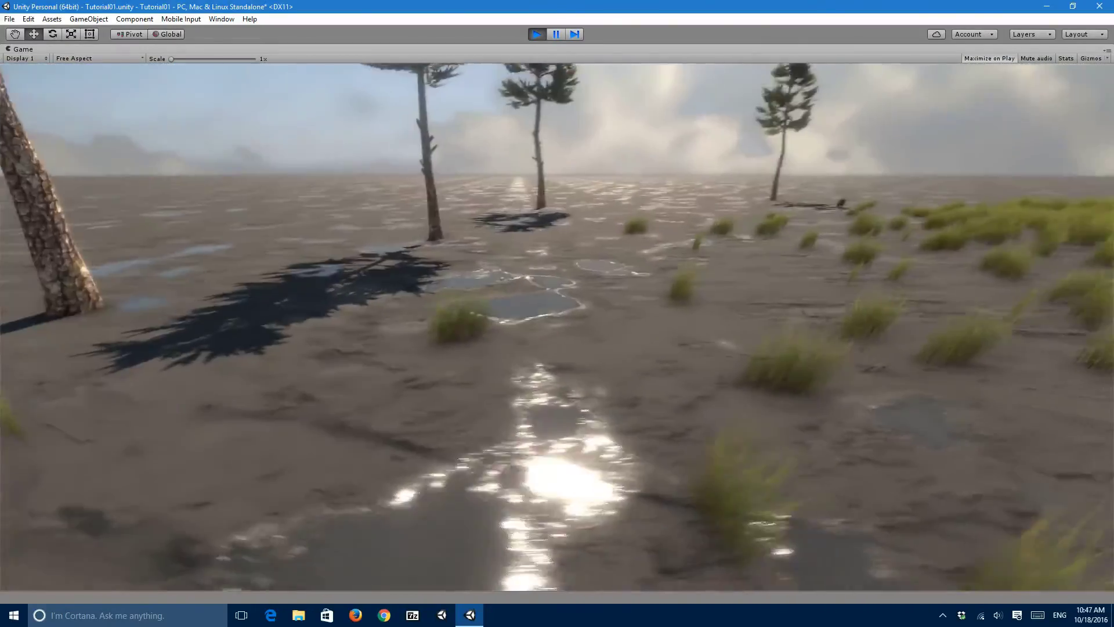
key("d")
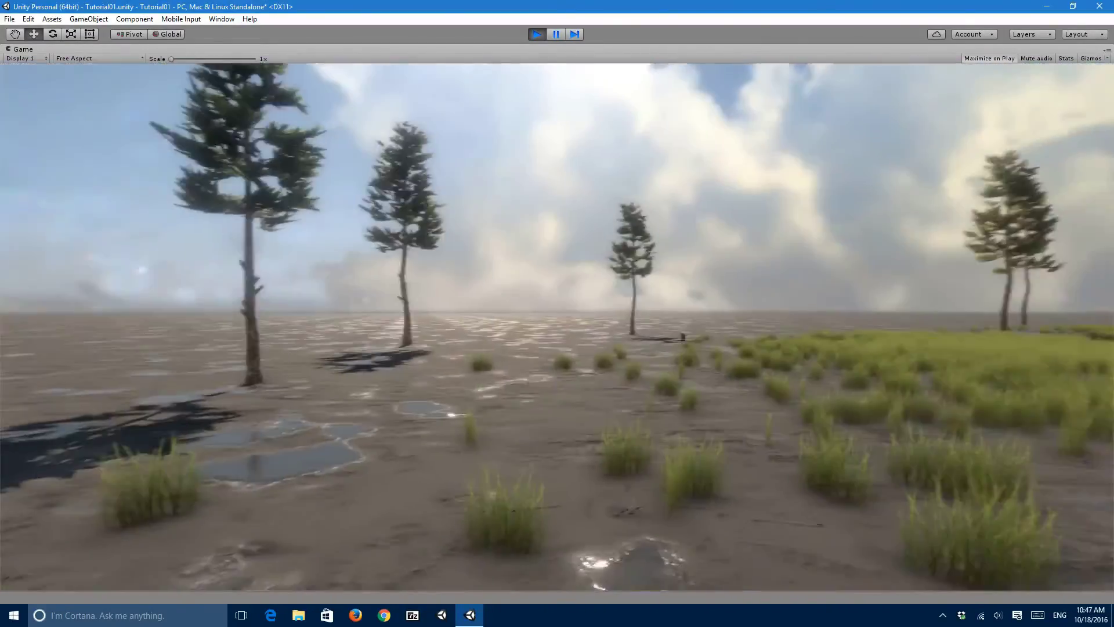
key("ctrl+p")
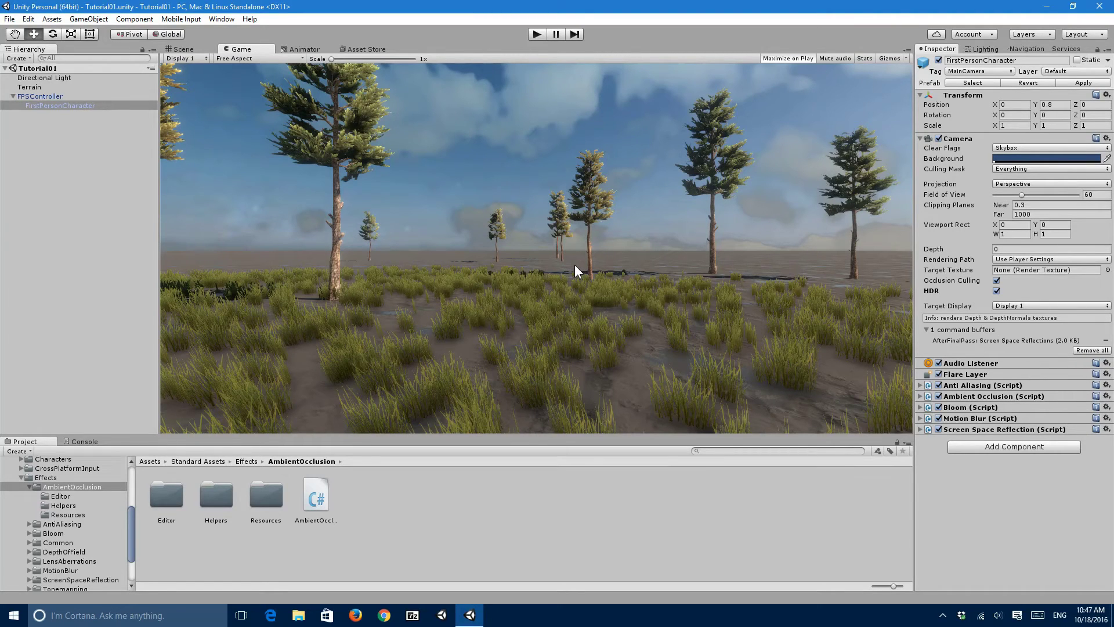
left_click(1018, 445)
left_click(1010, 422)
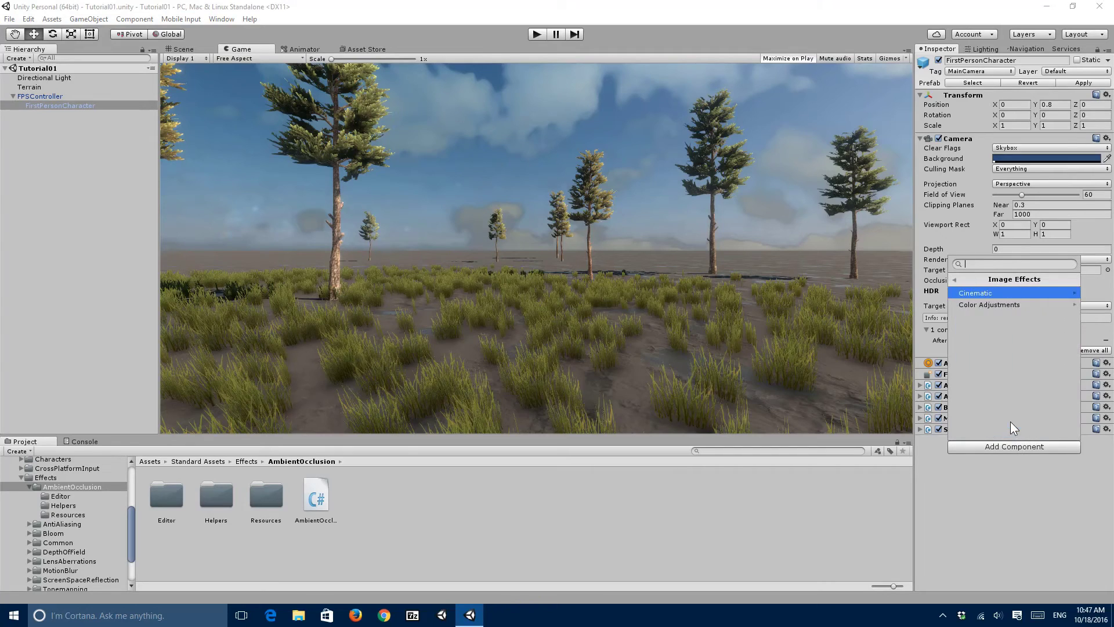
left_click(990, 295)
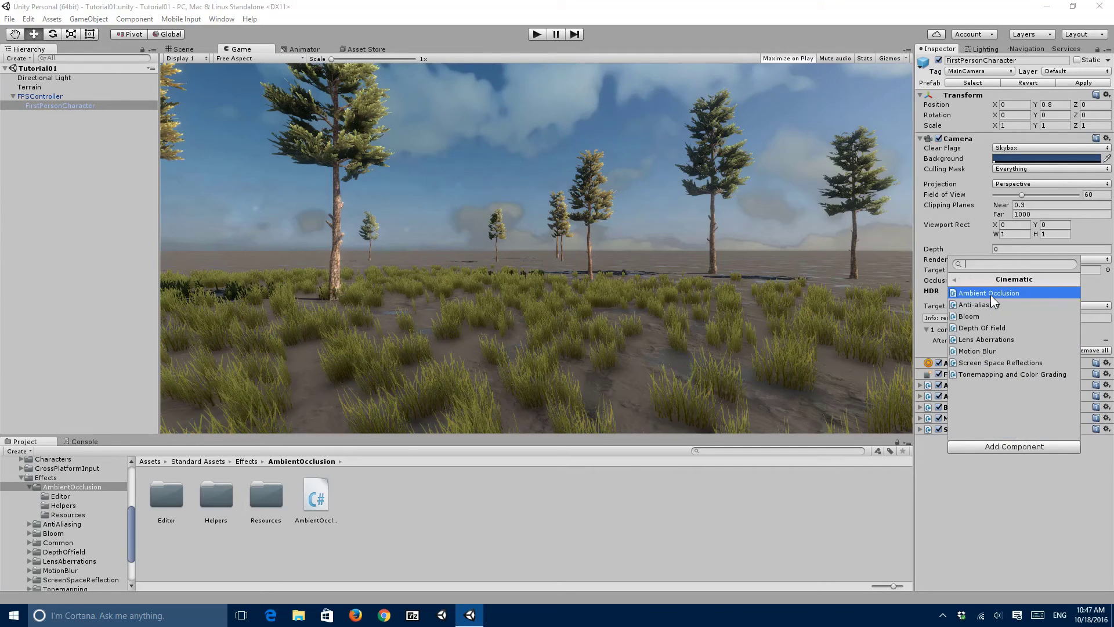
left_click(953, 277)
left_click(953, 277)
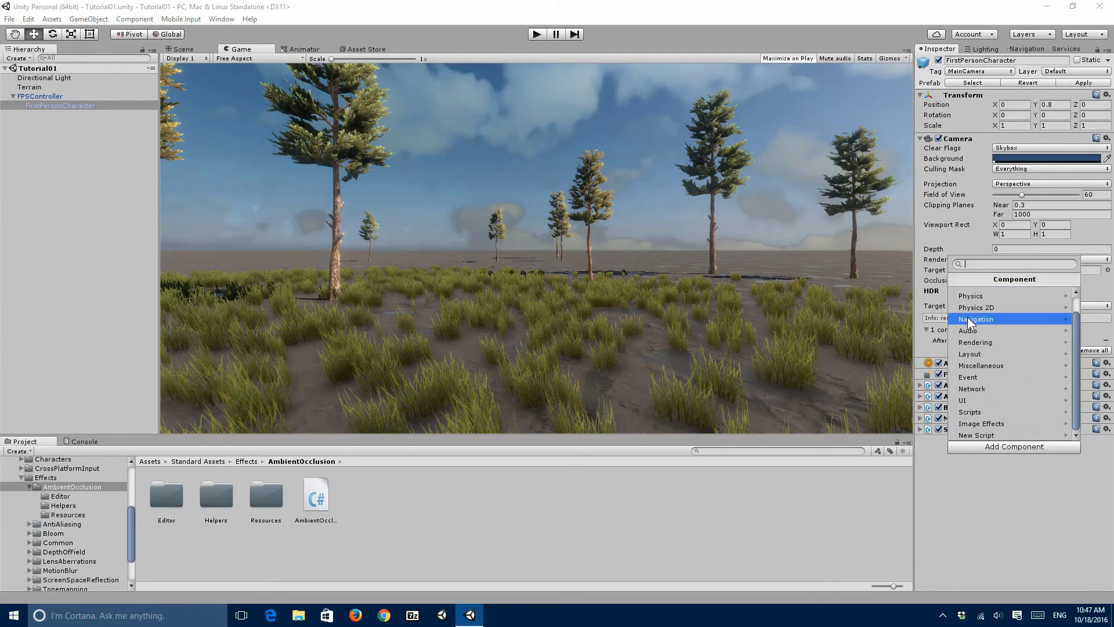
left_click(1008, 535)
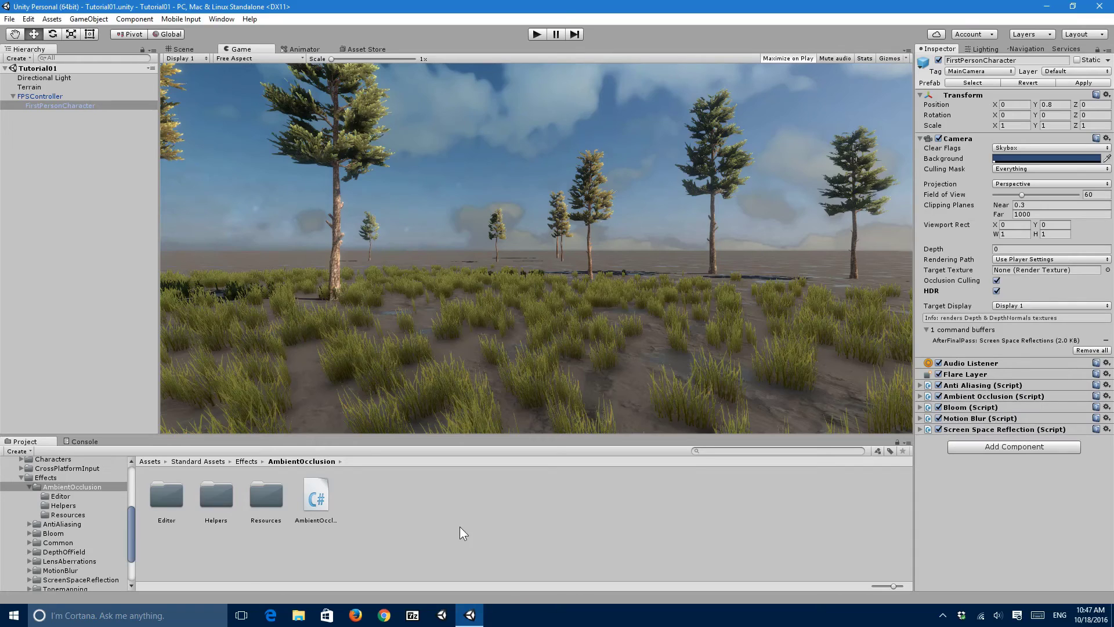
Add the TonemappingLog script from the Effects Tonemapping folder to the FirstPersonCharacter camera
left_click(29, 487)
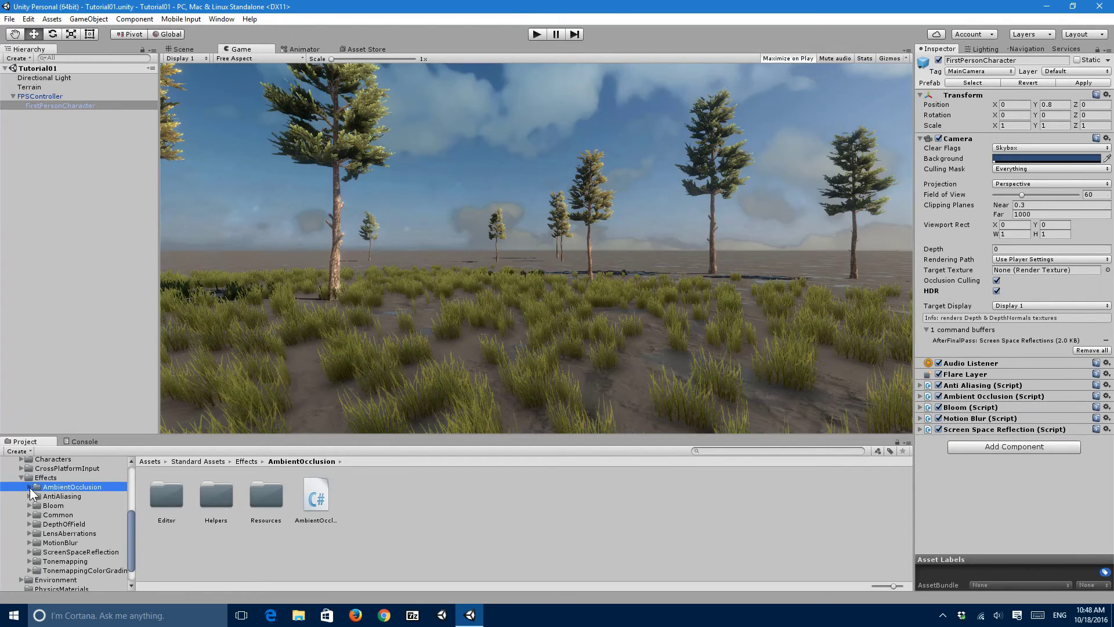
left_click(64, 561)
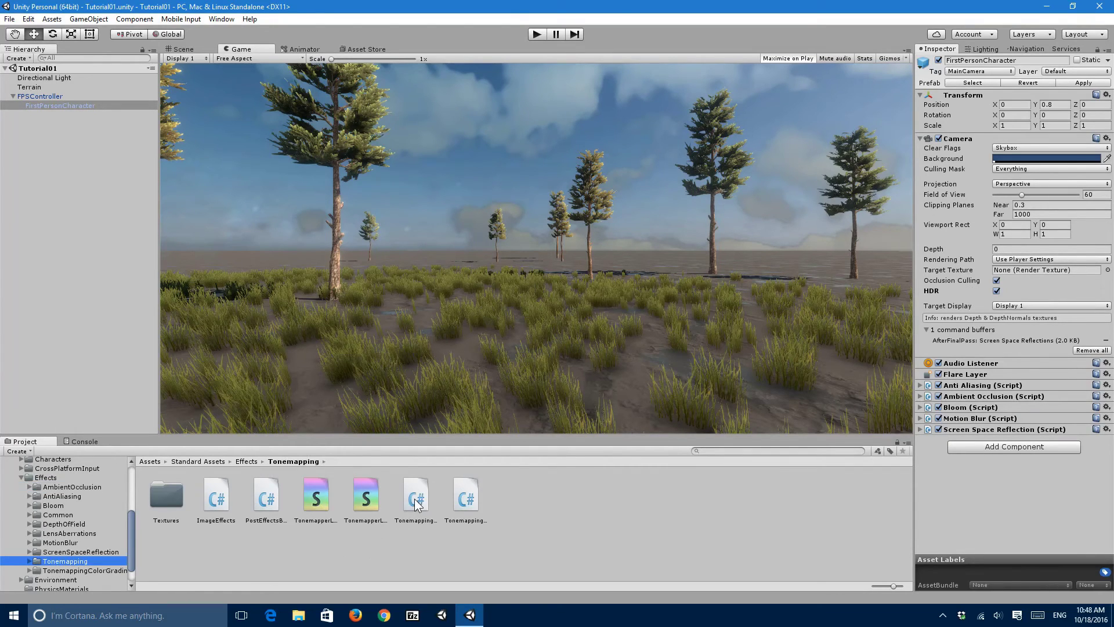
left_click(430, 510)
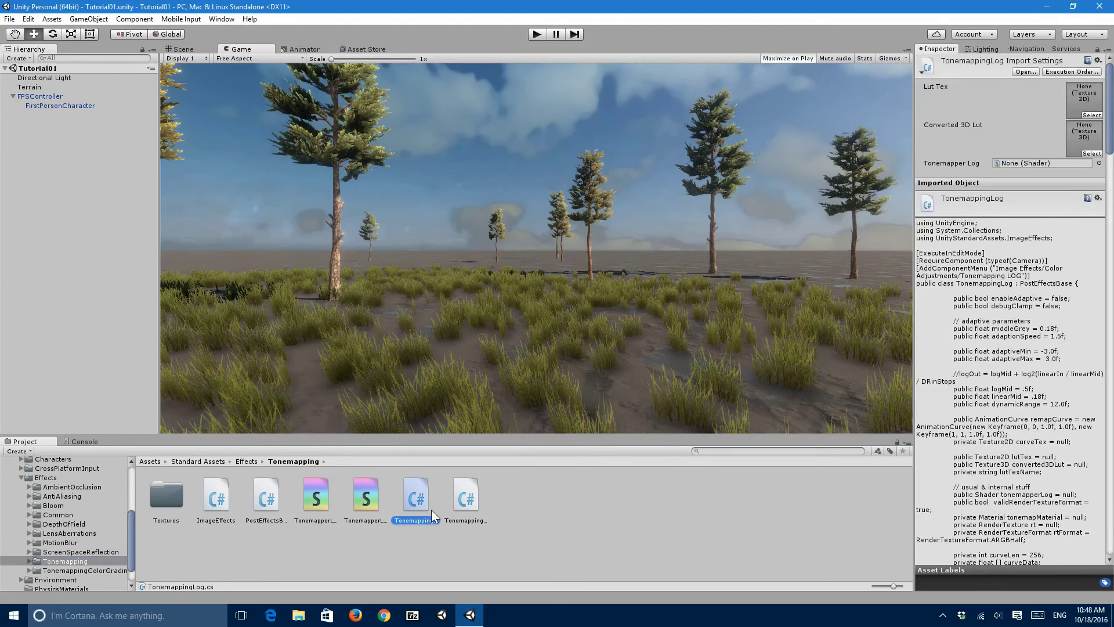
left_click_drag(413, 500, 68, 106)
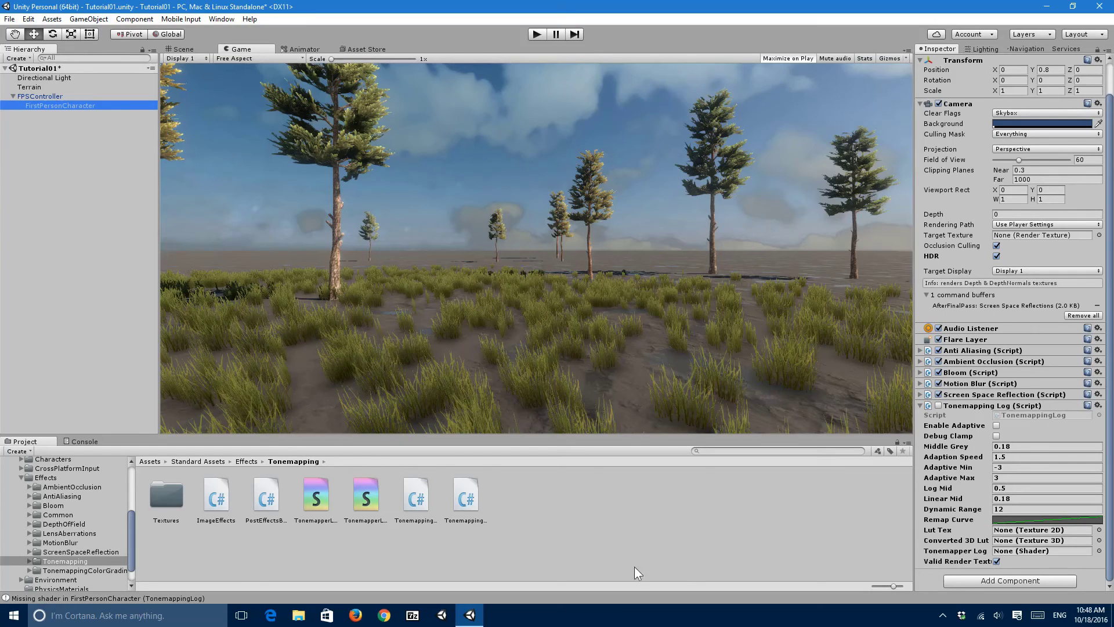
Search the shaders for "log" and assign TonemapperLog as the Tonemapper Log shader of the Tonemapping Log component
left_click(1099, 551)
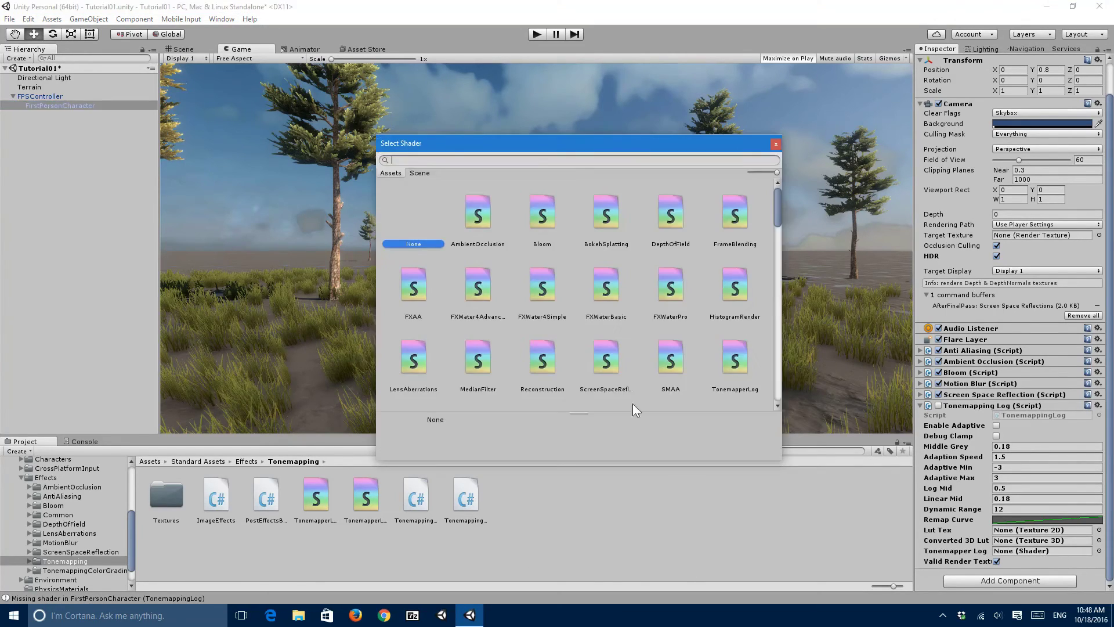
type("log")
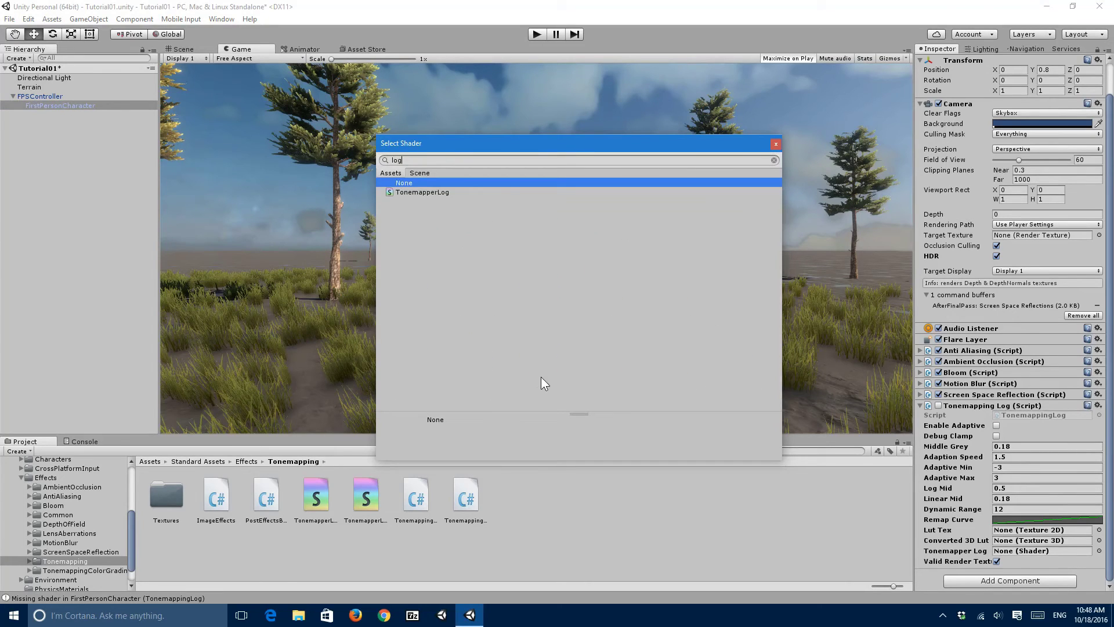
double_click(440, 192)
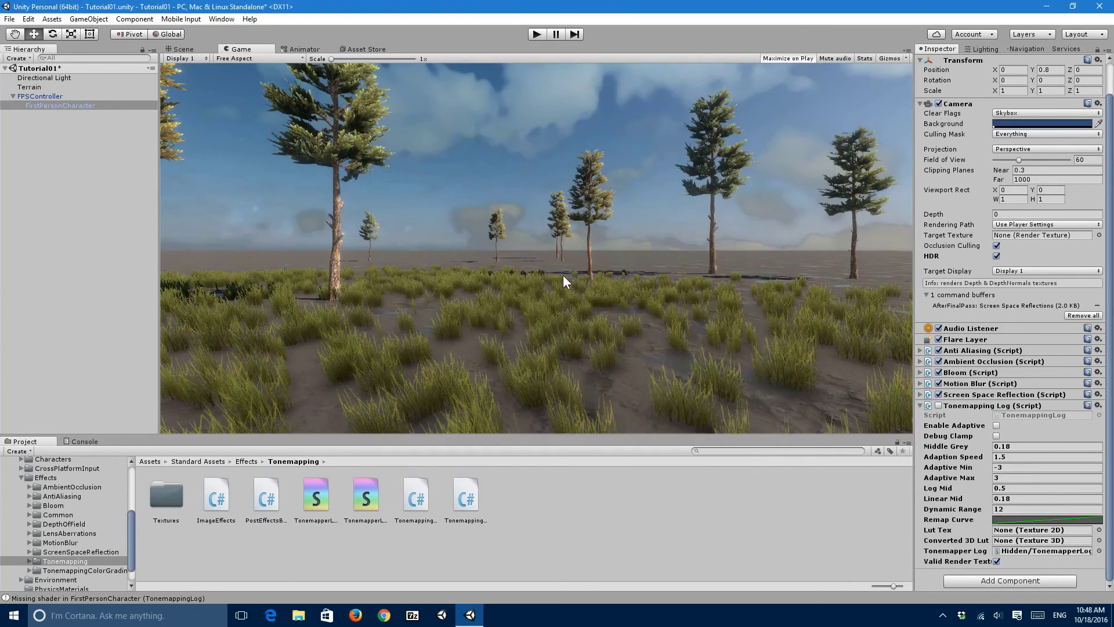
Assign the LUT_kodak-d60 texture from the Tonemapping Textures folder as the Lut Tex of the Tonemapping Log component
left_click(952, 529)
scroll(75, 510, "down", 3)
double_click(35, 538)
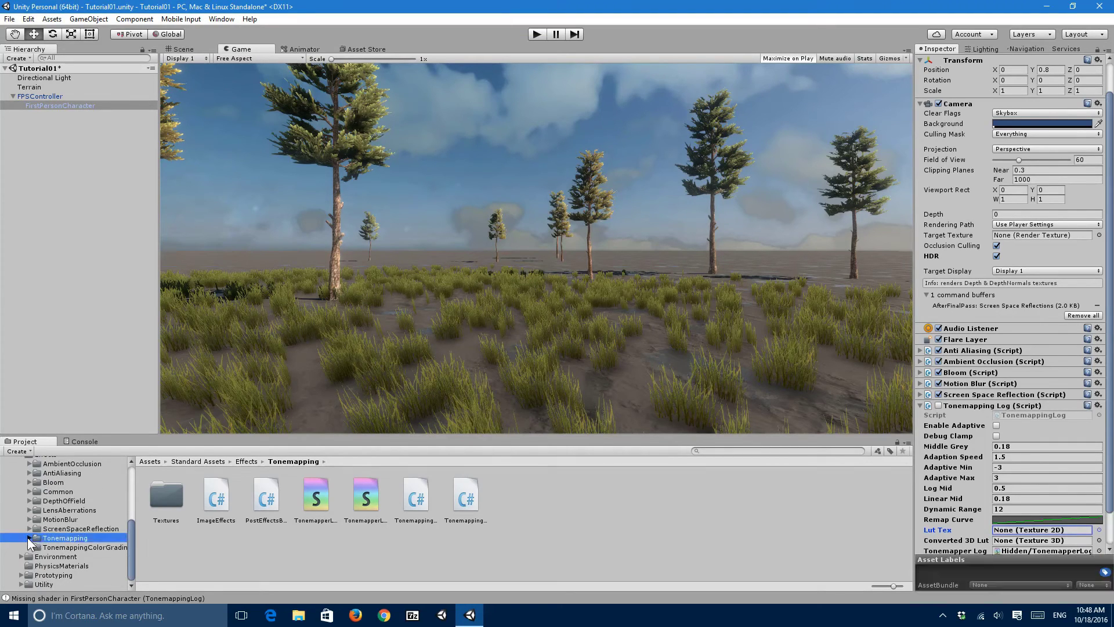
left_click(49, 547)
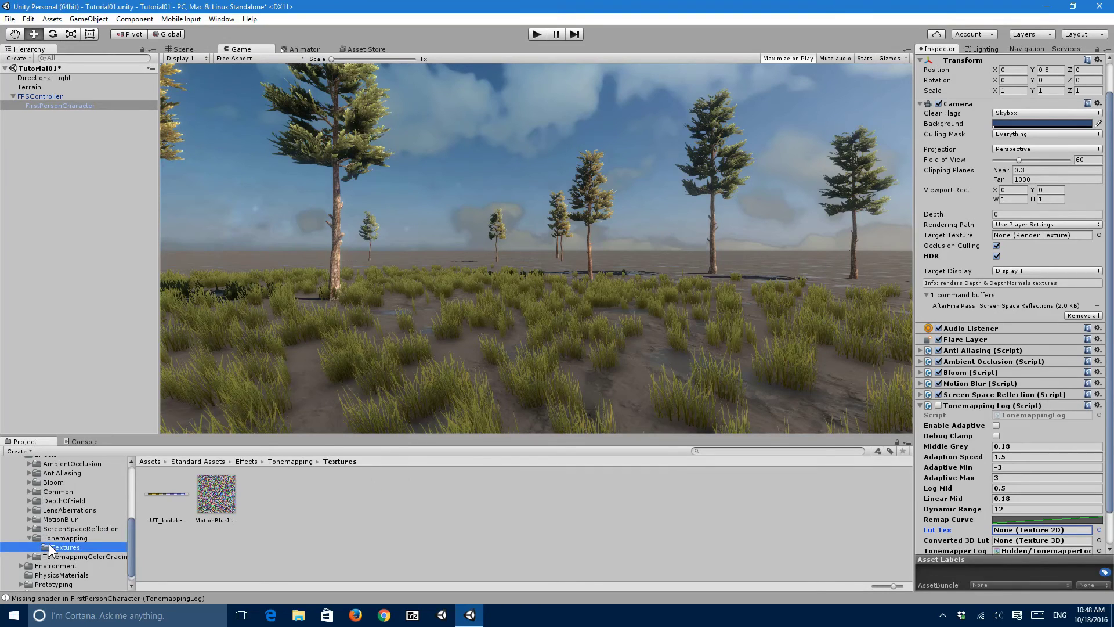
scroll(946, 496, "down", 2)
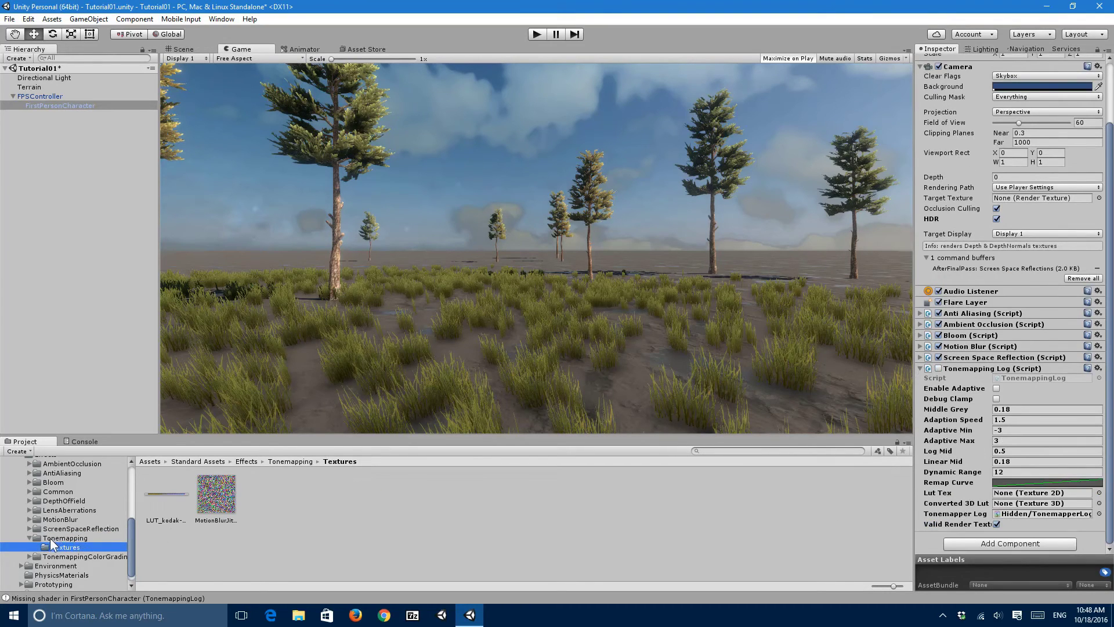
left_click_drag(161, 500, 1019, 533)
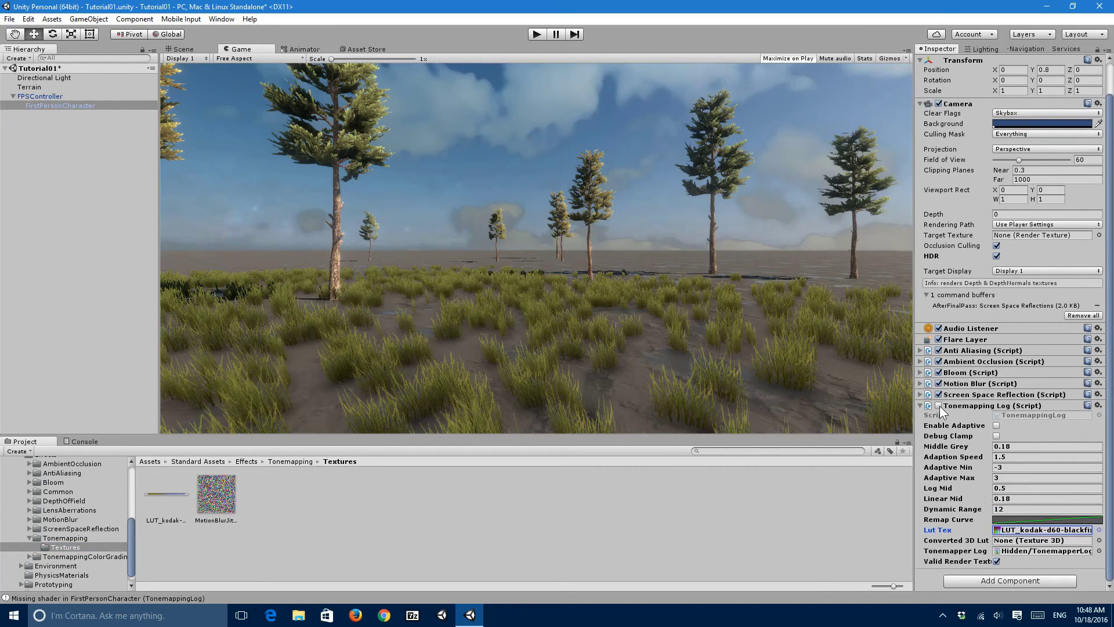
Turn on Enable Adaptive for the Tonemapping Log component and activate the component on the camera
left_click(995, 425)
left_click(938, 405)
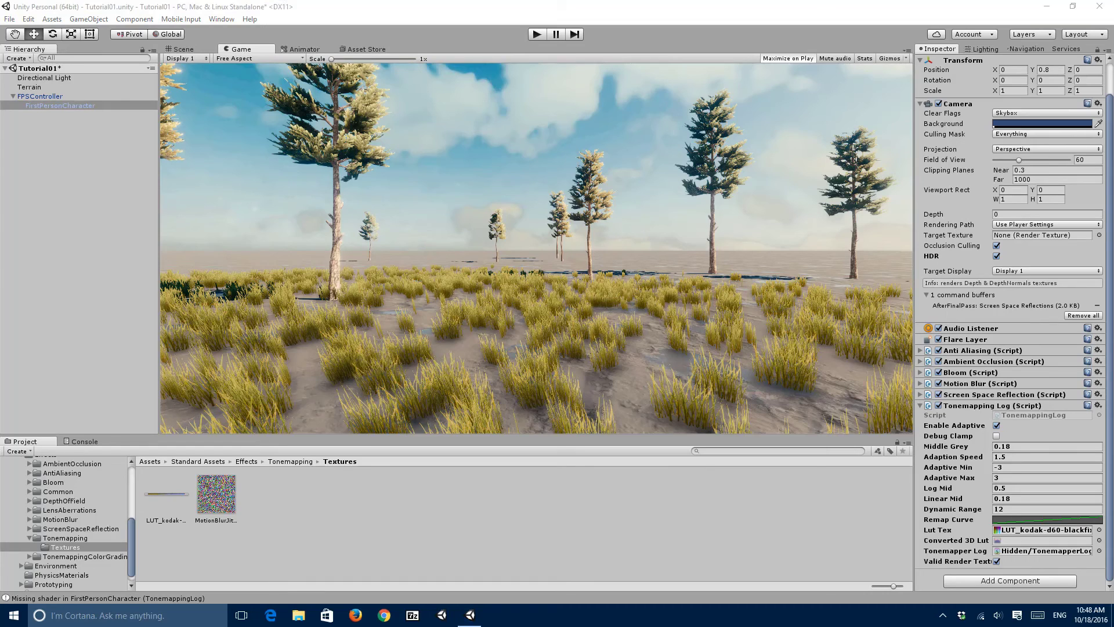
left_click(457, 340)
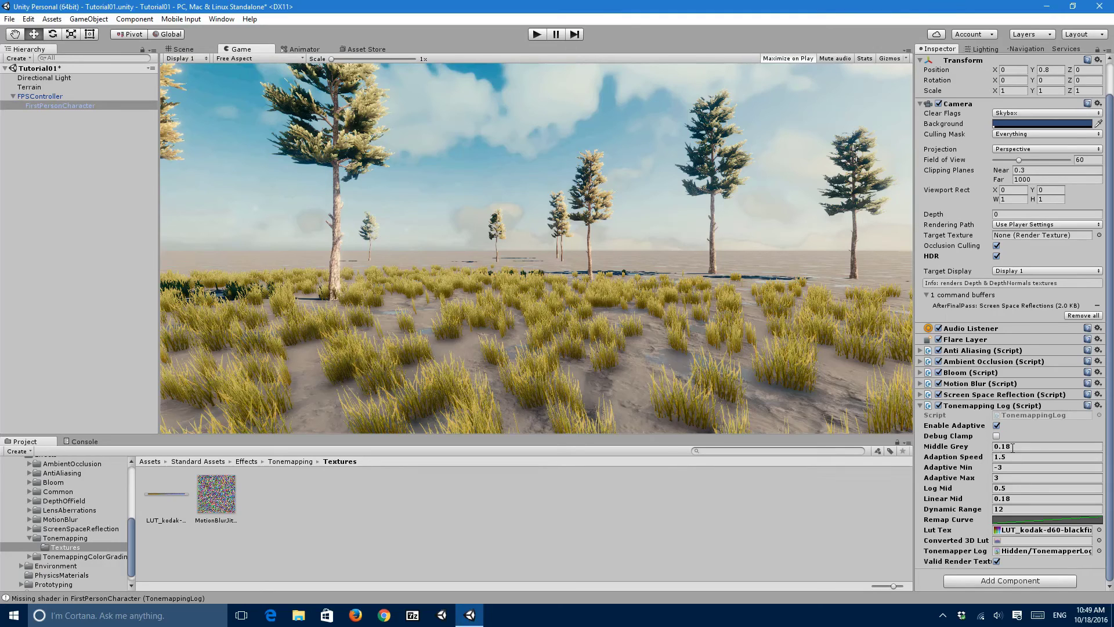
Set the Tonemapping Log component's Middle Grey to 0.09 and its Adaption Speed to 10
left_click(1012, 446)
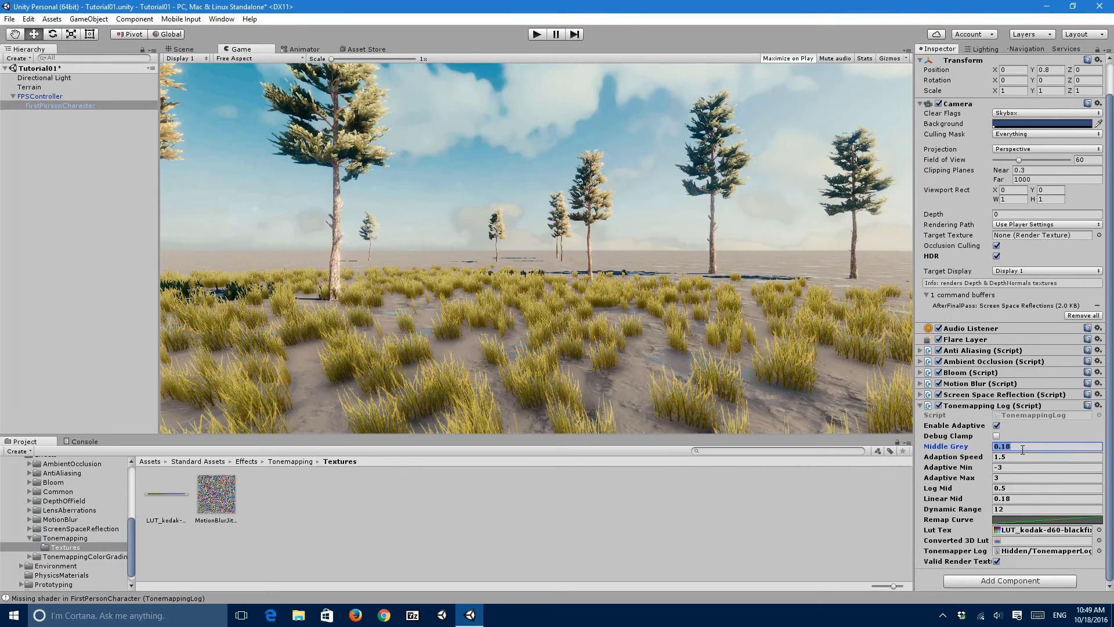
type("0.0")
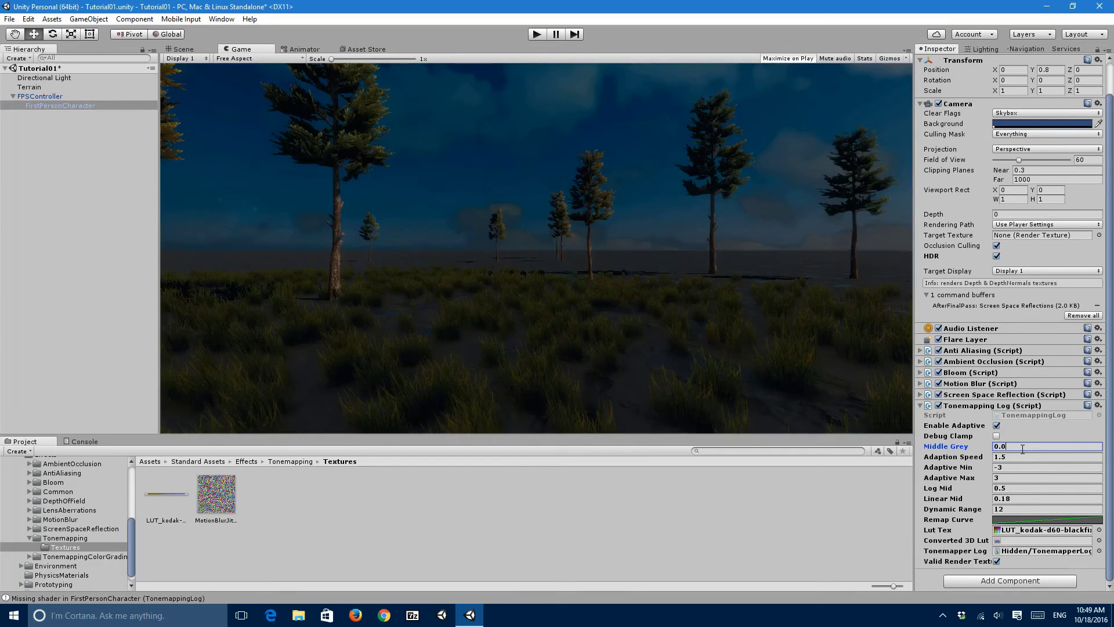
type("9")
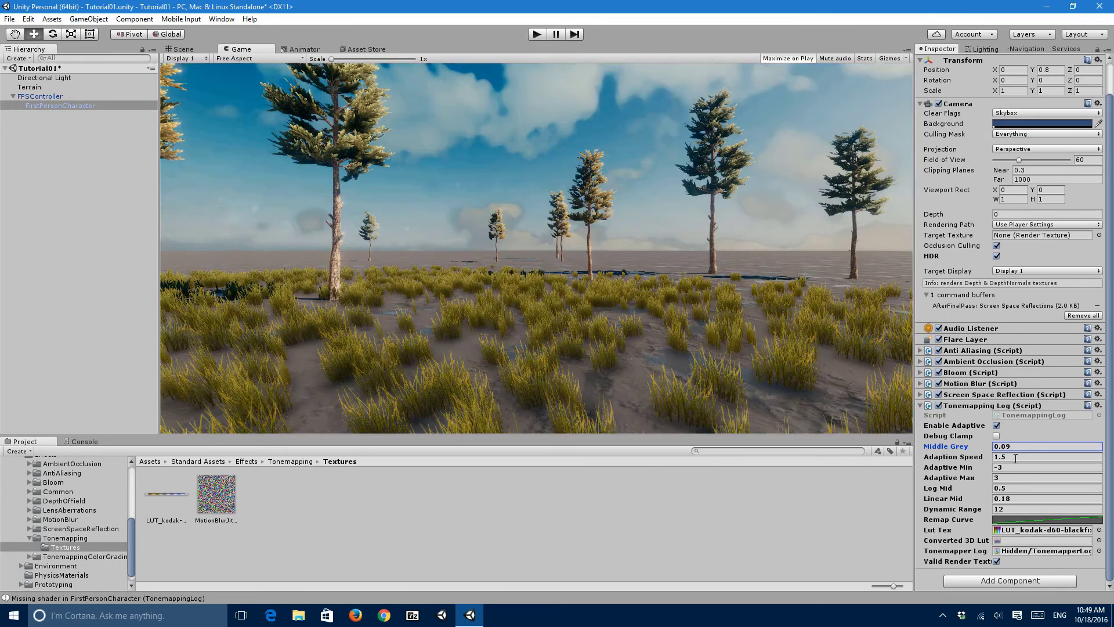
left_click(1016, 458)
type("10")
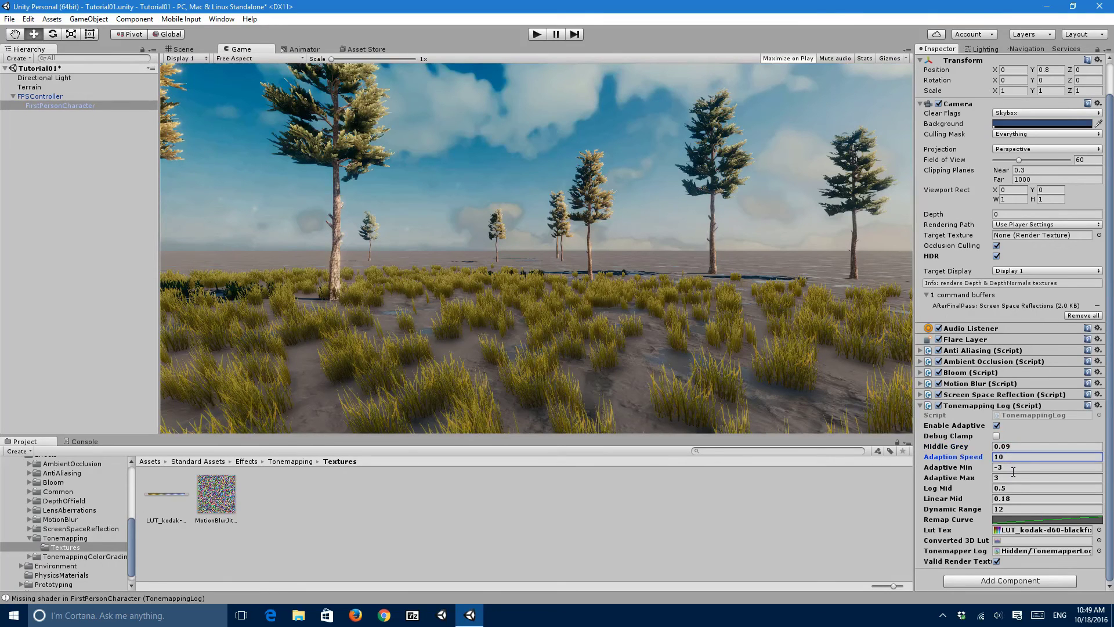
Set the Tonemapping Log component's Adaptive Min to 1 and Adaptive Max to 2
left_click(1012, 468)
type("1")
left_click(1016, 478)
type("2")
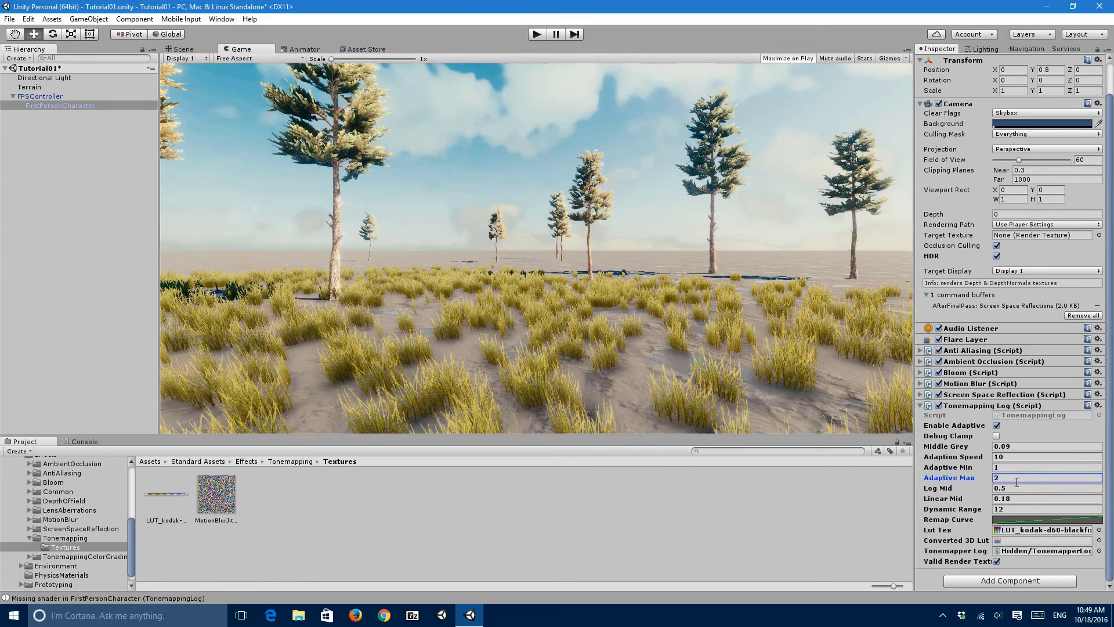
Set the Tonemapping Log component's Log Mid to 0.35 and Linear Mid to 0.14
left_click(1017, 488)
type(".35")
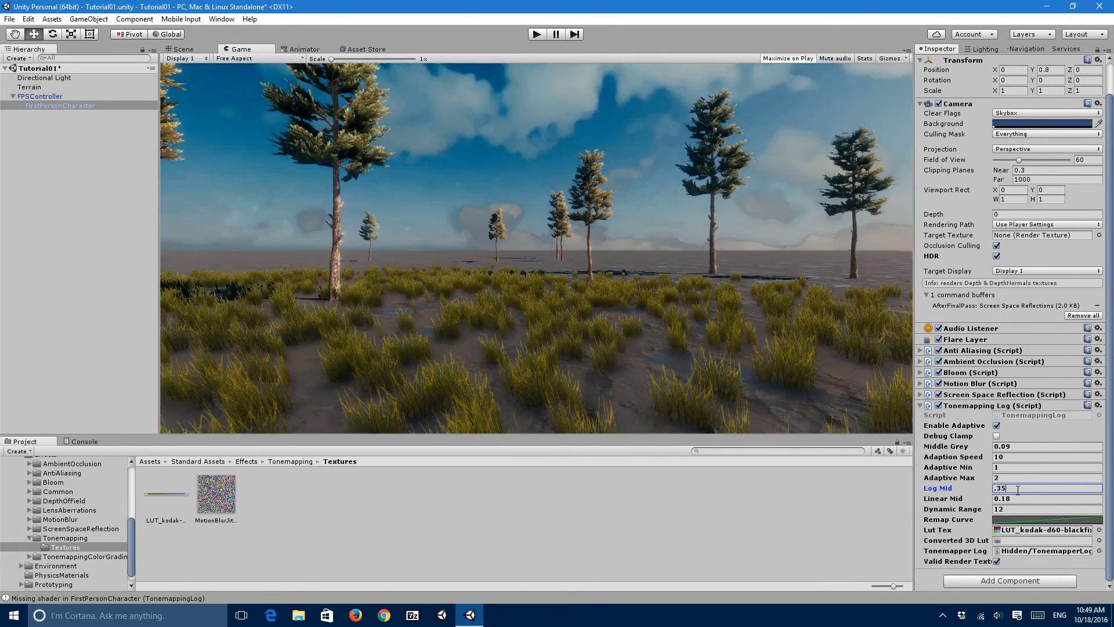
key("Return")
left_click(1018, 498)
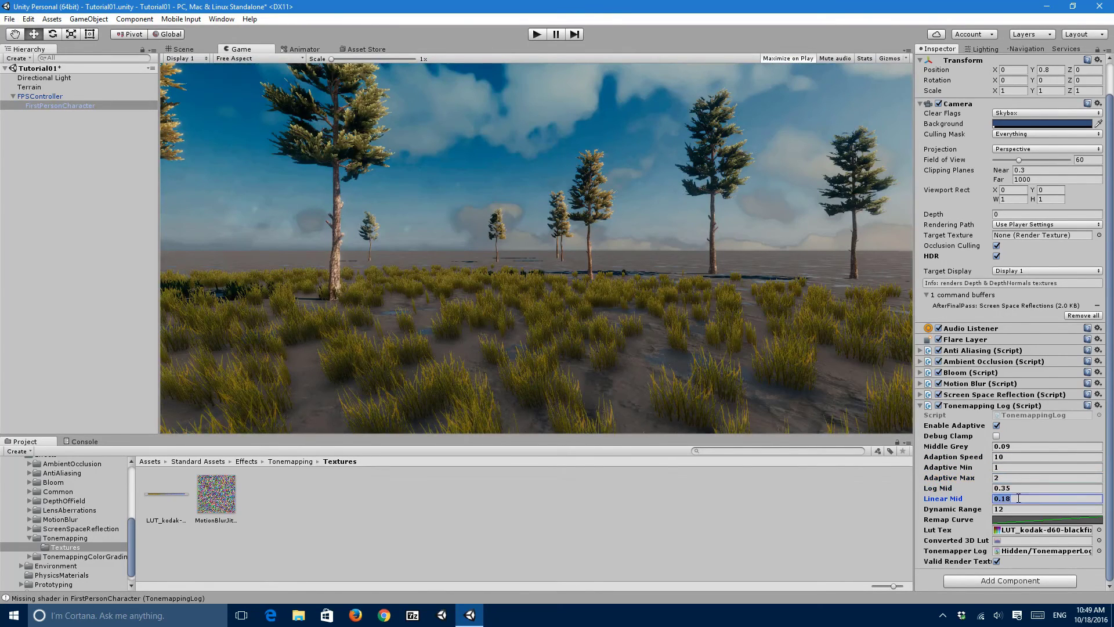
type("0.14")
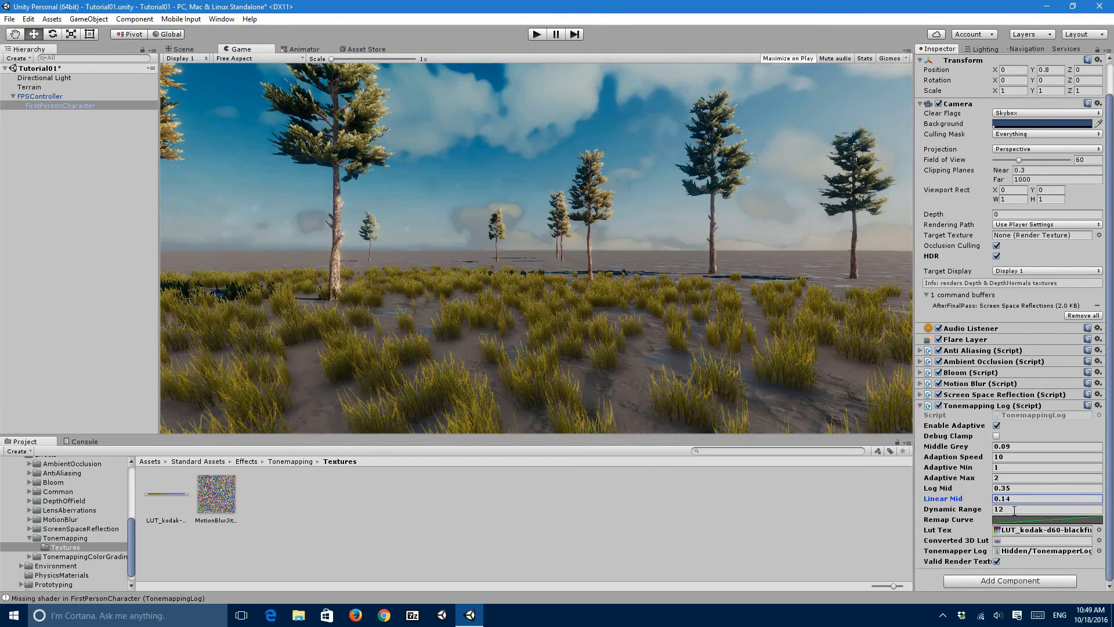
Set the Tonemapping Log component's Dynamic Range to 14 and save the scene
left_click(1012, 510)
type("14")
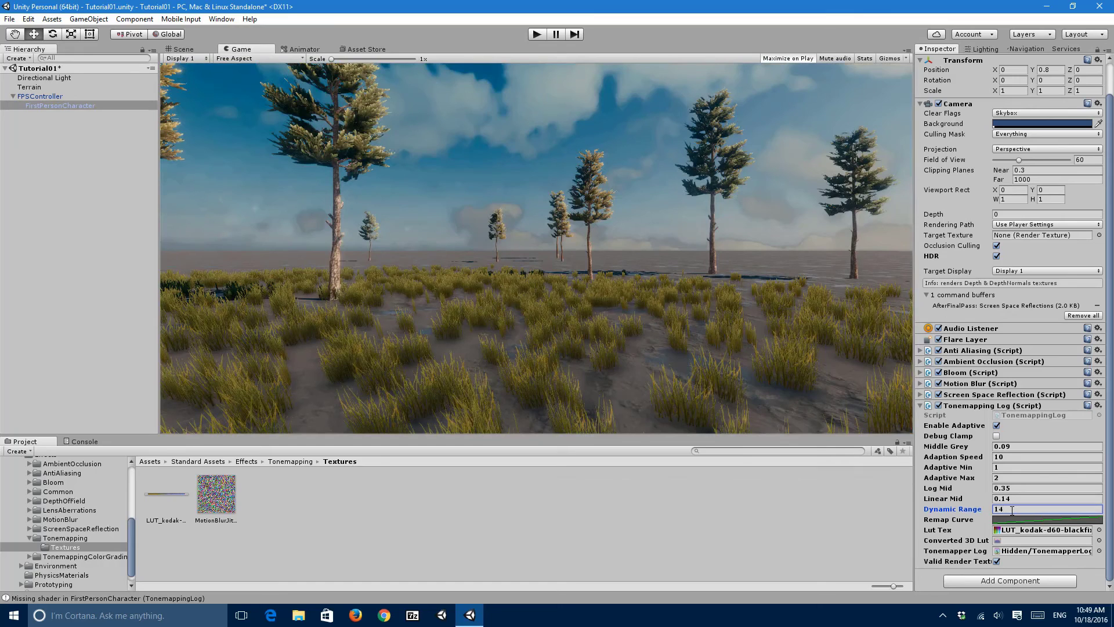
key("ctrl+s")
Switch the Tonemapping Log component off and on several times to compare the view with and without tonemapping, leaving it enabled
left_click(939, 405)
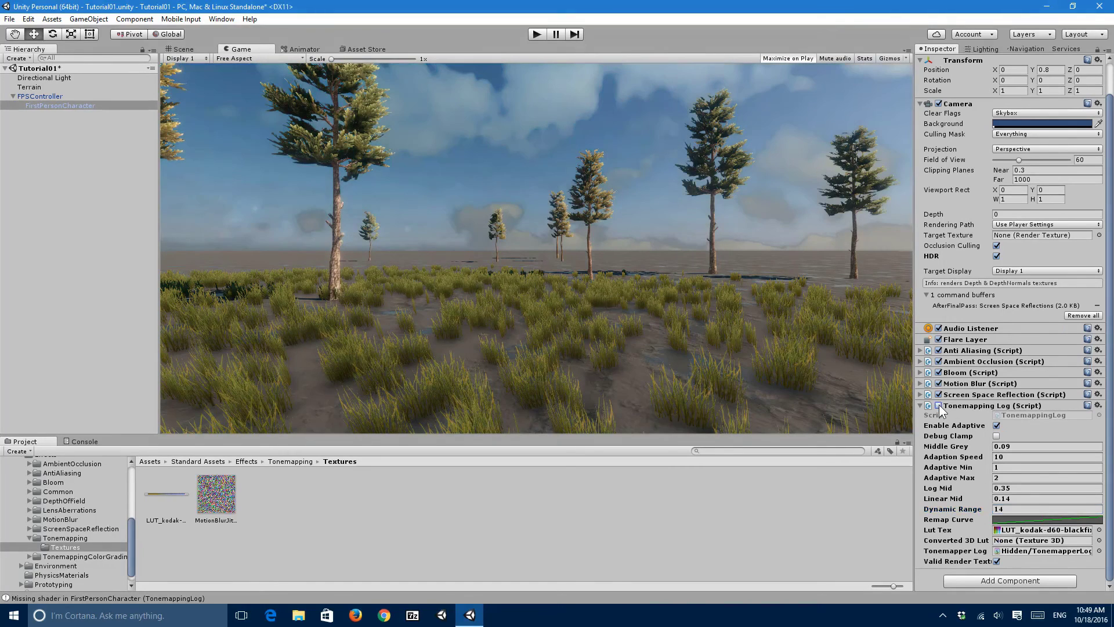
left_click(938, 405)
left_click(939, 405)
left_click(938, 405)
left_click(938, 405)
left_click(938, 405)
left_click(938, 405)
left_click(939, 405)
Run the scene to examine the tonemapping in play mode
left_click(532, 35)
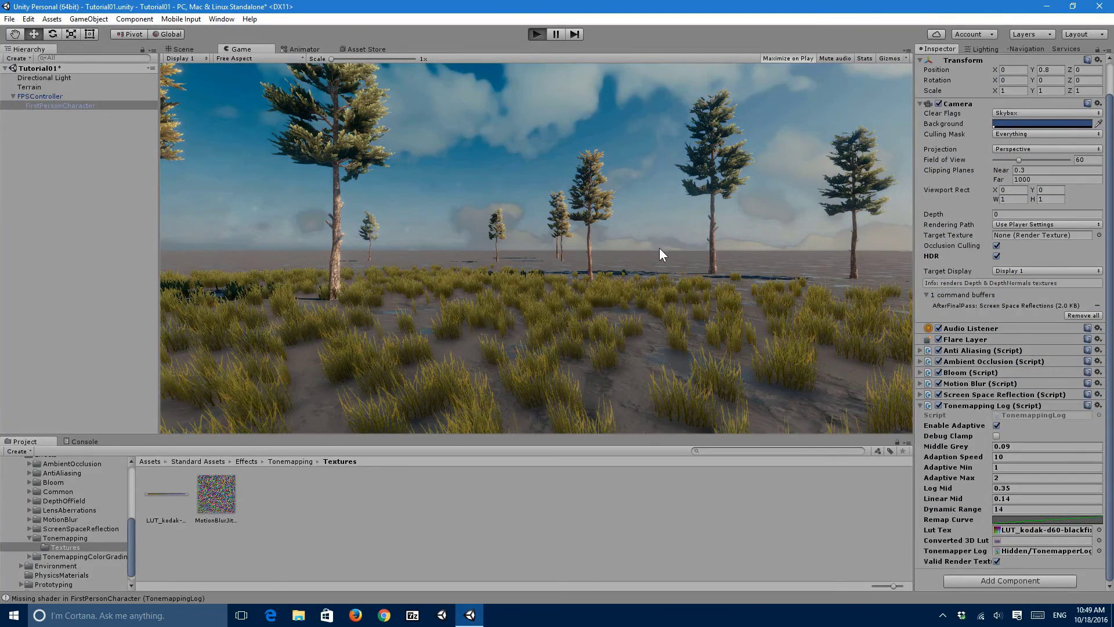